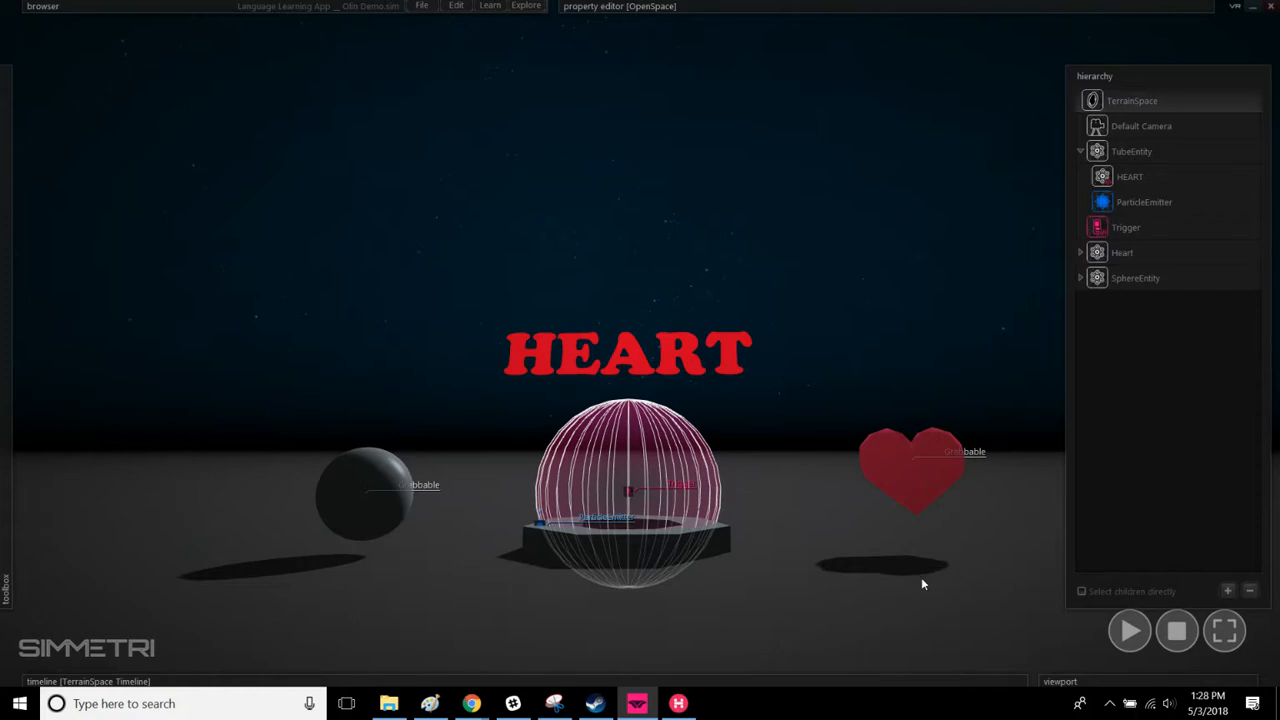
Step: Play the scene full screen and test the pedestal's trigger with the sphere and with the heart
right_click_drag(923, 584, 950, 610)
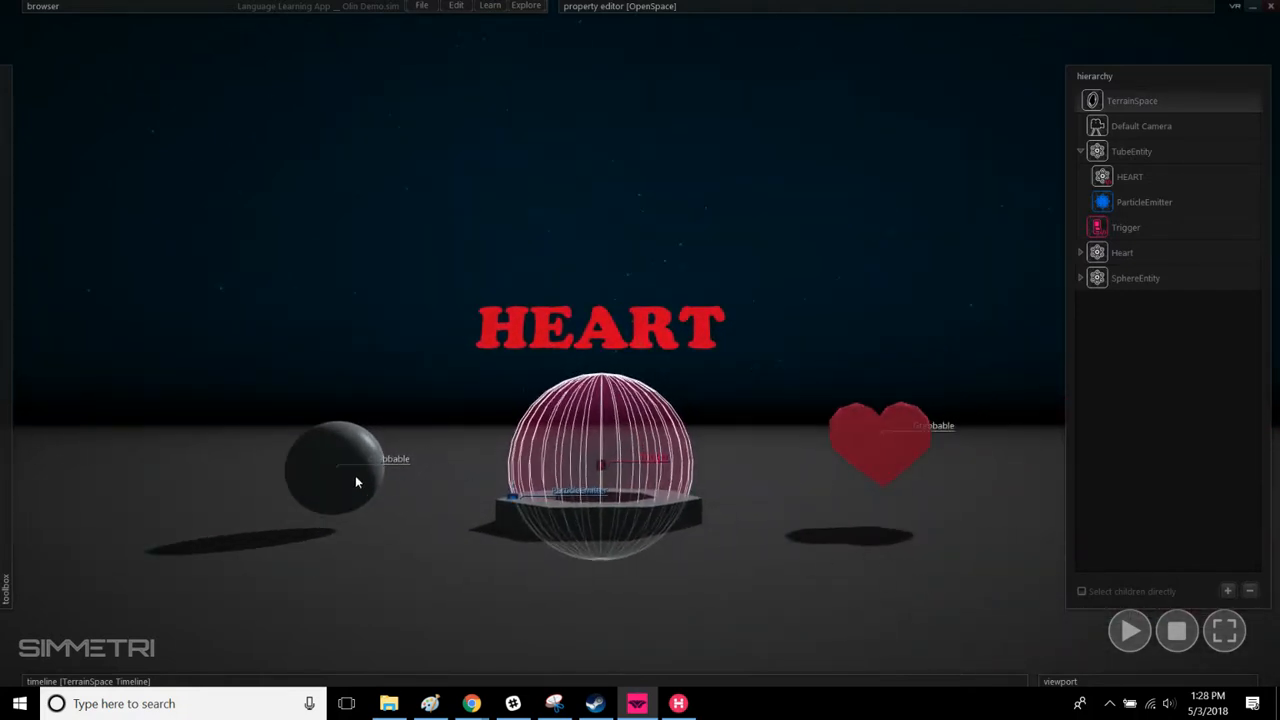
left_click(1224, 630)
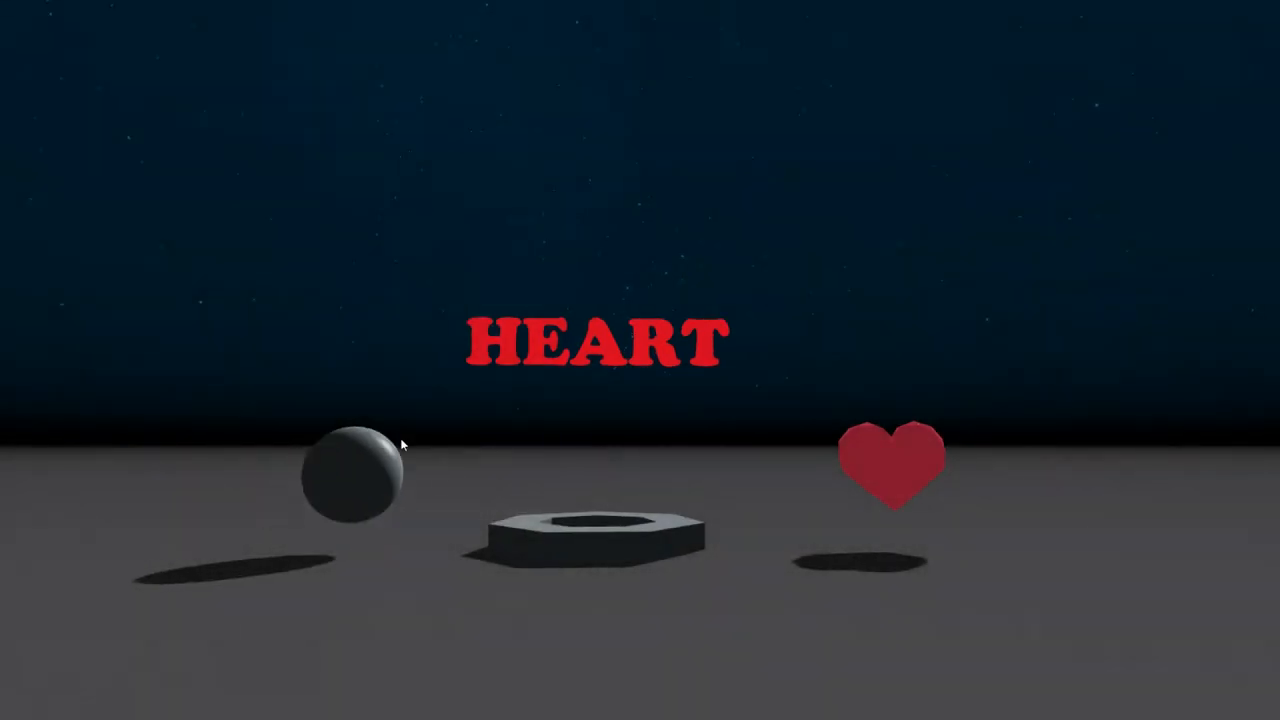
left_click_drag(402, 444, 662, 541)
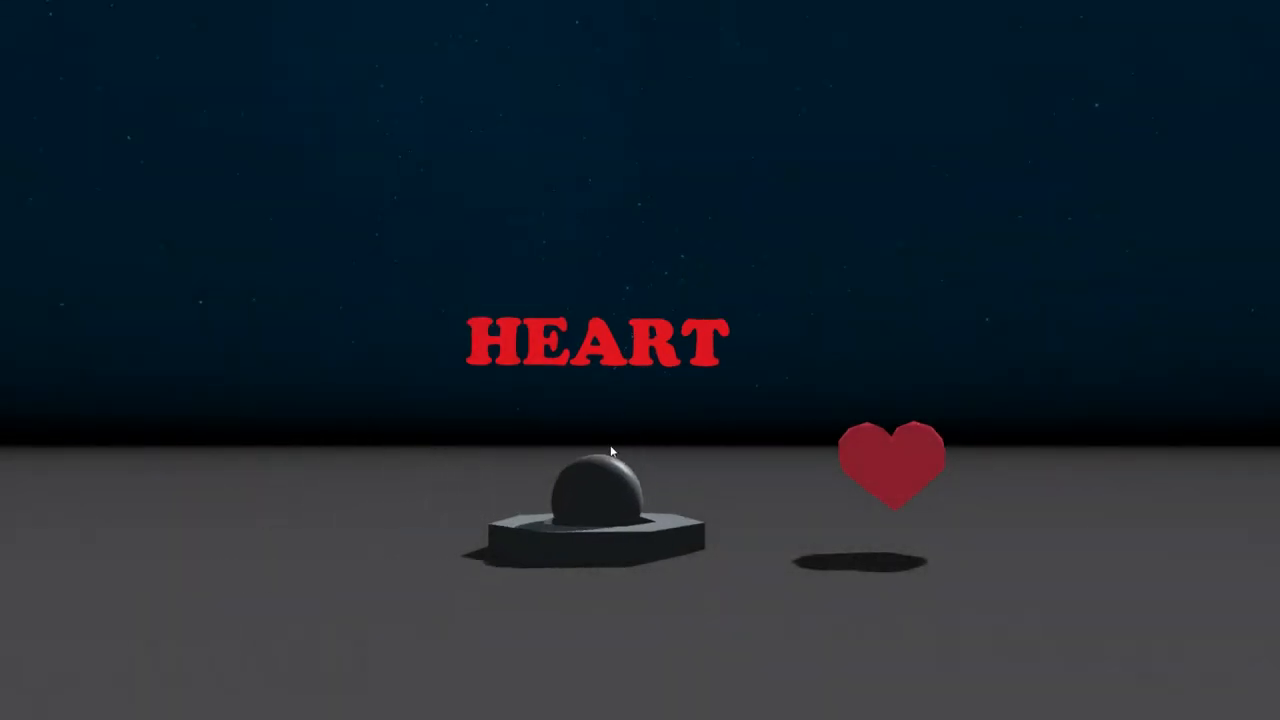
left_click_drag(629, 465, 245, 478)
left_click_drag(888, 463, 578, 451)
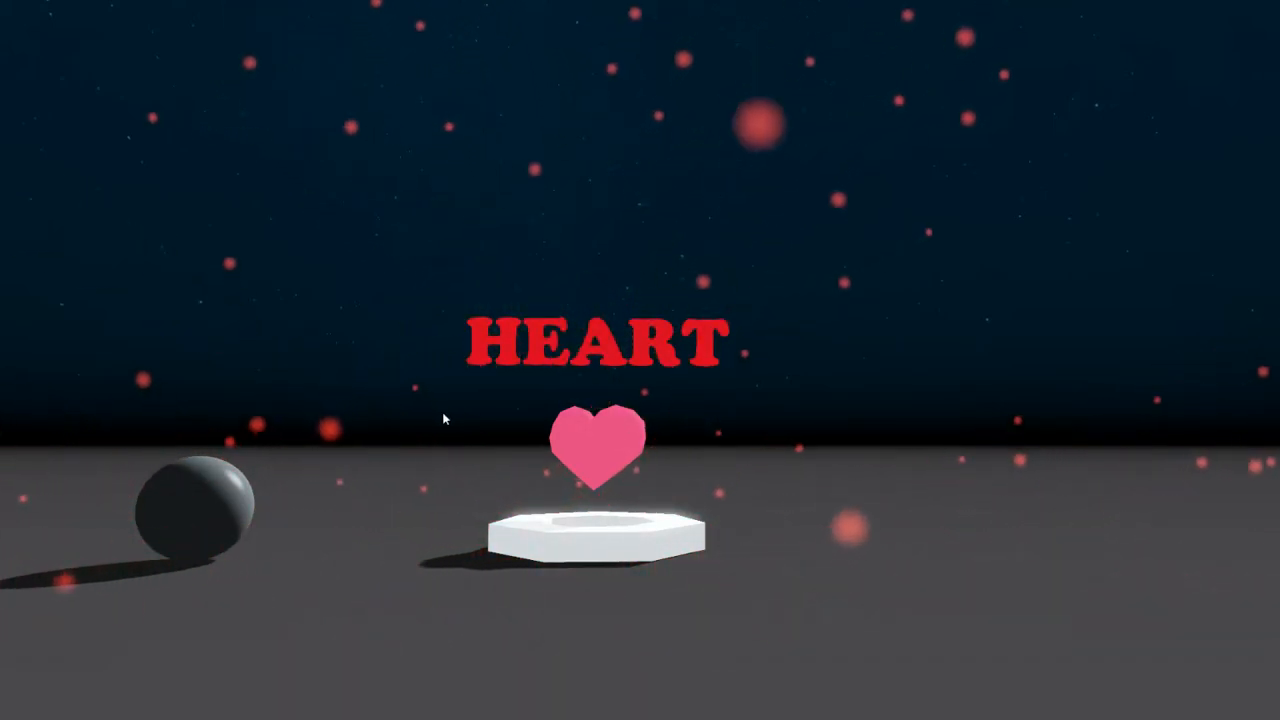
left_click_drag(597, 445, 625, 440)
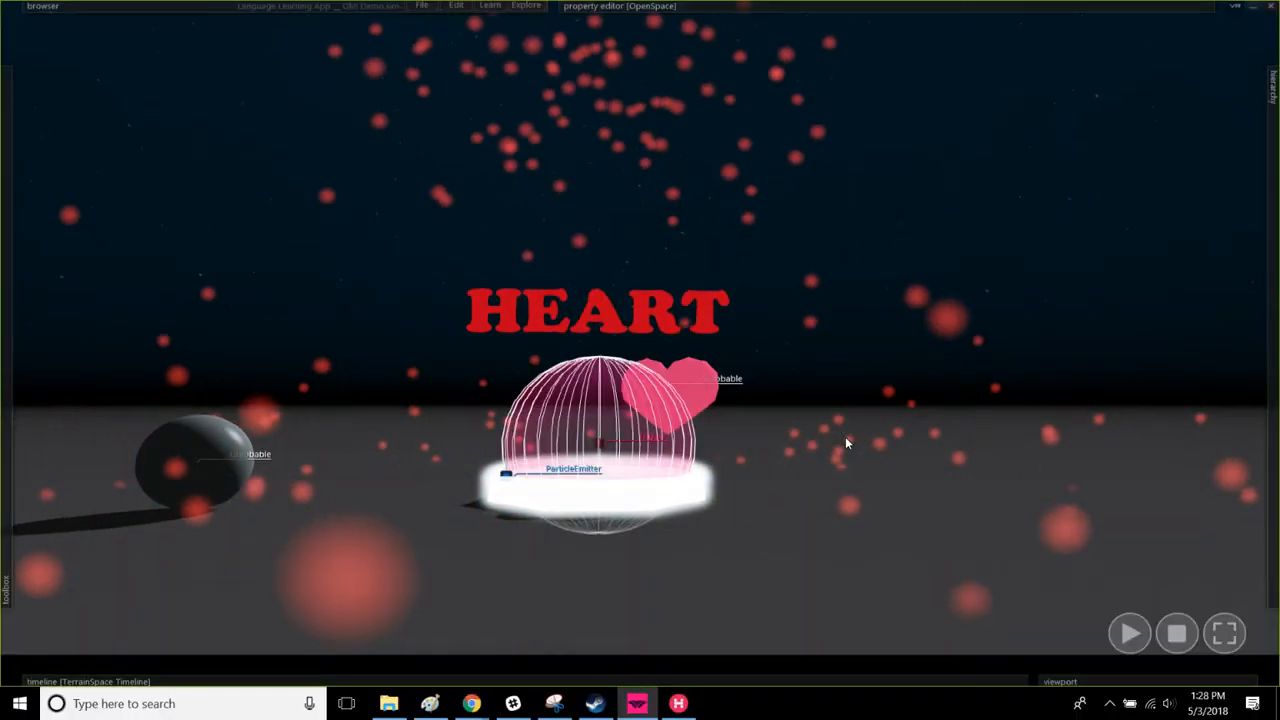
Step: Try the "on the moon" horizon preset for the space
middle_click_drag(640, 343, 26, 276)
mouse_move(26, 276)
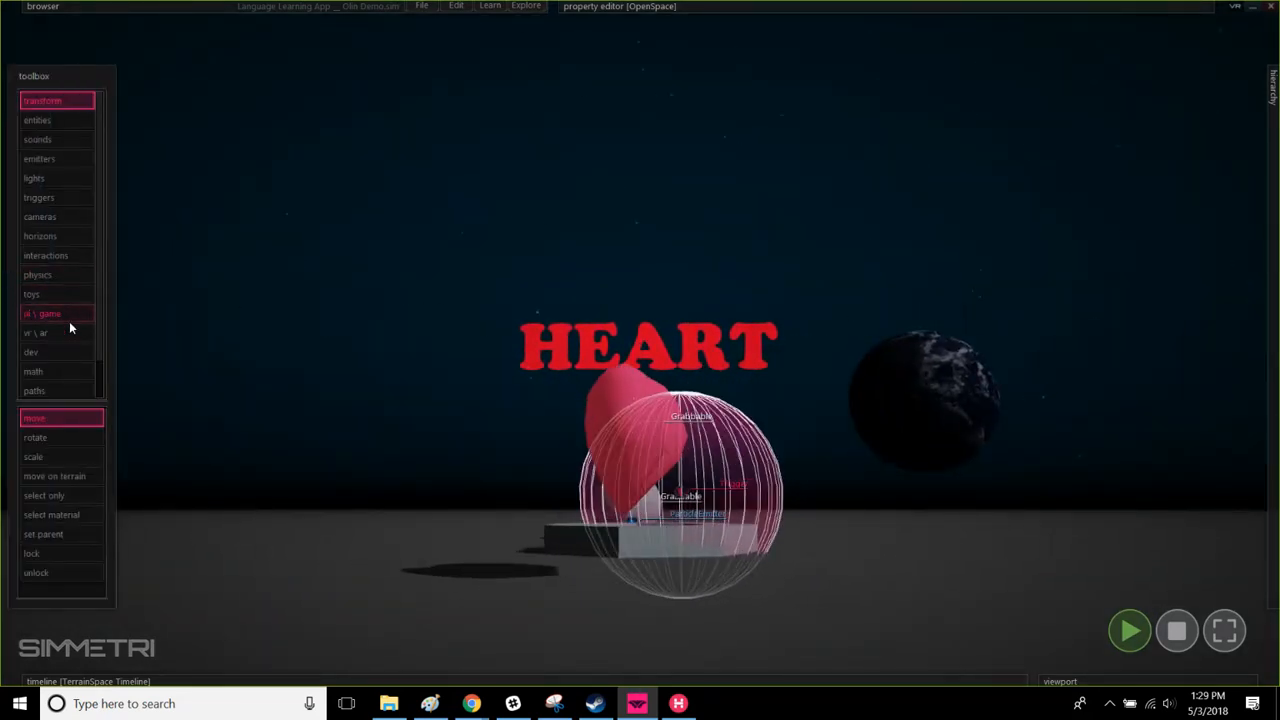
left_click(63, 236)
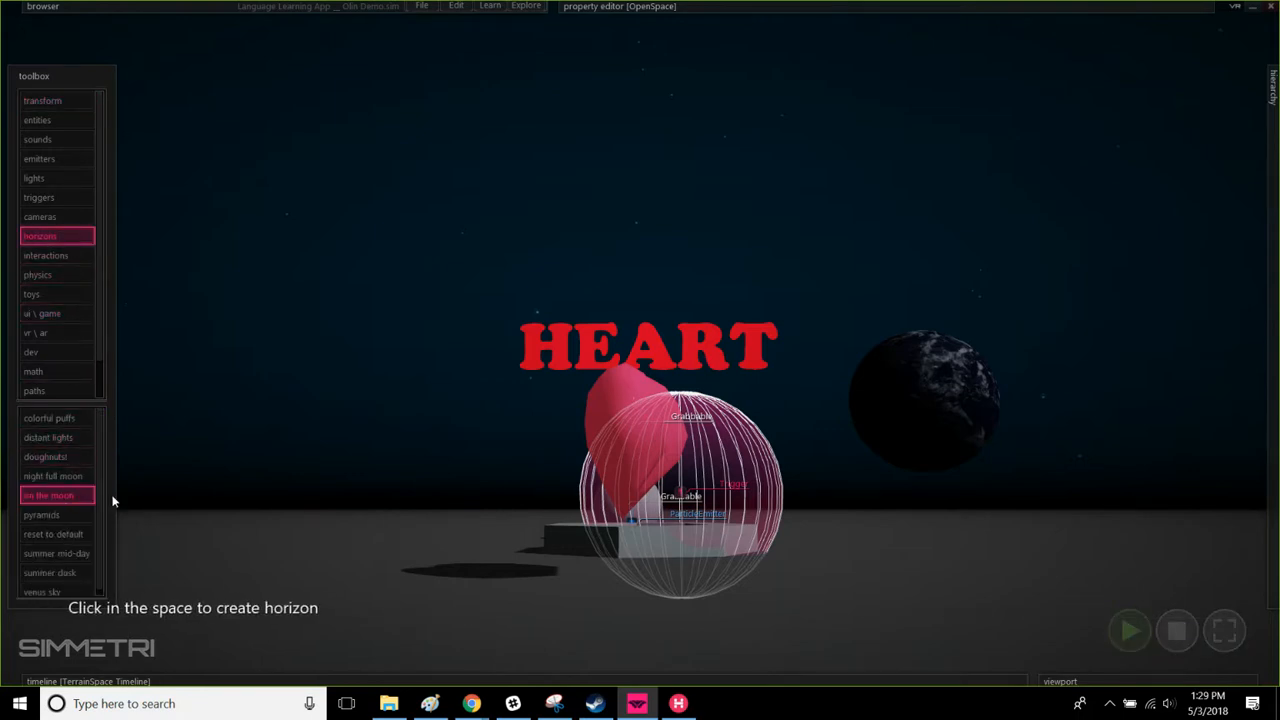
left_click(82, 494)
right_click(386, 555)
right_click_drag(386, 555, 750, 547)
right_click_drag(647, 290, 640, 343)
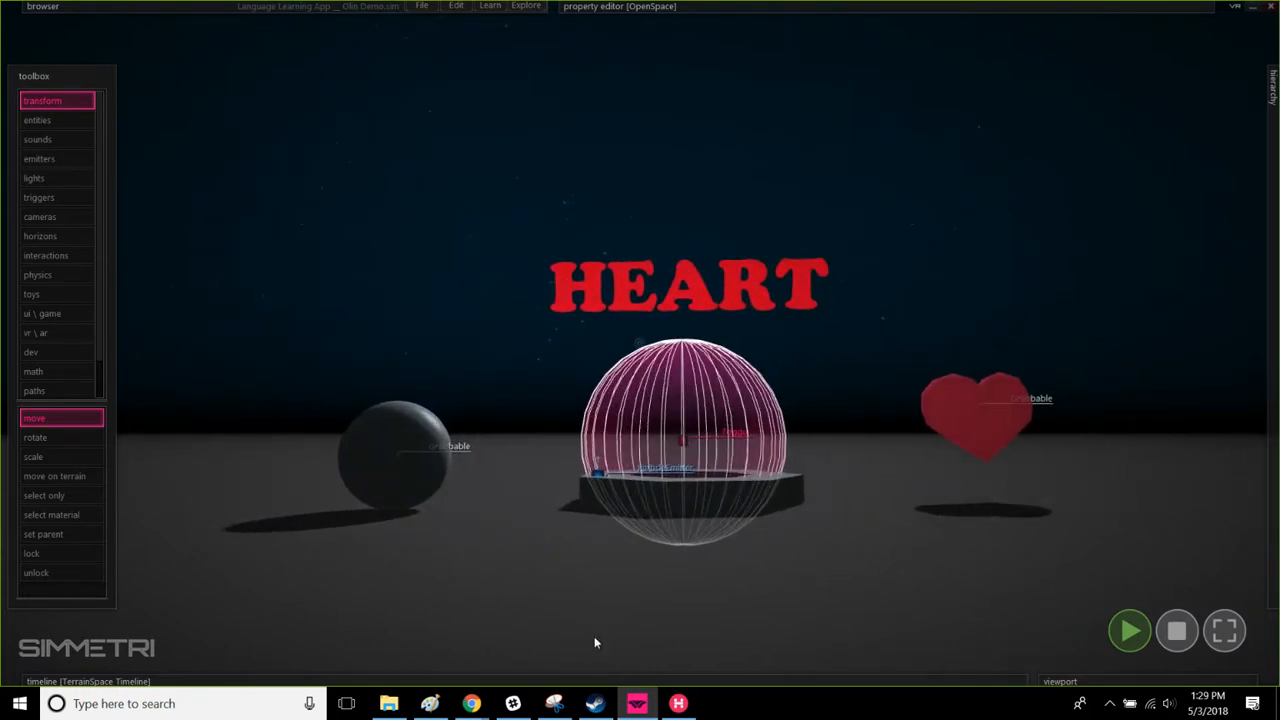
Step: Play the scene full screen, move the sphere aside and set the heart on the pedestal
left_click(1225, 633)
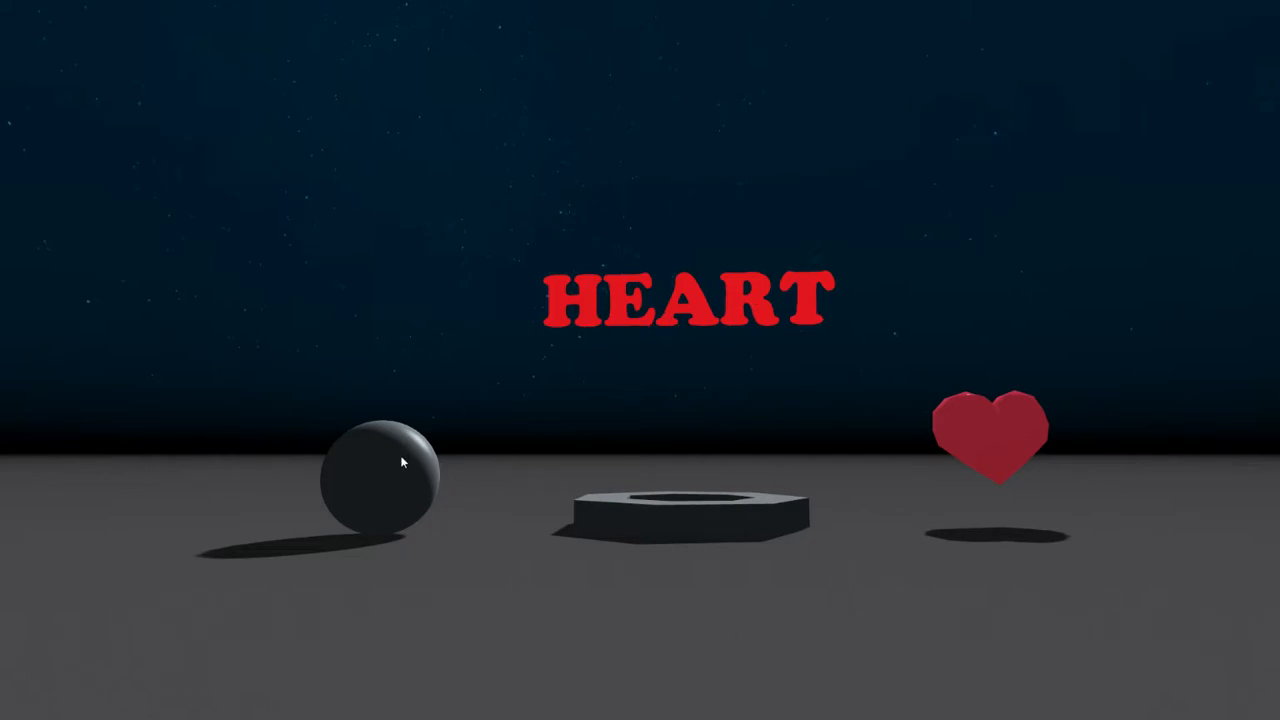
left_click_drag(405, 460, 320, 508)
left_click_drag(1002, 430, 698, 472)
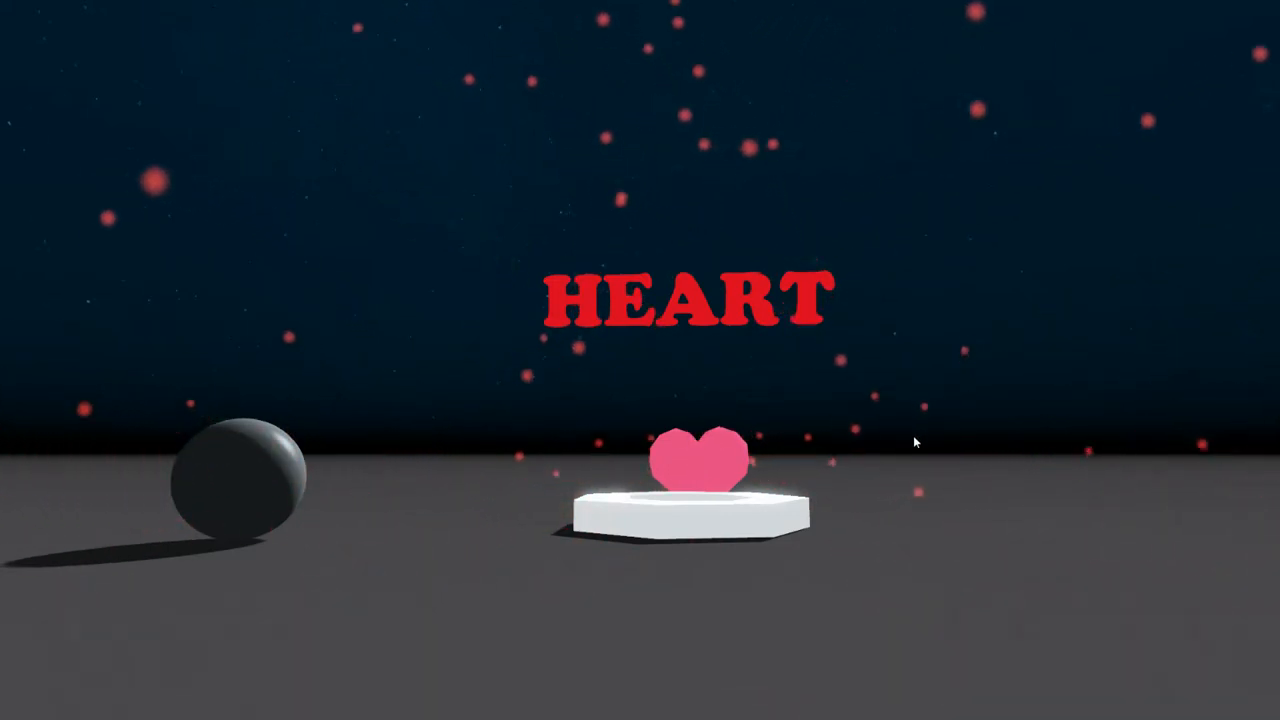
key("Escape")
Step: Select the sphere and the heart in turn to identify the two grabbable objects
mouse_move(881, 487)
right_mouse_down()
mouse_move(908, 460)
mouse_move(898, 505)
right_mouse_up()
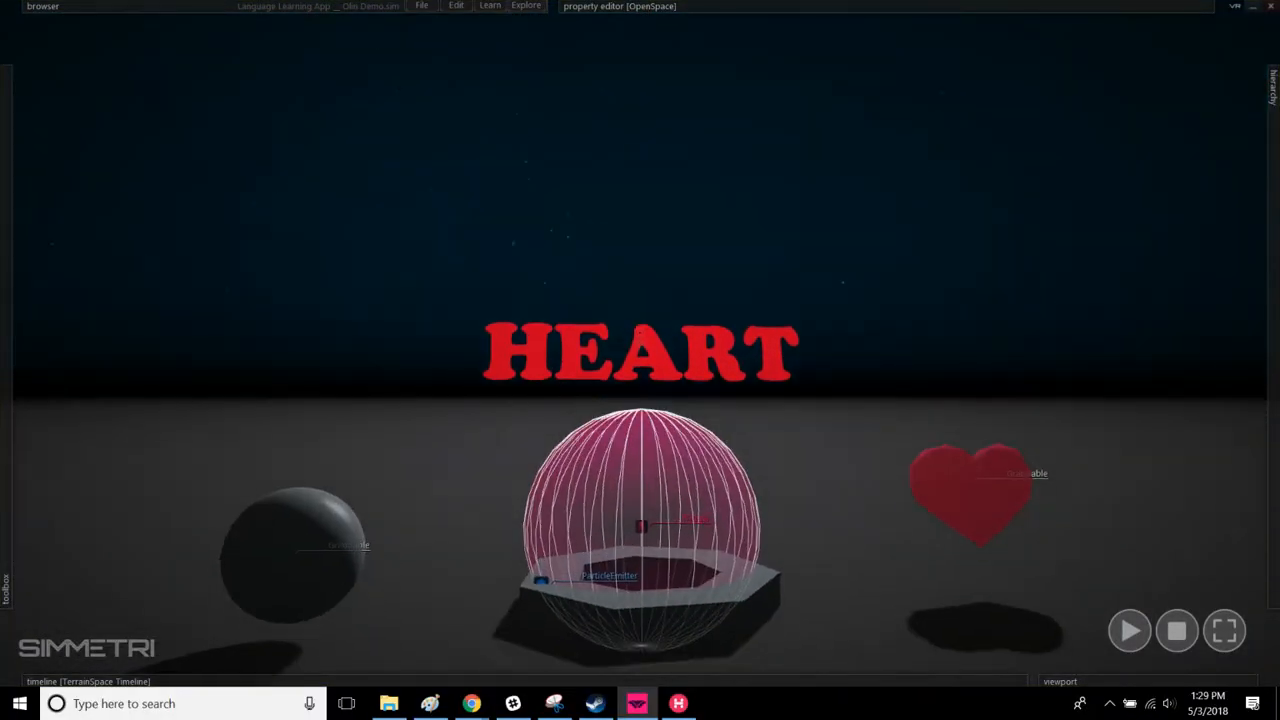
right_click_drag(640, 332, 618, 312)
key("w")
key("w")
key("s")
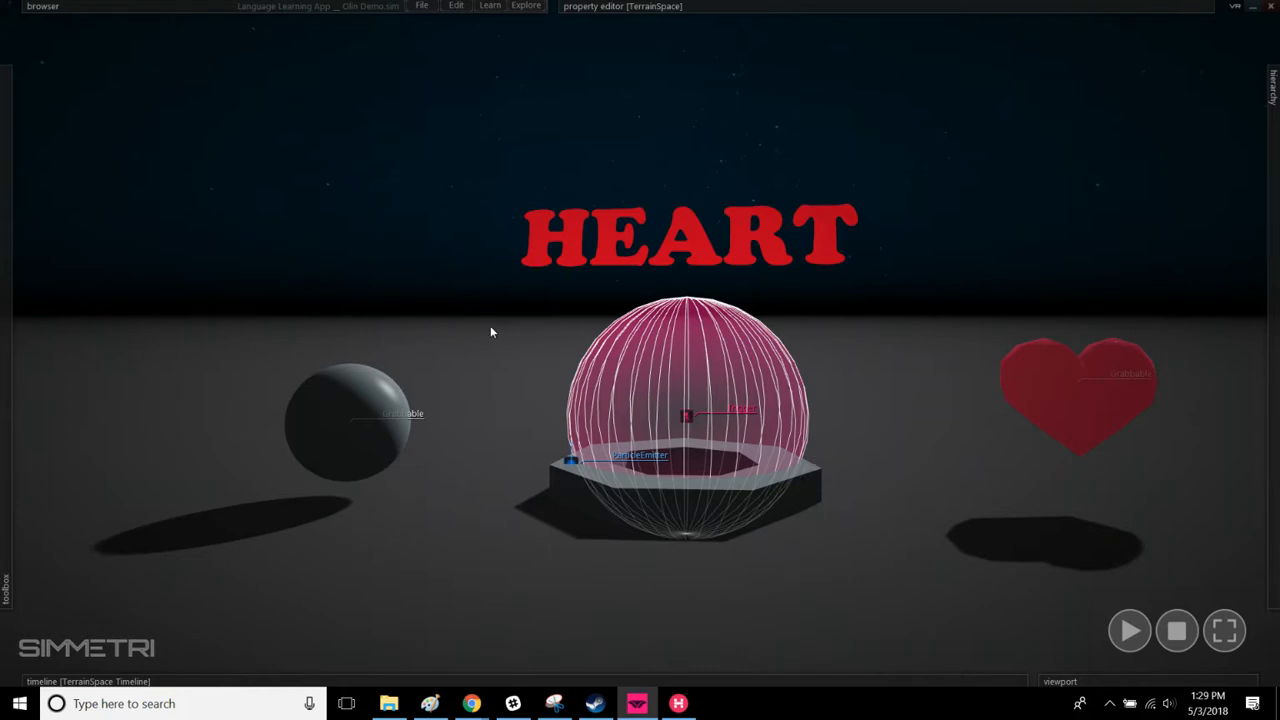
left_click(347, 440)
left_click_drag(1170, 277, 971, 482)
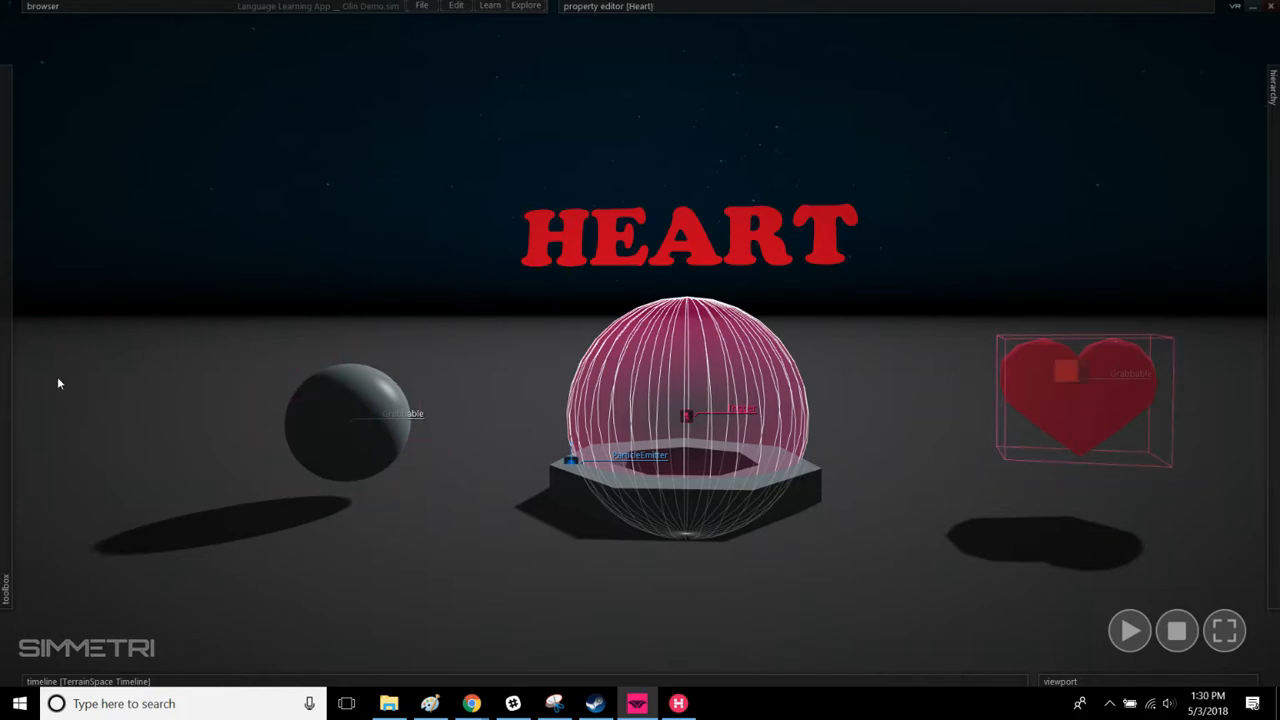
Step: Apply the grabbable fixed interaction to the sphere
mouse_move(8, 376)
left_click(56, 258)
left_click(82, 495)
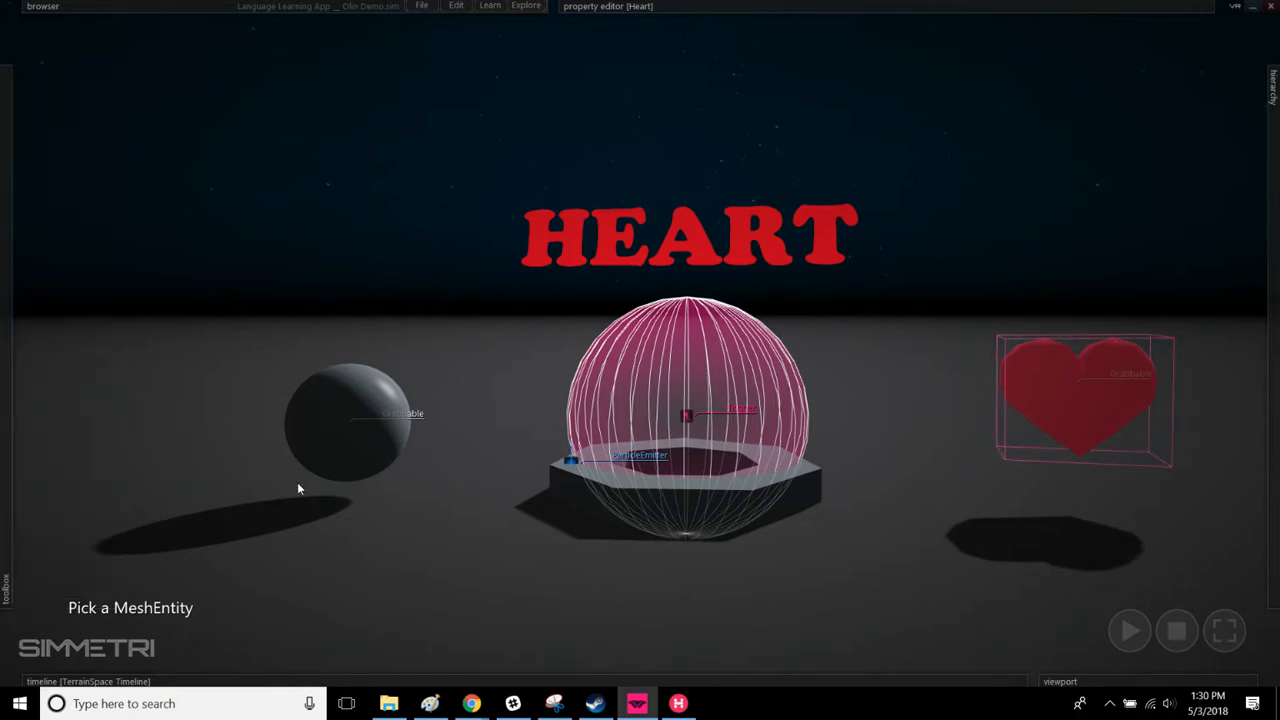
left_click(410, 398)
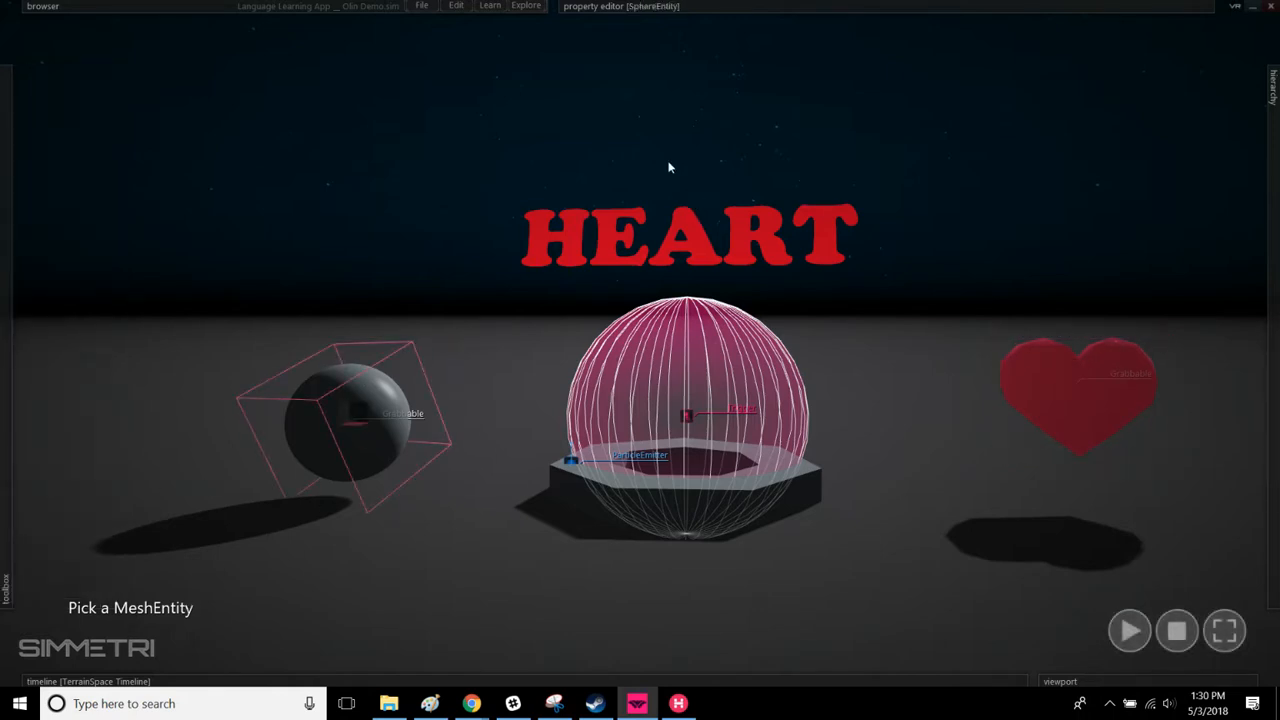
Step: Start the simulation in the editor and review the sphere's RigidBody properties
mouse_move(664, 7)
left_click(654, 122)
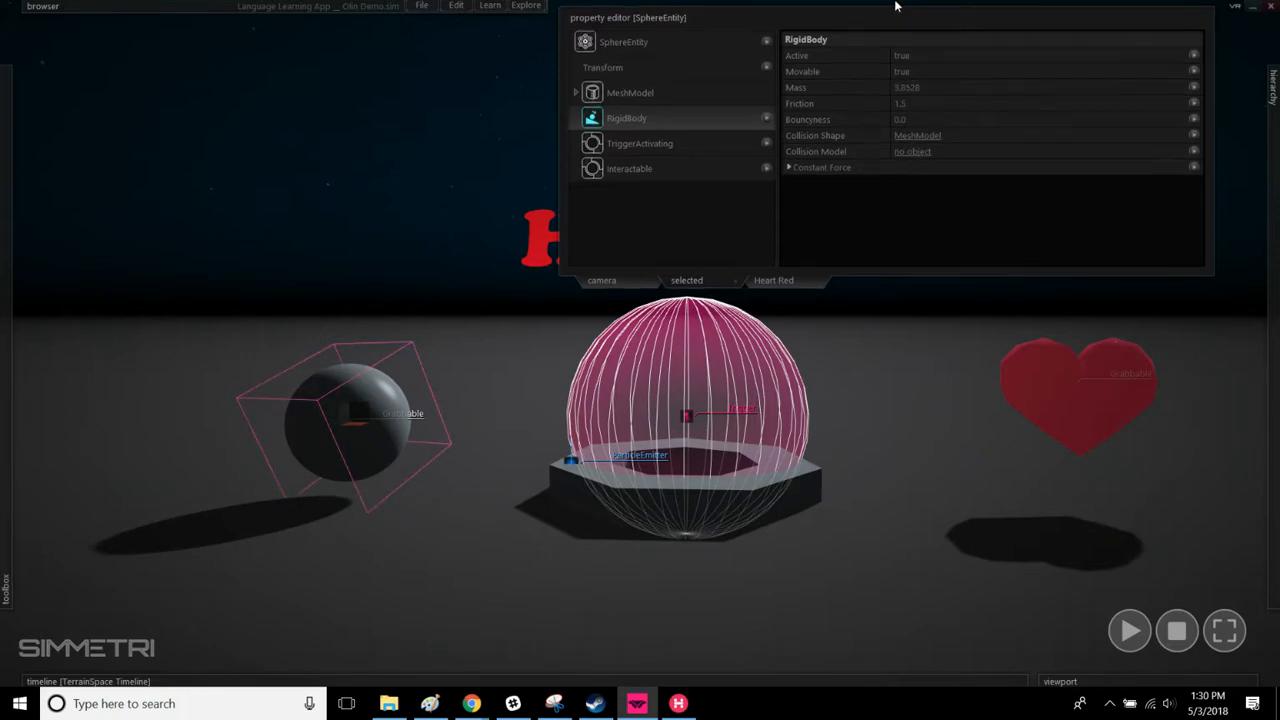
left_click(888, 333)
key("space")
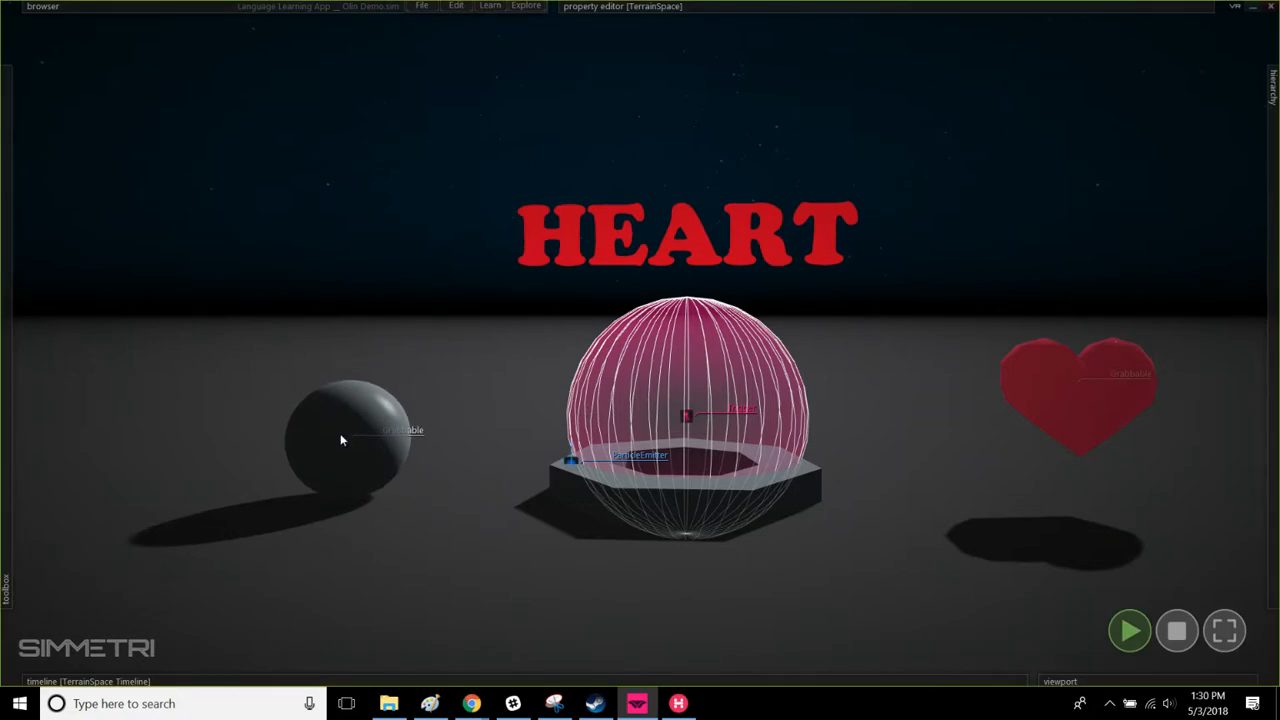
left_click(407, 474)
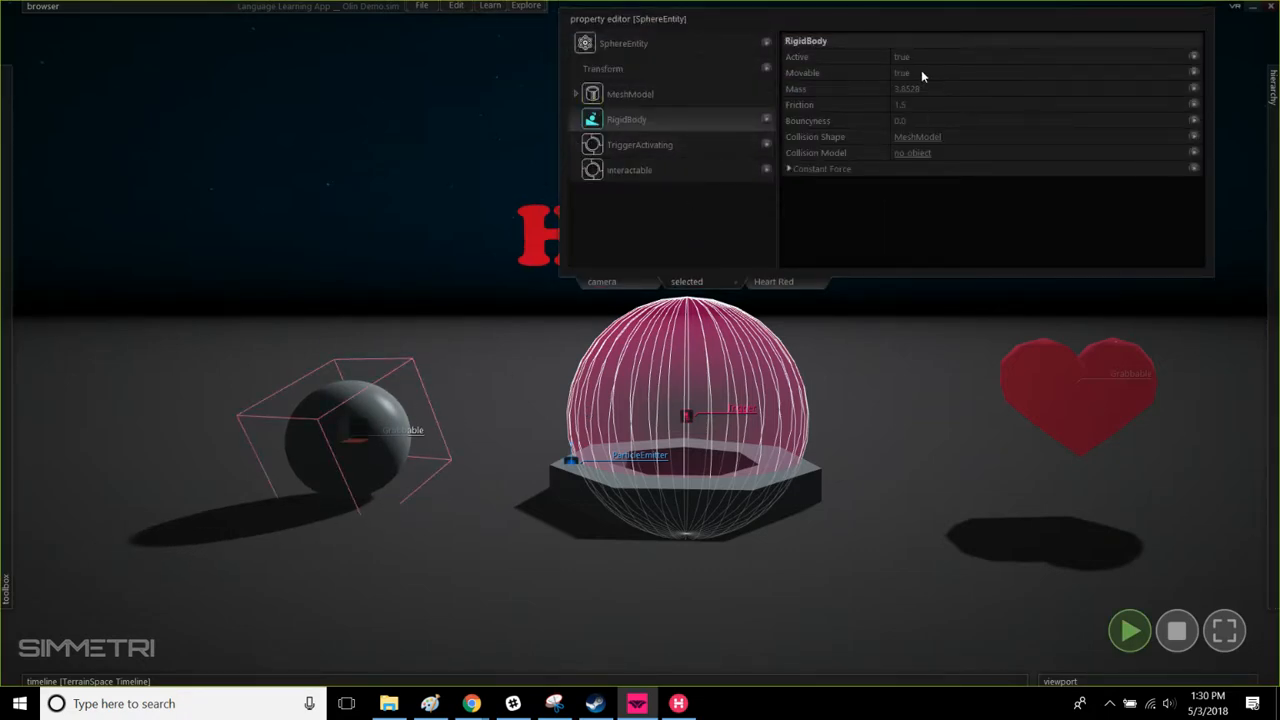
Step: Lift the sphere off the ground, move the heart closer to the pedestal and inspect the heart's RigidBody properties
left_click_drag(382, 424, 398, 270)
left_click_drag(1075, 392, 1022, 378)
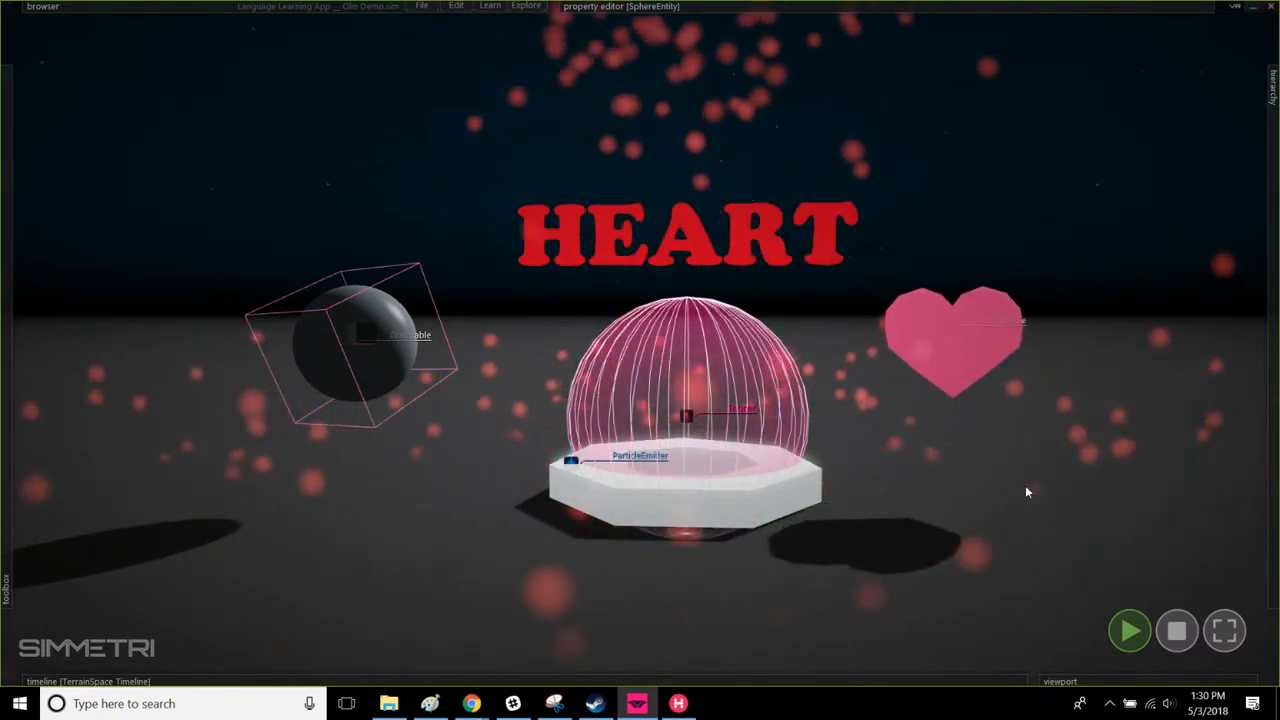
left_click(1104, 330)
left_click(960, 335)
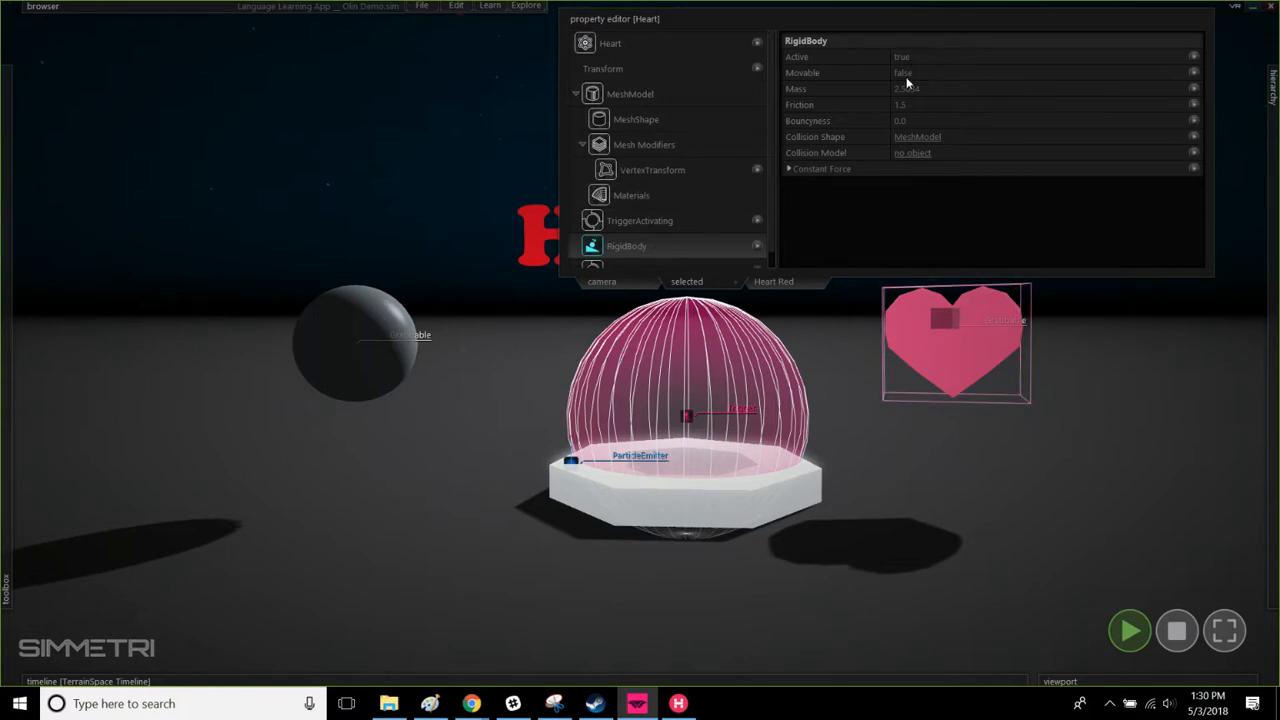
left_click(985, 611)
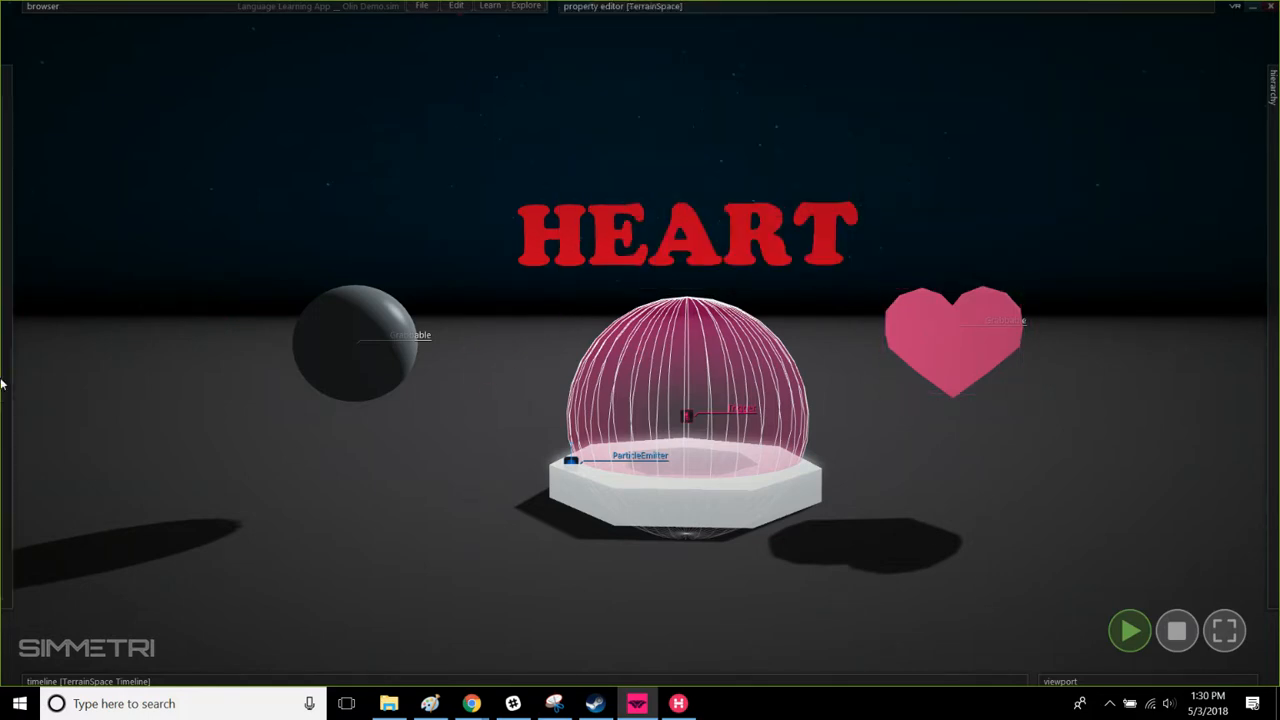
Step: Try to apply the grabbable fixed interaction to the heart
mouse_move(3, 380)
left_click(46, 258)
left_click(69, 495)
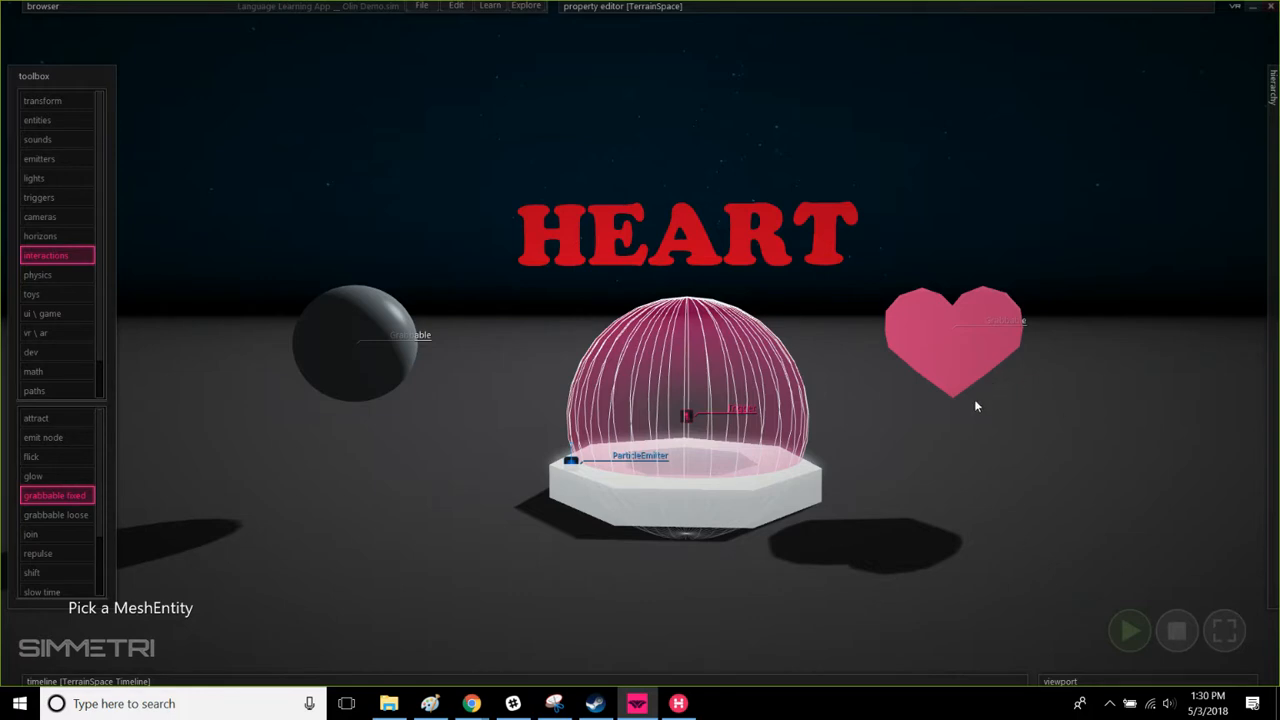
left_click(1006, 464)
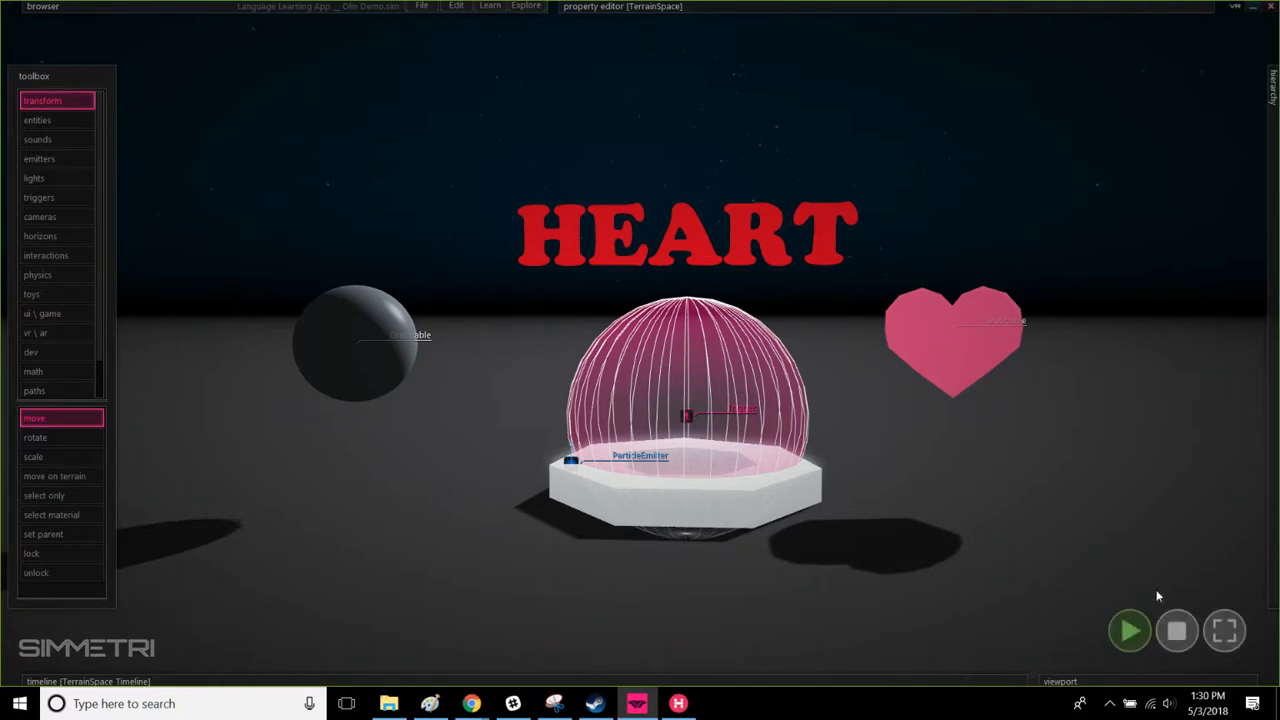
Step: Move the heart and the sphere farther away from the pedestal on opposite sides
left_click_drag(1008, 335, 1051, 332)
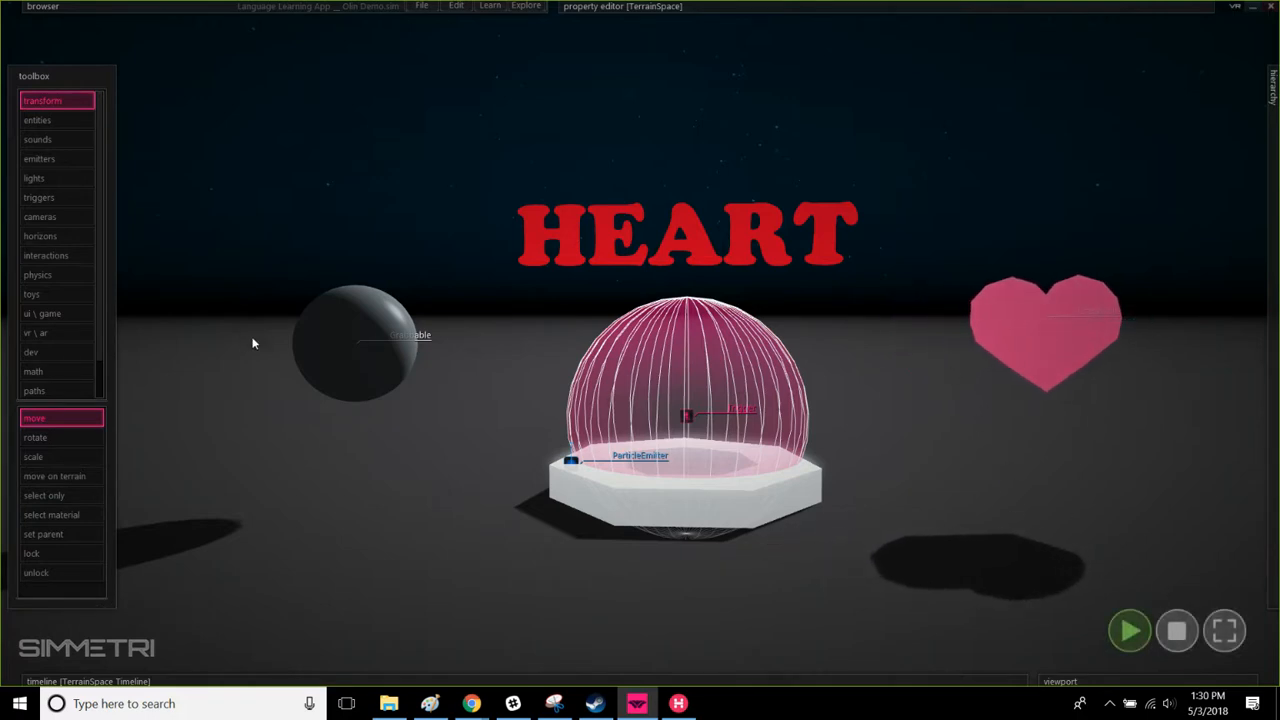
left_click_drag(312, 323, 180, 290)
left_click_drag(1085, 336, 1111, 406)
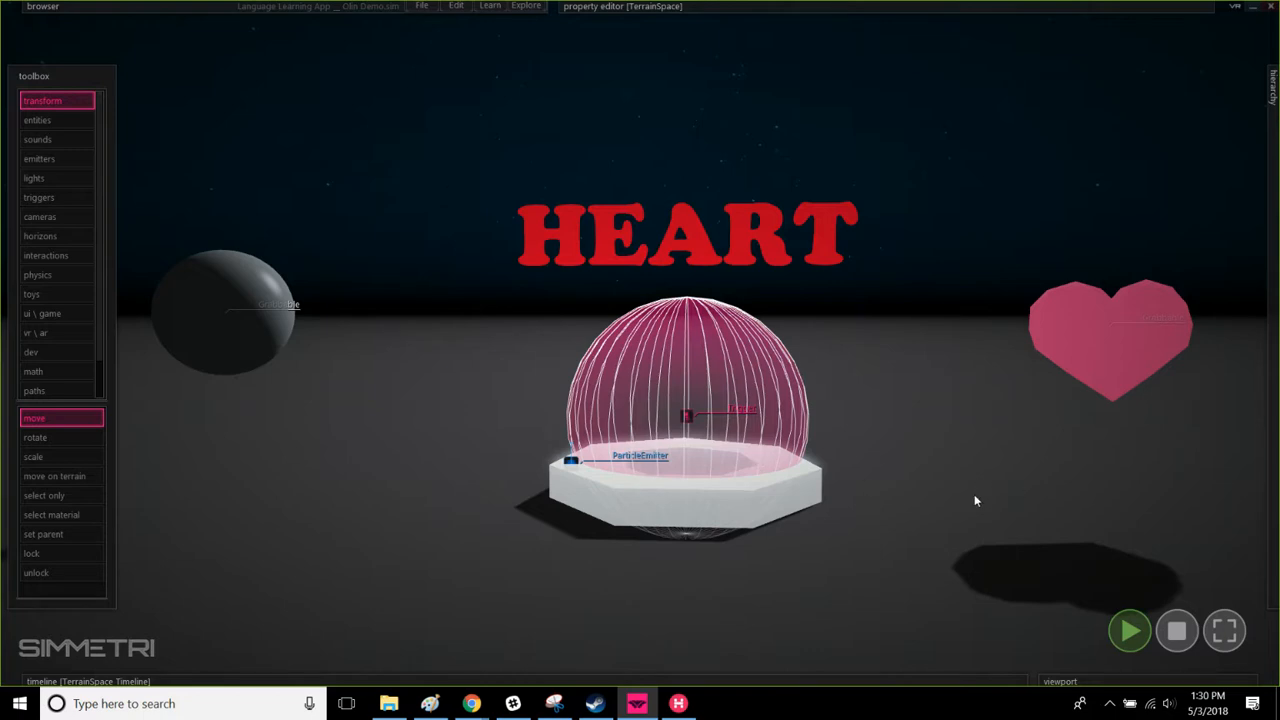
Step: Select the heart, the sphere and the HEART text in turn to point out the scene's objects
left_click(1140, 325)
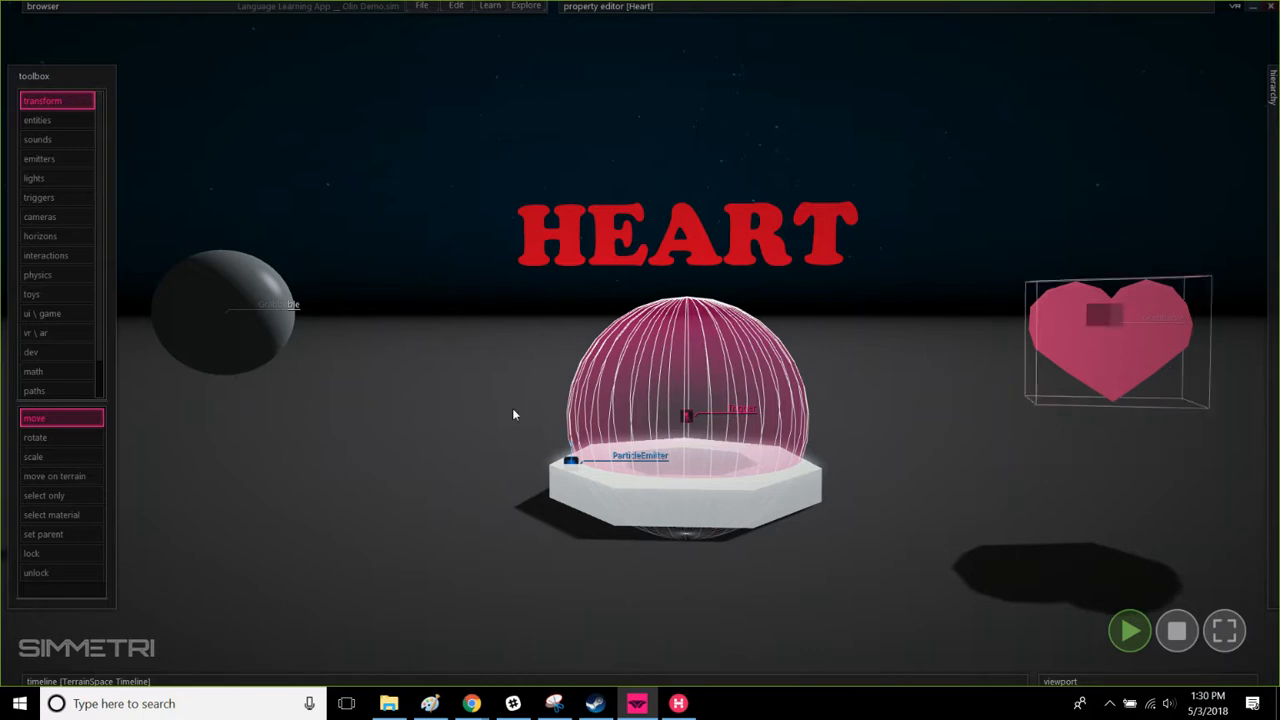
left_click(235, 345)
mouse_move(880, 359)
right_mouse_down()
mouse_move(842, 338)
mouse_move(892, 361)
right_mouse_up()
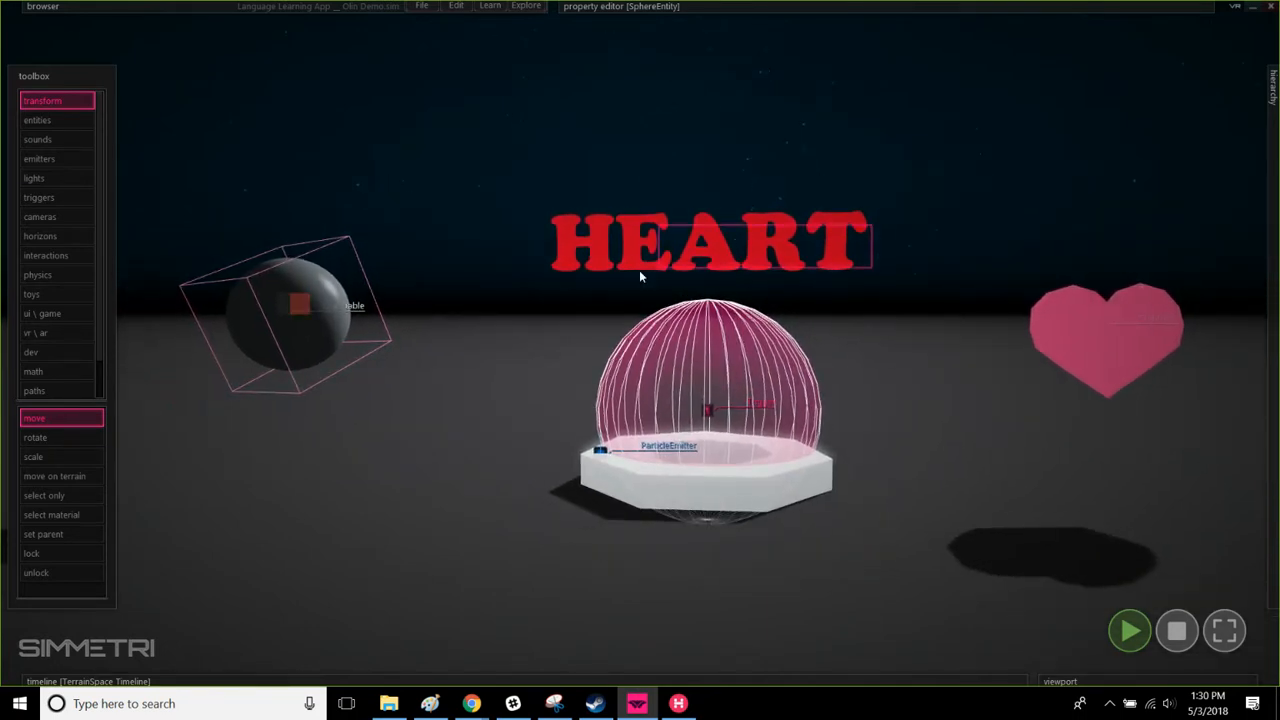
left_click(564, 268)
Step: Set the Subdivision of the TubeEntity pedestal's TubeShape to 5
mouse_move(1272, 342)
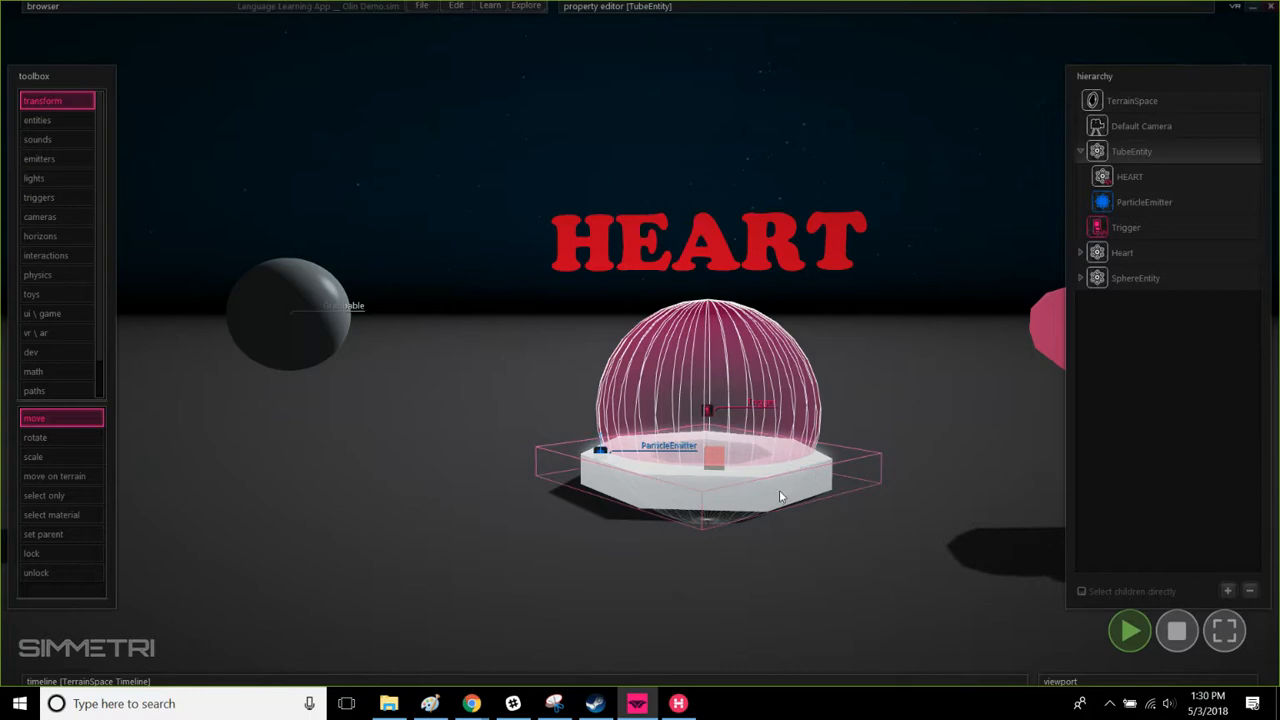
right_click_drag(691, 508, 703, 567)
key("s")
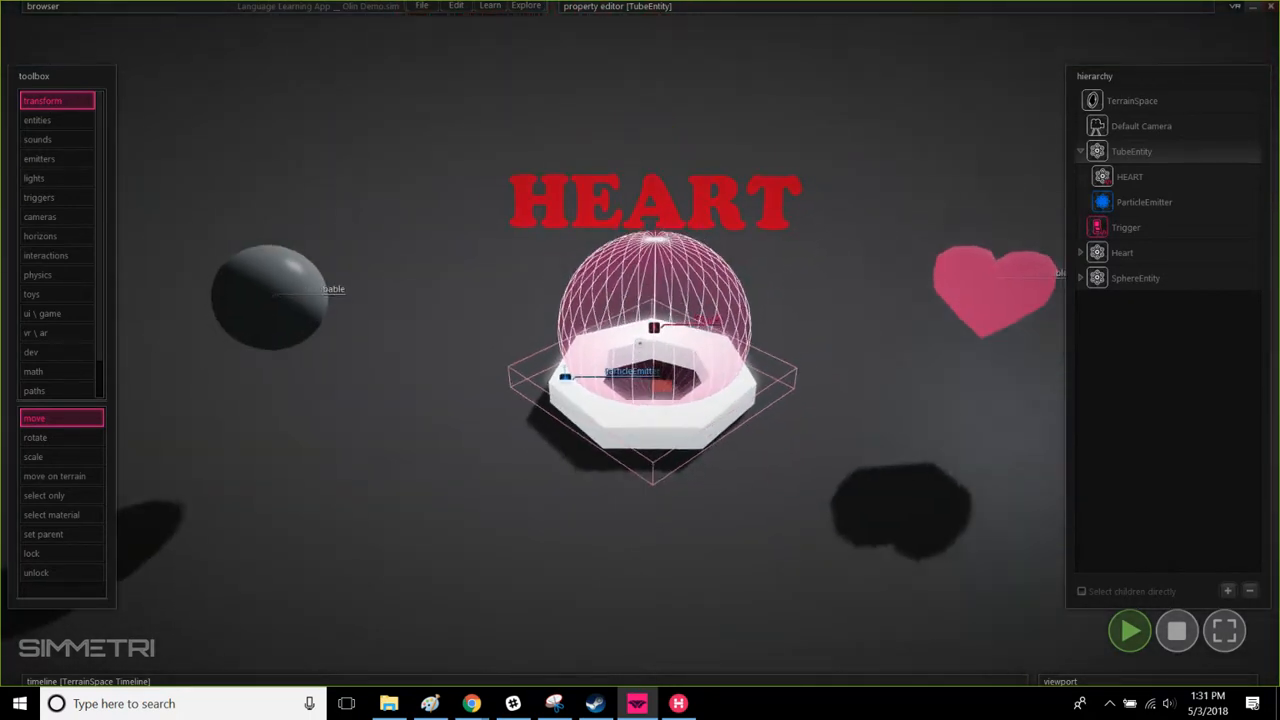
left_click(823, 527)
left_click(1130, 152)
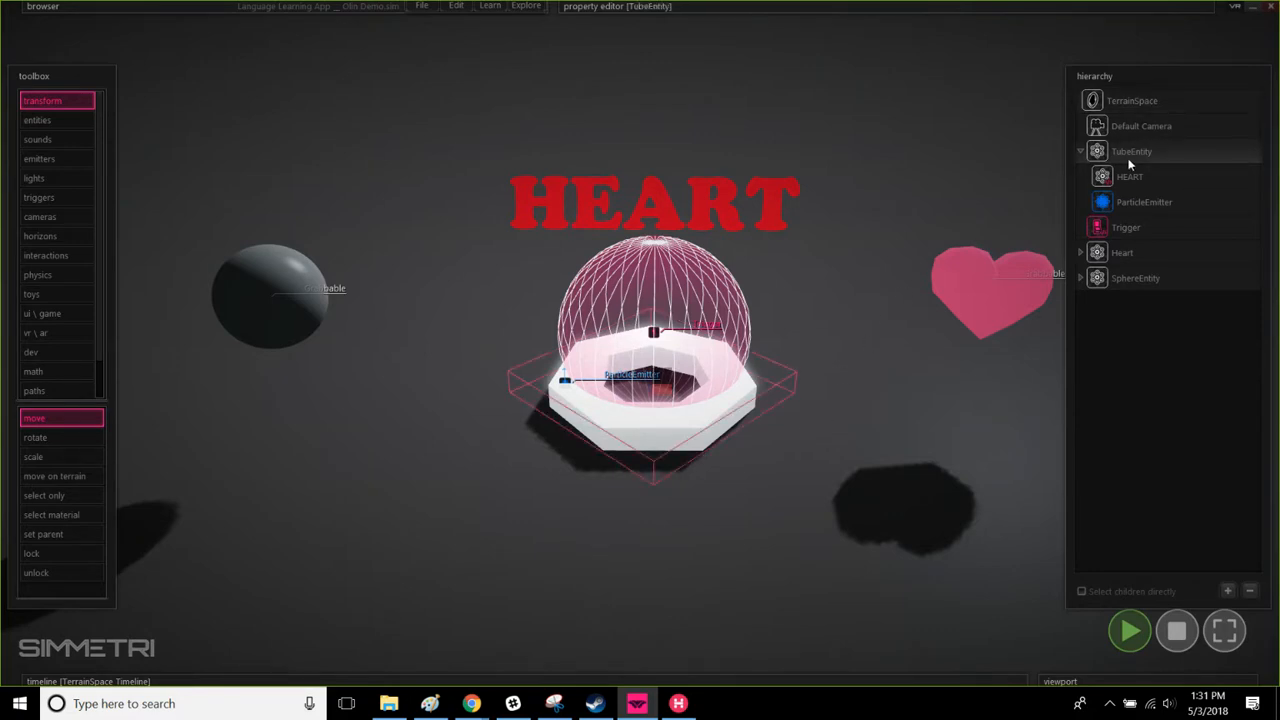
mouse_move(713, 7)
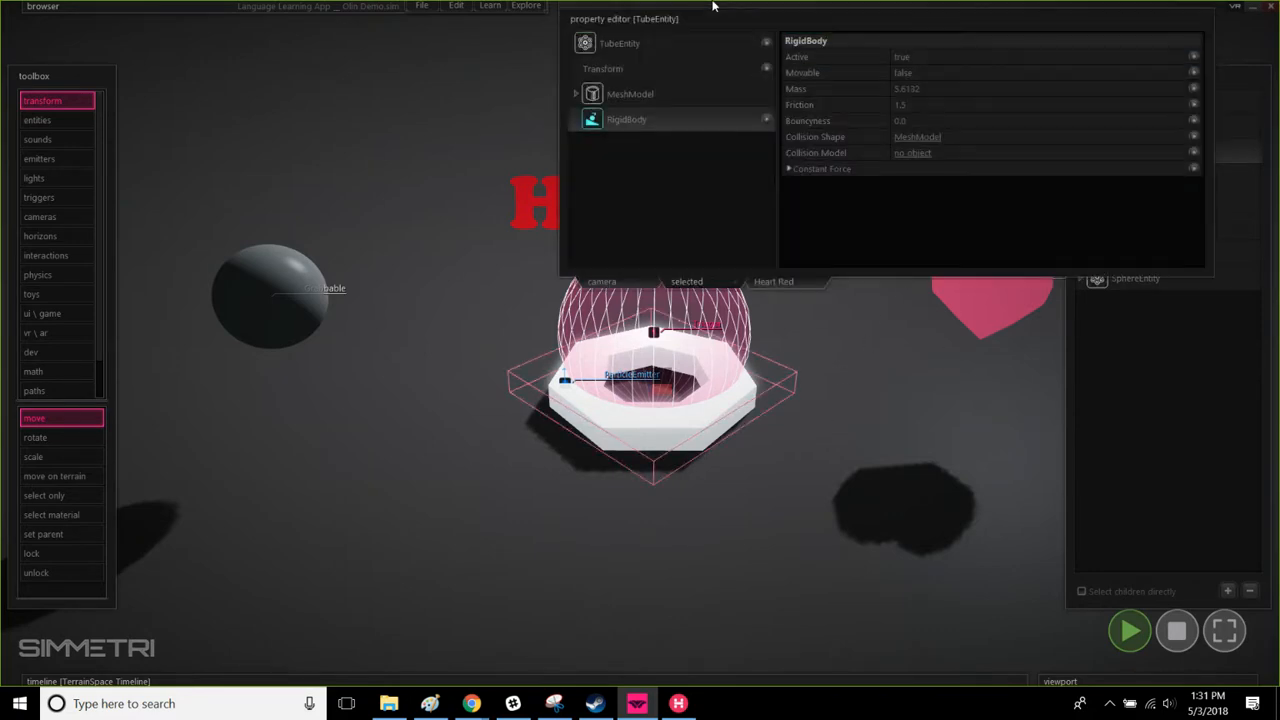
left_click(574, 95)
left_click(660, 119)
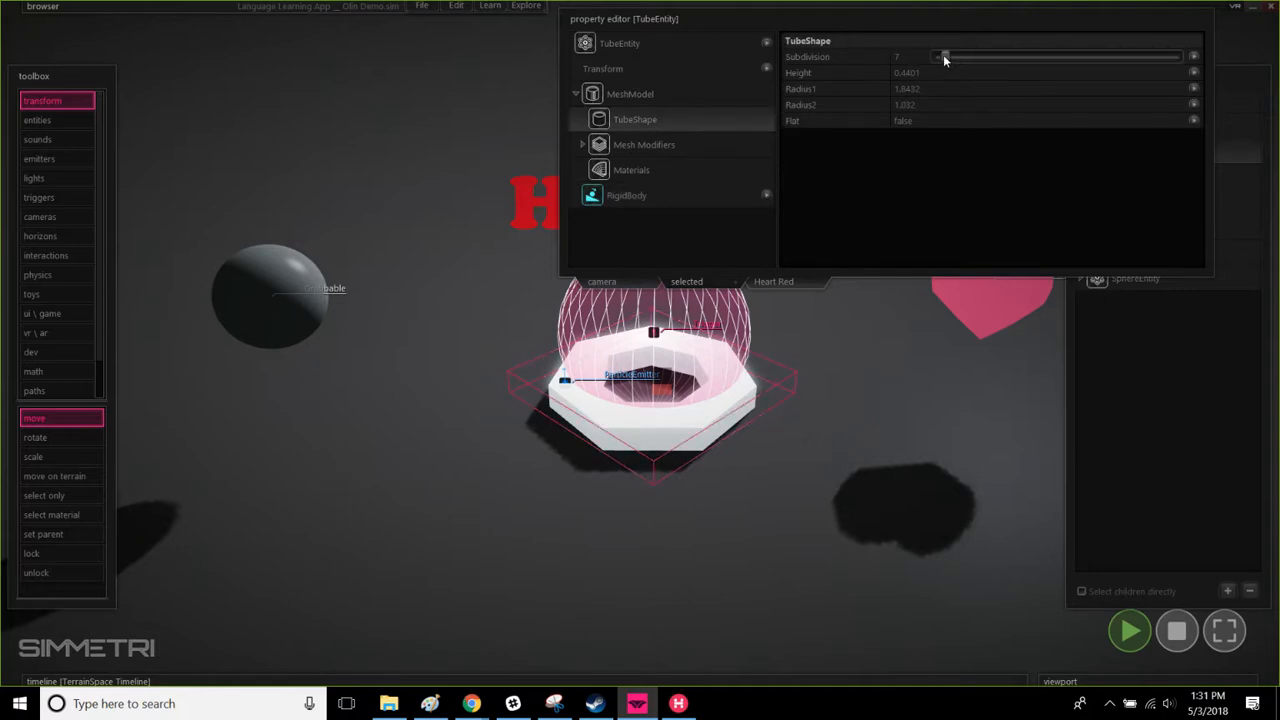
left_click_drag(944, 58, 941, 58)
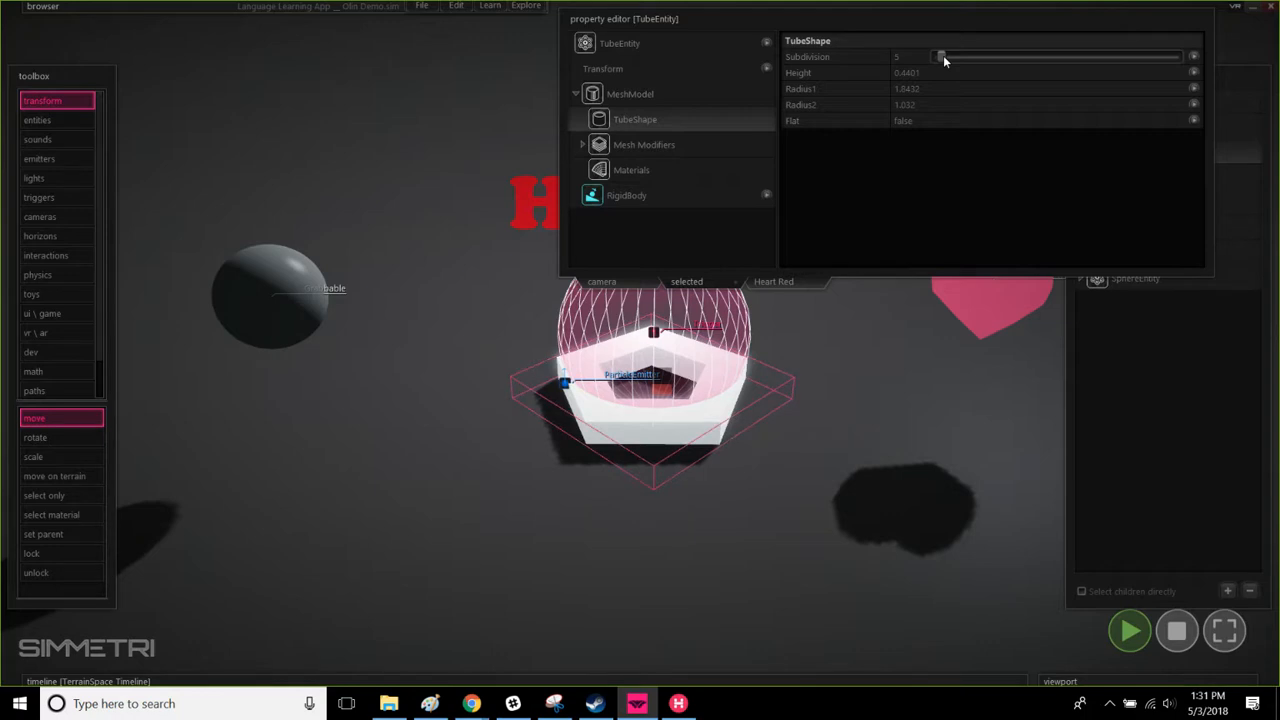
mouse_move(943, 58)
left_mouse_down()
mouse_move(928, 58)
mouse_move(1011, 70)
mouse_move(942, 75)
left_mouse_up()
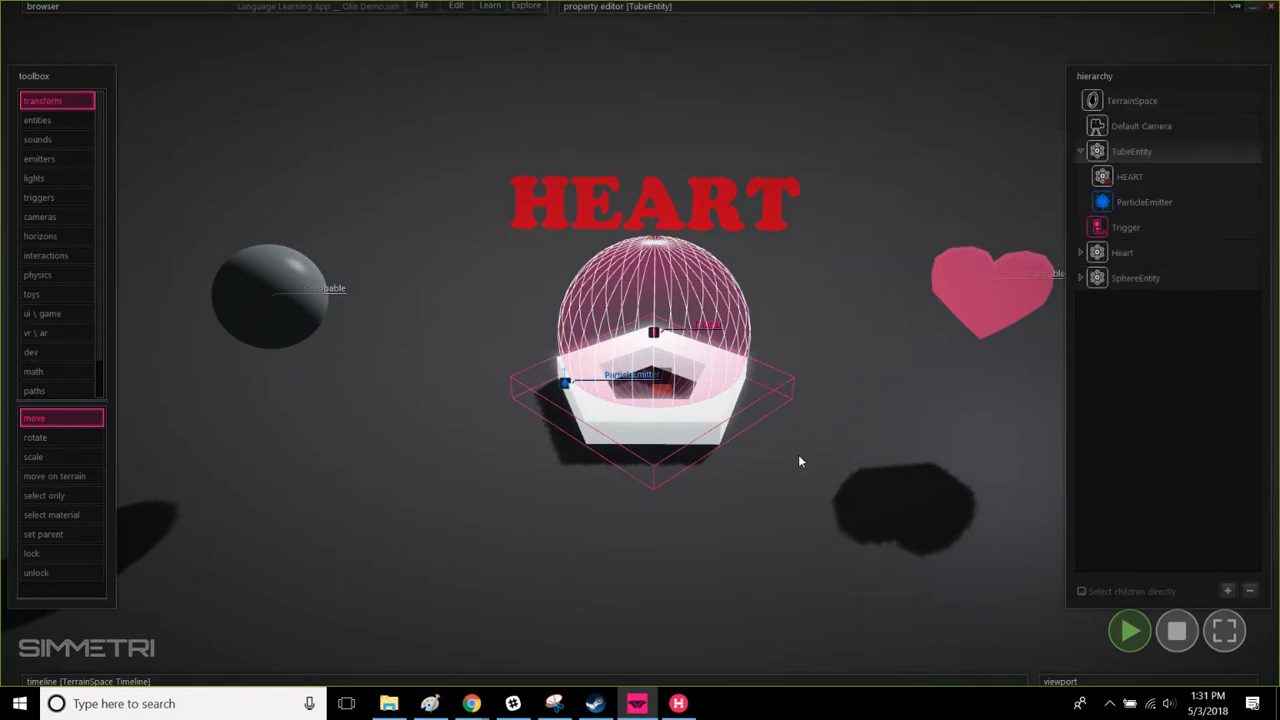
left_click(873, 462)
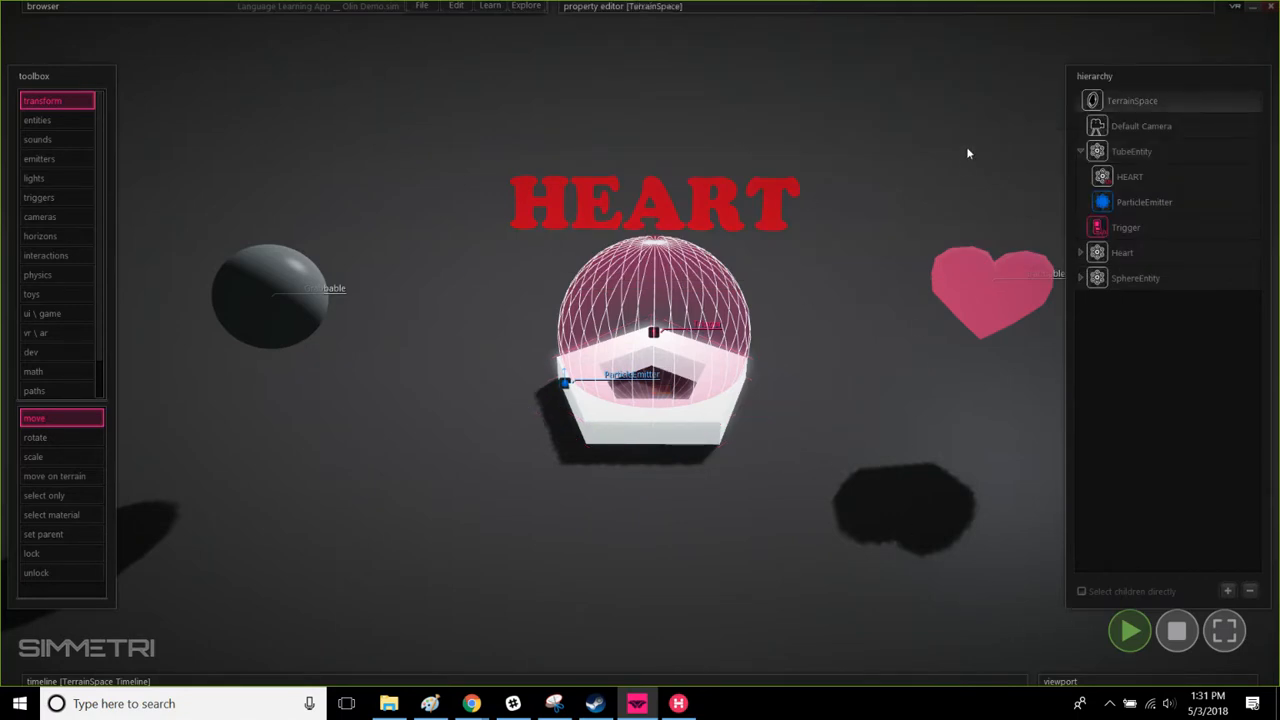
Step: Stop the running scene and select the HEART text under TubeEntity to point it out, leaving nothing selected
left_click(1176, 630)
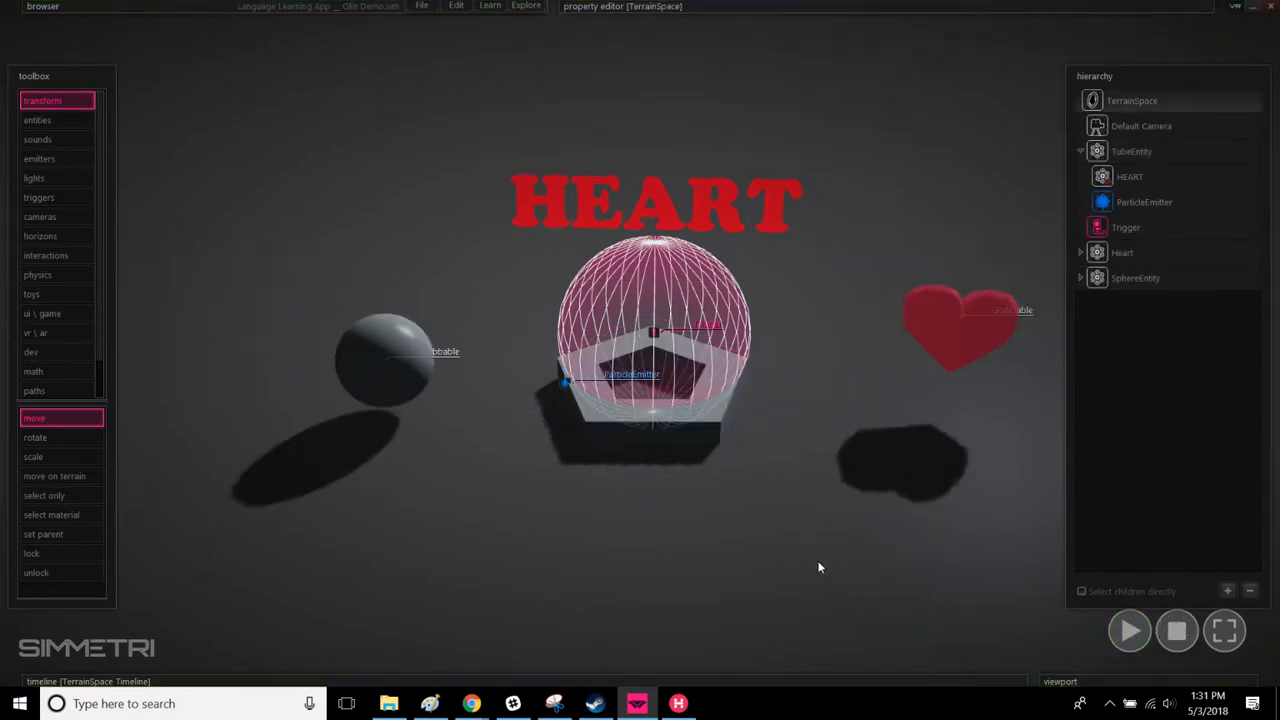
left_click(1130, 177)
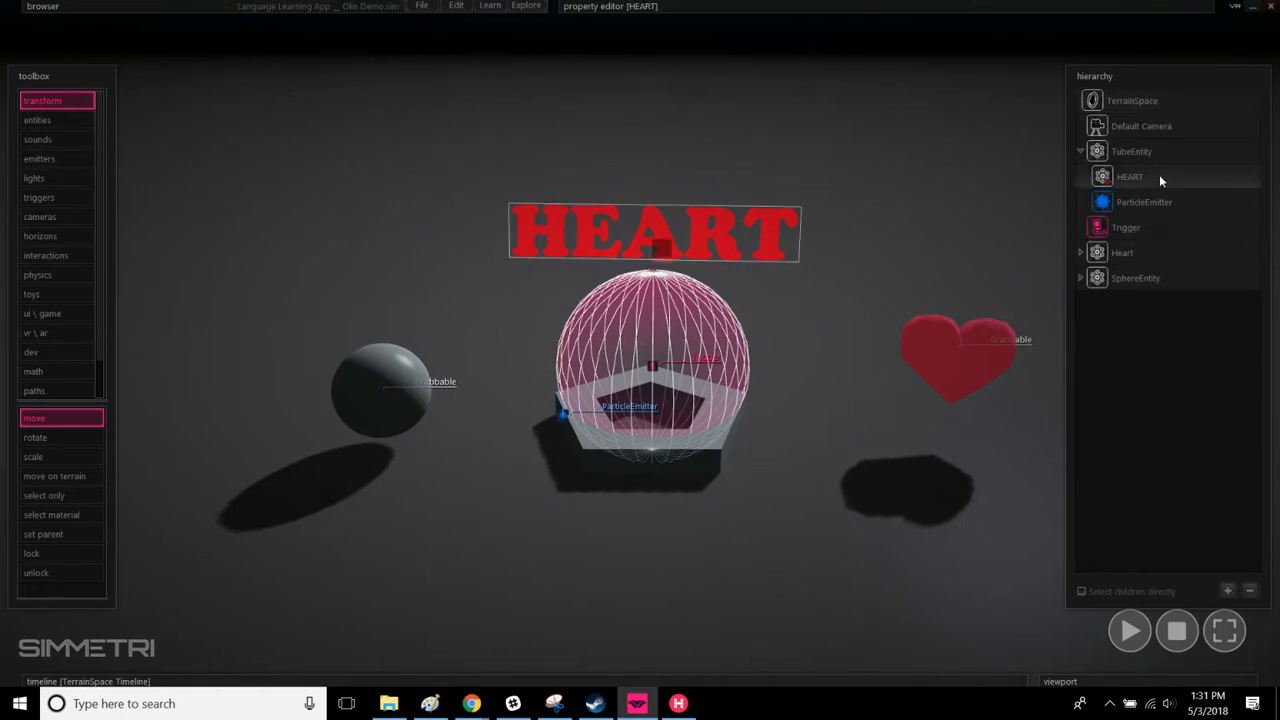
left_click(799, 502)
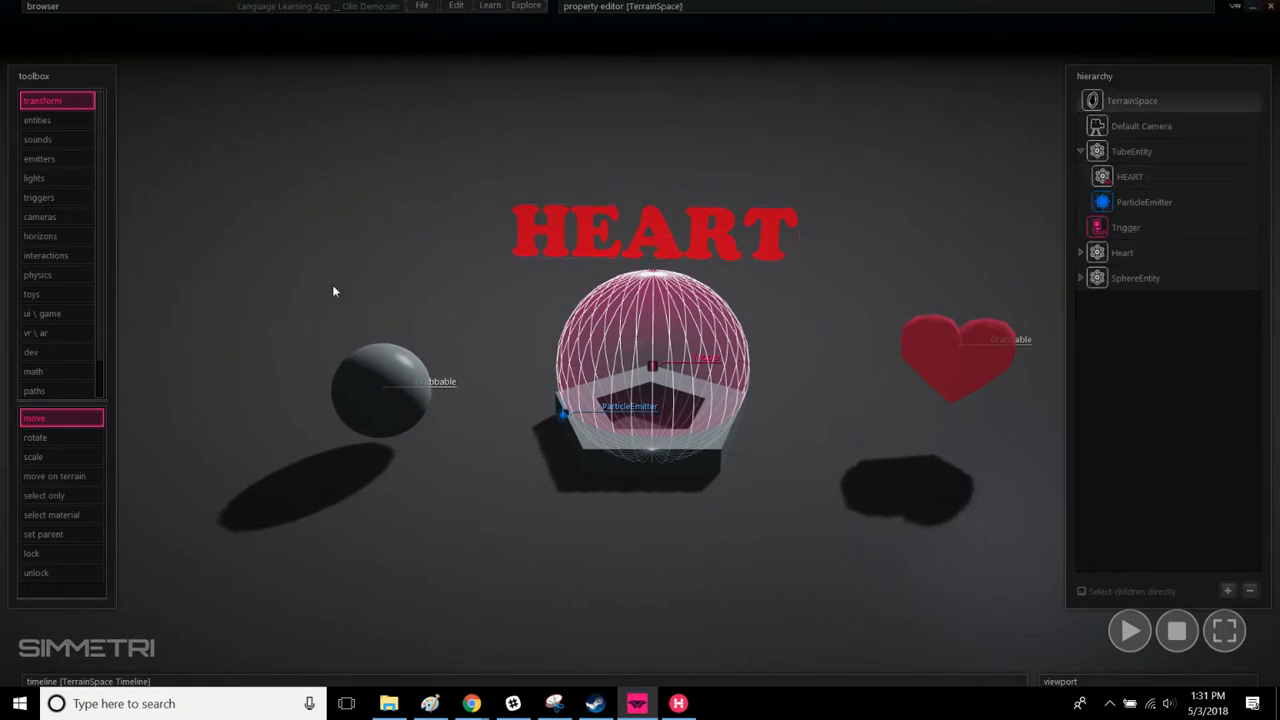
Step: Show the label tool among the ui \ game tools and run the scene again, without labelling any node
left_click(61, 315)
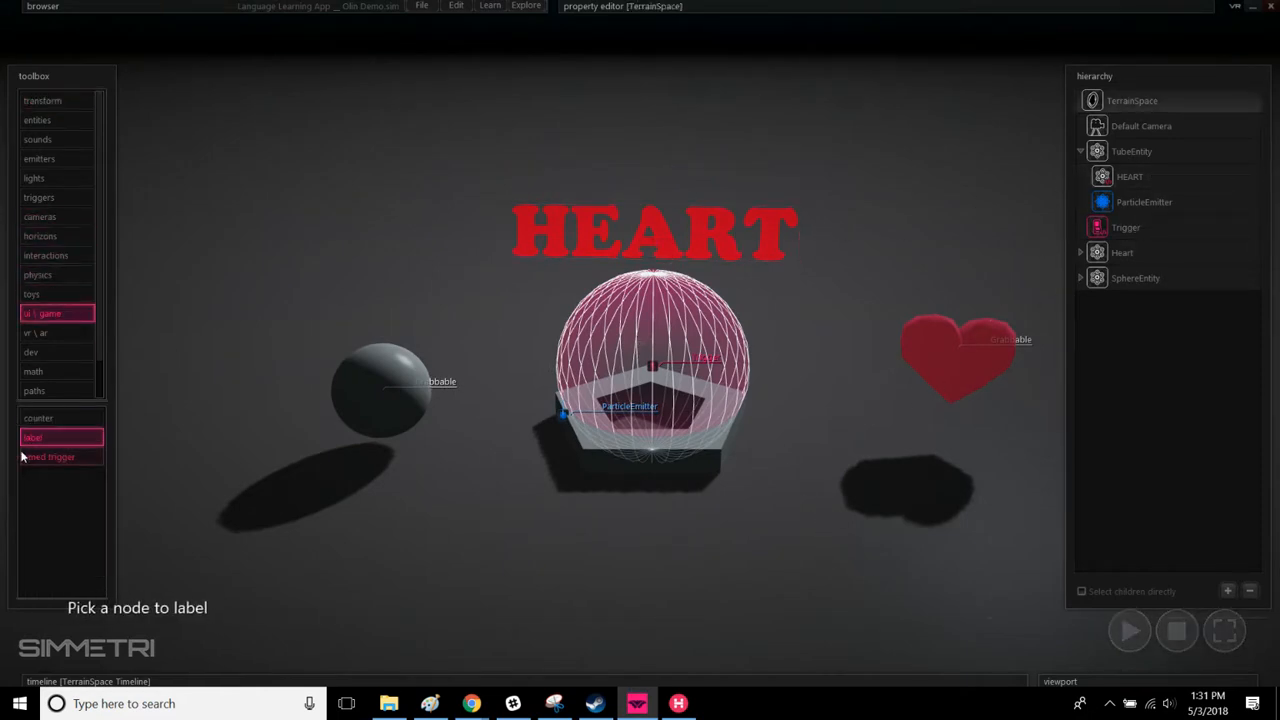
right_click_drag(549, 537, 475, 512)
key("space")
right_click_drag(478, 592, 405, 580)
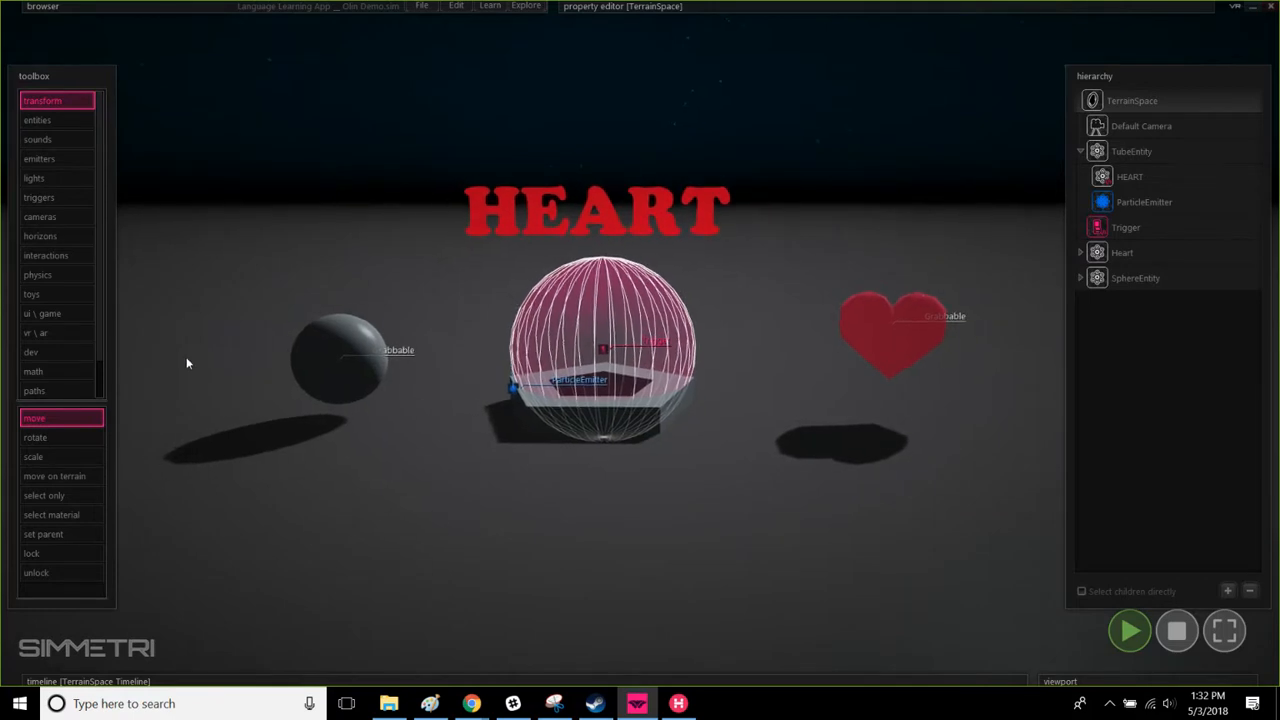
left_click(60, 315)
left_click(539, 522)
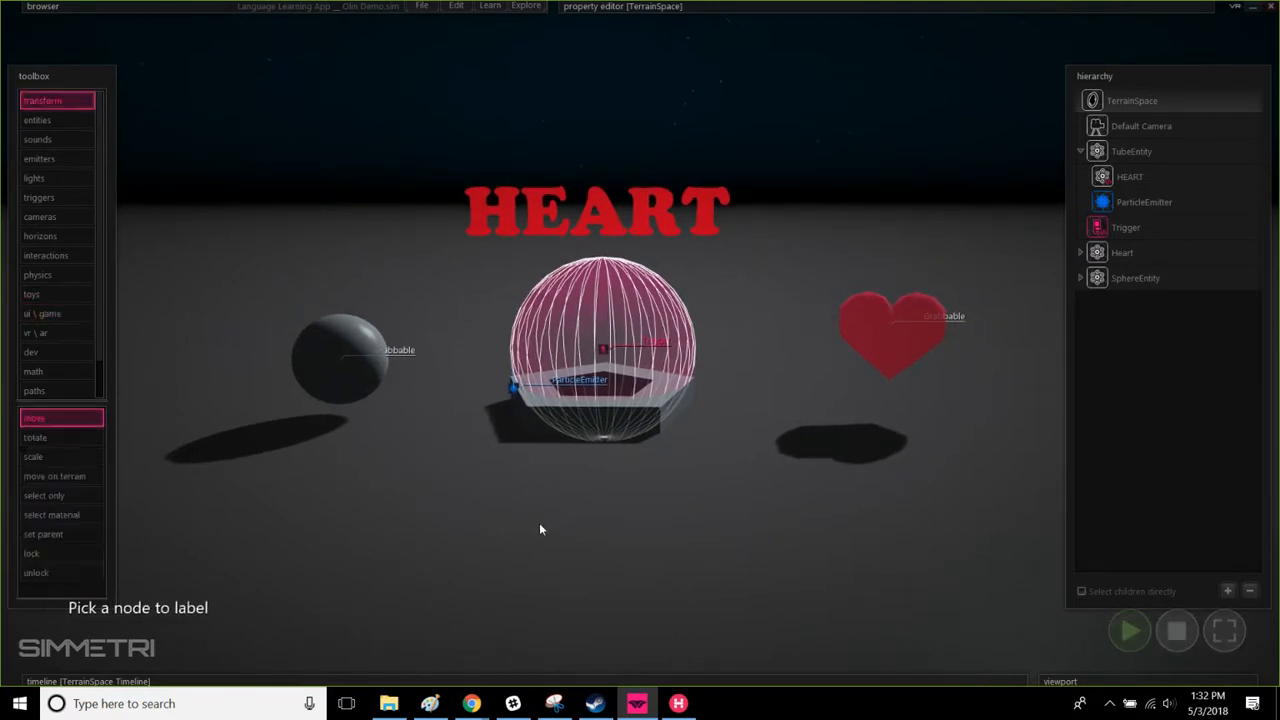
Step: Select the HEART text, the ParticleEmitter and the Trigger in turn to point them out
left_click(650, 231)
left_click(1128, 208)
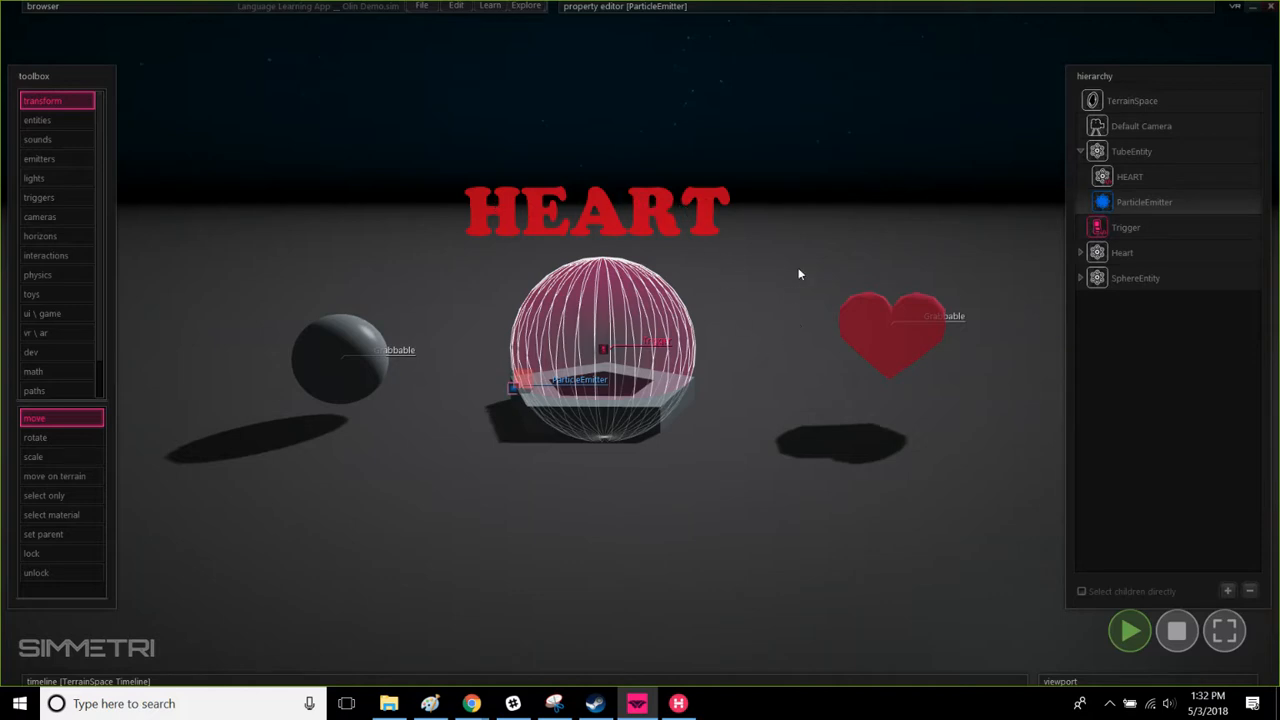
left_click(1129, 228)
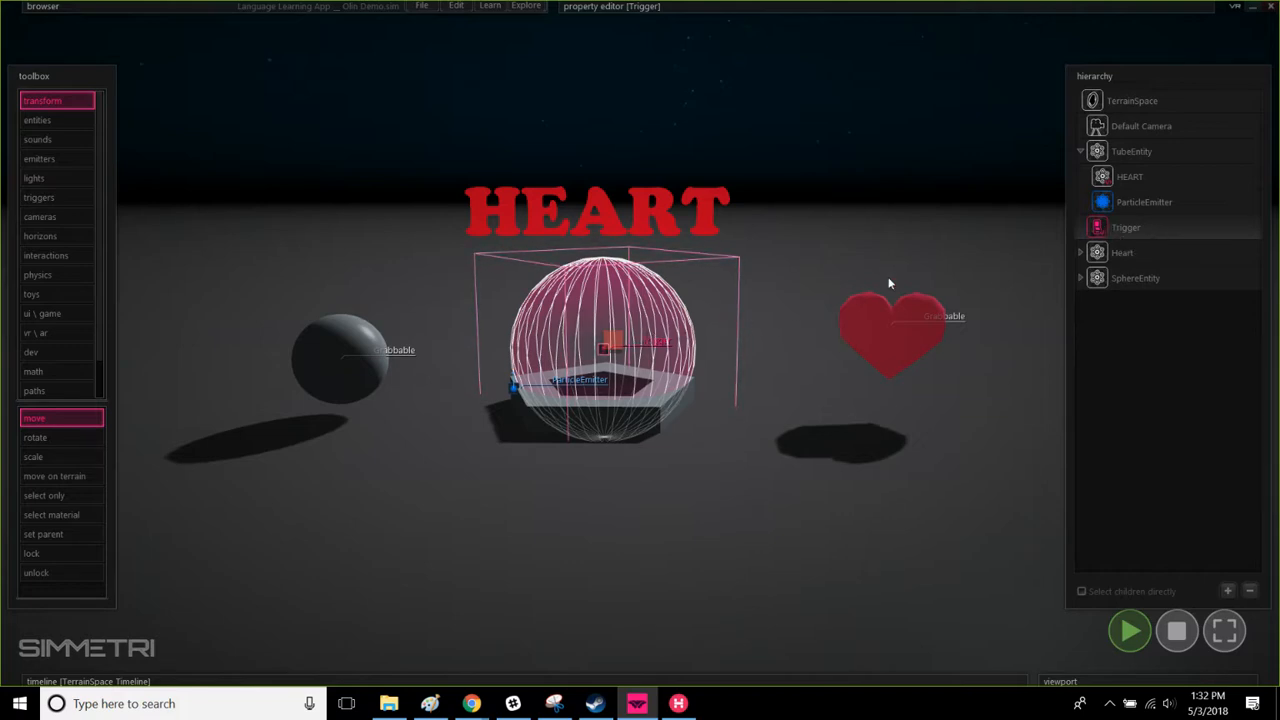
Step: Open the Trigger's code for editing and shrink the Code Editor window so the scene objects stay uncovered
right_click_drag(800, 589, 486, 468)
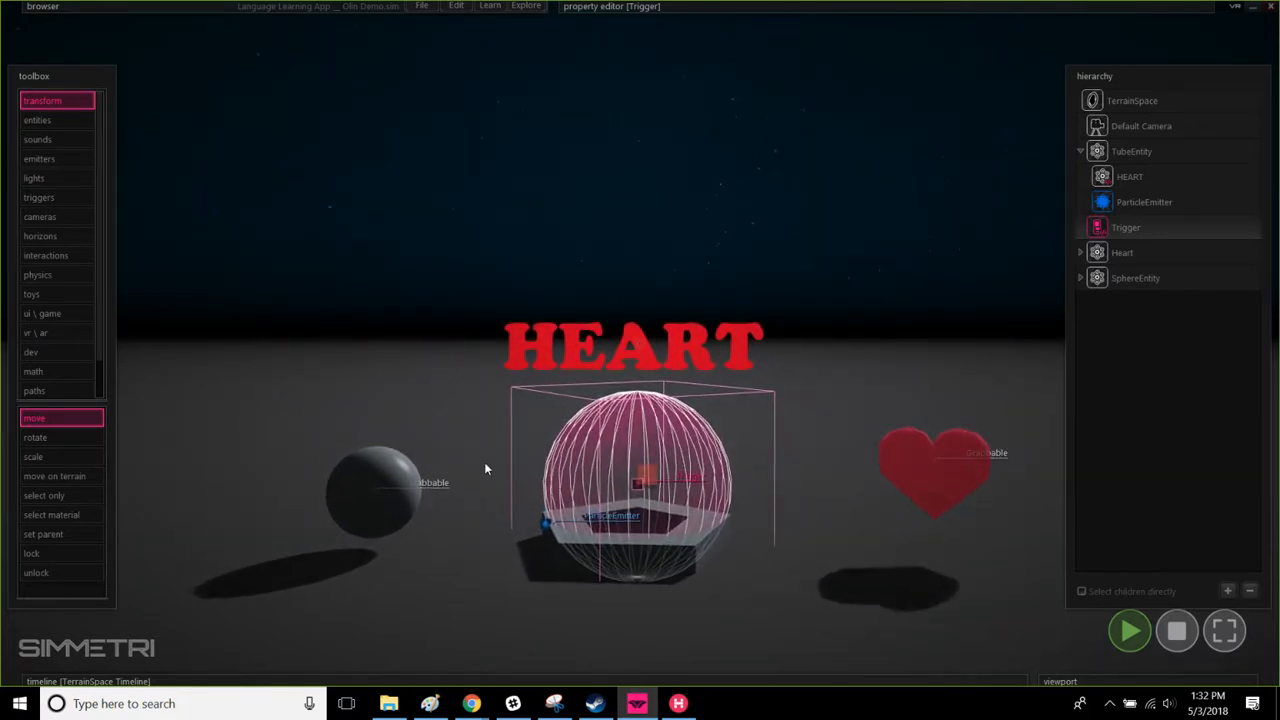
right_click(1127, 229)
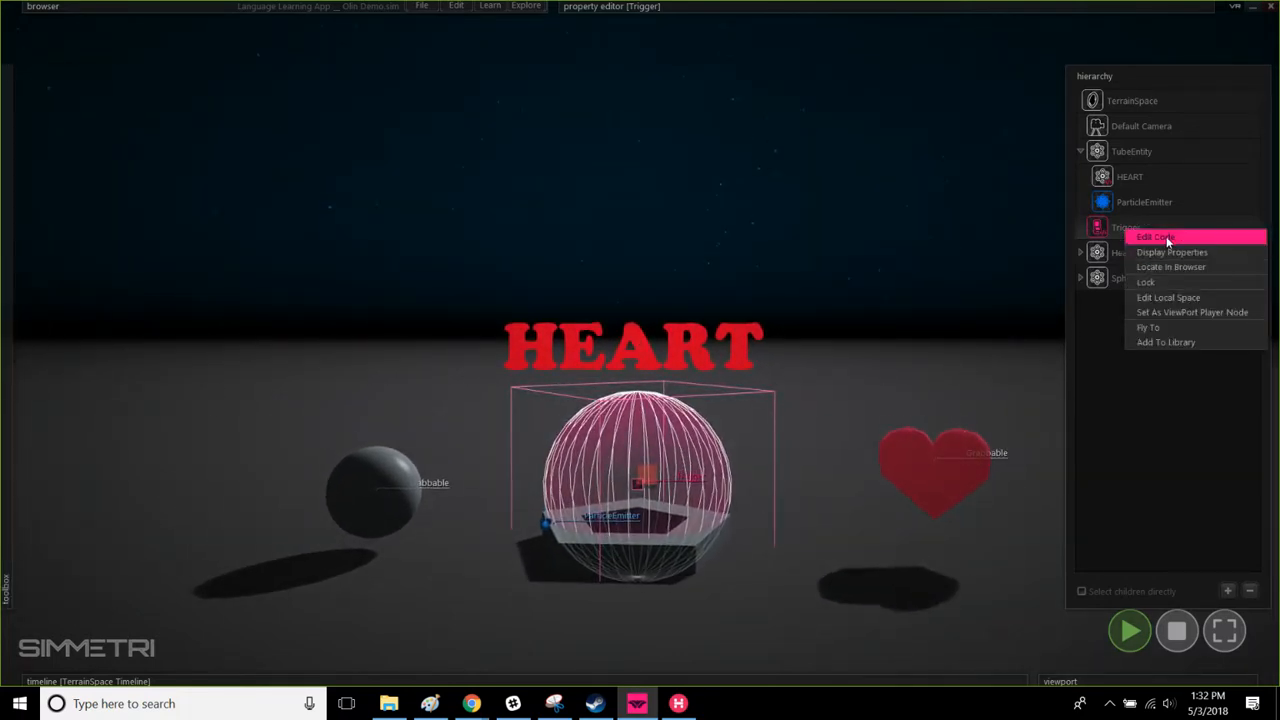
left_click(1184, 237)
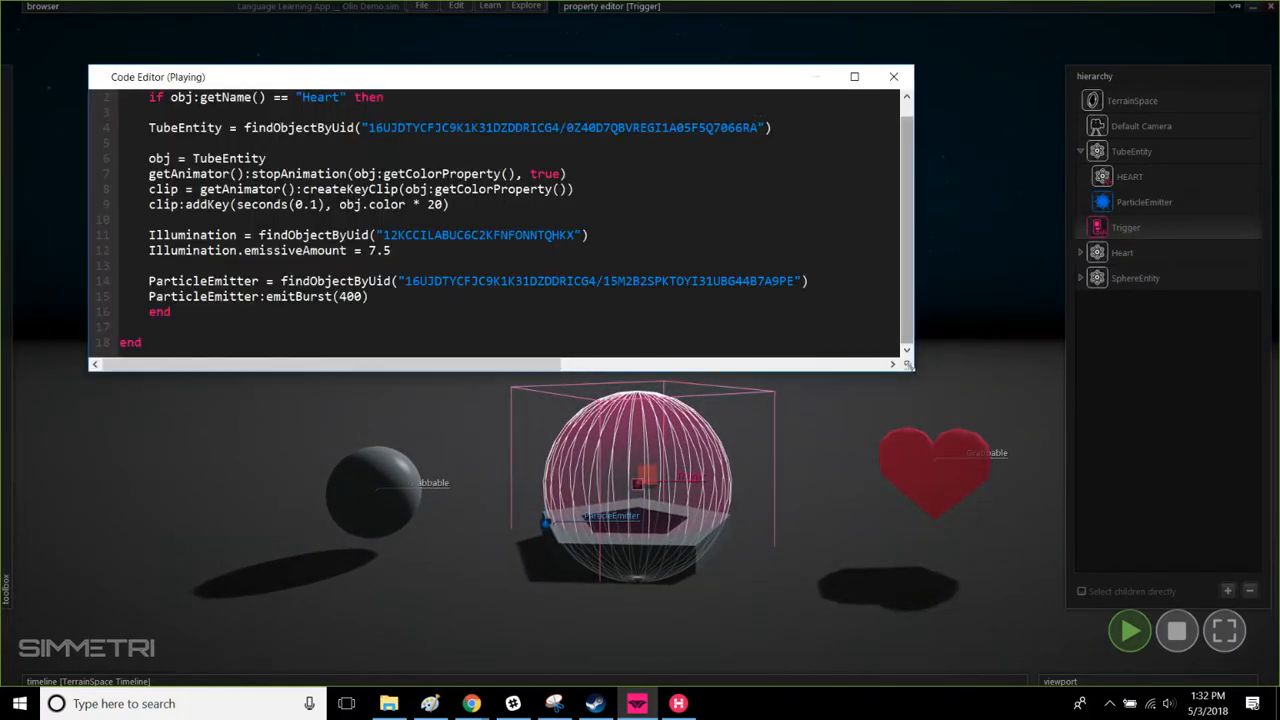
left_click_drag(918, 377, 696, 341)
right_click_drag(892, 500, 894, 531)
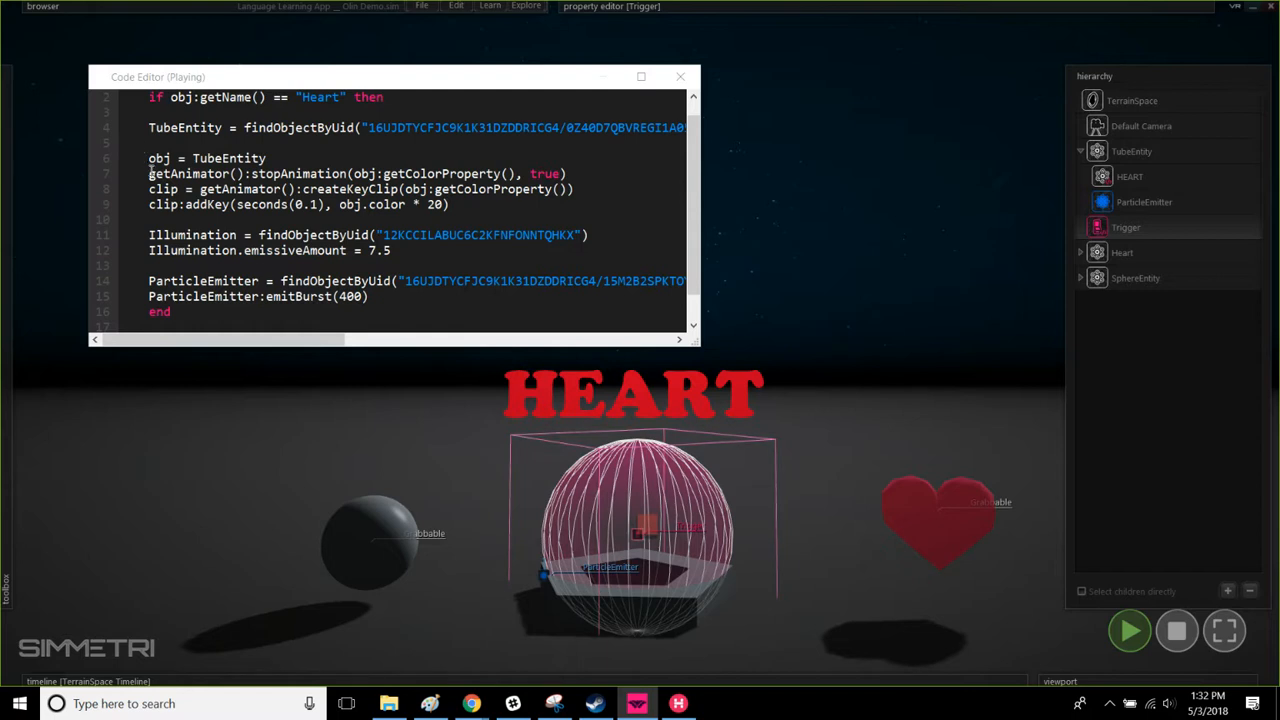
Step: Highlight the Illumination lines and the TubeEntity line in the Trigger code to examine which objects they reference
left_click_drag(590, 236, 145, 236)
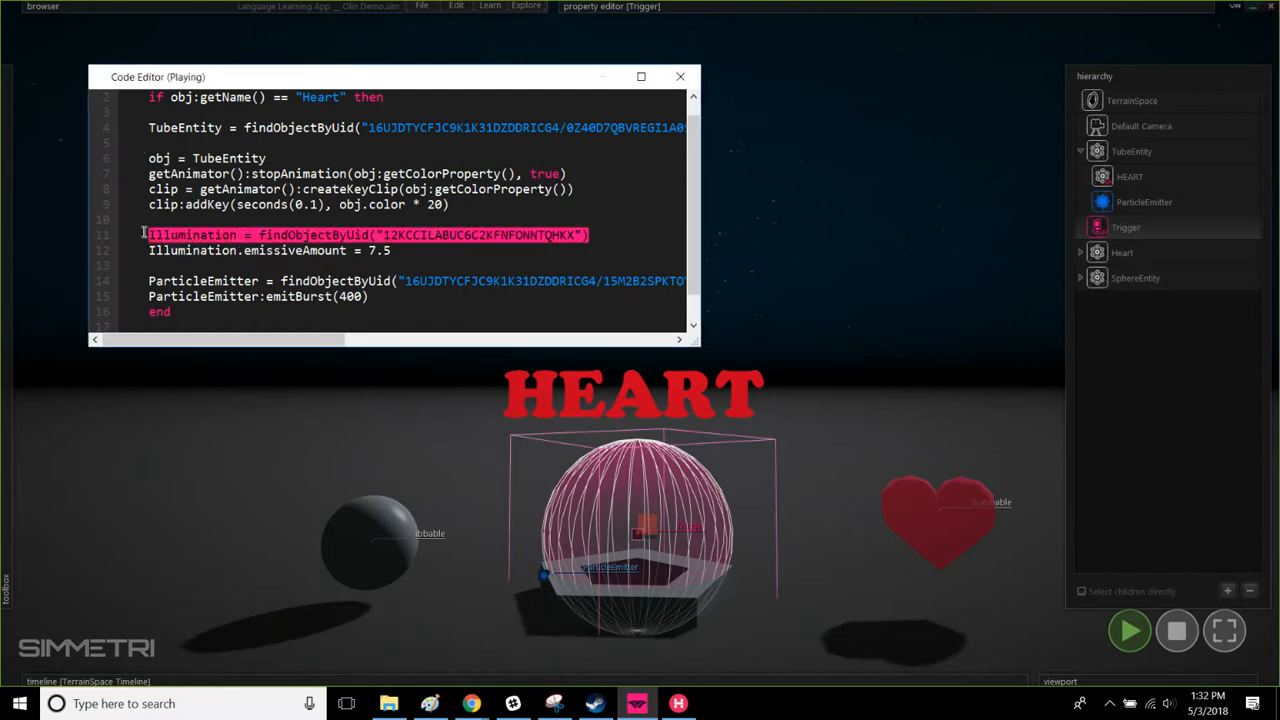
left_click(302, 237)
left_click_drag(592, 236, 147, 236)
left_click(430, 251)
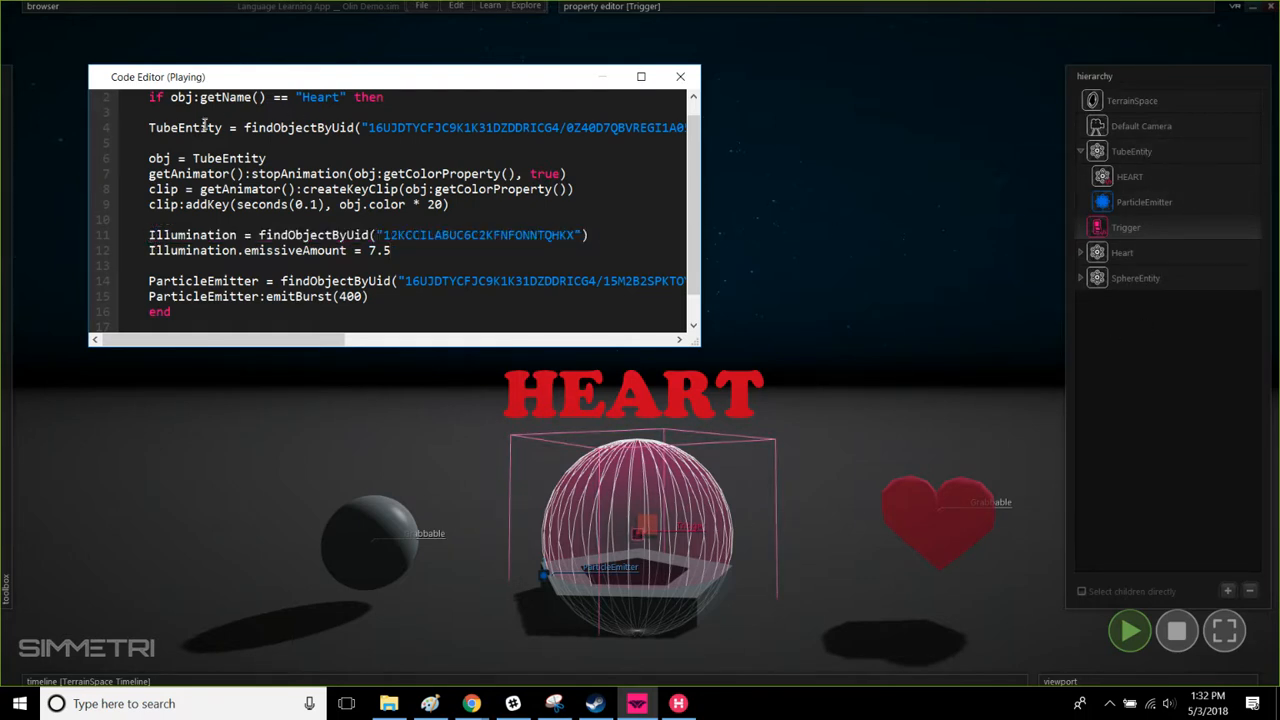
left_click_drag(141, 129, 266, 130)
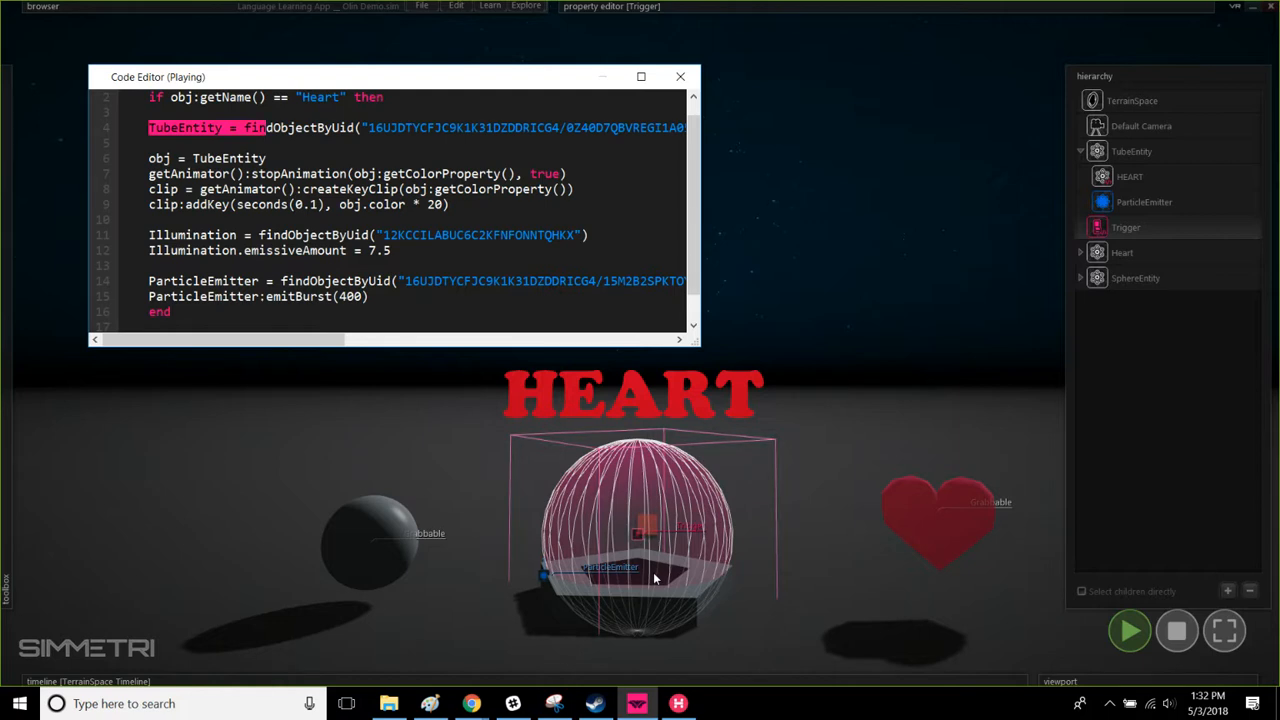
left_click(152, 236)
left_click(396, 251, "shift")
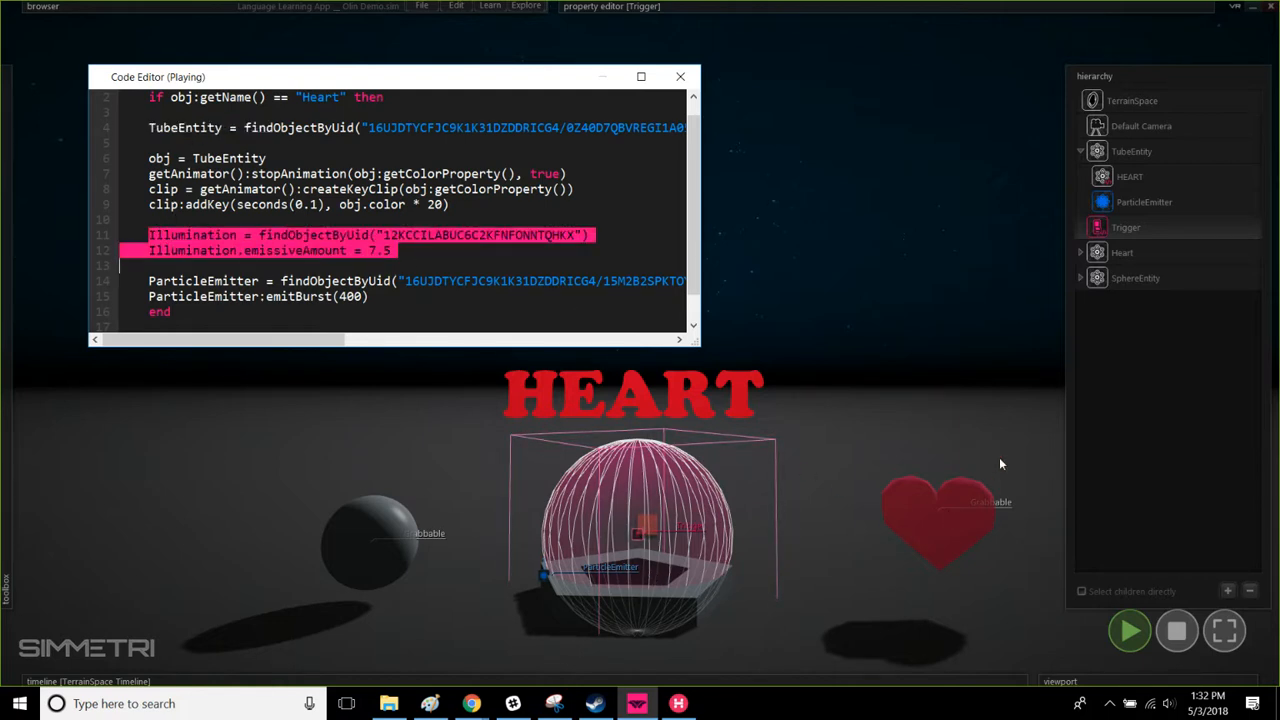
Step: Test the scene full screen by moving the heart over the pedestal, and return to the editor with playback stopped
left_click(896, 584)
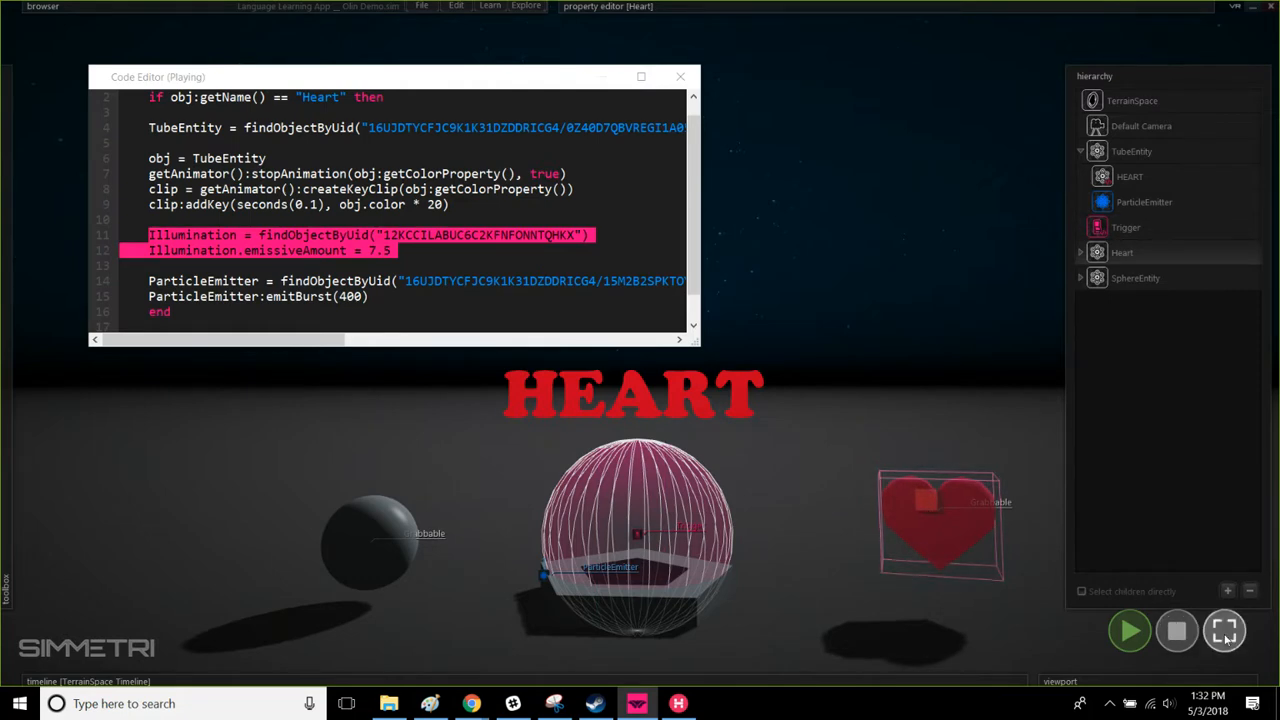
left_click(1224, 630)
left_click_drag(909, 523, 625, 501)
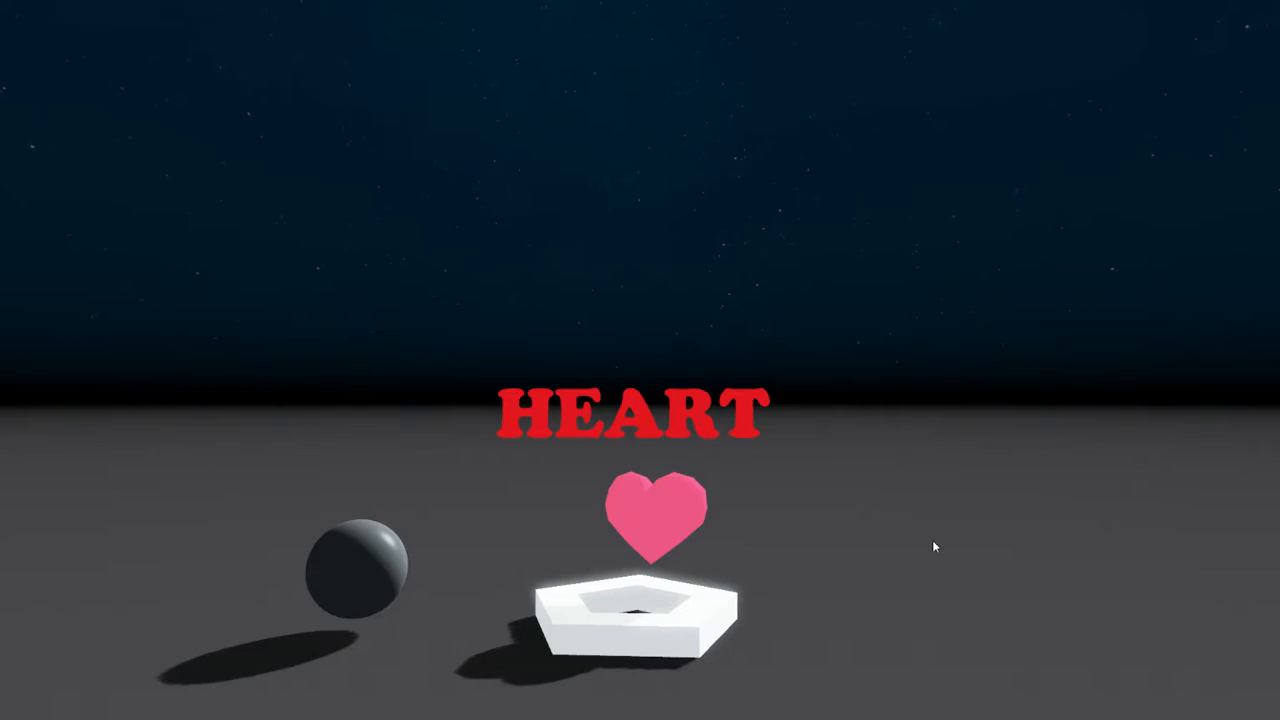
key("Escape")
left_click(812, 424)
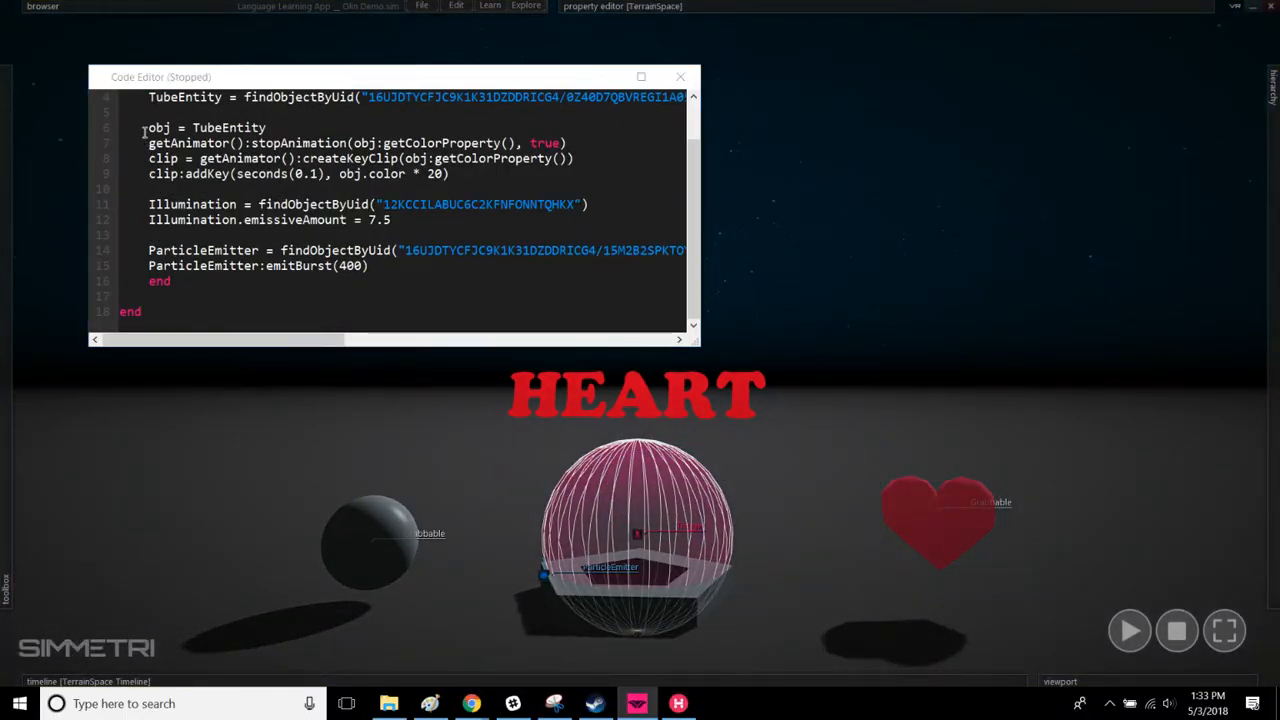
Step: Highlight the color animation, Illumination and ParticleEmitter blocks of the Trigger code one after another to examine them
left_click_drag(148, 127, 461, 177)
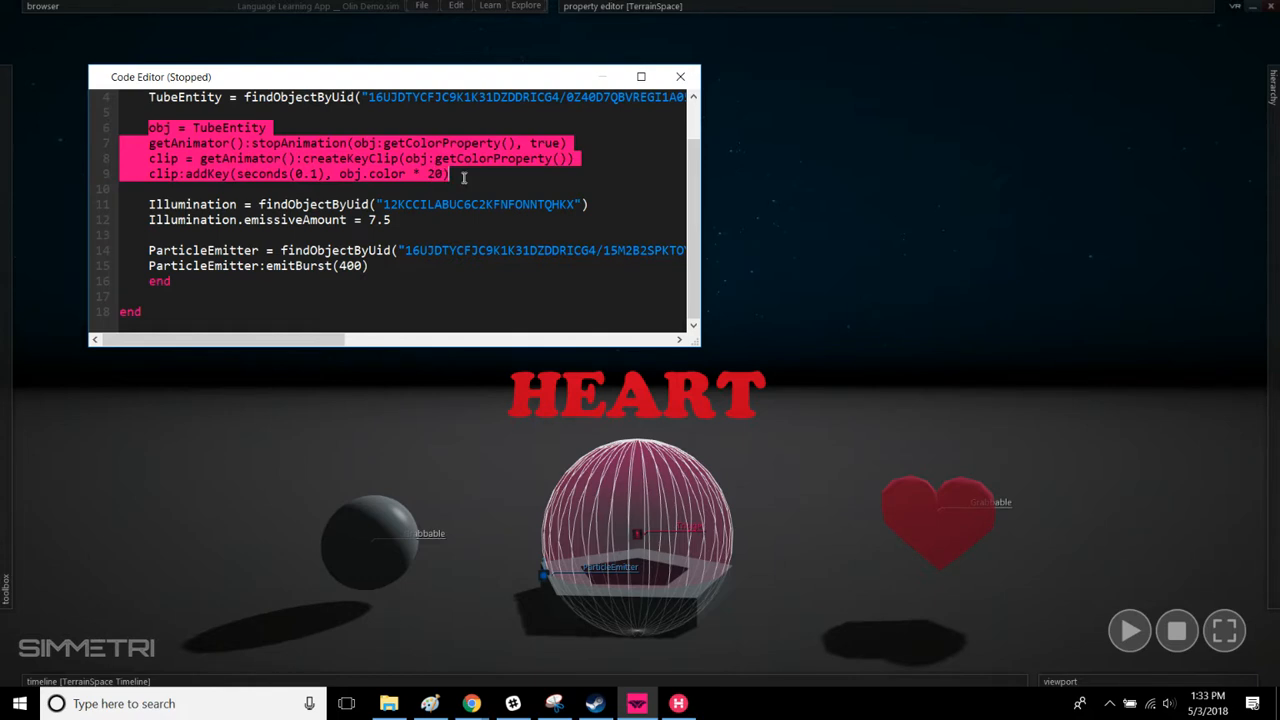
left_click_drag(148, 204, 391, 226)
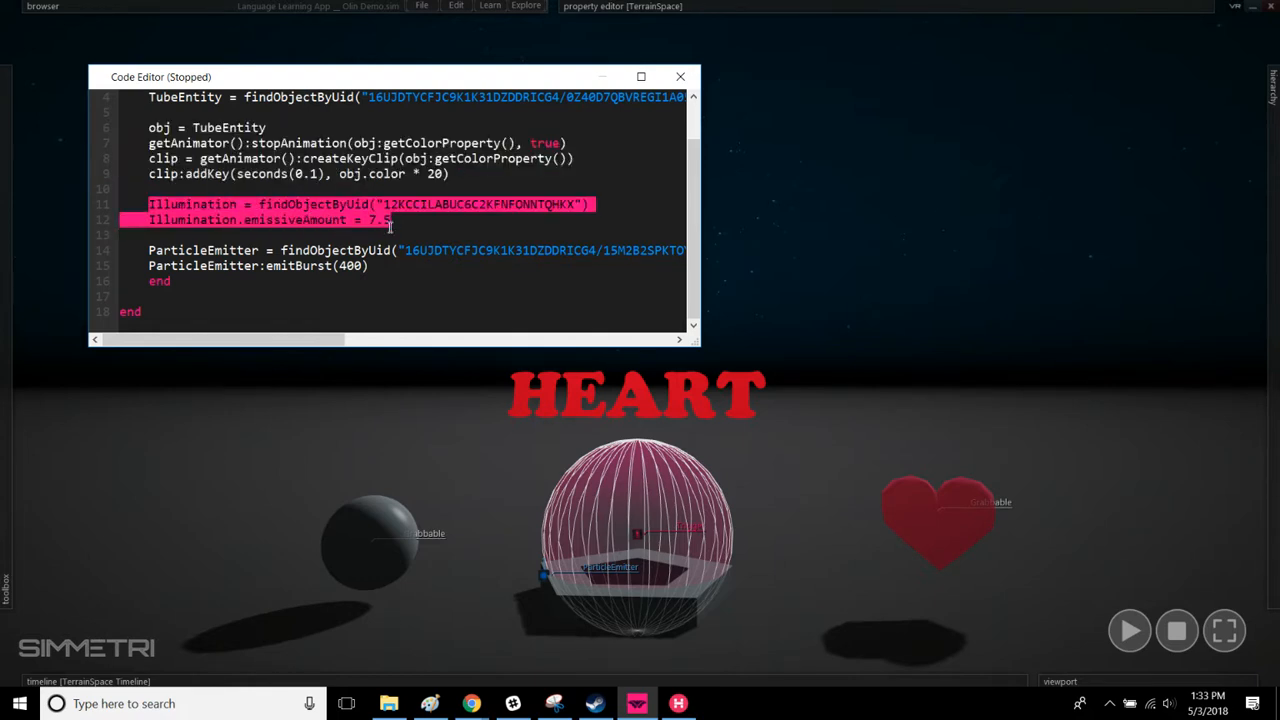
left_click_drag(148, 251, 397, 267)
left_click(299, 220)
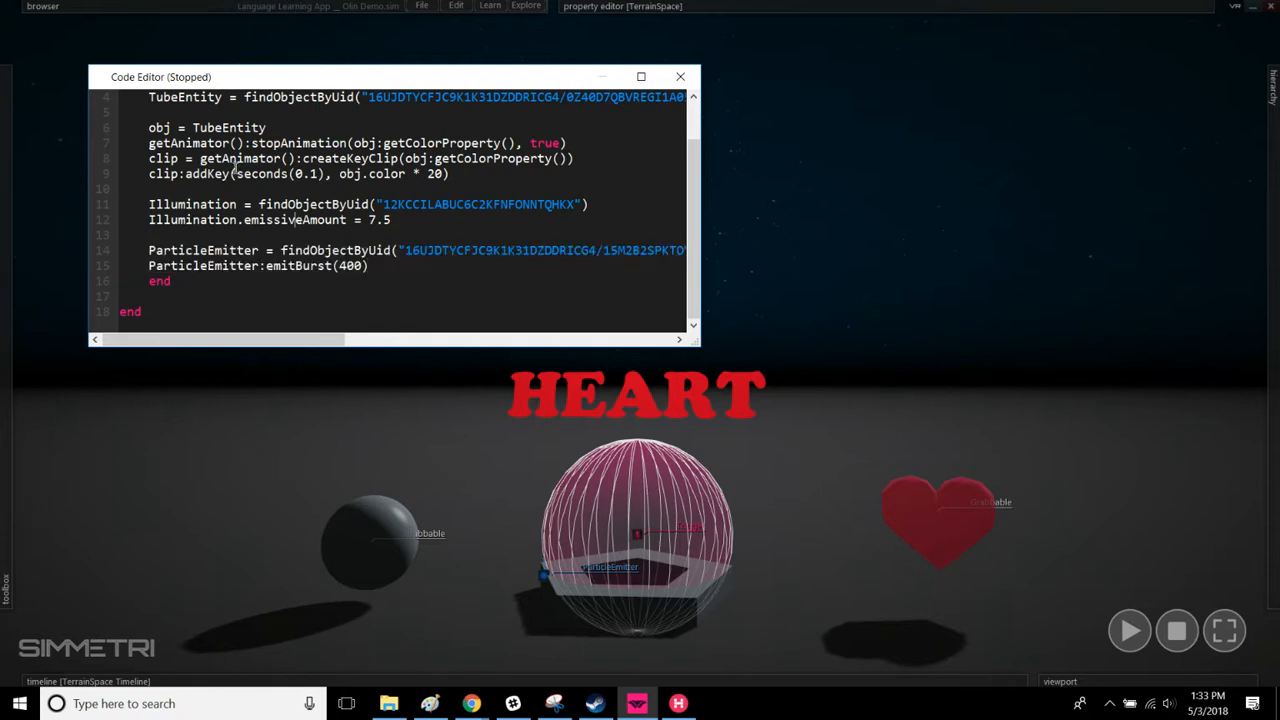
Step: Remove the blank line below the TubeEntity assignment and add the comment "-- This makes the base glow" above it
scroll(186, 128, "up", 1)
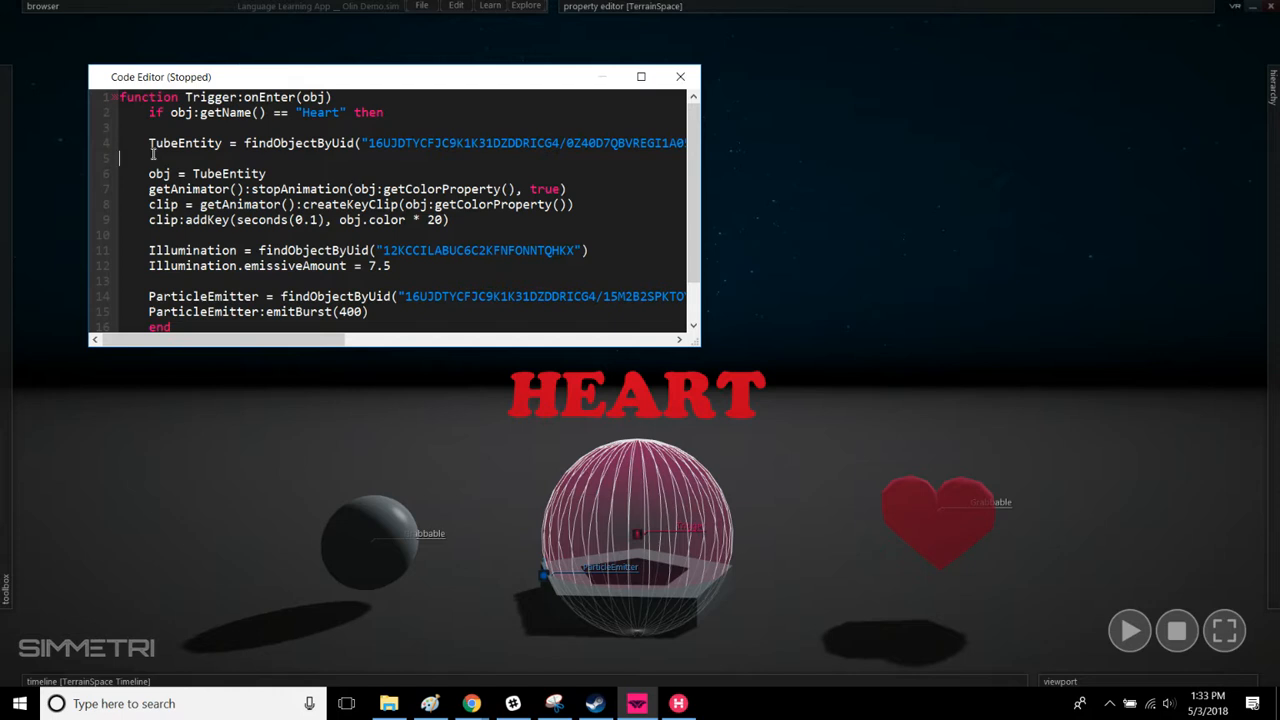
key("BackSpace")
key("Up")
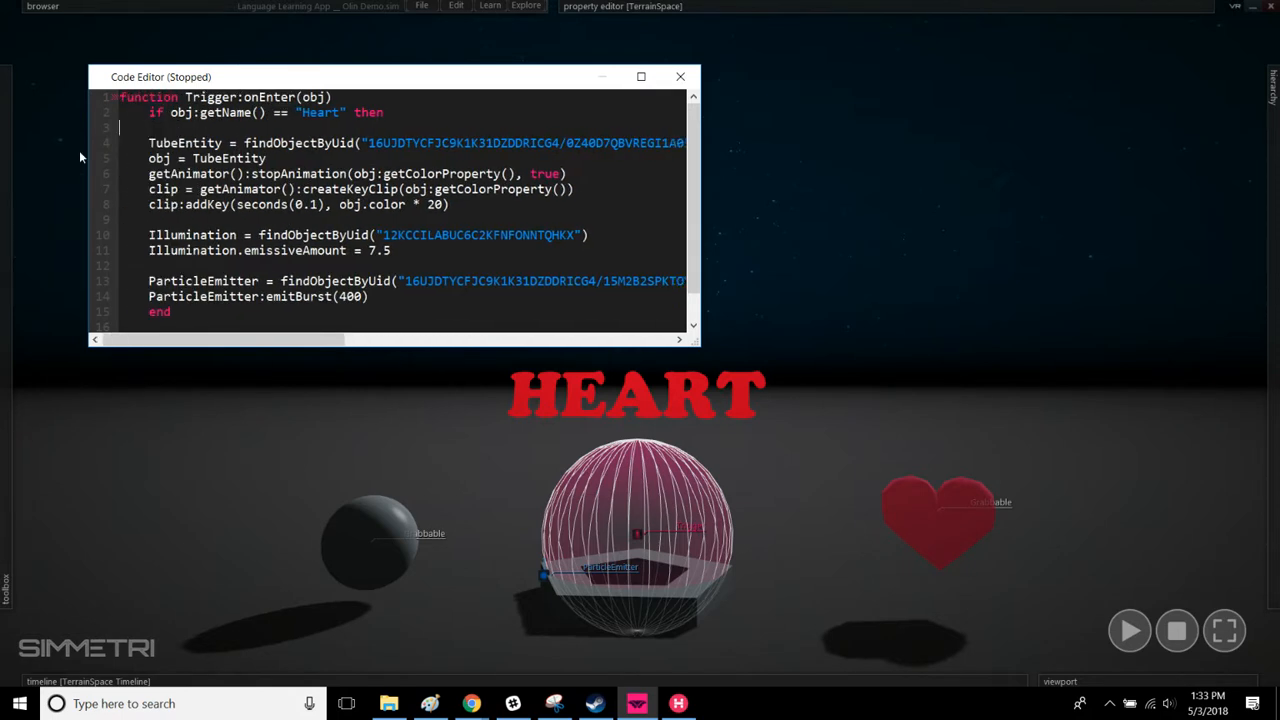
key("Return")
key("BackSpace")
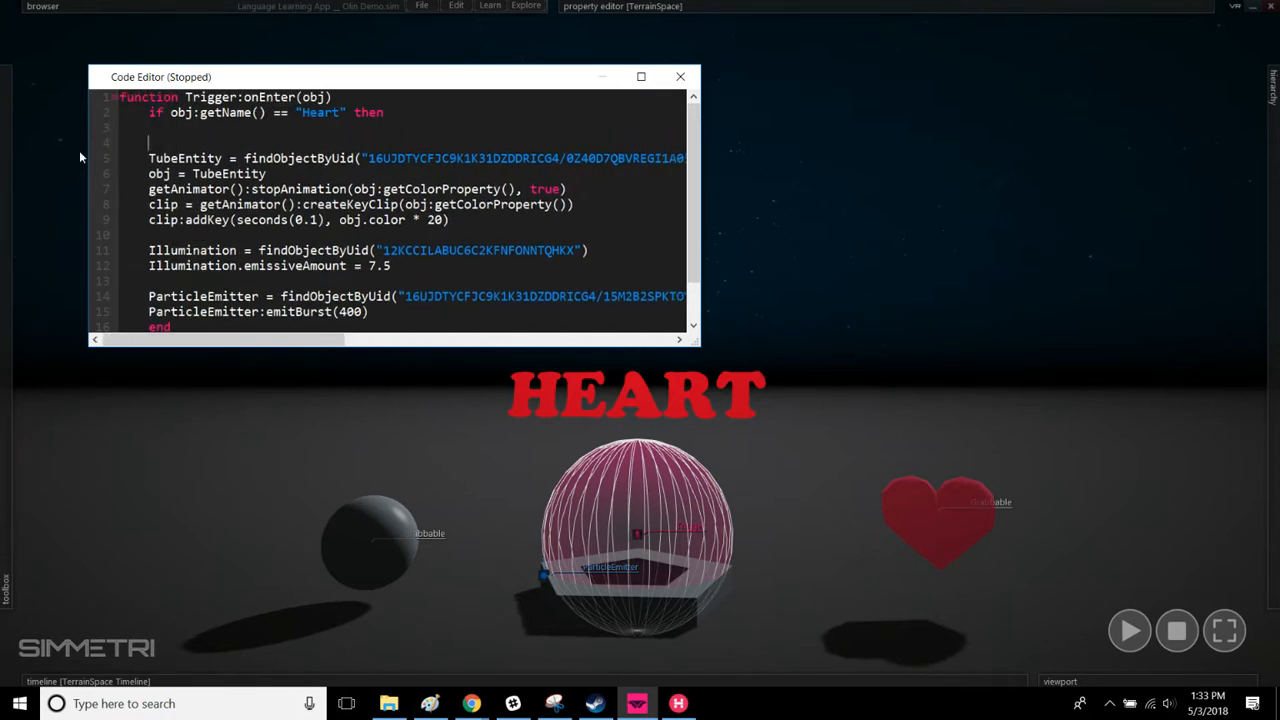
type("-- This makes the basse")
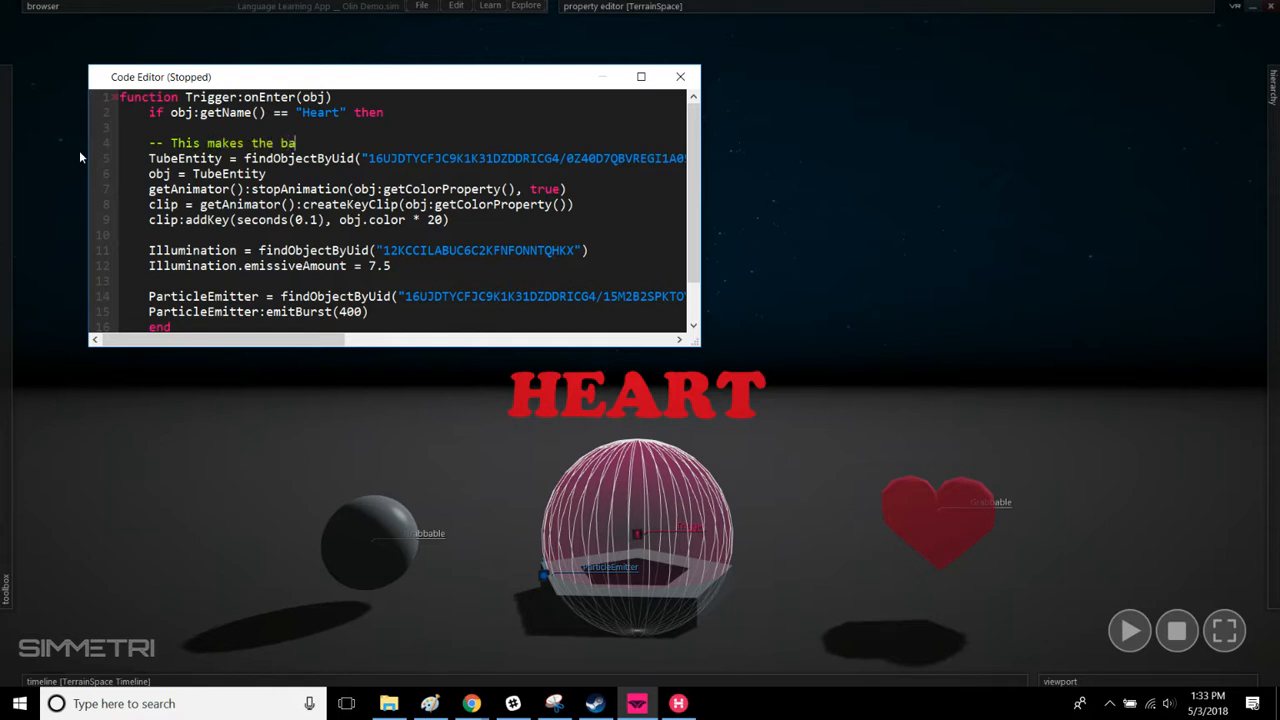
key("BackSpace")
key("BackSpace")
type("e glo")
Step: Add the comment "-- This makes the Heart Glow" above the Illumination lines and insert an empty line before the ParticleEmitter block
left_click(177, 233)
key("Return")
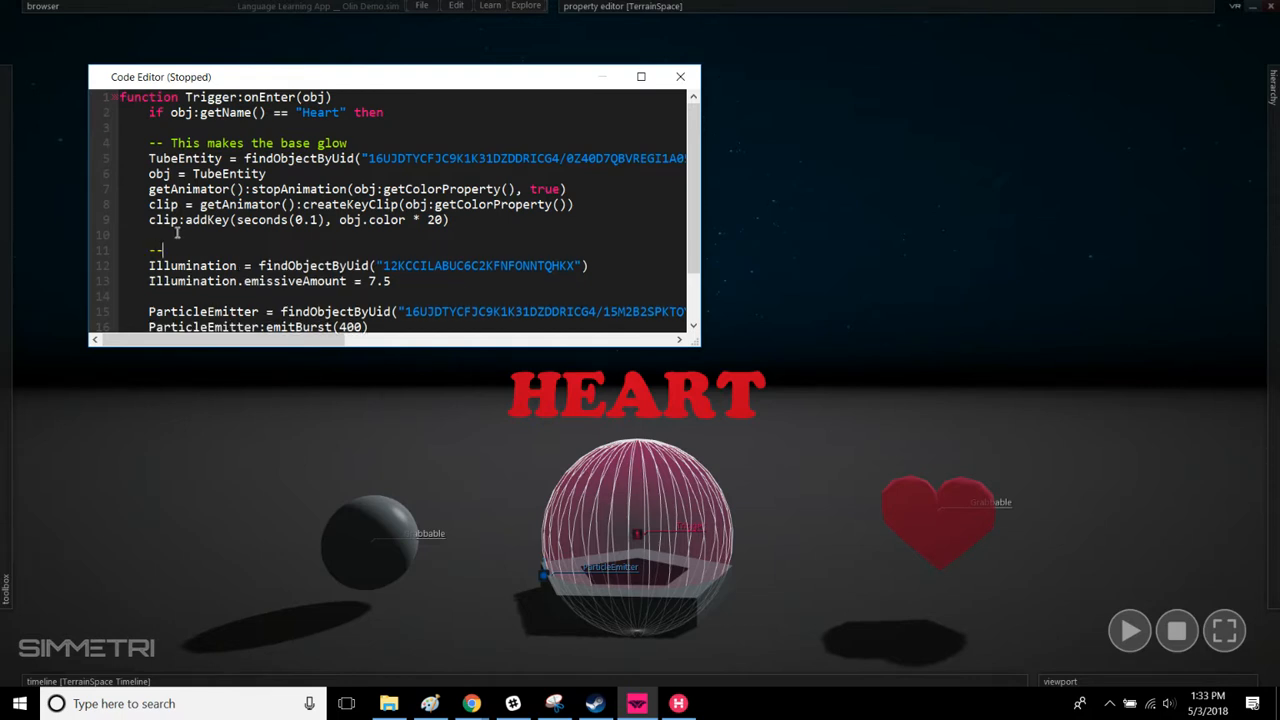
type("-- This makes the Heart Glow")
left_click(177, 297)
key("Return")
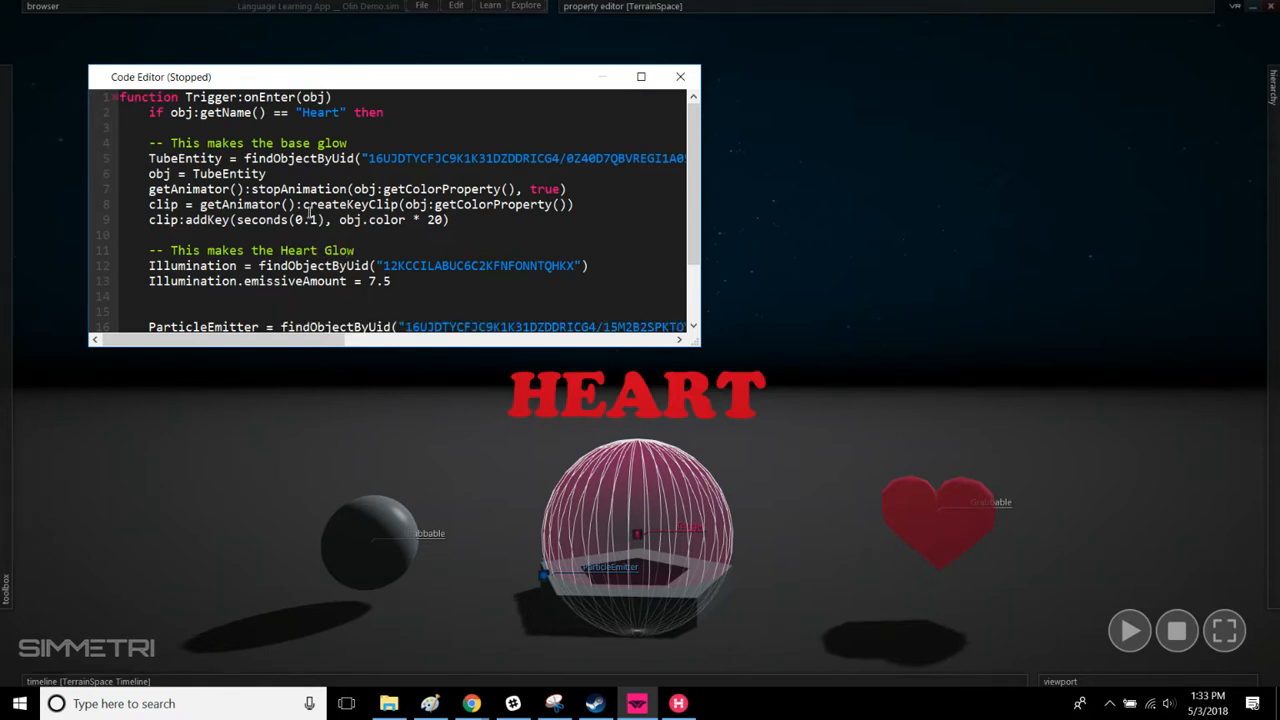
Step: Highlight the base's color animation lines and the heart's Illumination lines to compare the two glow methods
left_click_drag(458, 219, 150, 174)
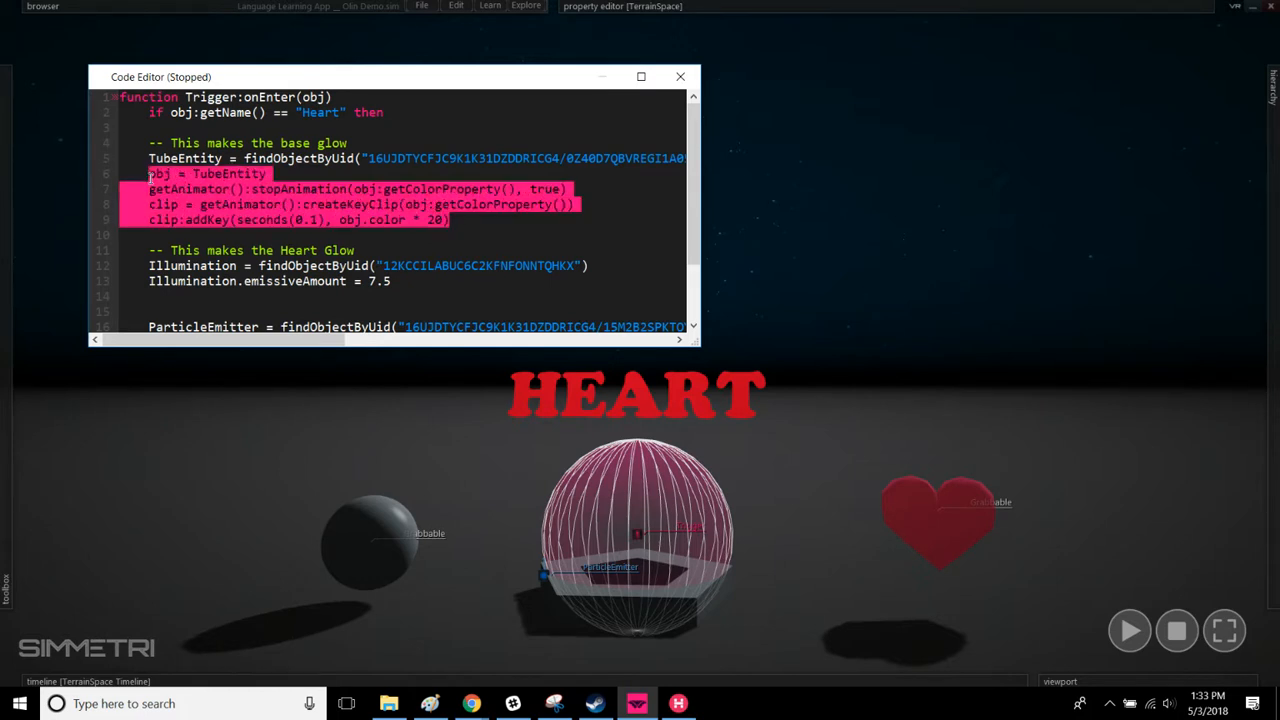
left_click(207, 208)
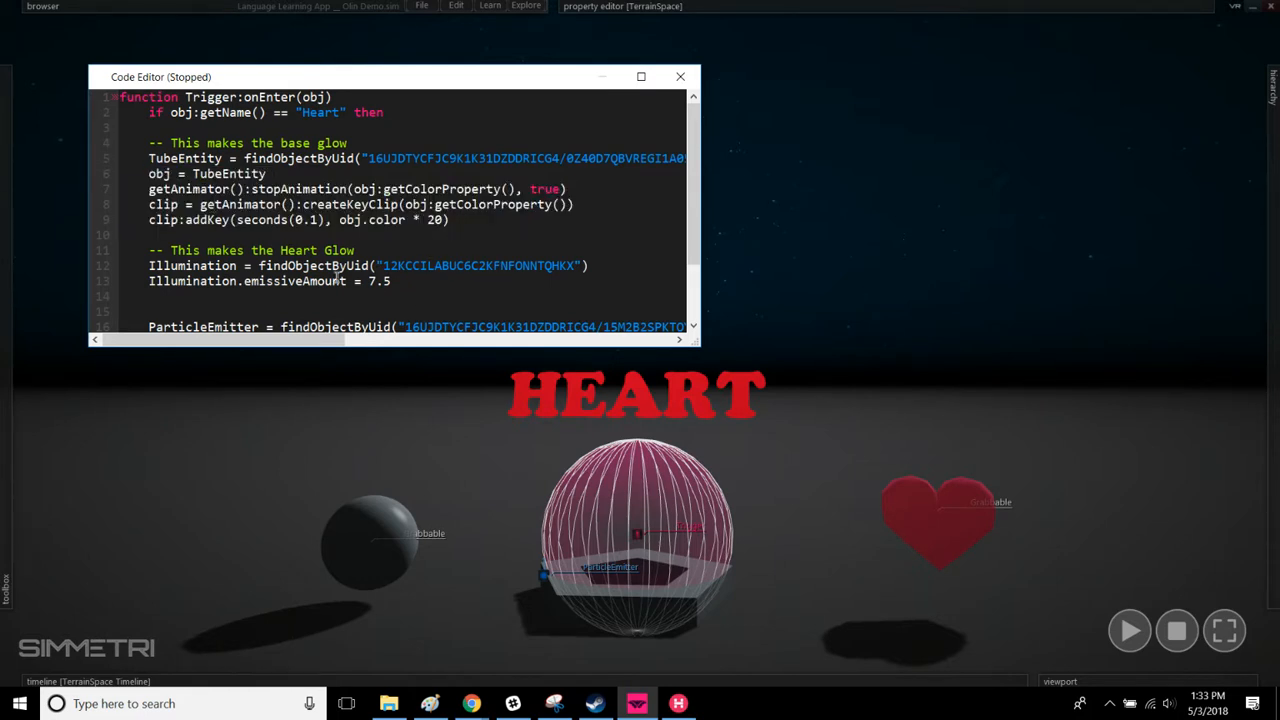
scroll(337, 278, "down", 1)
left_click_drag(420, 238, 144, 224)
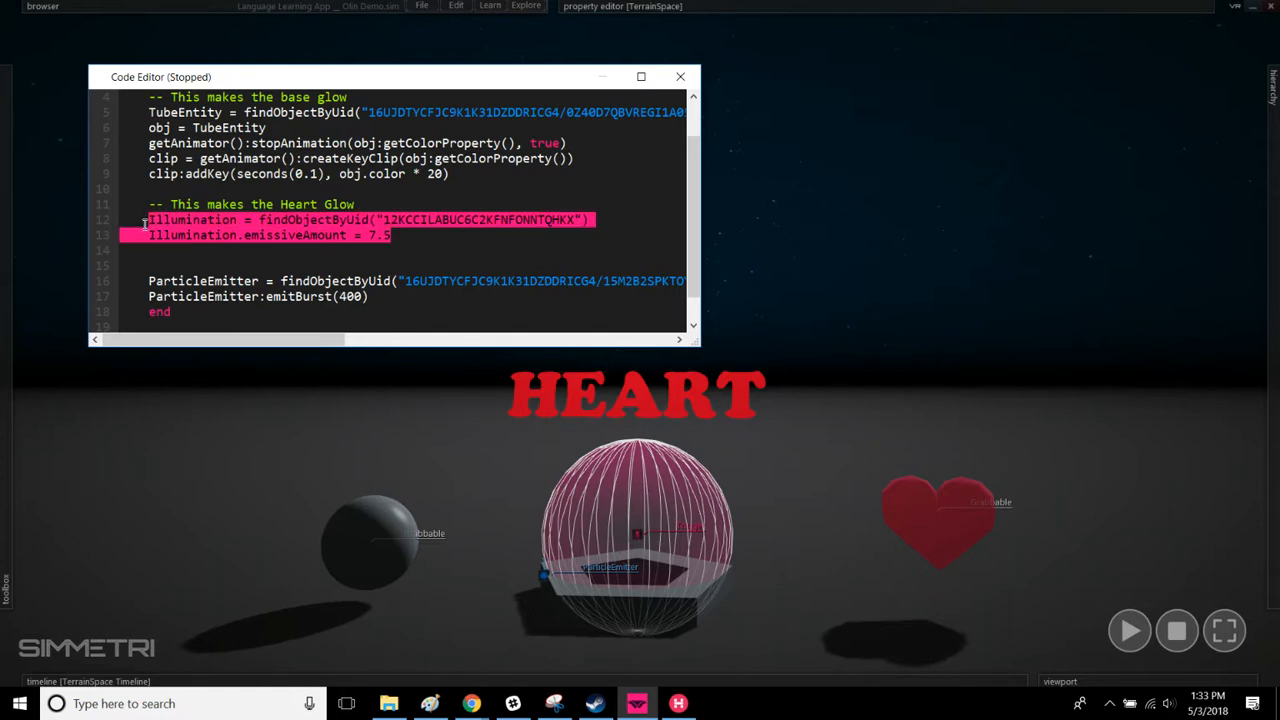
Step: Add the comment "-- This makes the particles burst / poof" above the ParticleEmitter lines
left_click(172, 262)
key("Tab")
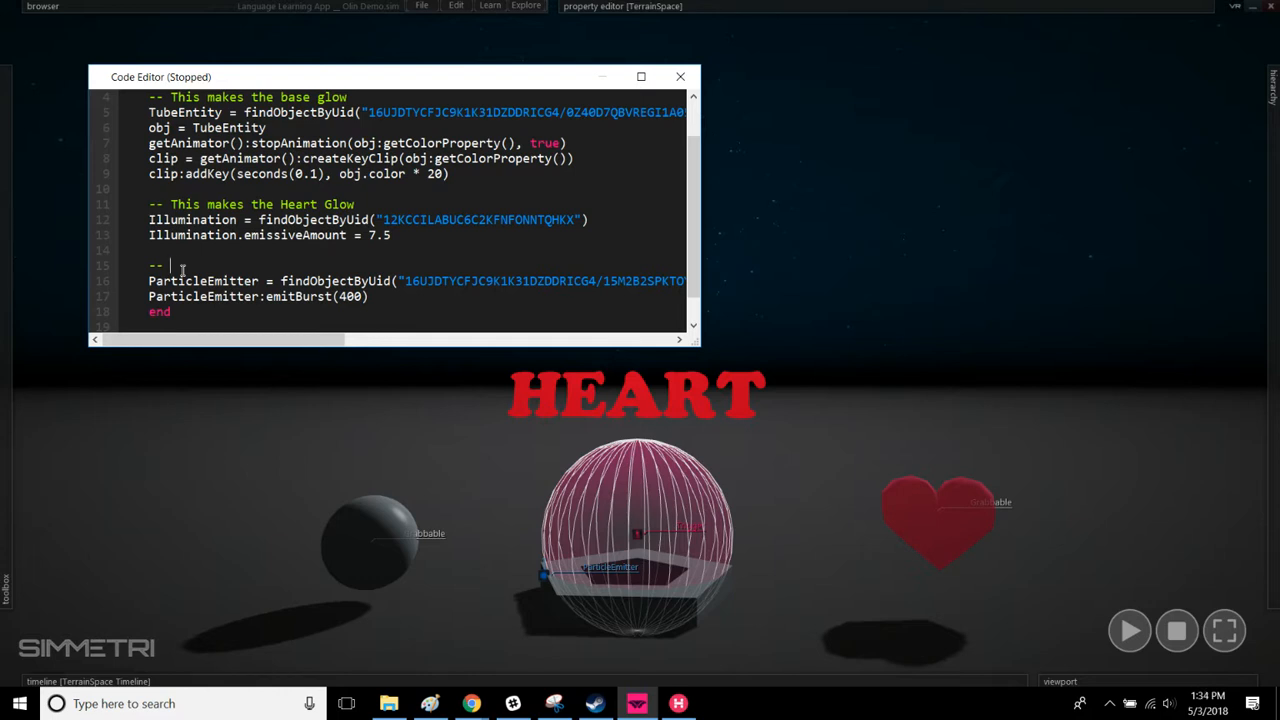
type("This makes th")
key("BackSpace")
type("he particles")
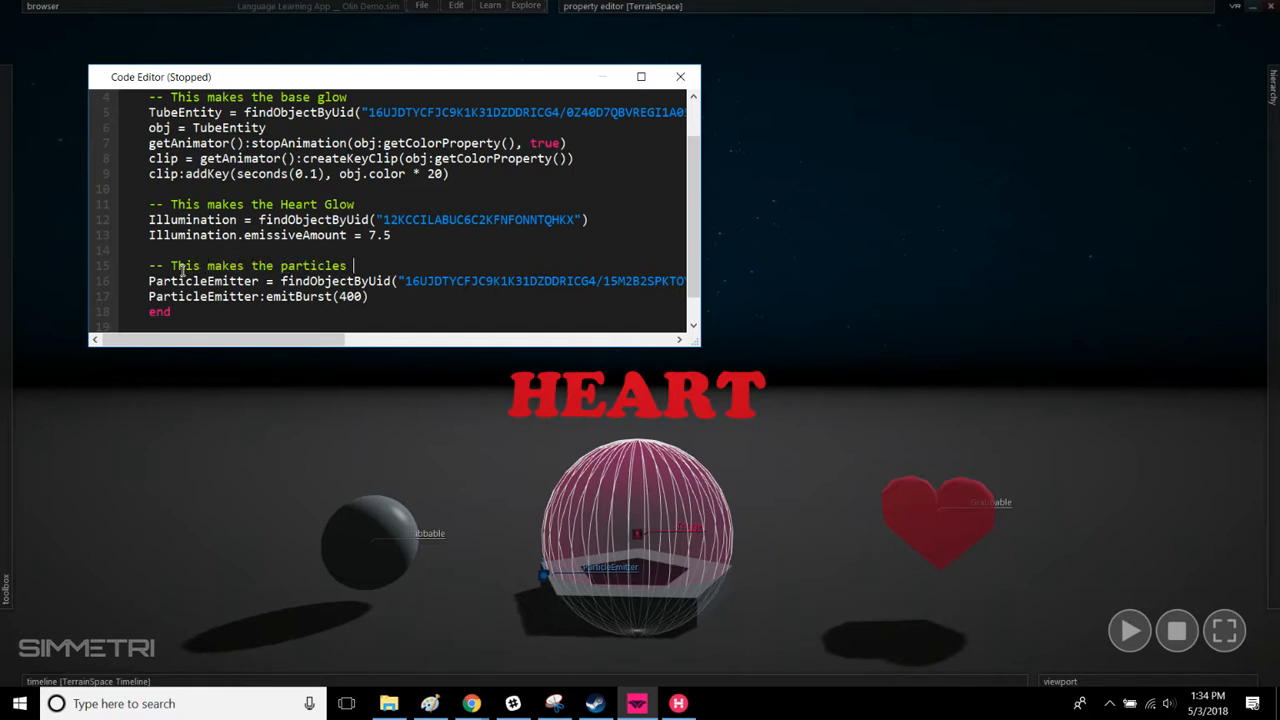
type(" burst / poof")
left_click(467, 247)
Step: Highlight the getAnimator lines under the base glow comment to examine the animation code
scroll(190, 189, "up", 1)
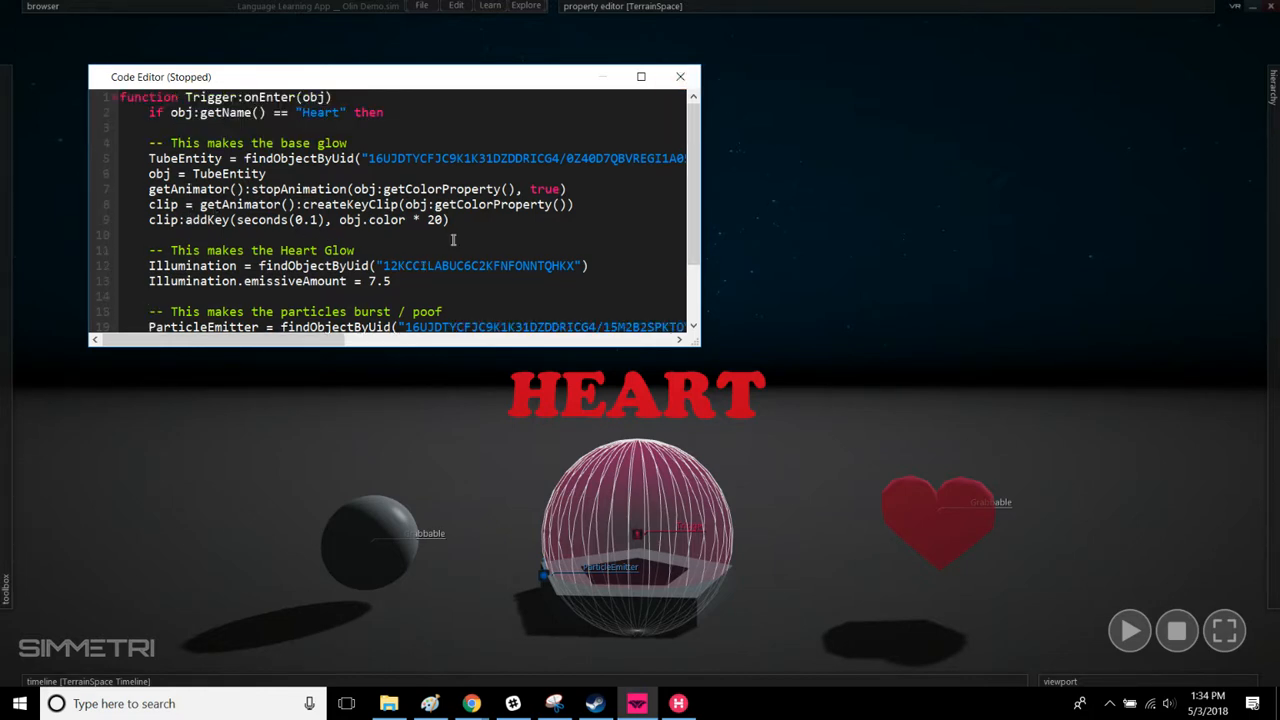
left_click_drag(462, 220, 284, 205)
left_click(306, 206)
left_click(454, 219)
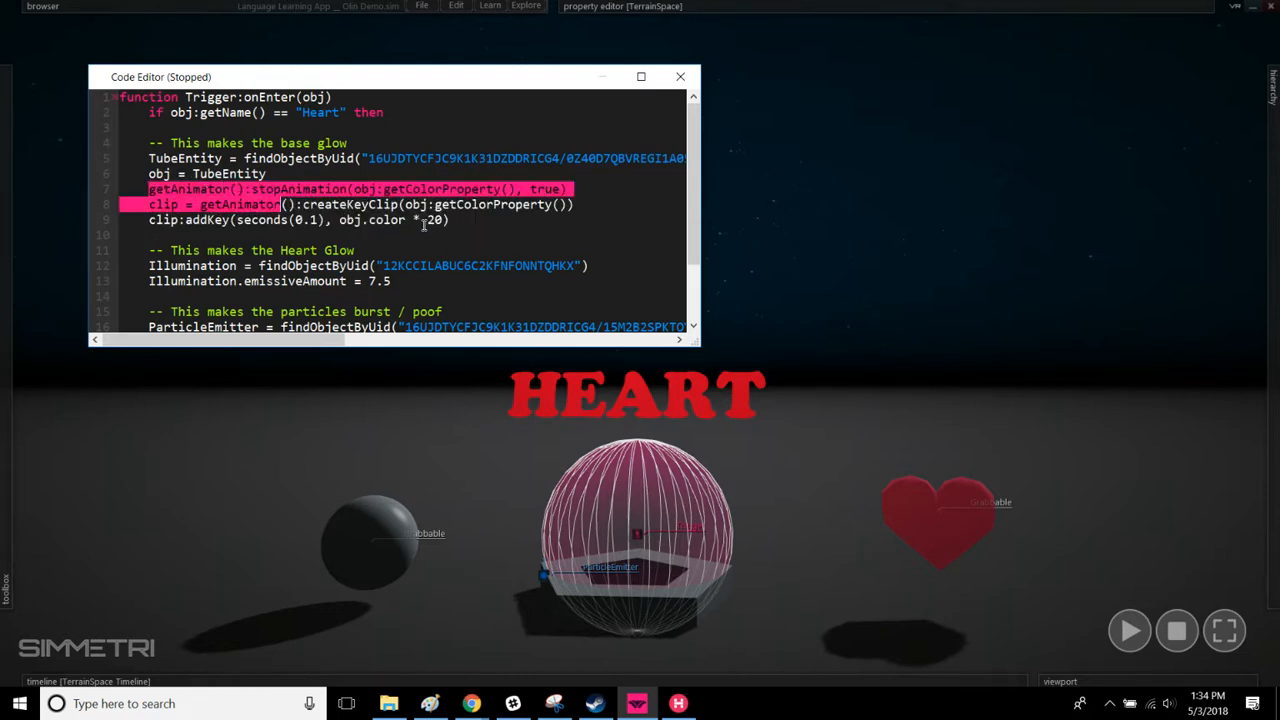
Step: Highlight the obj.color * 20 expression in the base glow's addKey line to examine the color multiplier
left_click_drag(452, 220, 343, 220)
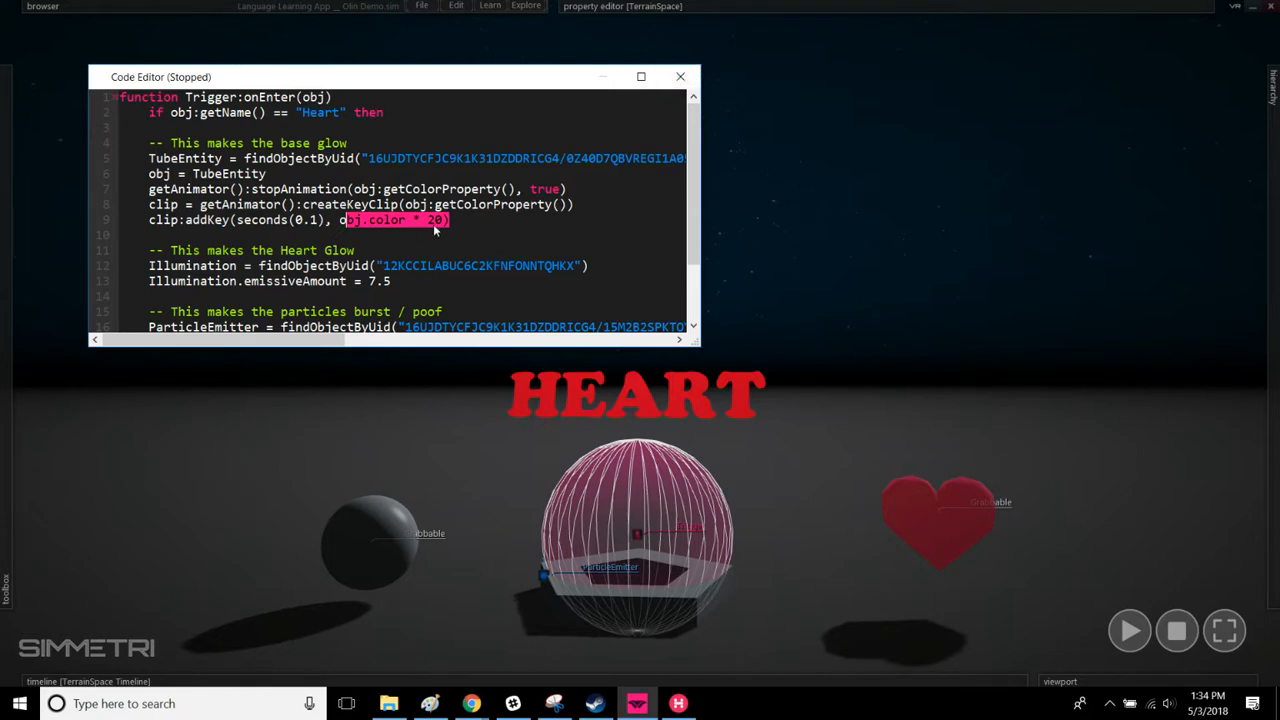
left_click(460, 220)
left_click_drag(457, 219, 344, 220)
Step: Set the seconds value in the base glow's addKey line to 0.3
left_click(317, 220)
mouse_move(317, 220)
left_mouse_down()
mouse_move(296, 221)
mouse_move(309, 222)
left_mouse_up()
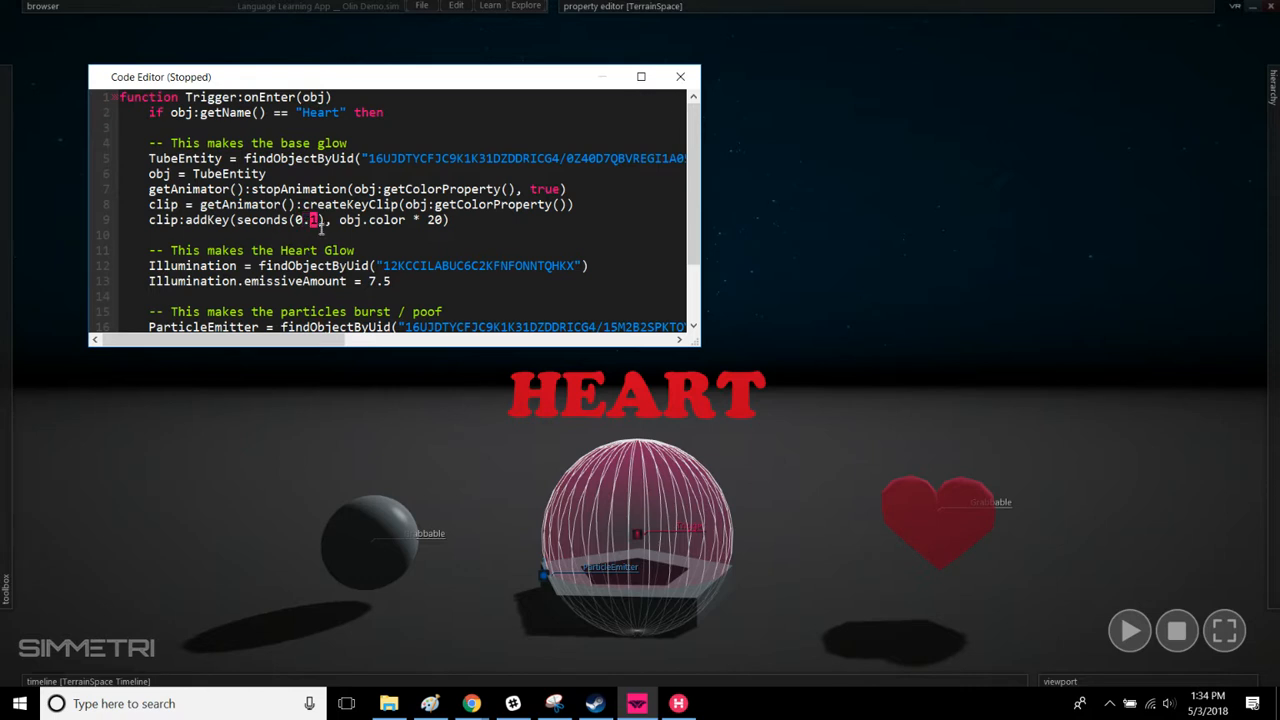
type("3")
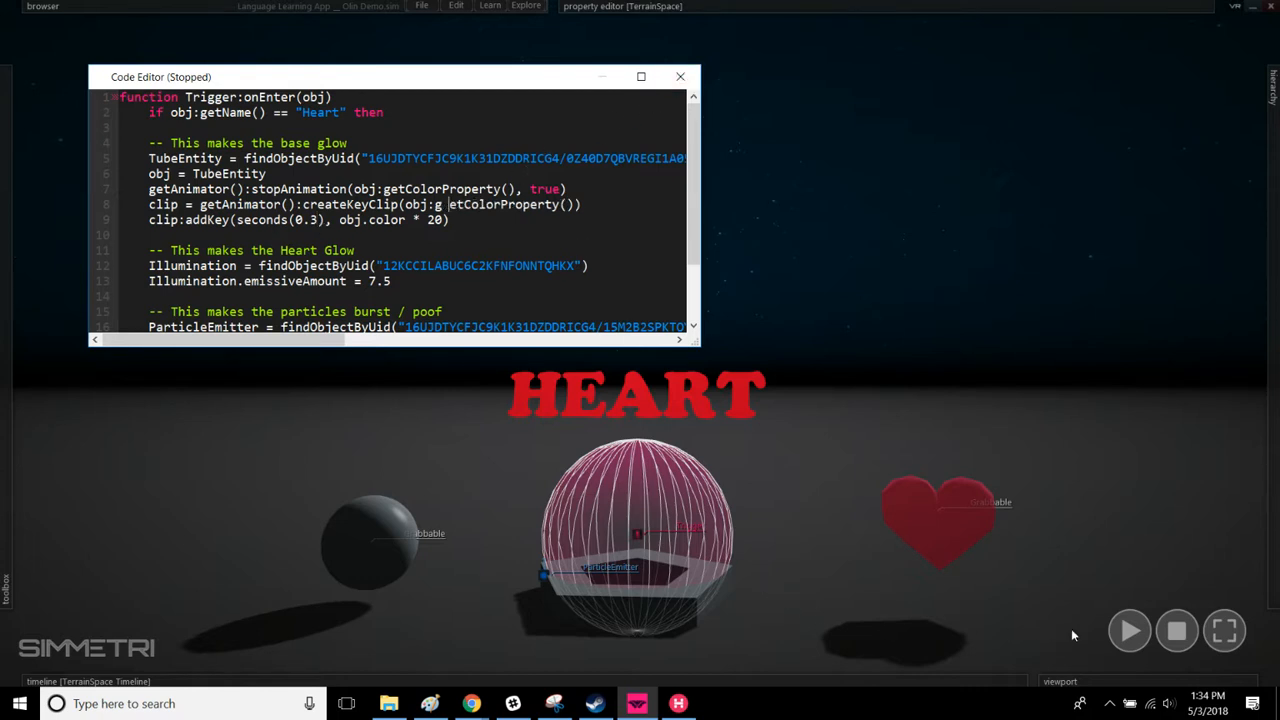
Step: Try to play the scene and remove the stray space inside getColorProperty on the createKeyClip line
left_click(1129, 630)
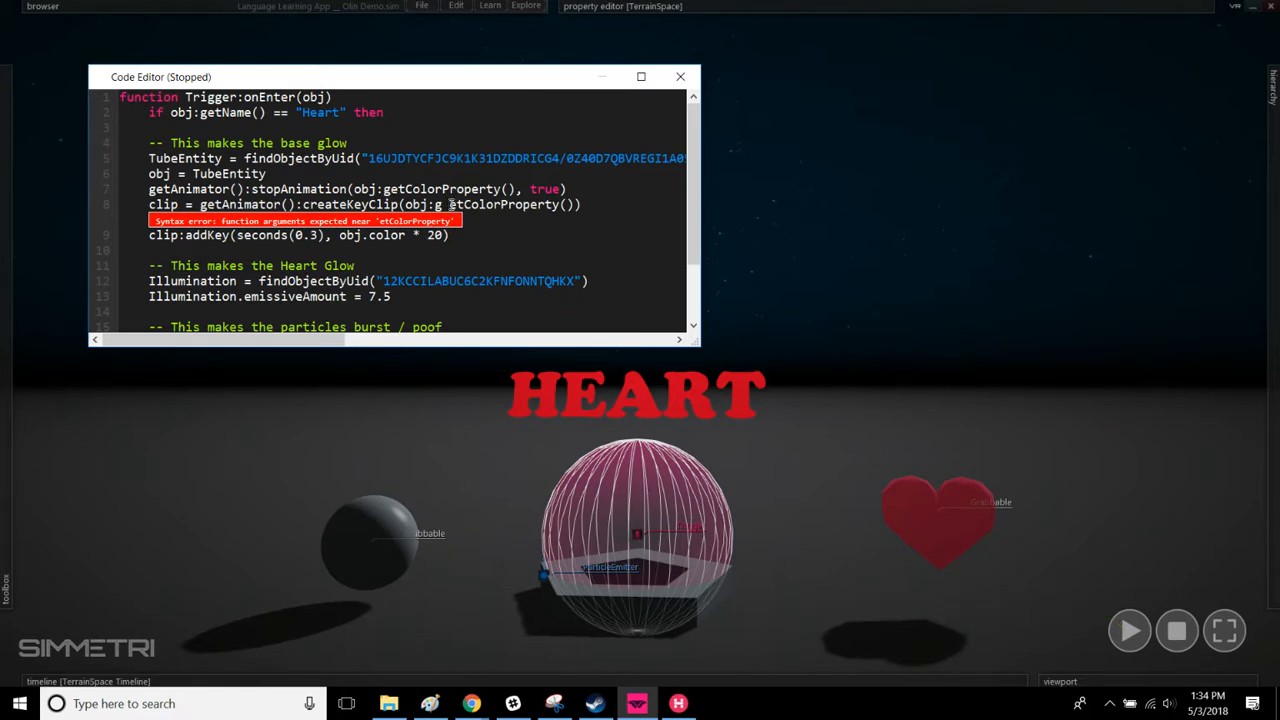
left_click(452, 204)
key("BackSpace")
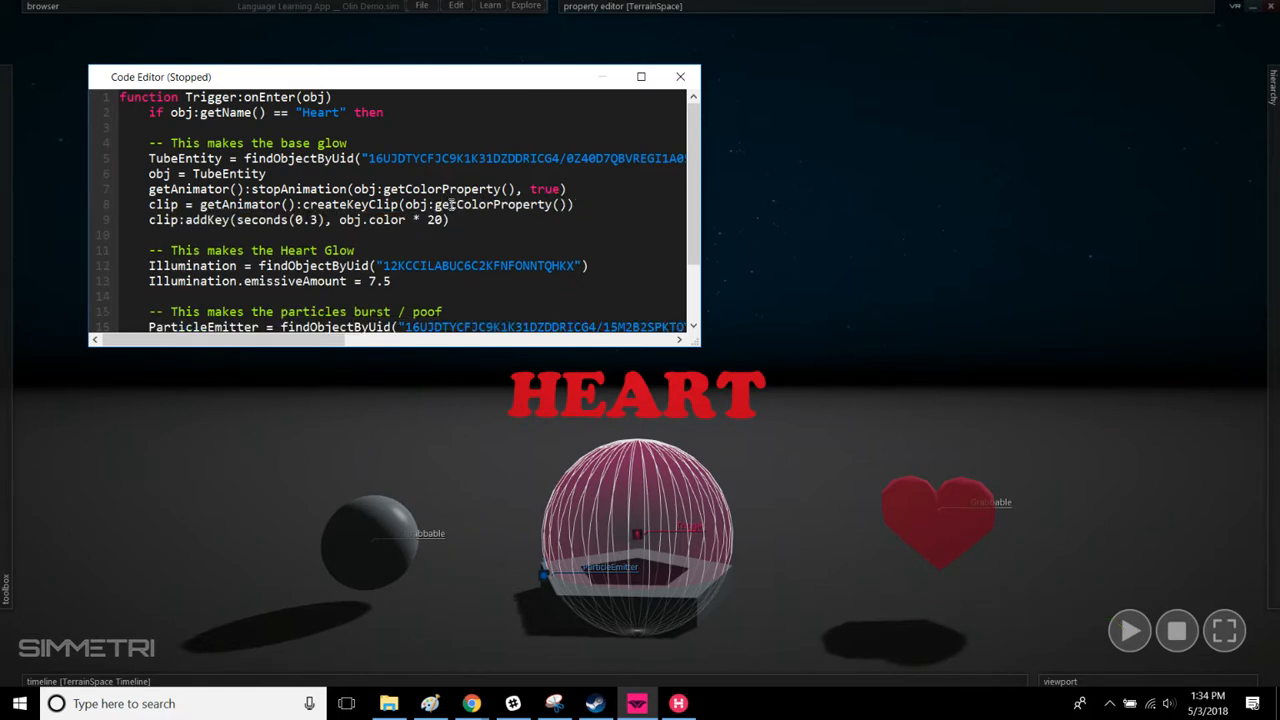
Step: Play the scene and move the red heart into the trigger sphere to test the base glow timing
left_click(1074, 524)
left_click(1130, 630)
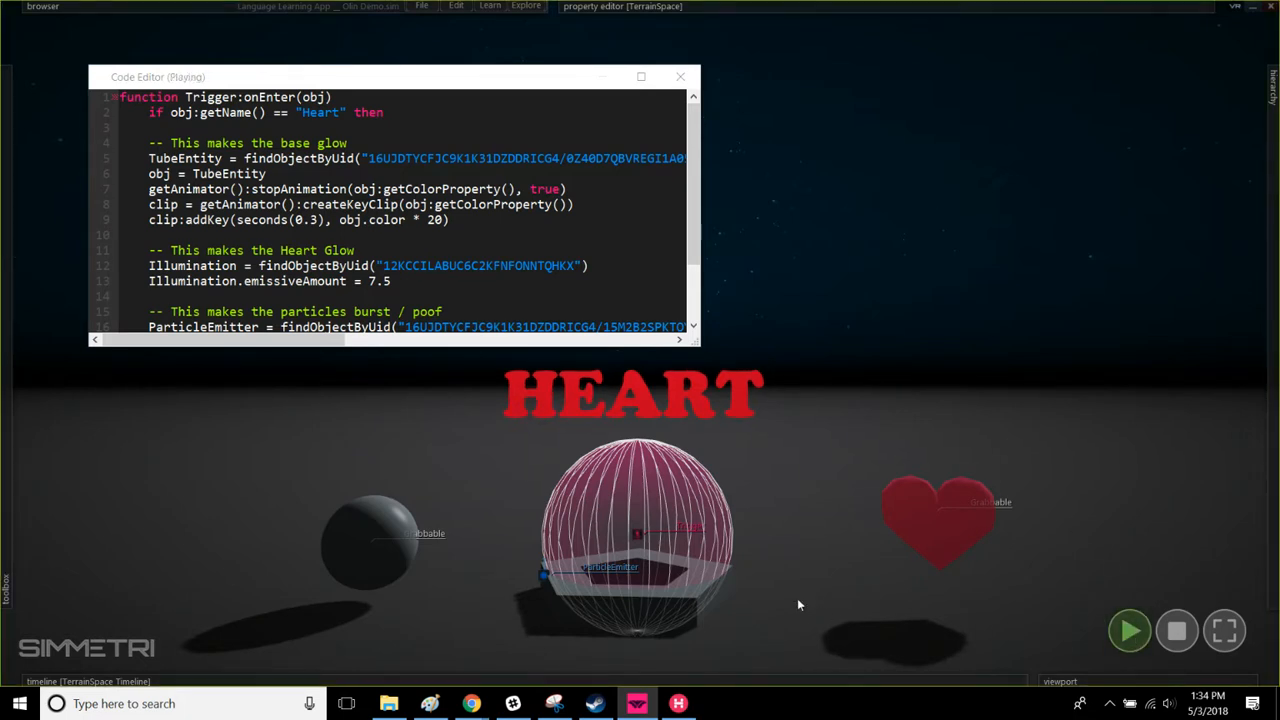
left_click_drag(974, 512, 690, 487)
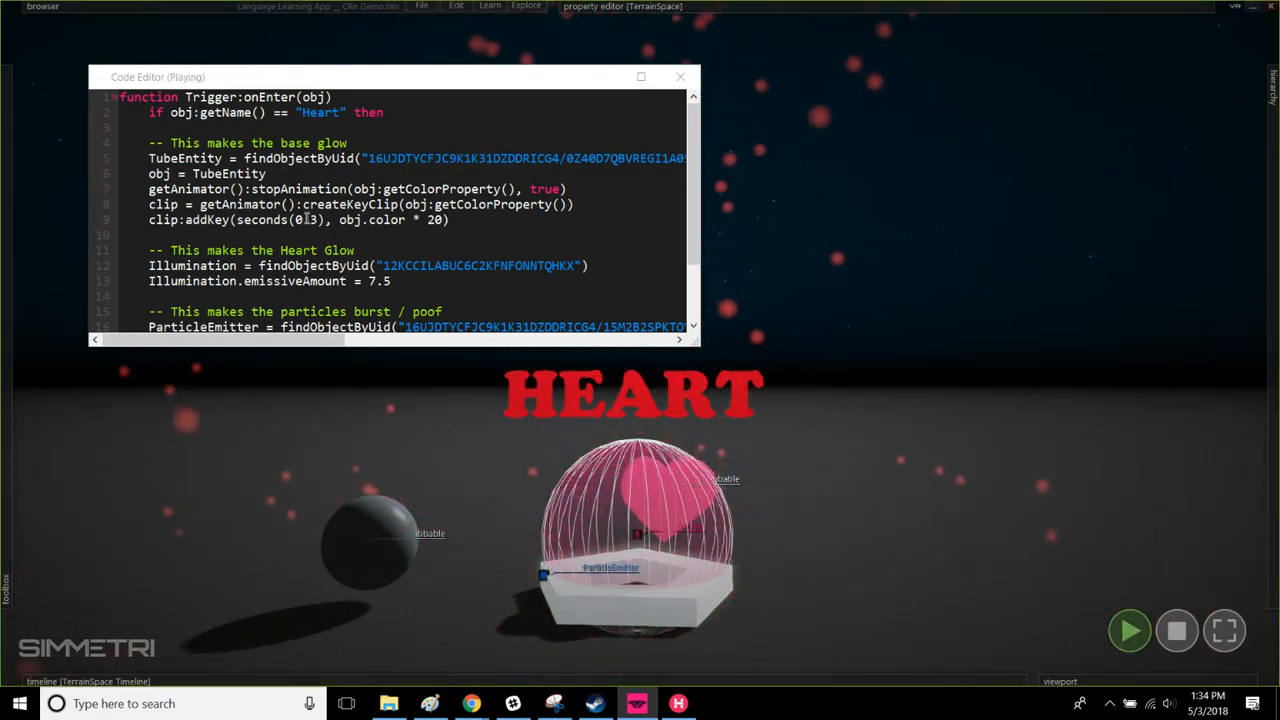
Step: Set the seconds value in the base glow's addKey line to 3.3
left_click(298, 219)
double_click(298, 219)
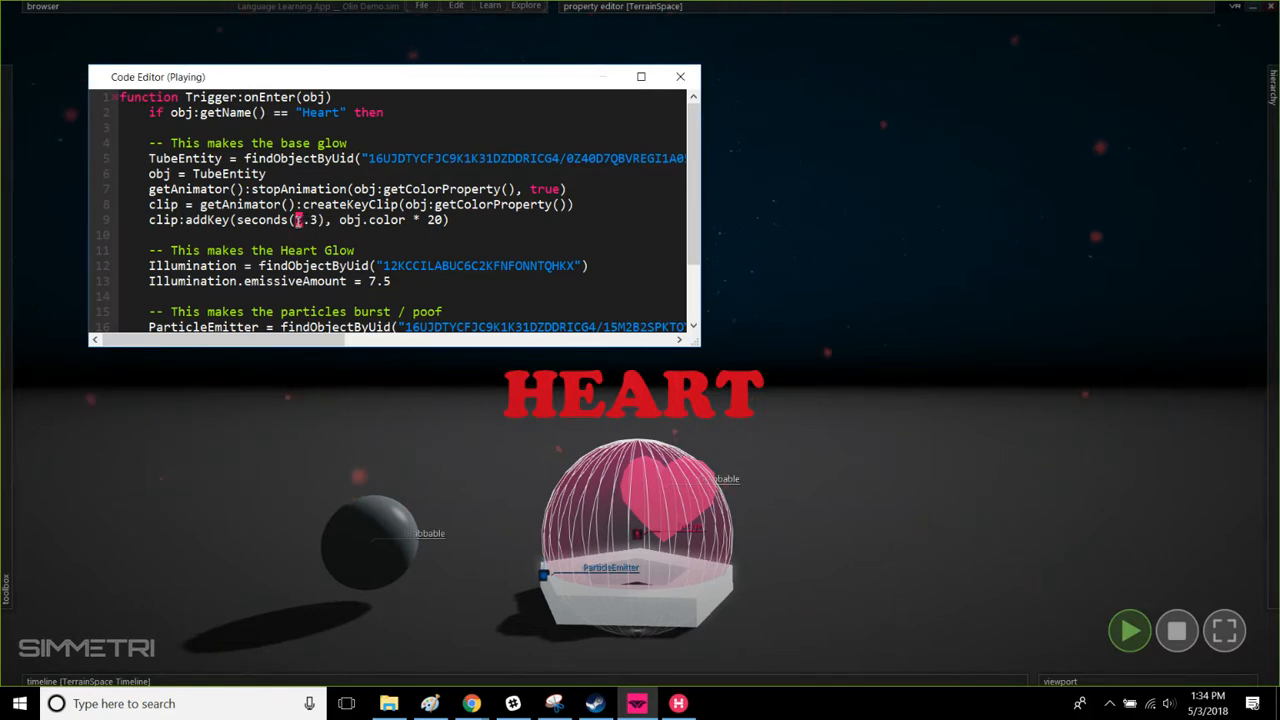
type("3")
key("Down")
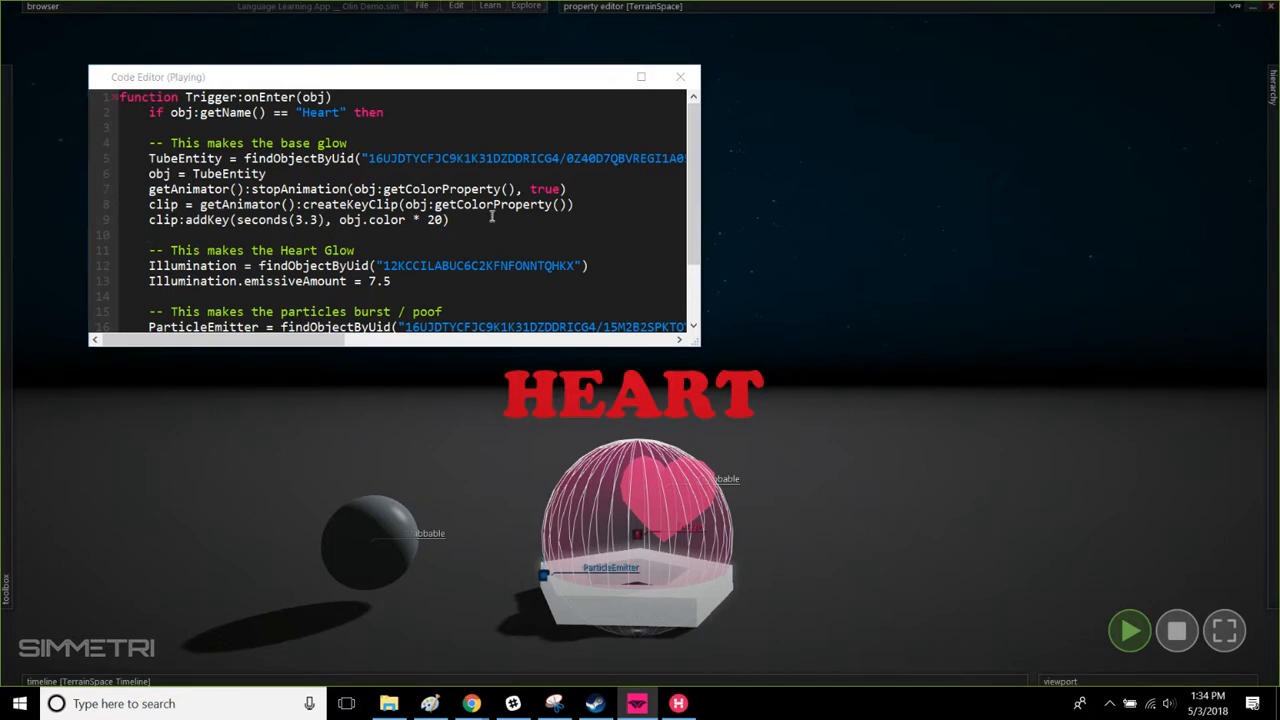
Step: Set the obj.color multiplier in the addKey line to 30 and close the code editor
left_click(432, 221)
double_click(432, 221)
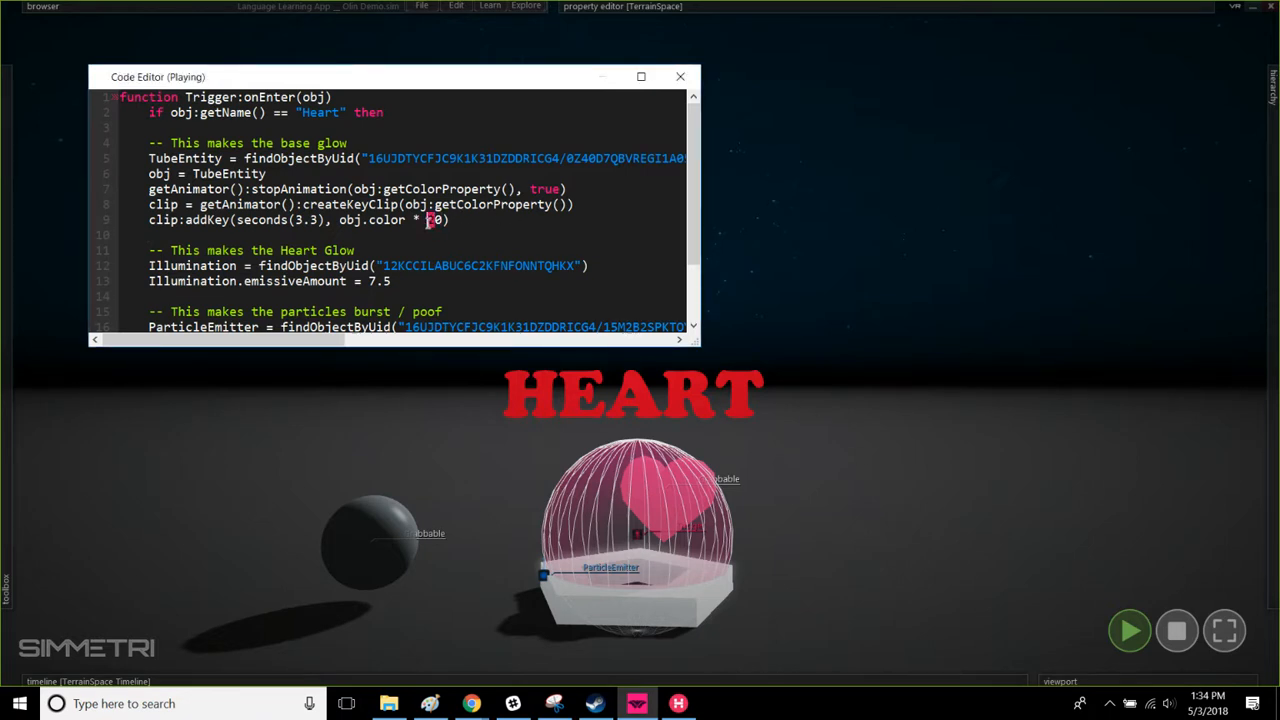
type("30")
left_click(437, 203)
left_click(680, 76)
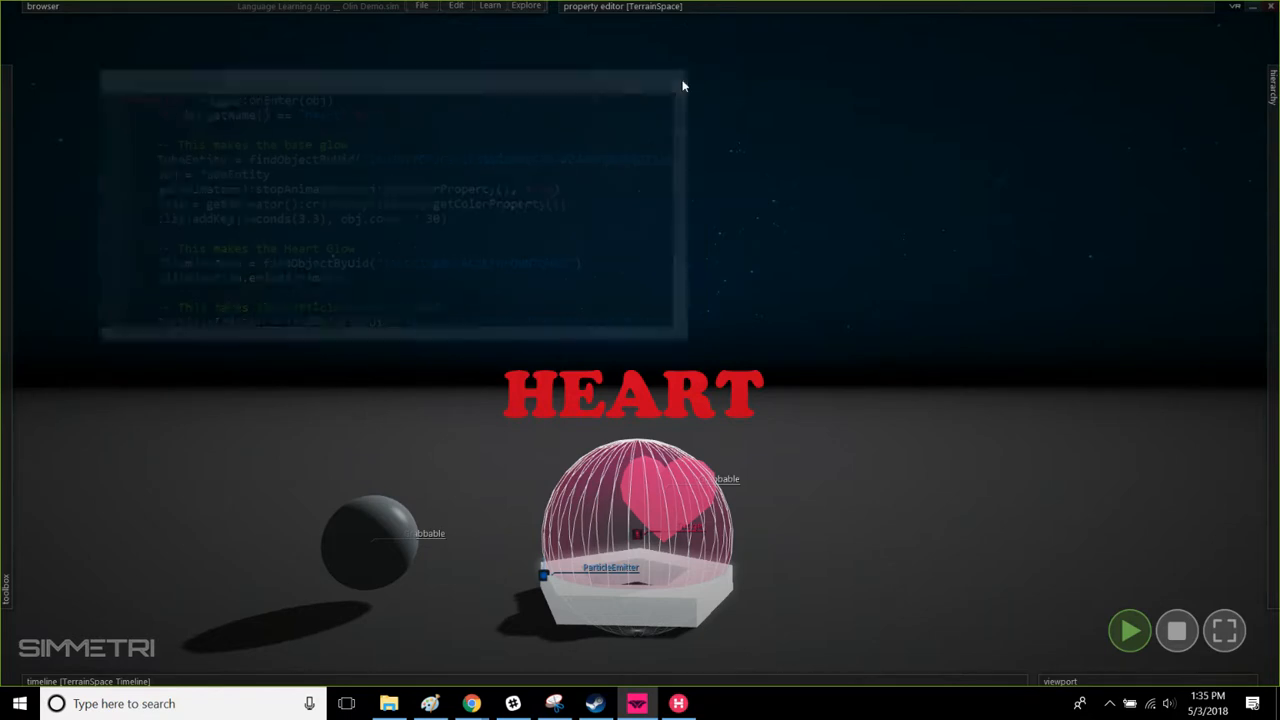
Step: Restart the scene in full screen, place the heart above the pedestal to test the glow, and exit full screen
left_click(1177, 630)
left_click(1129, 630)
left_click(1224, 630)
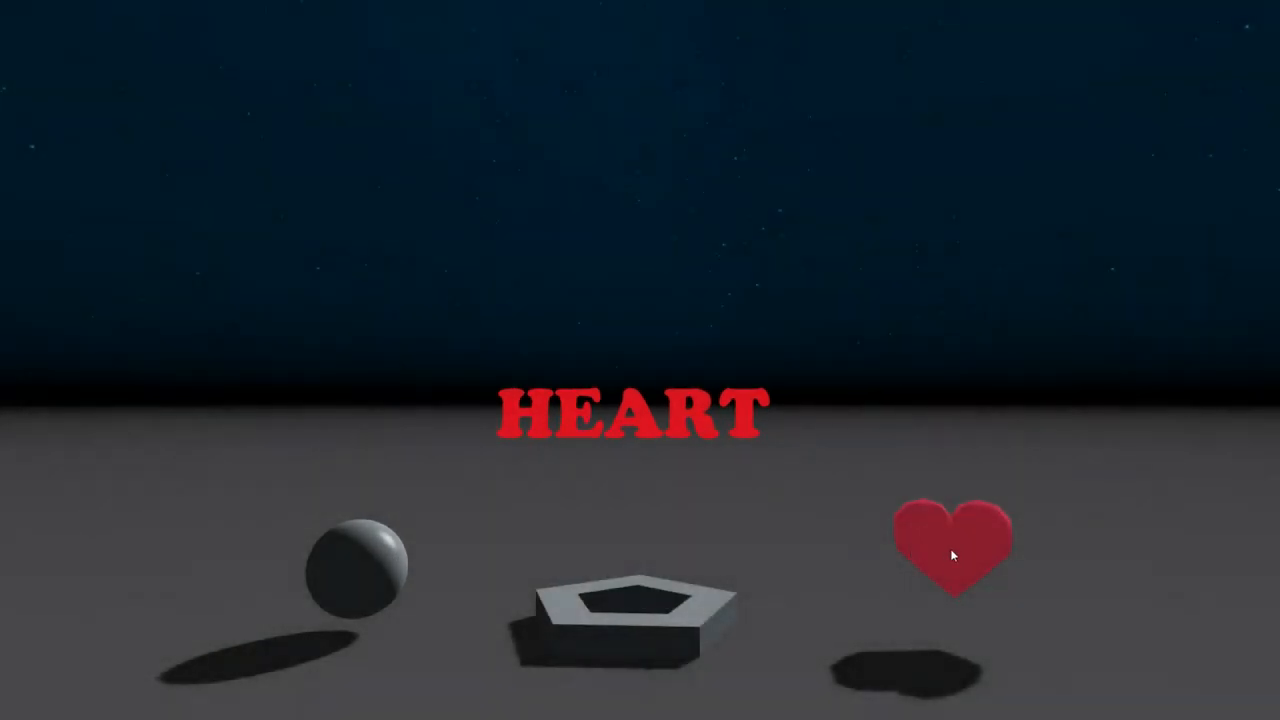
left_click_drag(950, 548, 660, 526)
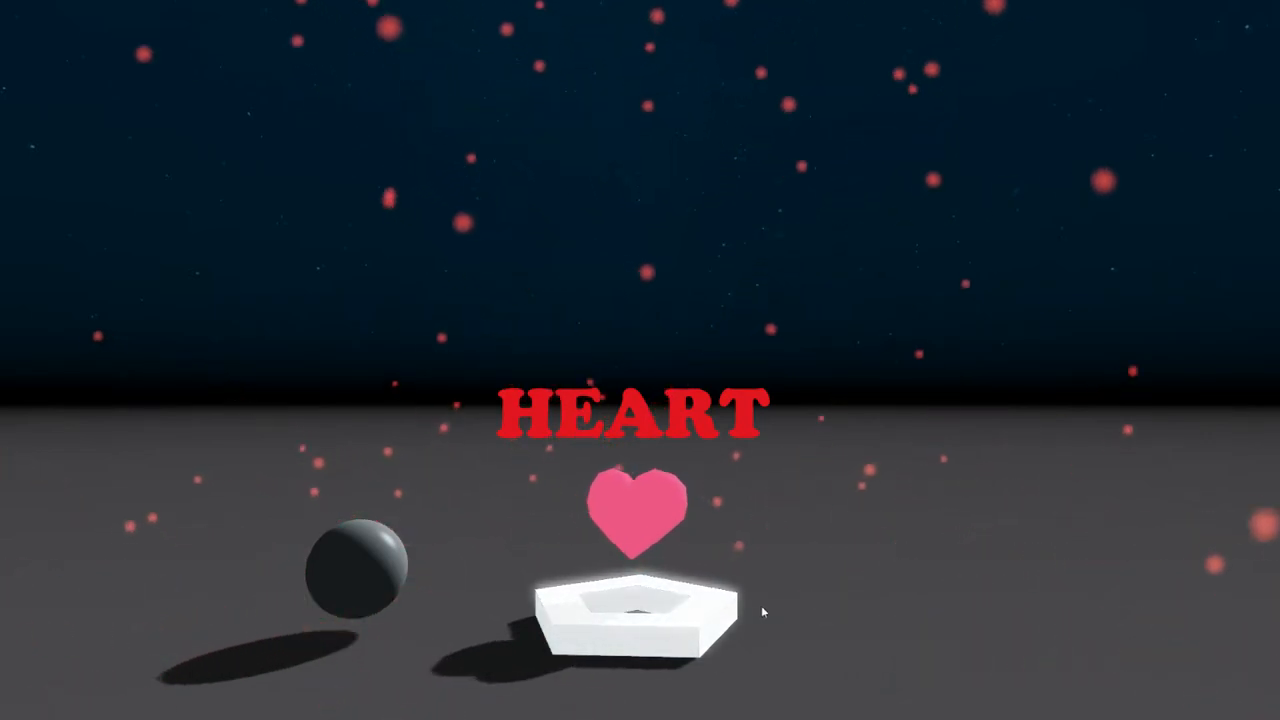
key("Escape")
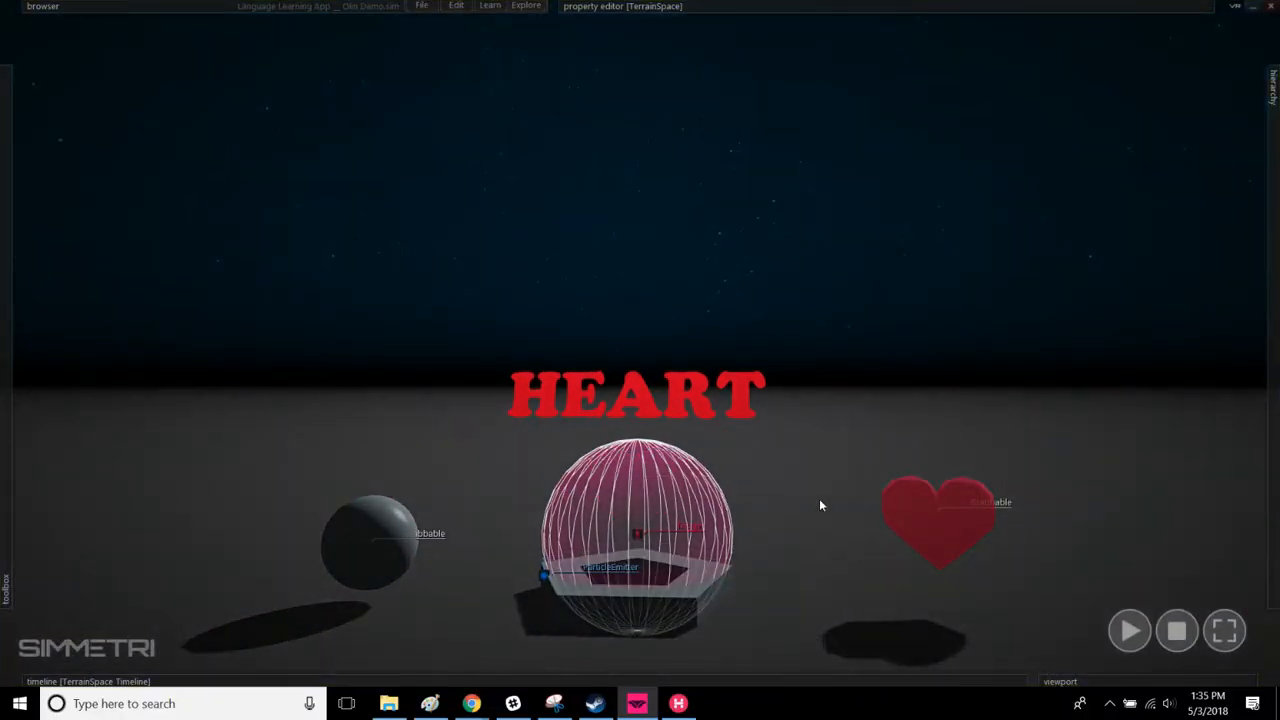
Step: Examine the Trigger's context options, including Edit Code, from its hierarchy entry
right_click_drag(728, 512, 788, 485)
mouse_move(1275, 400)
right_click(1154, 229)
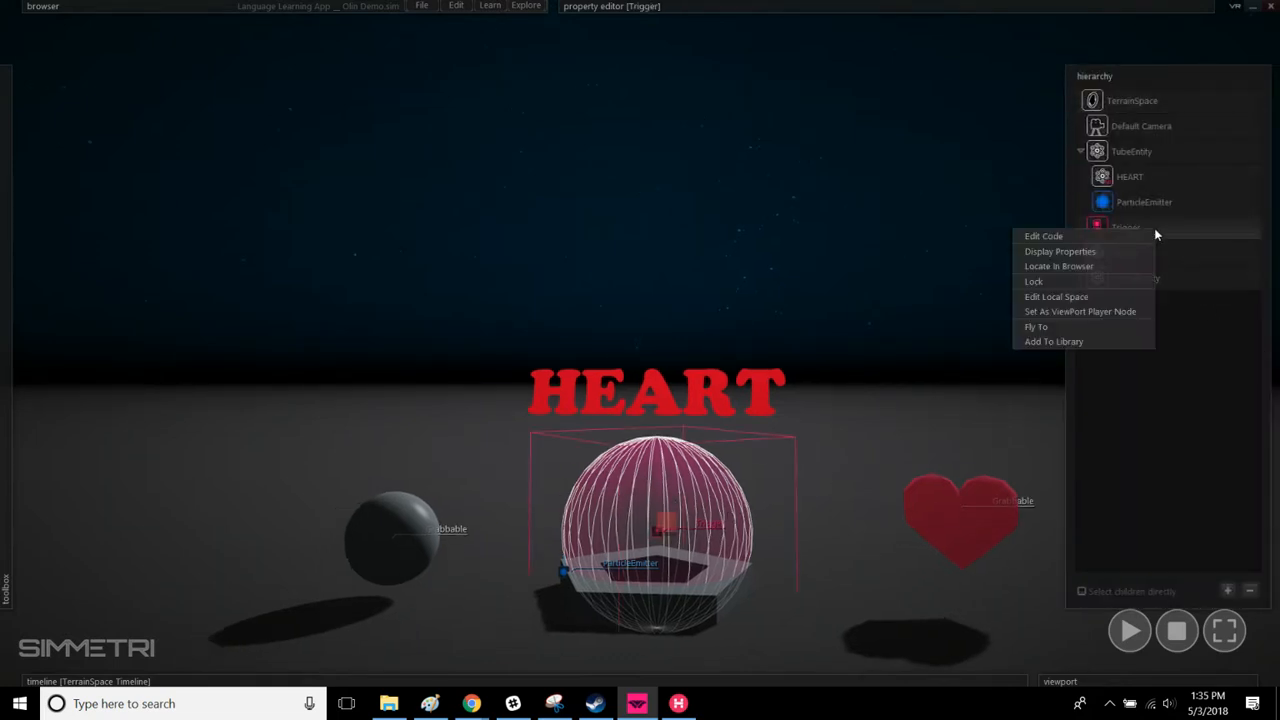
left_click(1153, 470)
left_click(1125, 227)
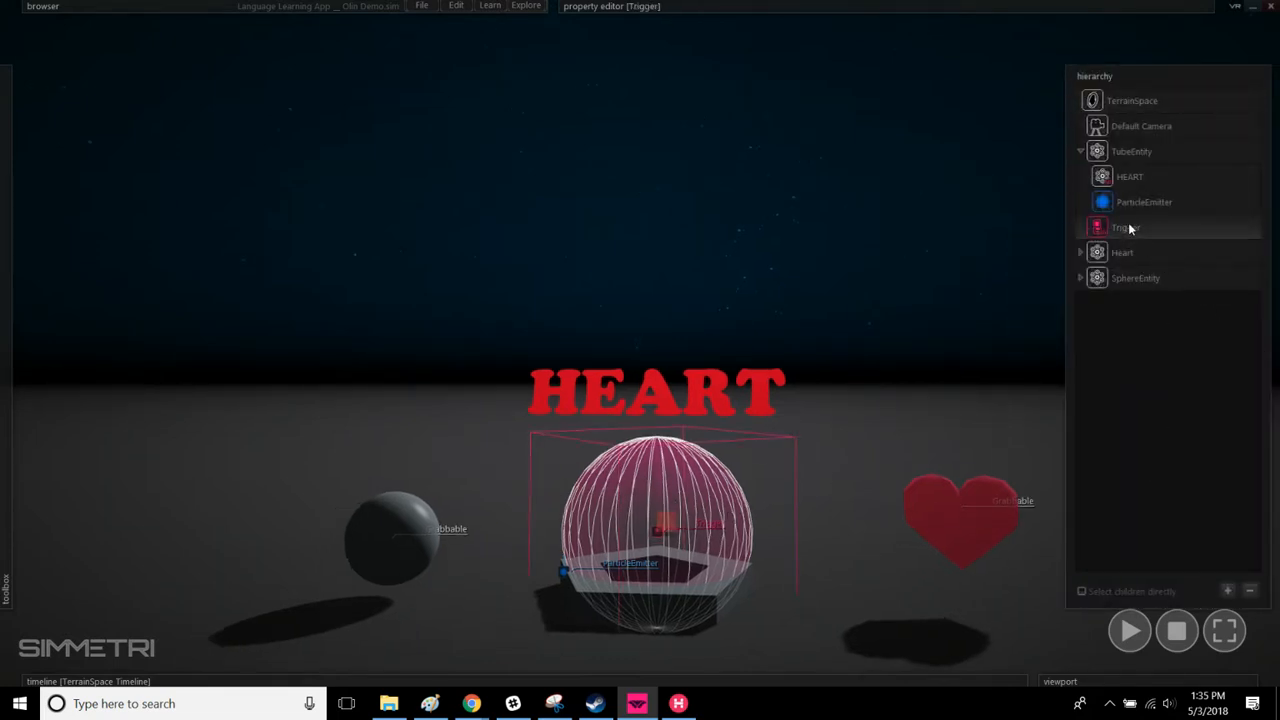
Step: Examine the Edit Code option on the trigger sphere in the scene and again on its hierarchy entry, and deselect it
left_click(850, 448)
left_click(714, 500)
right_click(692, 505)
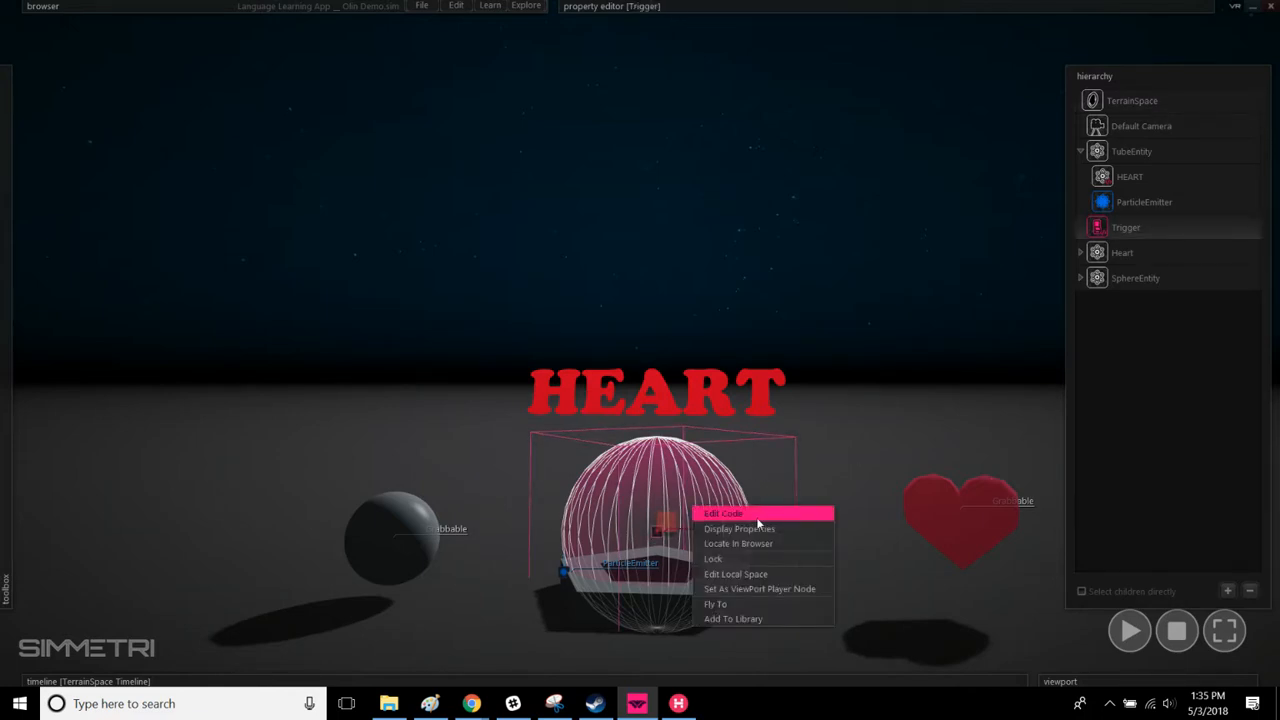
left_click(884, 437)
left_click(1156, 227)
right_click(1156, 227)
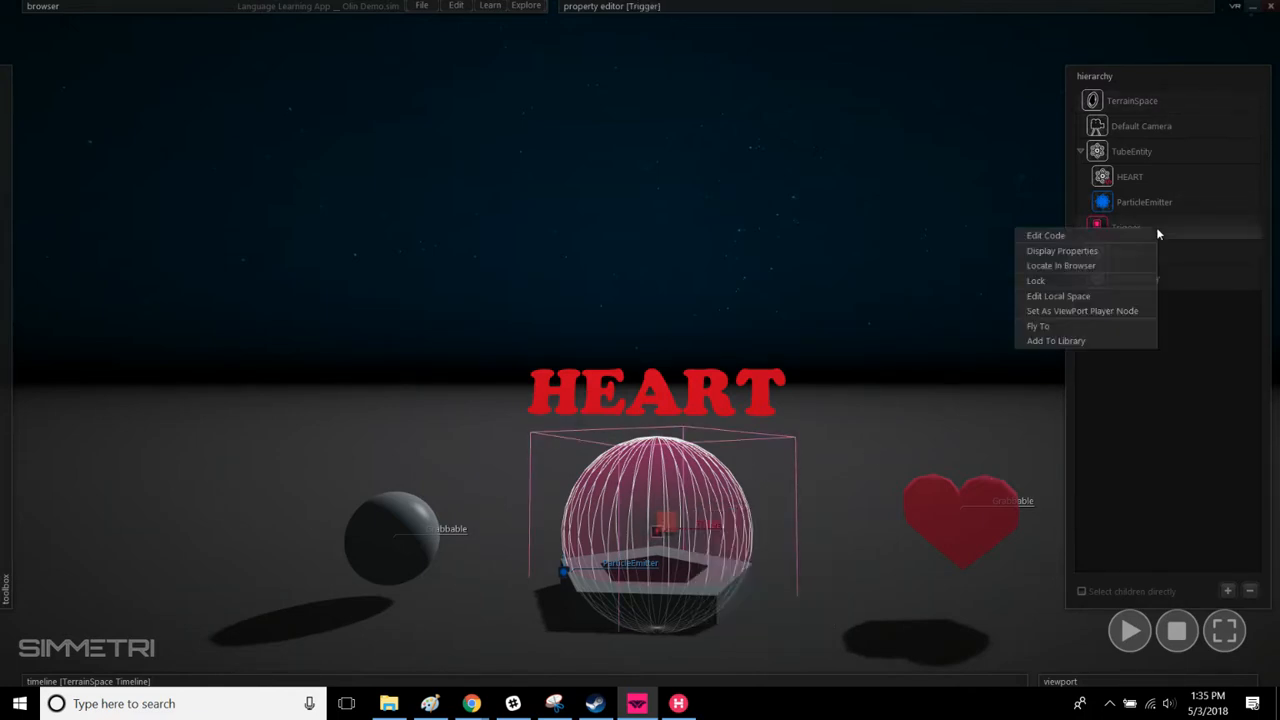
left_click(953, 264)
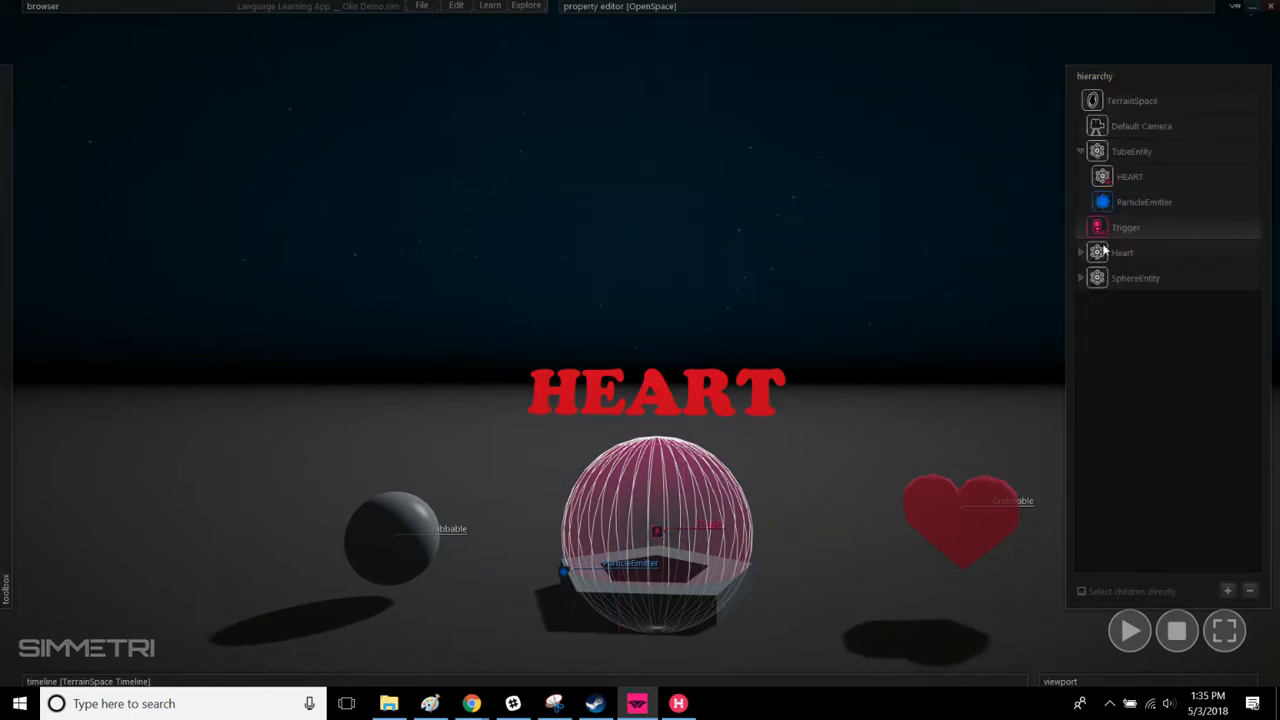
Step: Select the Trigger and open its onEnter() event code from its properties
left_click(1104, 244)
mouse_move(620, 6)
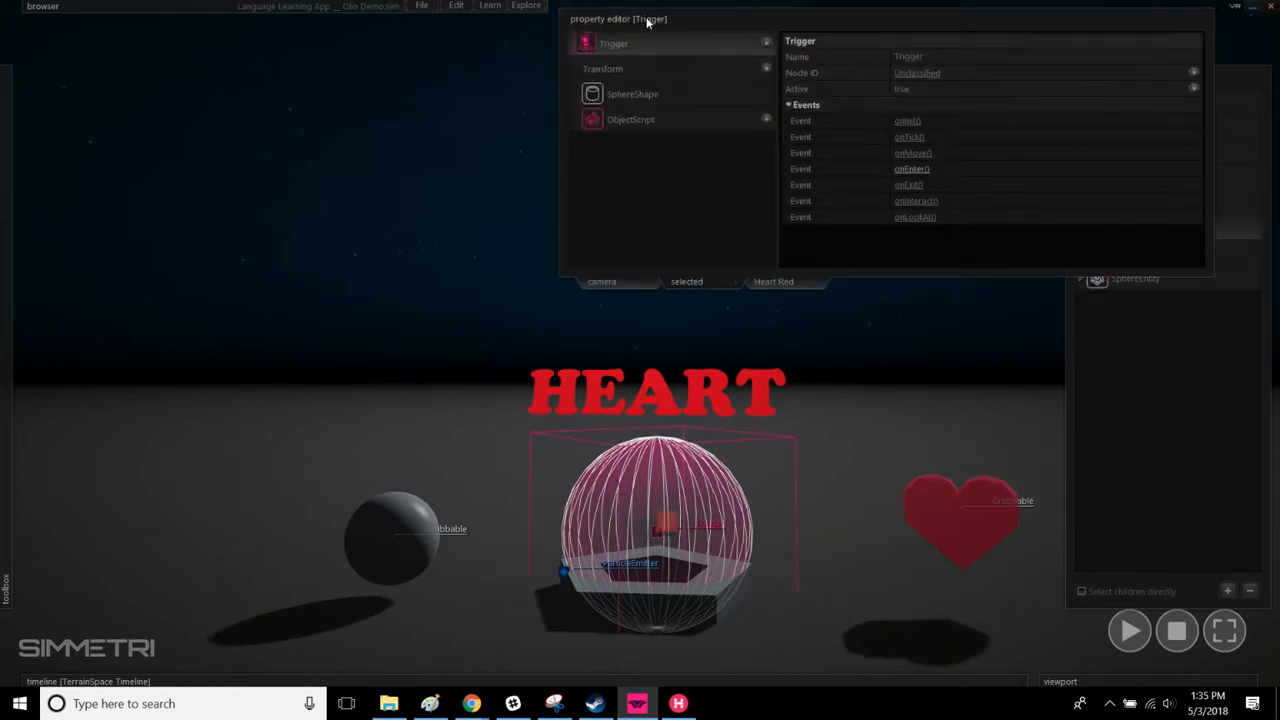
left_click(668, 122)
left_click(670, 50)
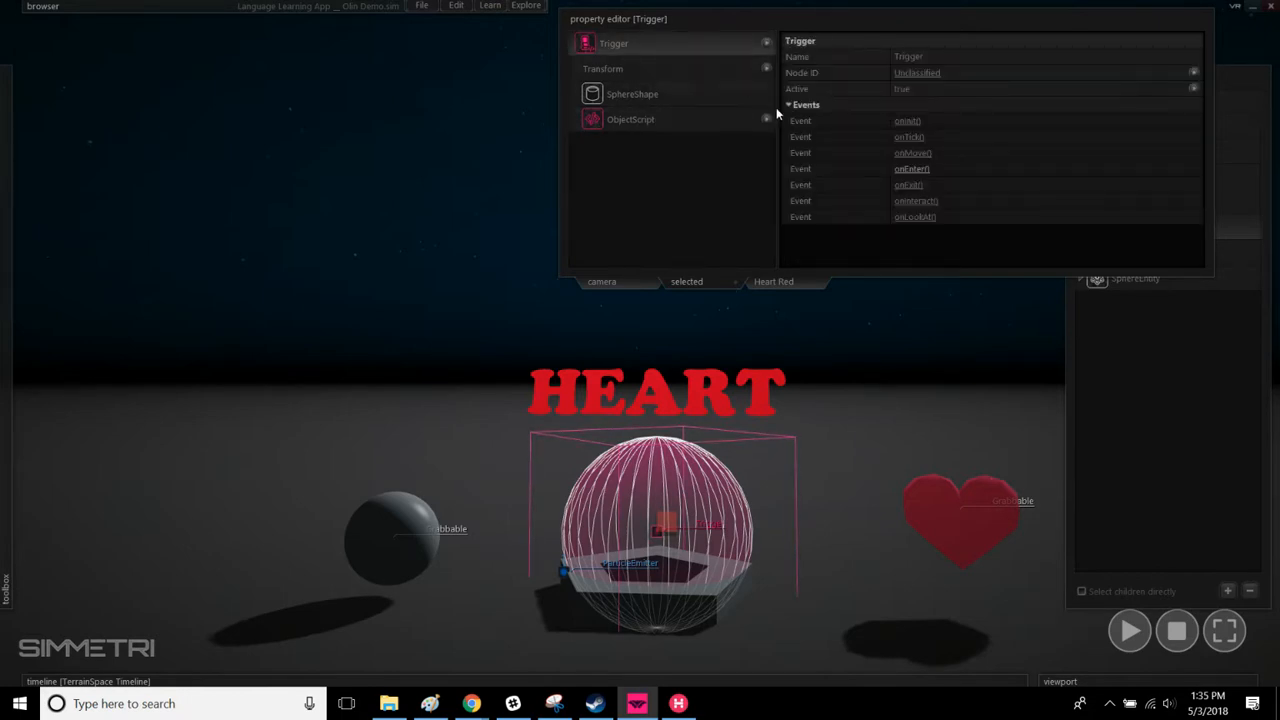
left_click(912, 169)
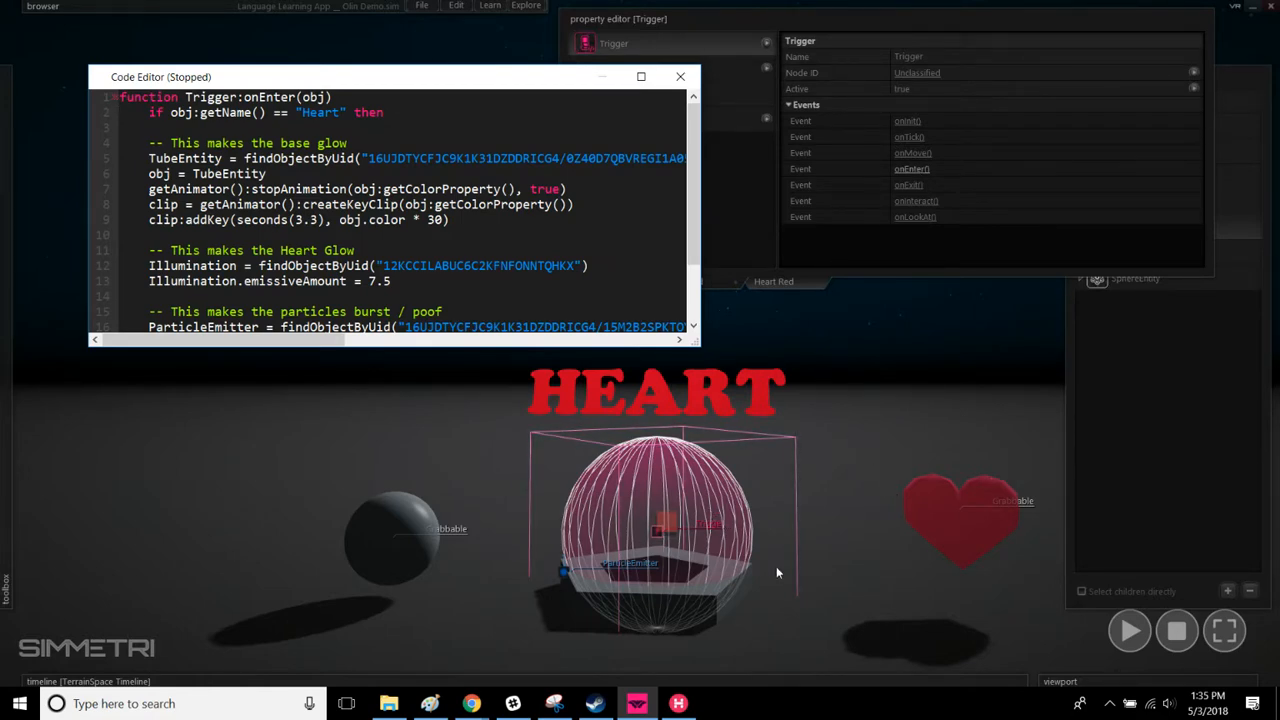
Step: Review the Trigger's onEnter code alongside the scene objects and close the code editor
right_click_drag(842, 596, 694, 502)
right_click_drag(615, 478, 534, 614)
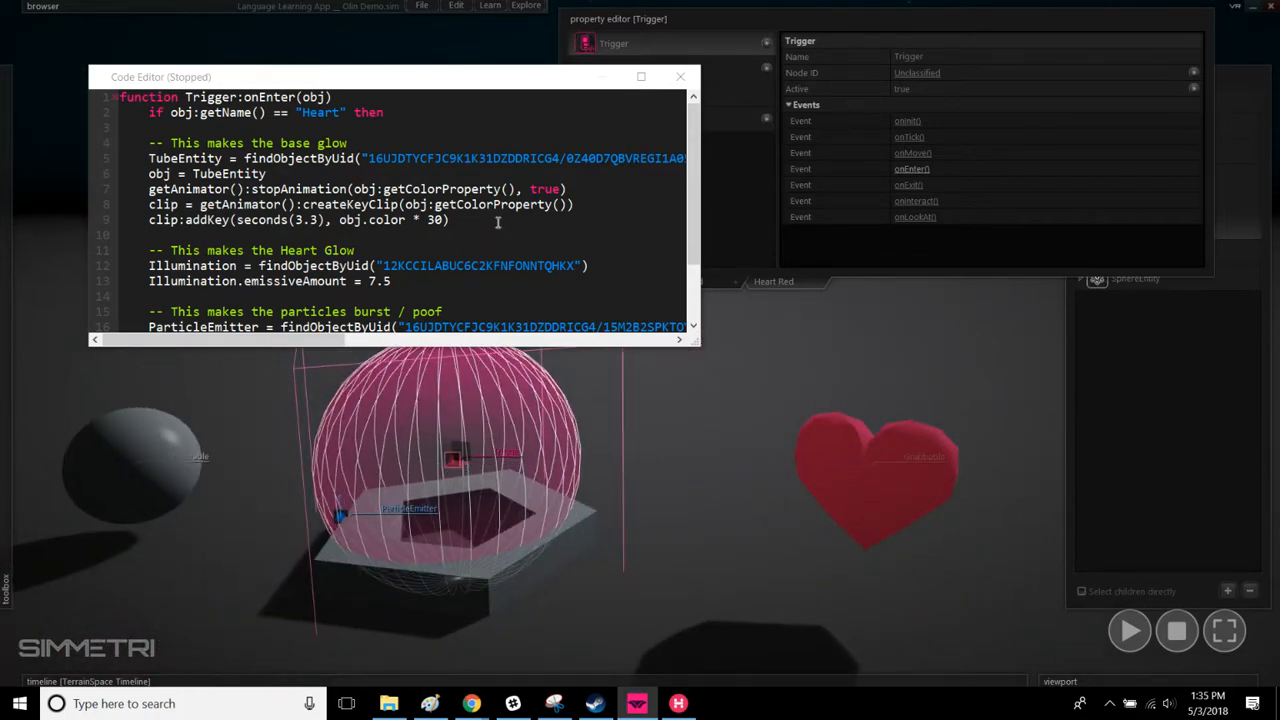
left_click(697, 523)
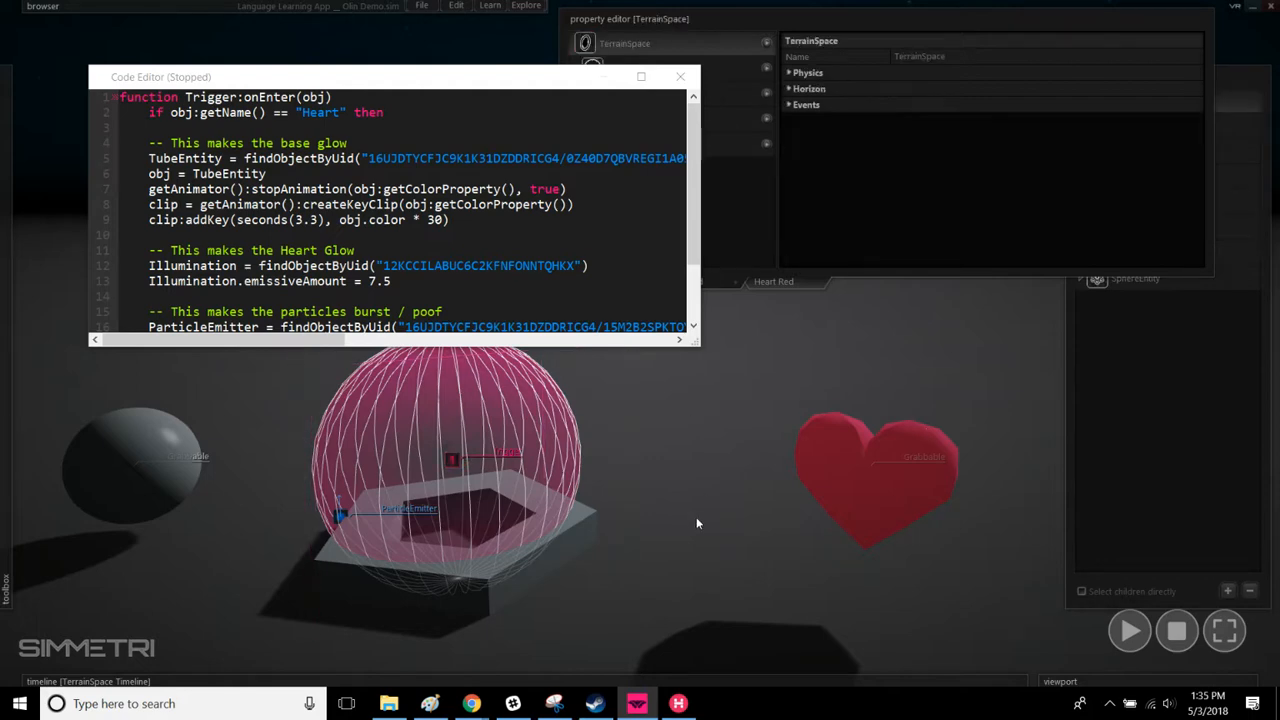
right_click_drag(709, 562, 709, 562)
left_click(534, 288)
scroll(356, 249, "down", 2)
scroll(356, 249, "up", 2)
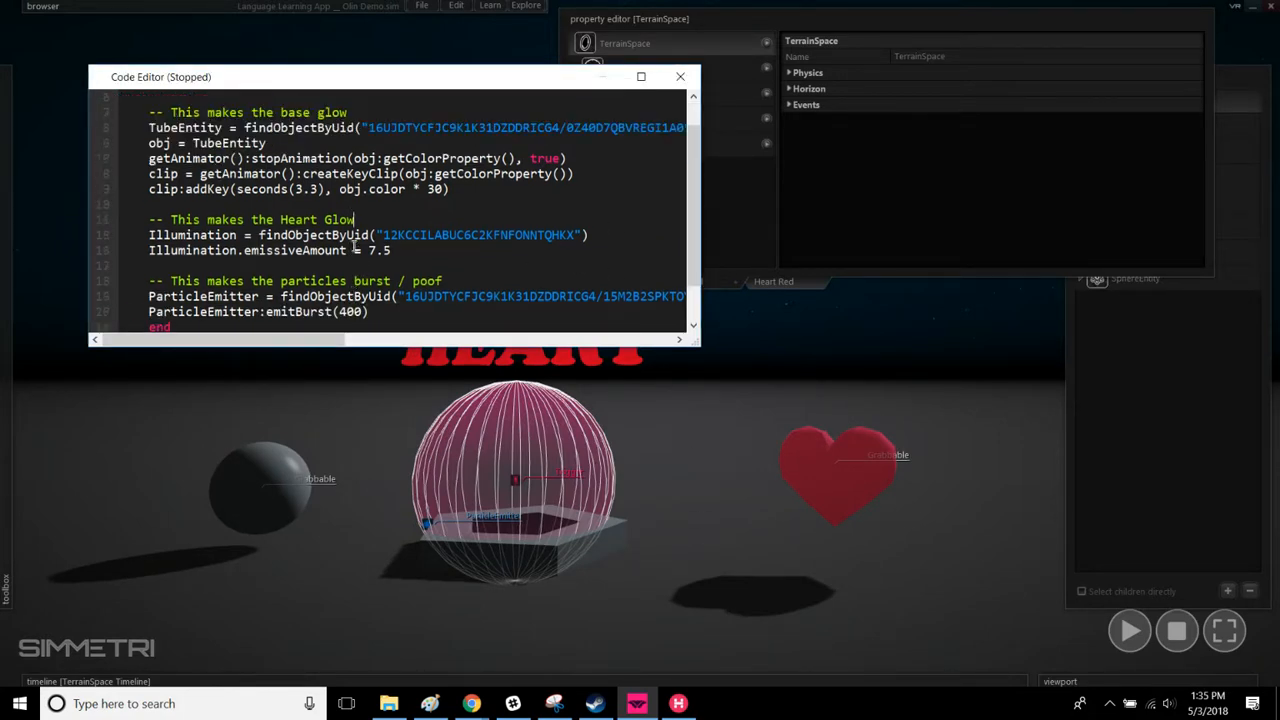
left_click(680, 76)
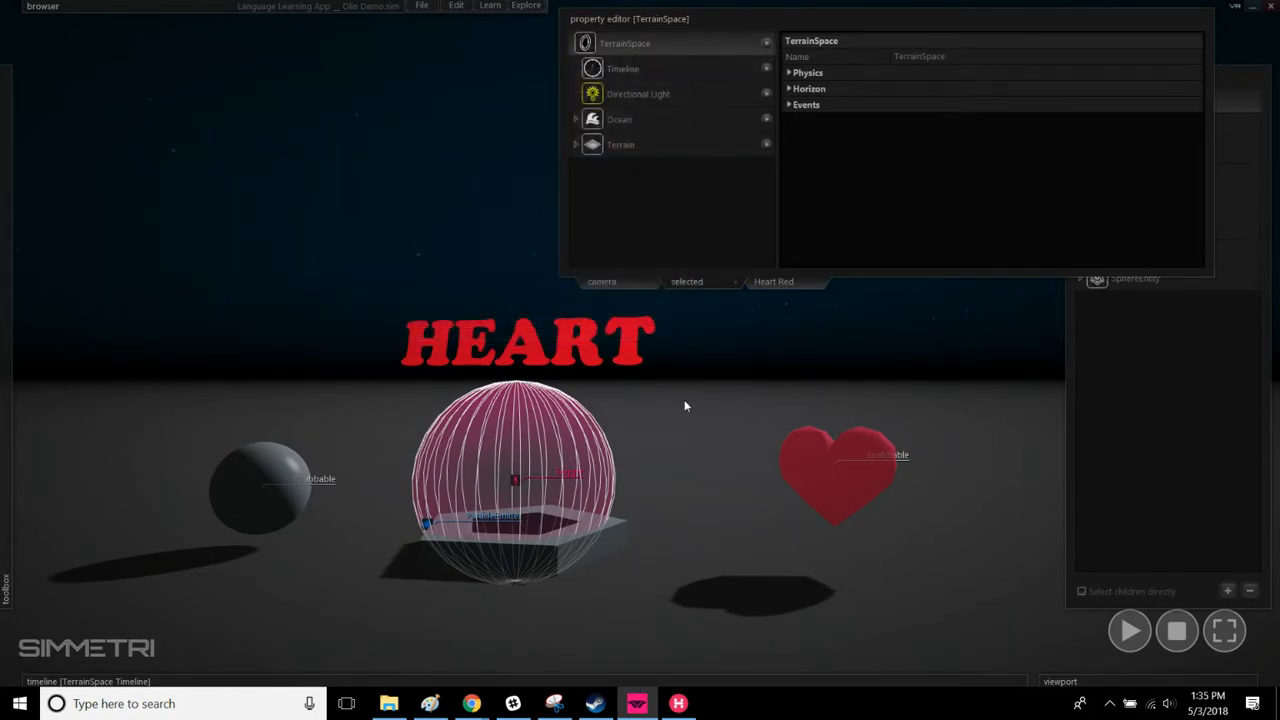
Step: Collapse the property editor and save the universe
left_click(784, 6)
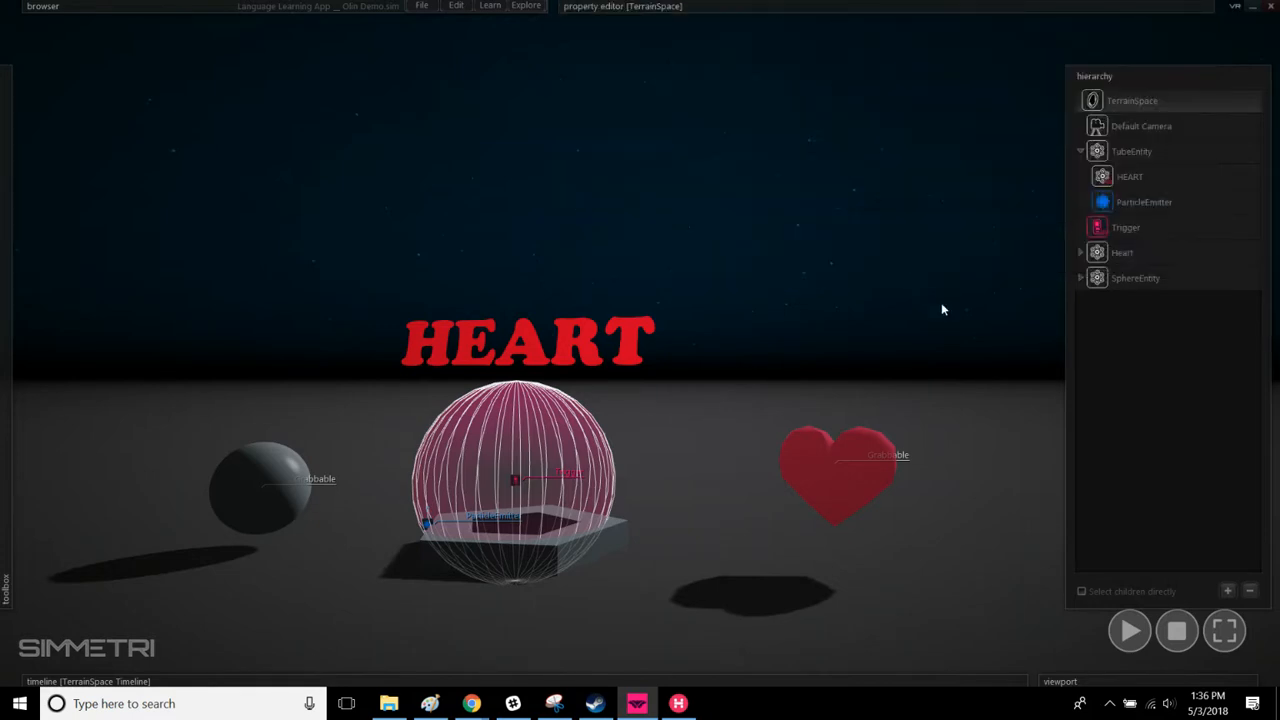
right_click_drag(941, 302, 941, 302)
right_click_drag(443, 171, 443, 171)
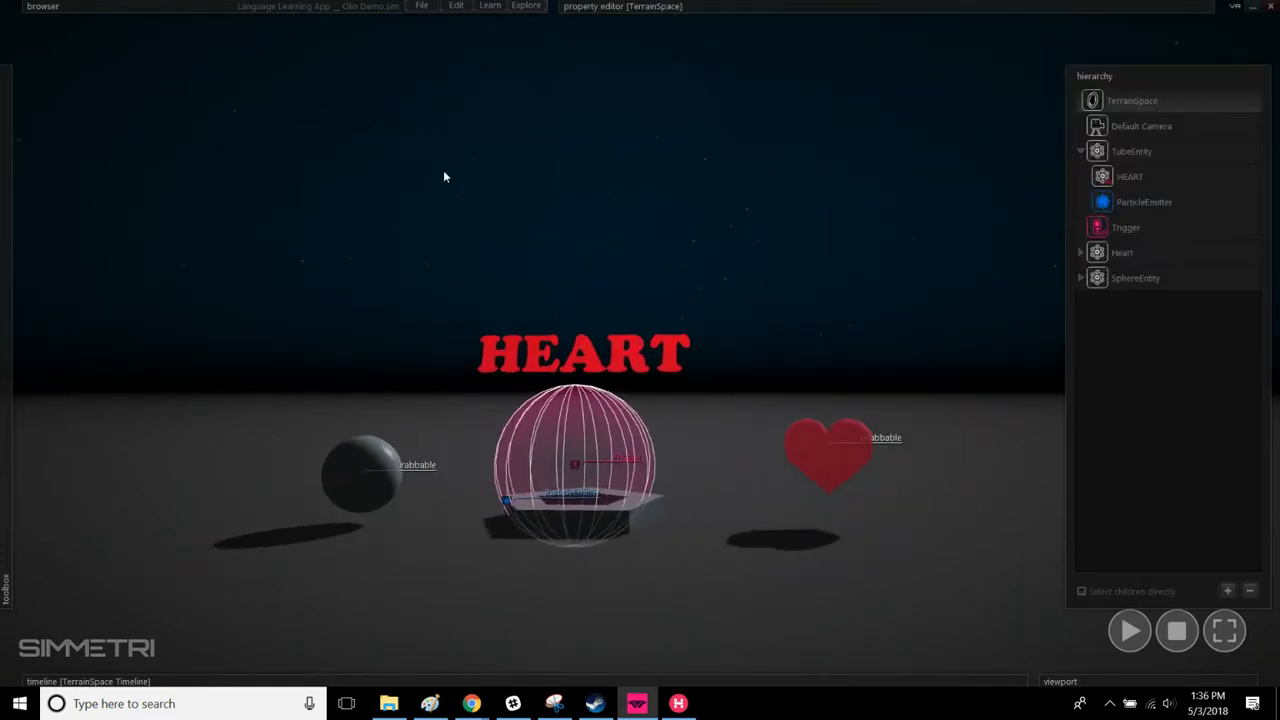
key("ctrl+s")
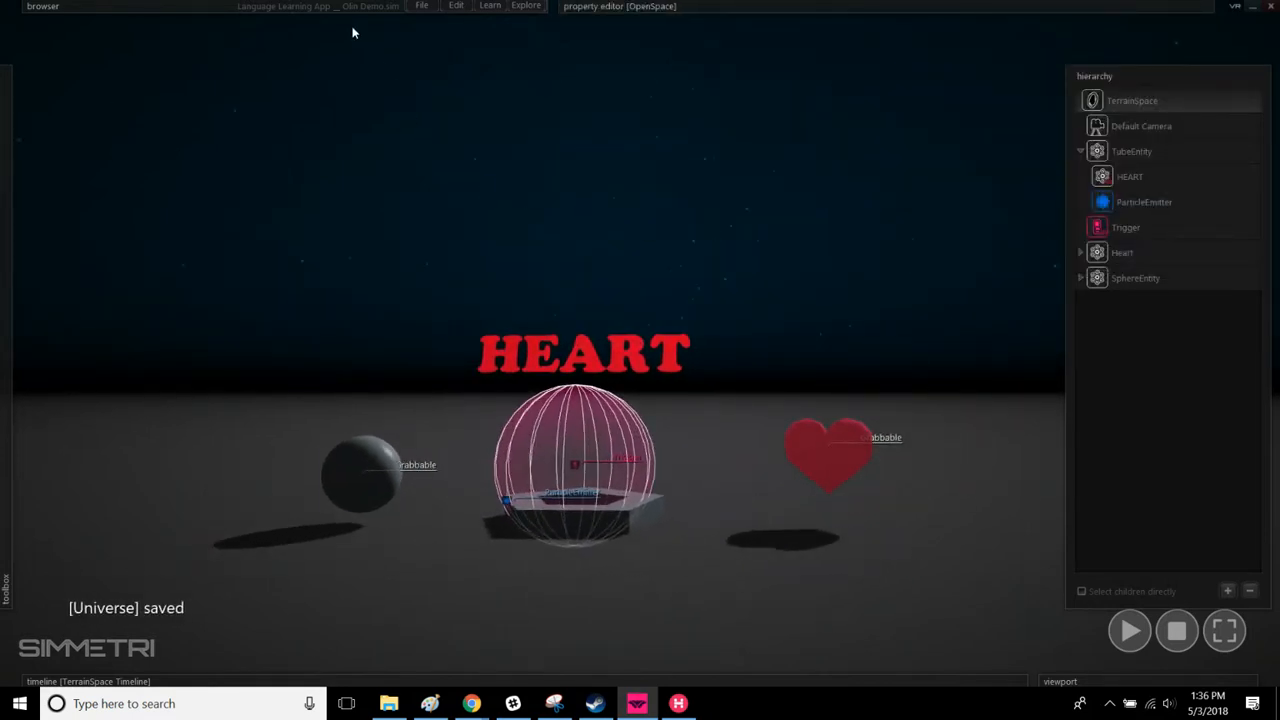
Step: Create a new empty universe and level the view on its horizon
left_click(430, 6)
left_click(432, 22)
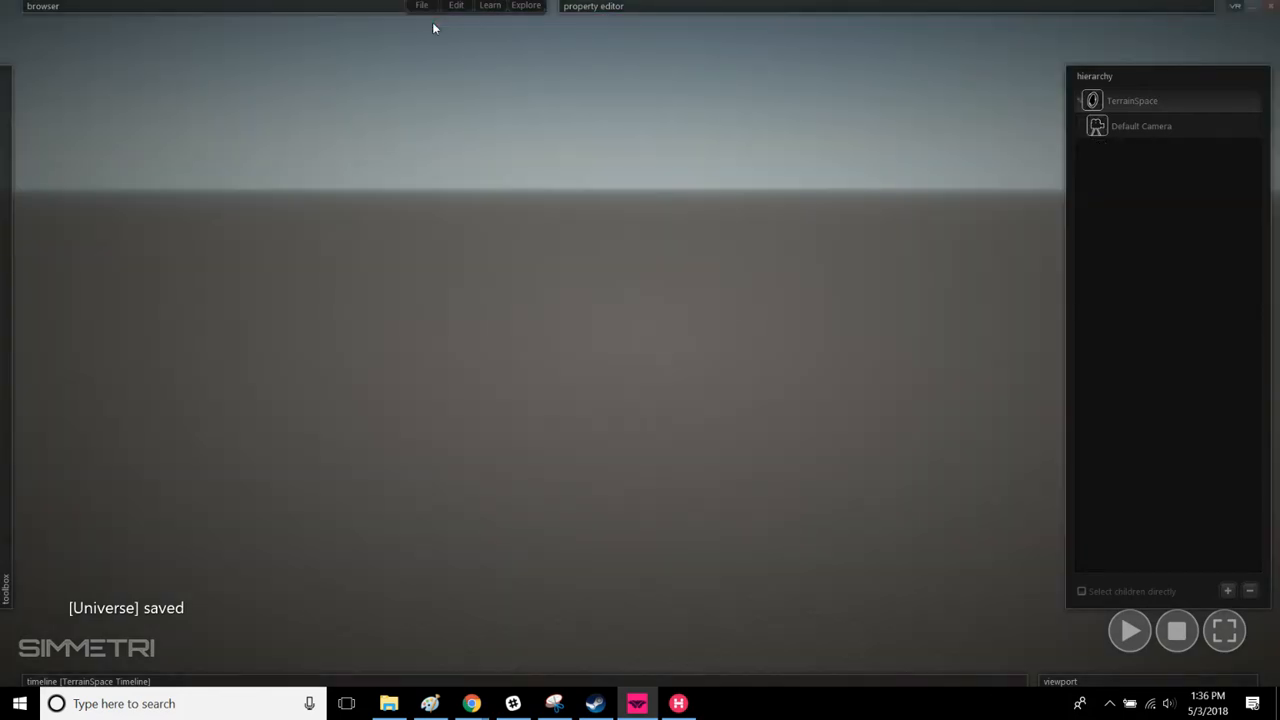
right_click_drag(756, 392, 756, 392)
right_click_drag(713, 506, 713, 506)
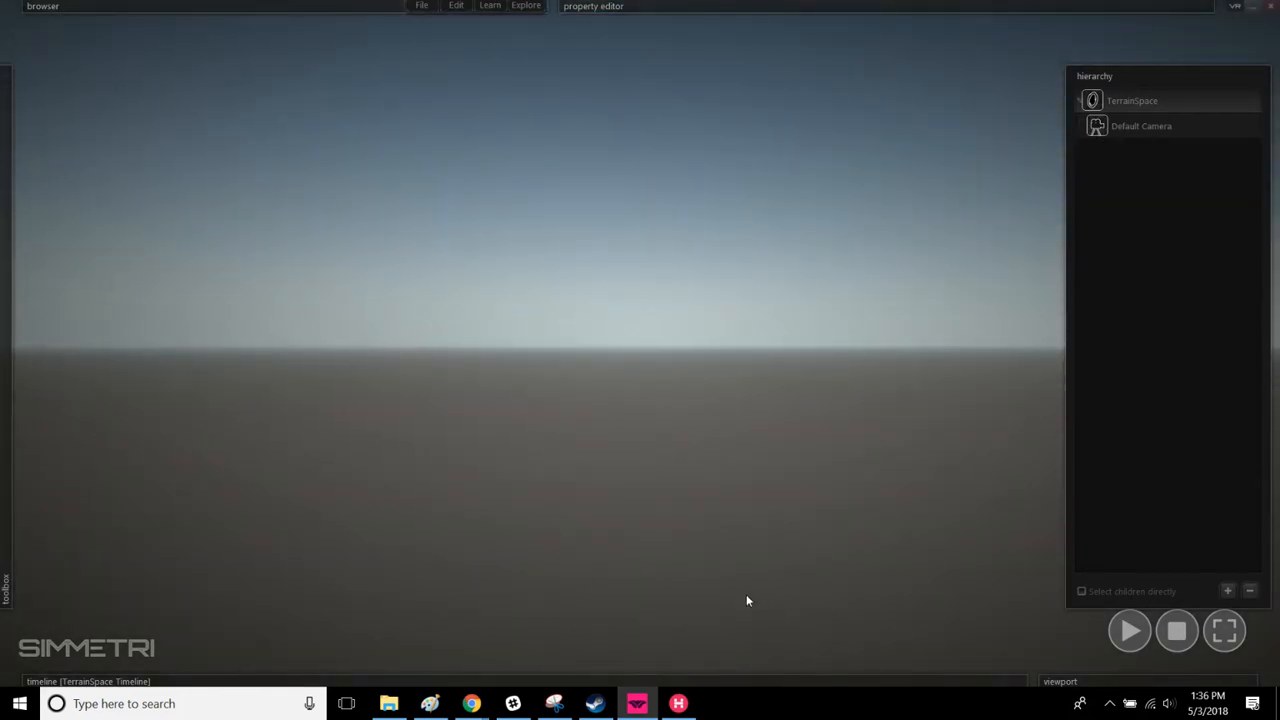
Step: Apply the "on the moon" horizon to the new space
mouse_move(10, 528)
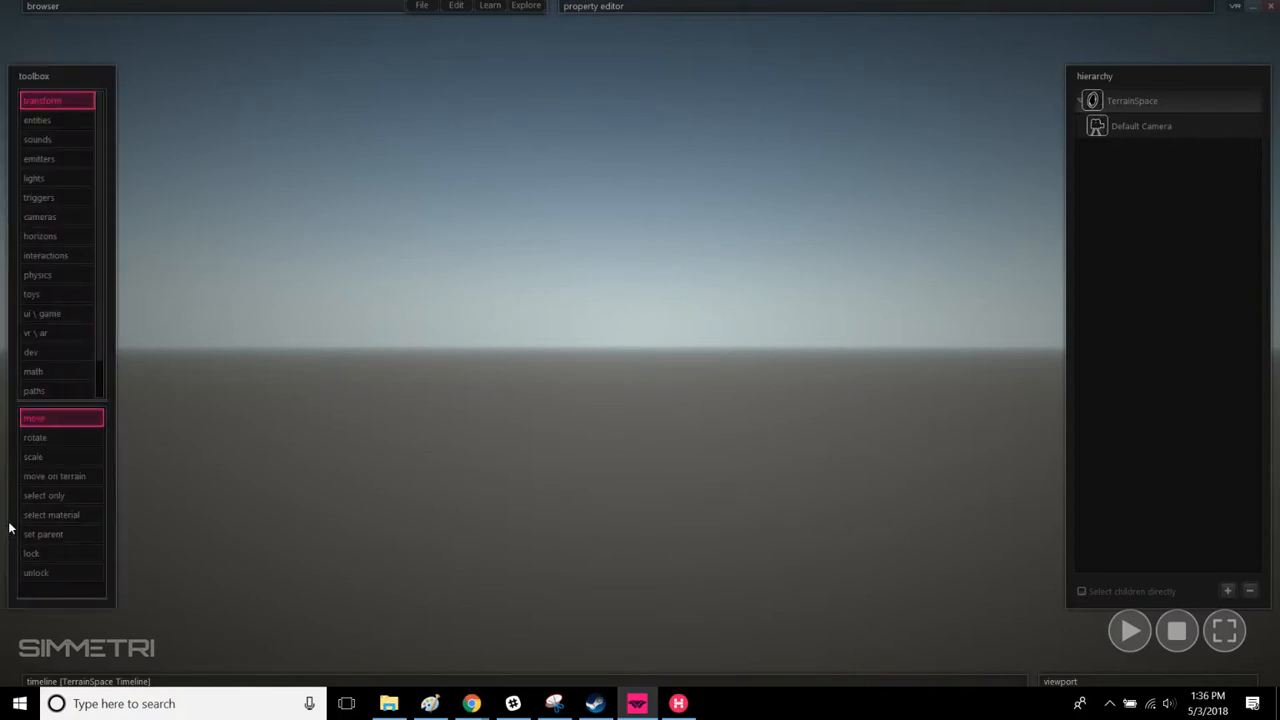
left_click(79, 246)
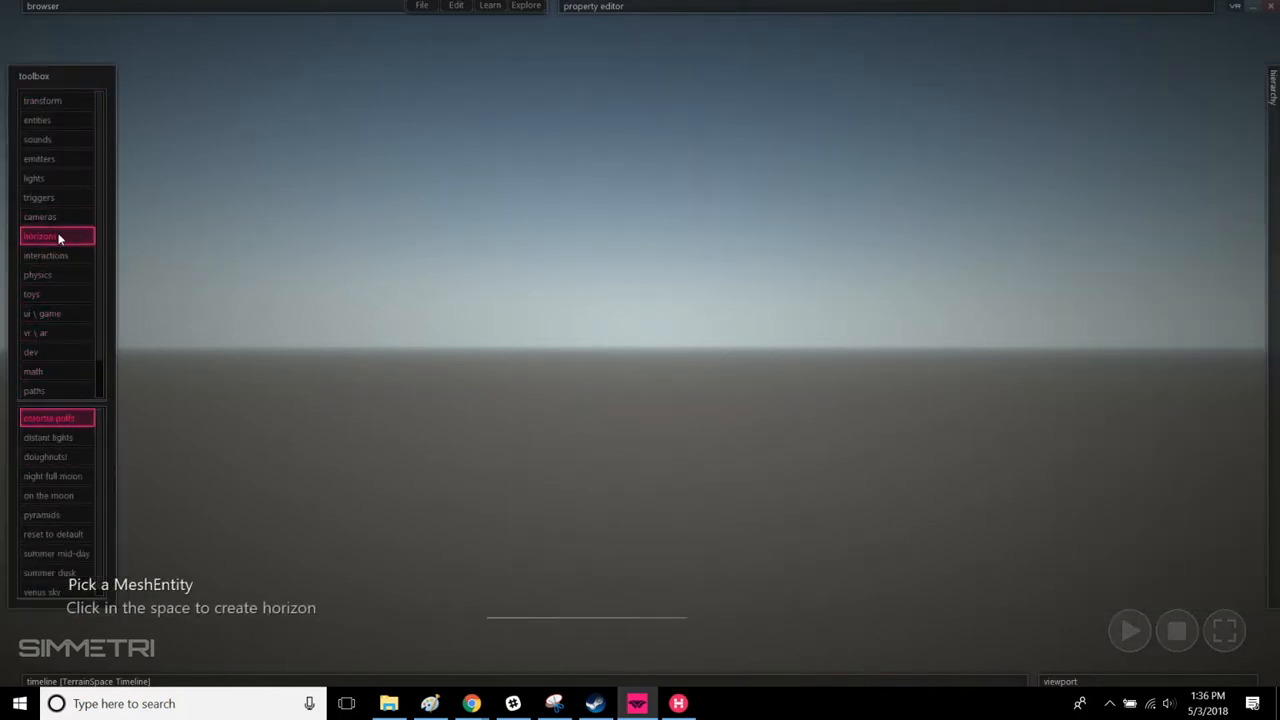
left_click(80, 496)
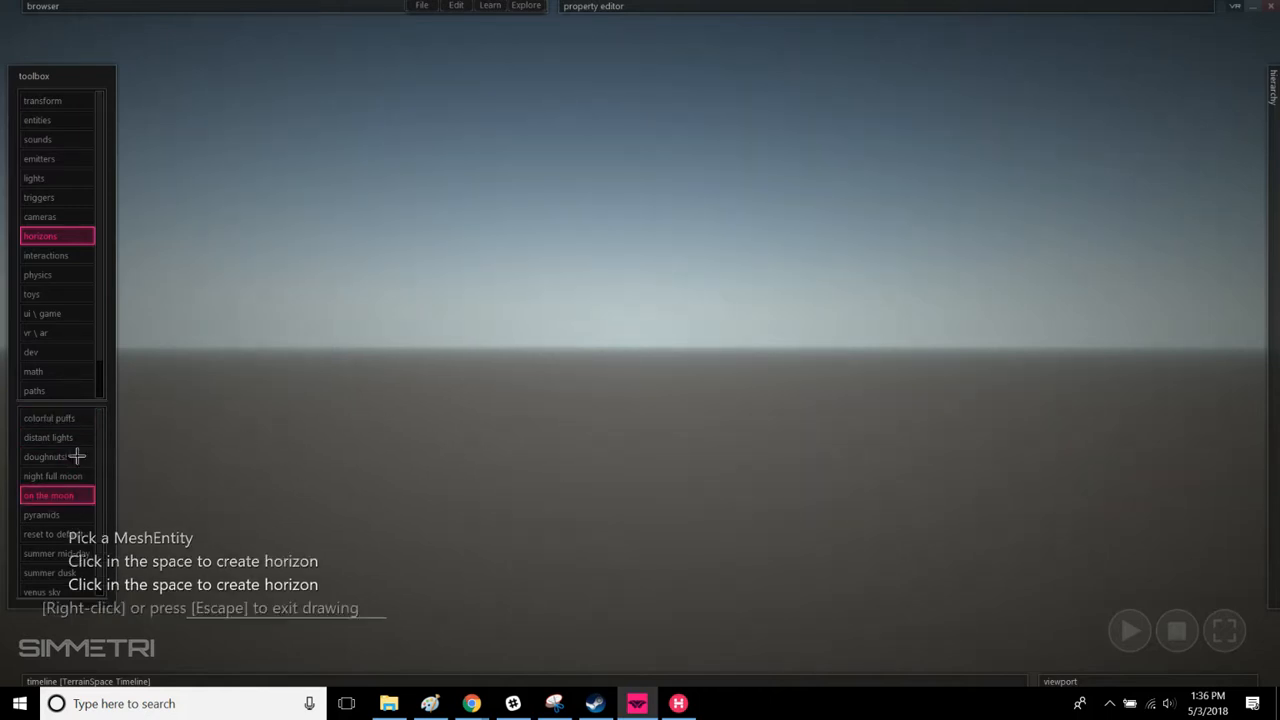
left_click(439, 479)
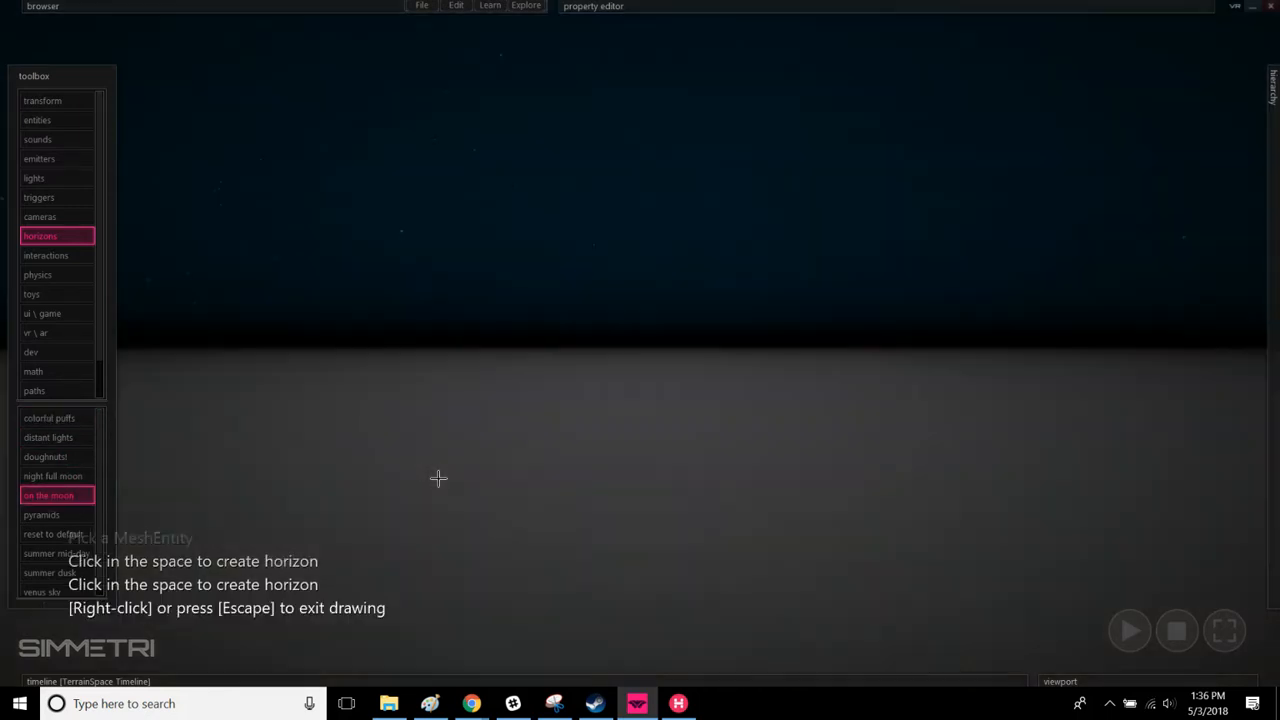
Step: Finish placing horizons and angle the view down onto the moon surface
key("Escape")
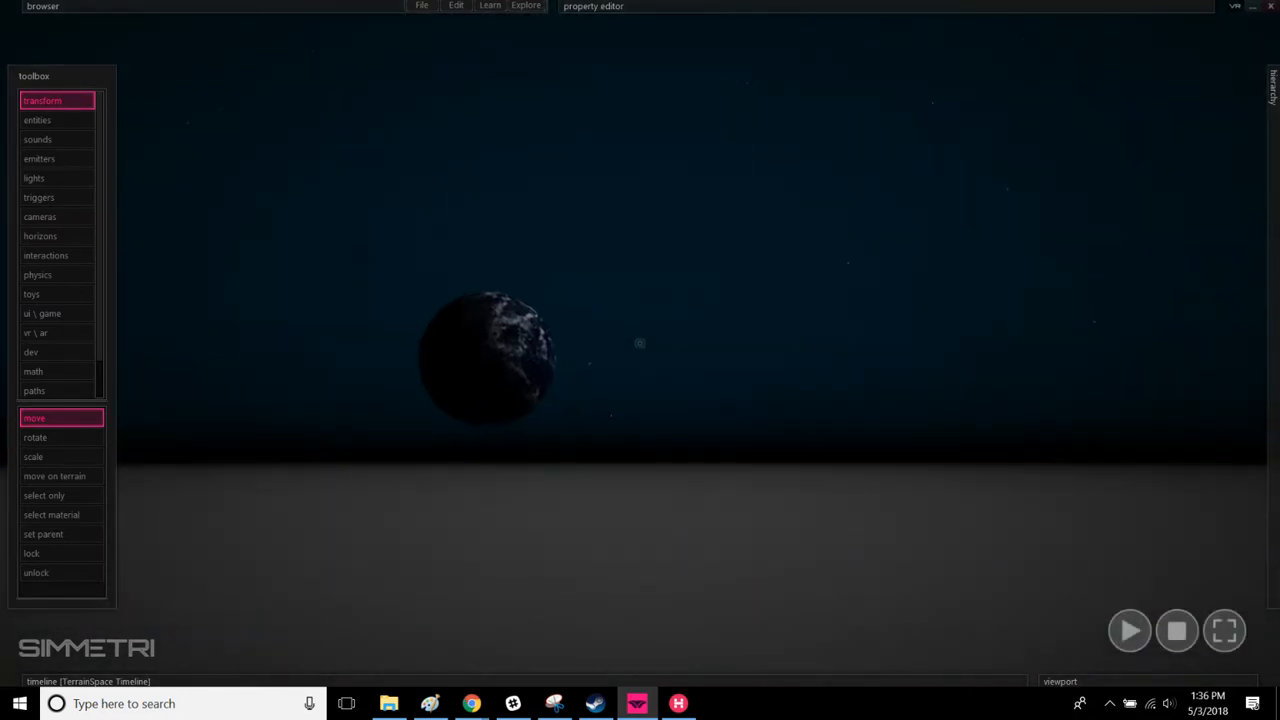
right_click_drag(640, 343, 640, 343)
right_click_drag(732, 470, 732, 470)
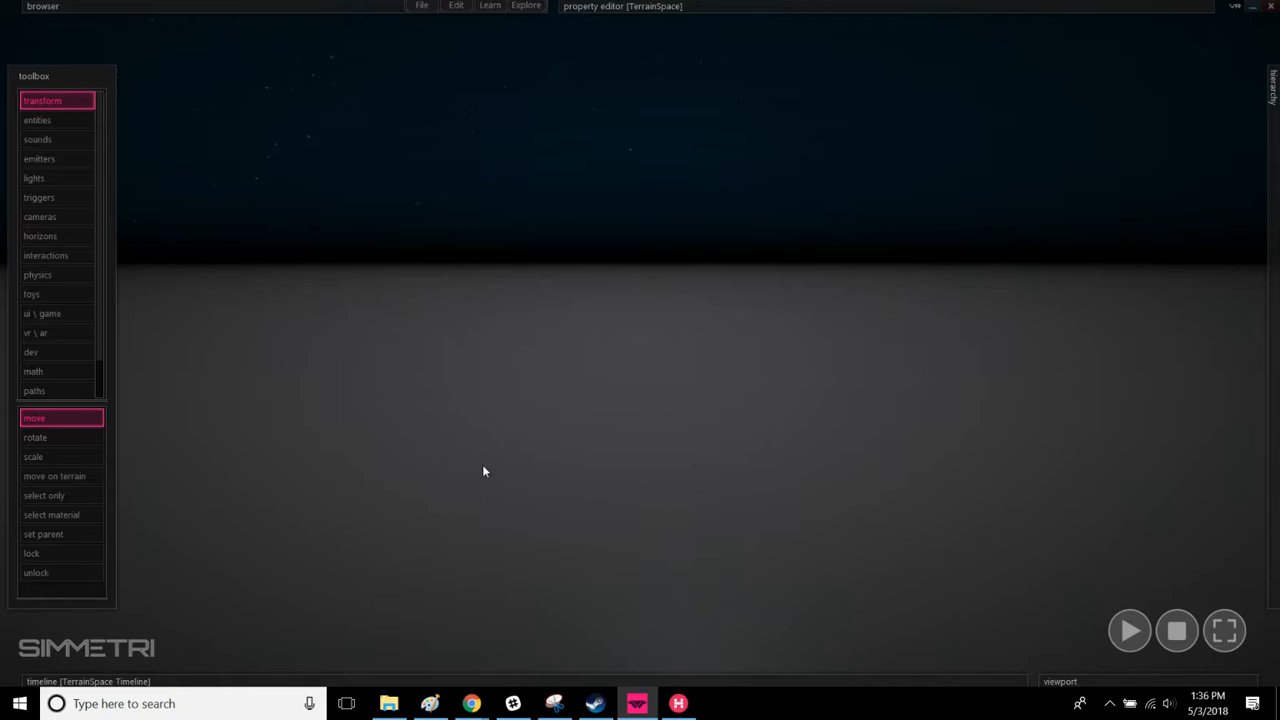
Step: Search Google Poly for "food" models
mouse_move(343, 3)
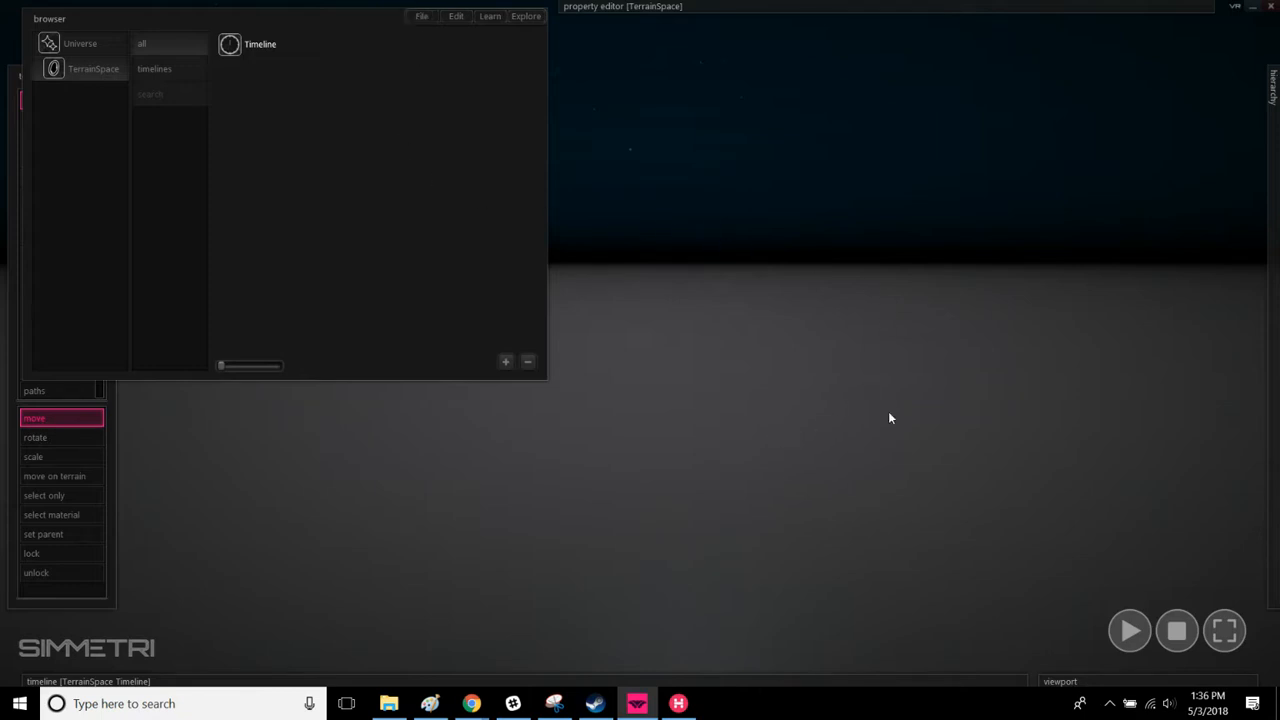
mouse_move(512, 681)
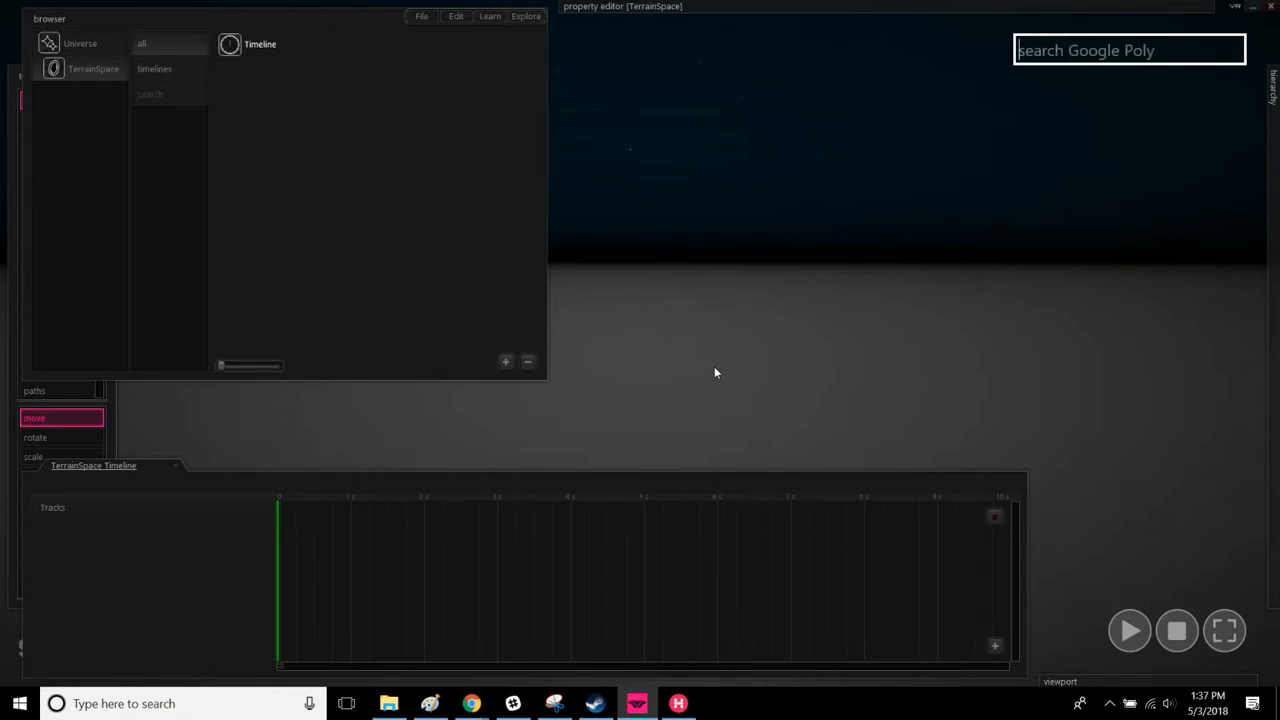
type("food")
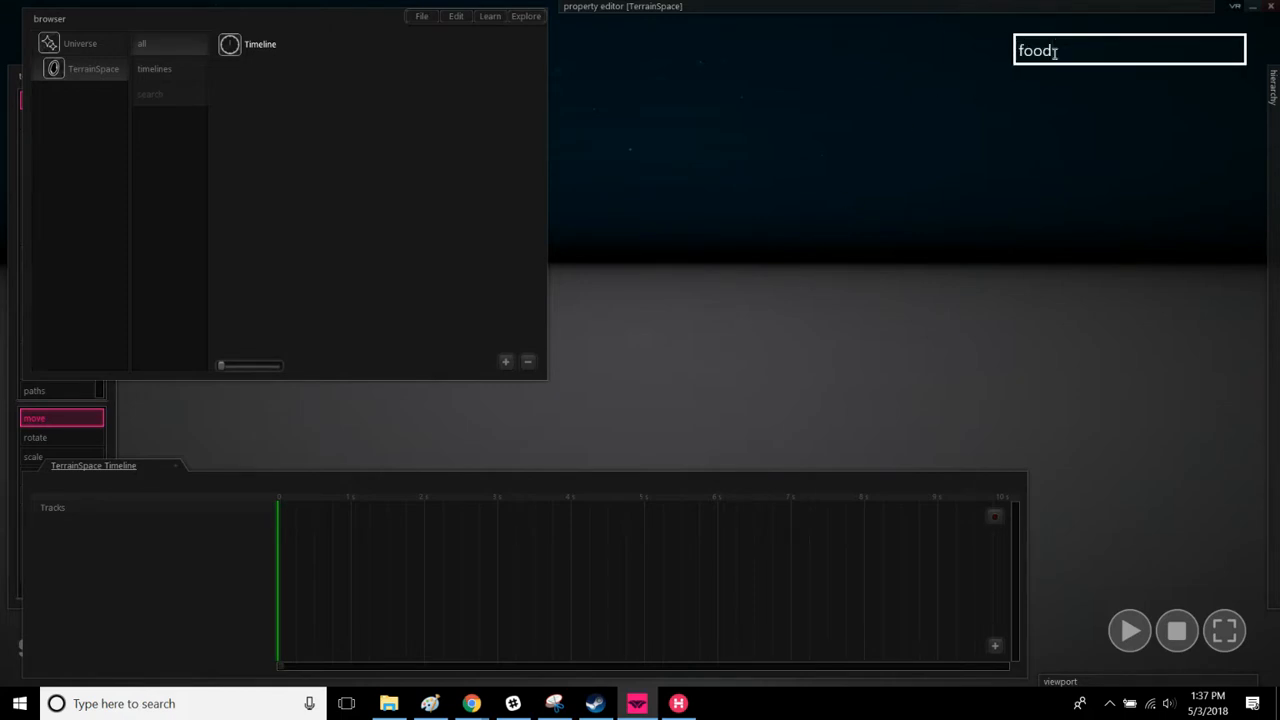
key("Return")
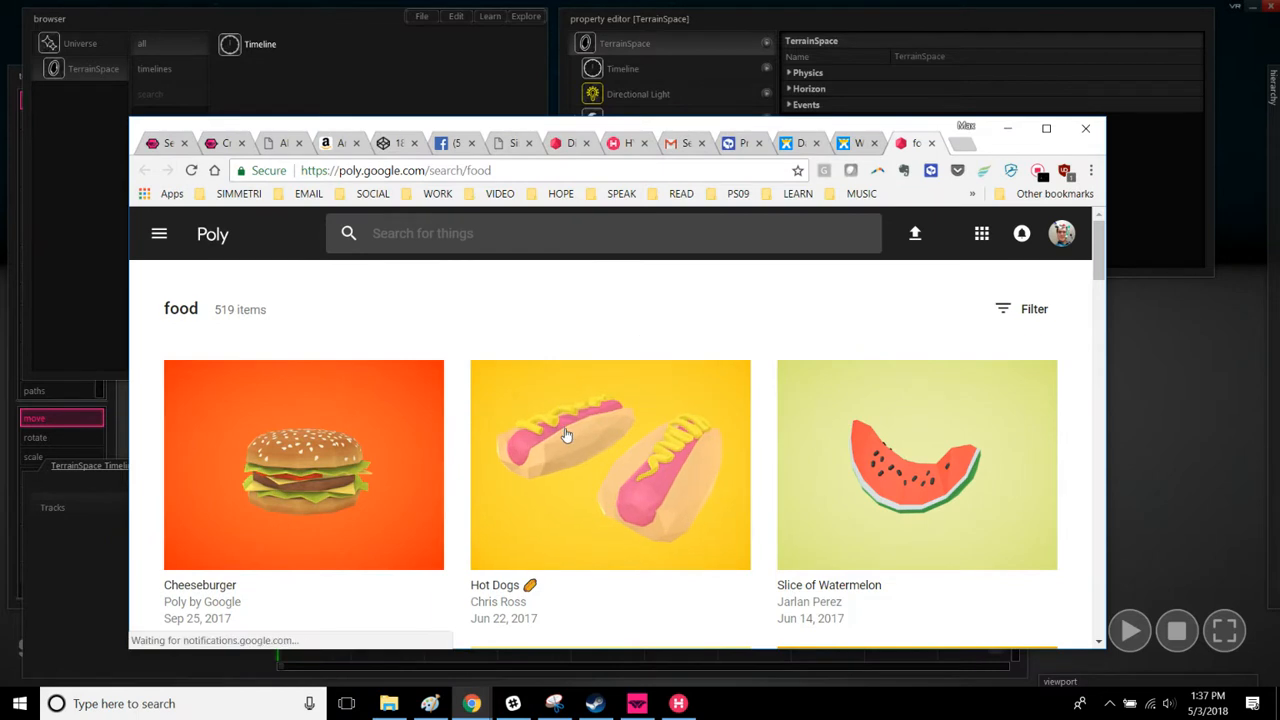
Step: Open the Hot Dogs model in the Poly results and download it as an OBJ archive
left_click(566, 437)
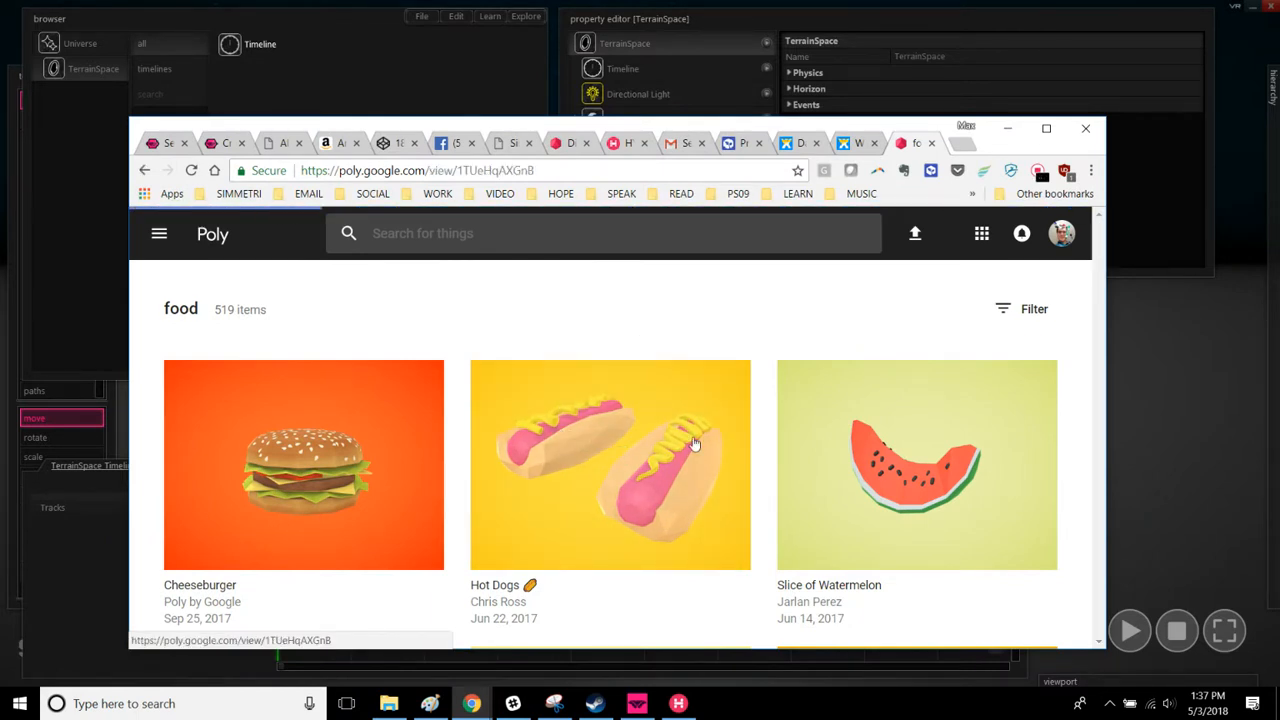
scroll(726, 469, "down", 2)
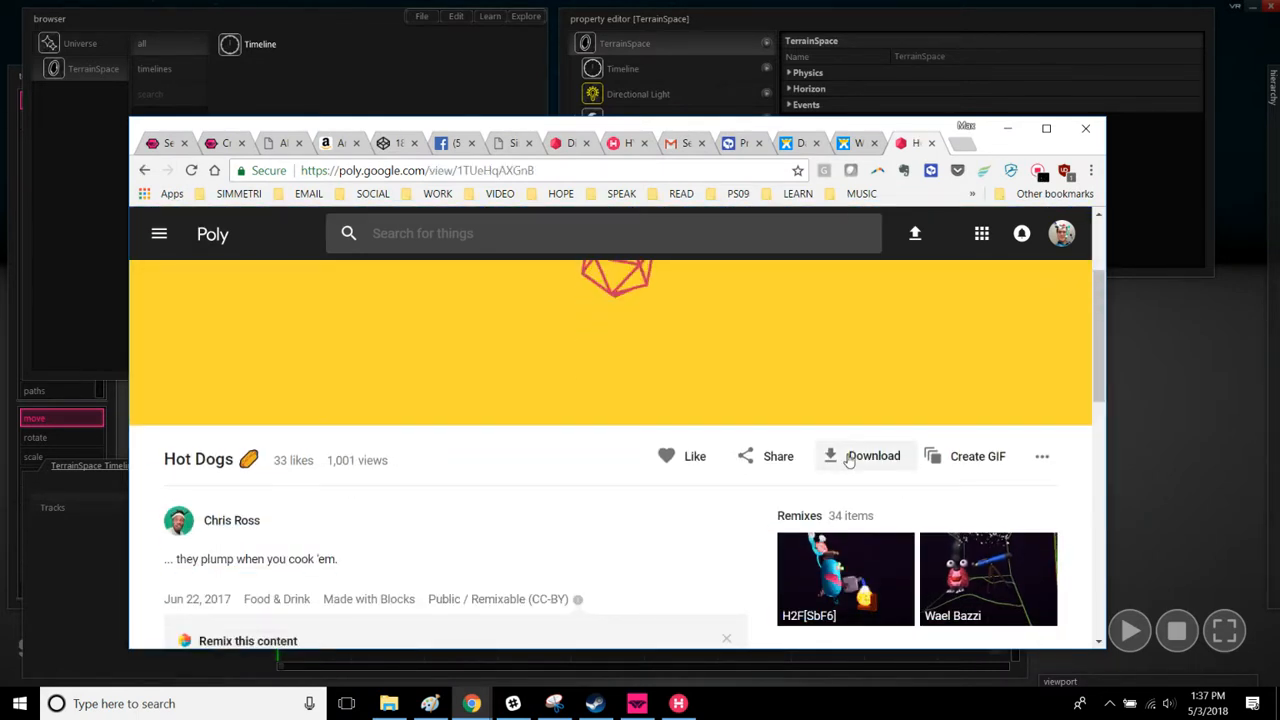
left_click(849, 457)
left_click(906, 498)
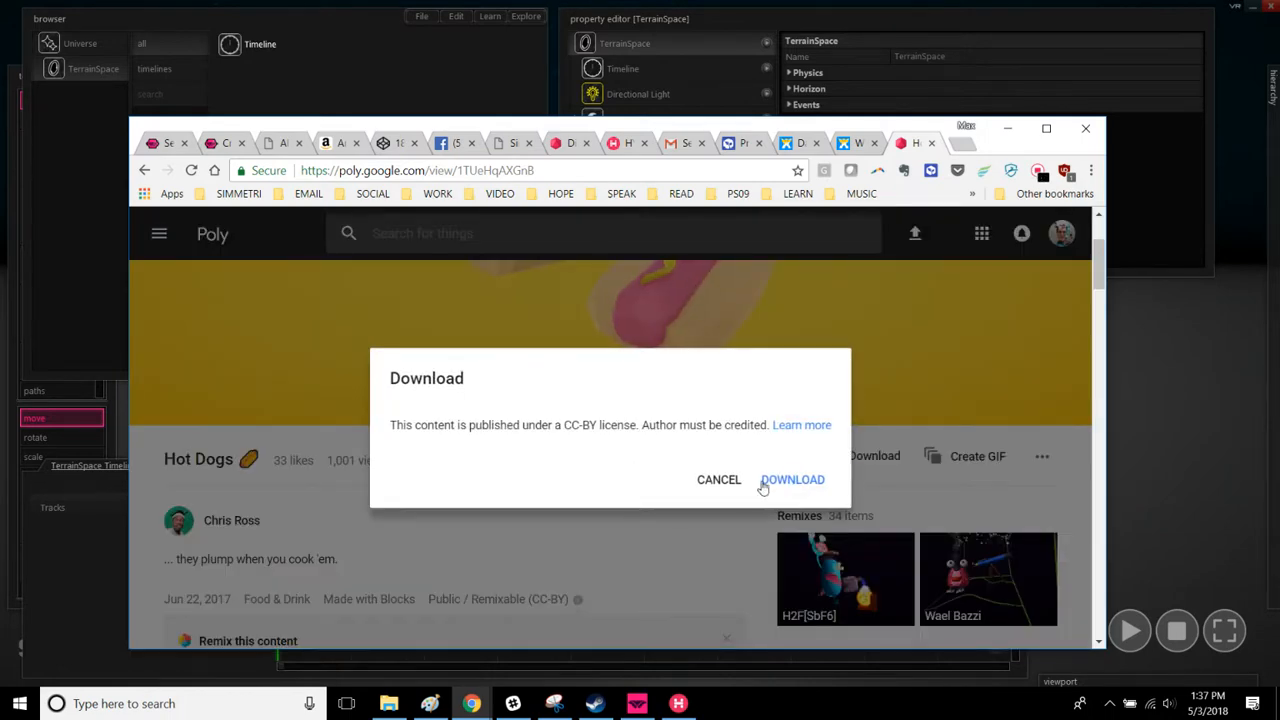
left_click(763, 484)
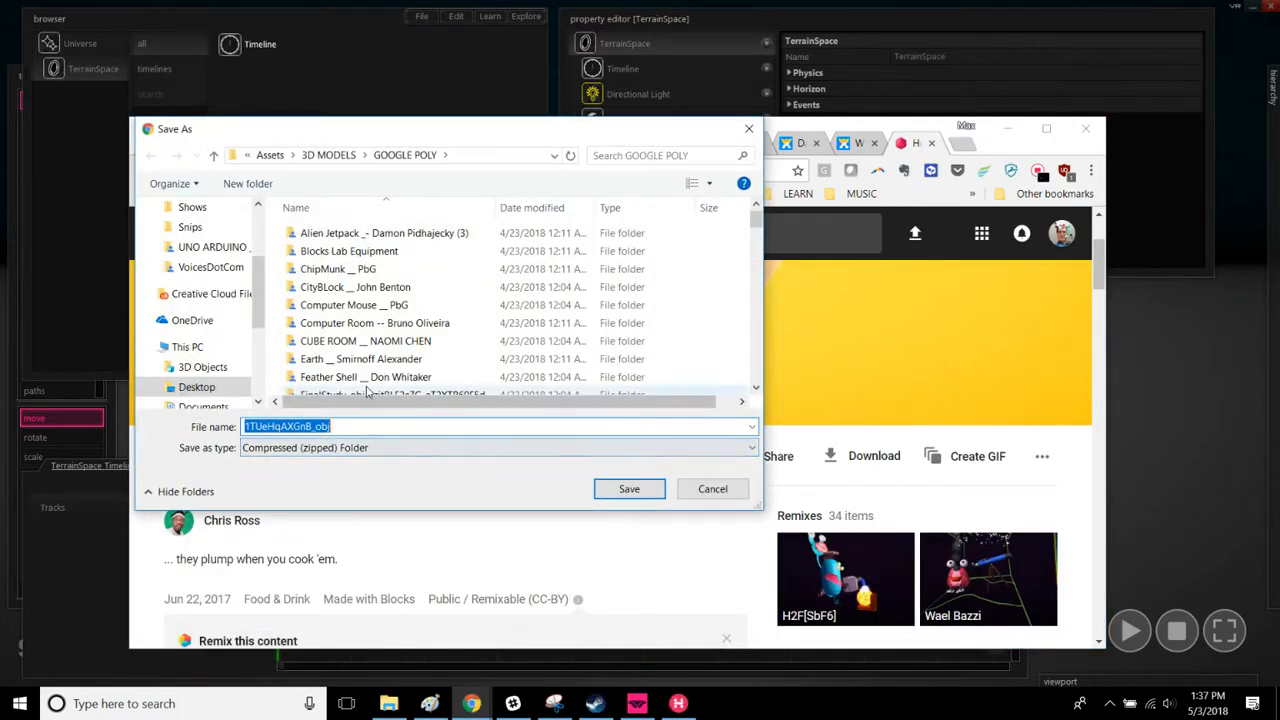
Step: Save the zip in the GOOGLE POLY folder, named "Hot Dogs" followed by the author's name
type("Hot Dogs _ Chris Ross")
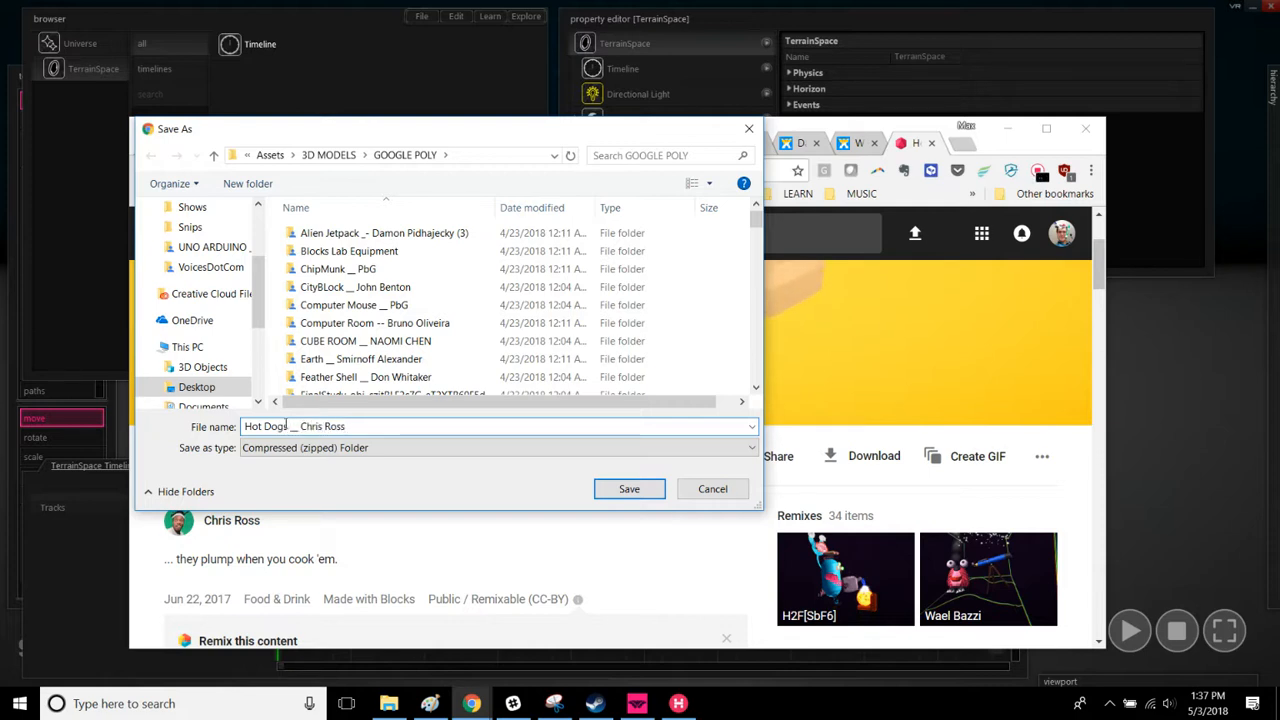
left_click_drag(349, 426, 237, 419)
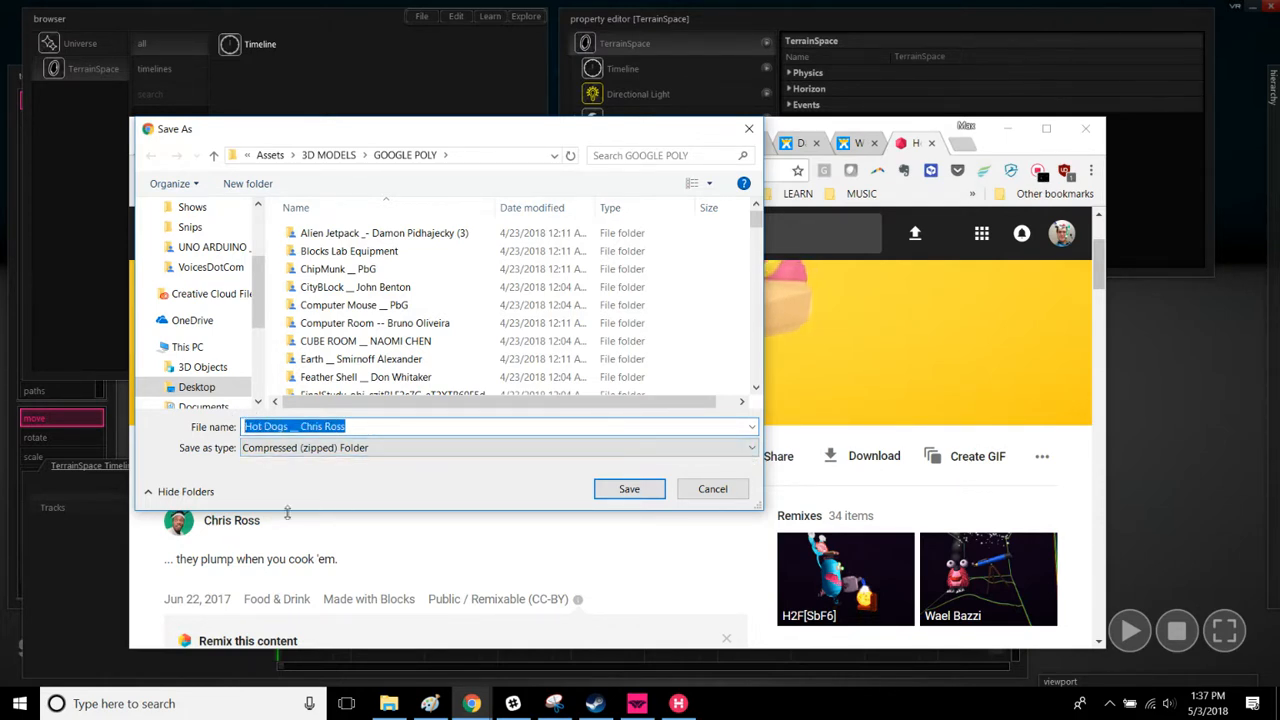
left_click(624, 491)
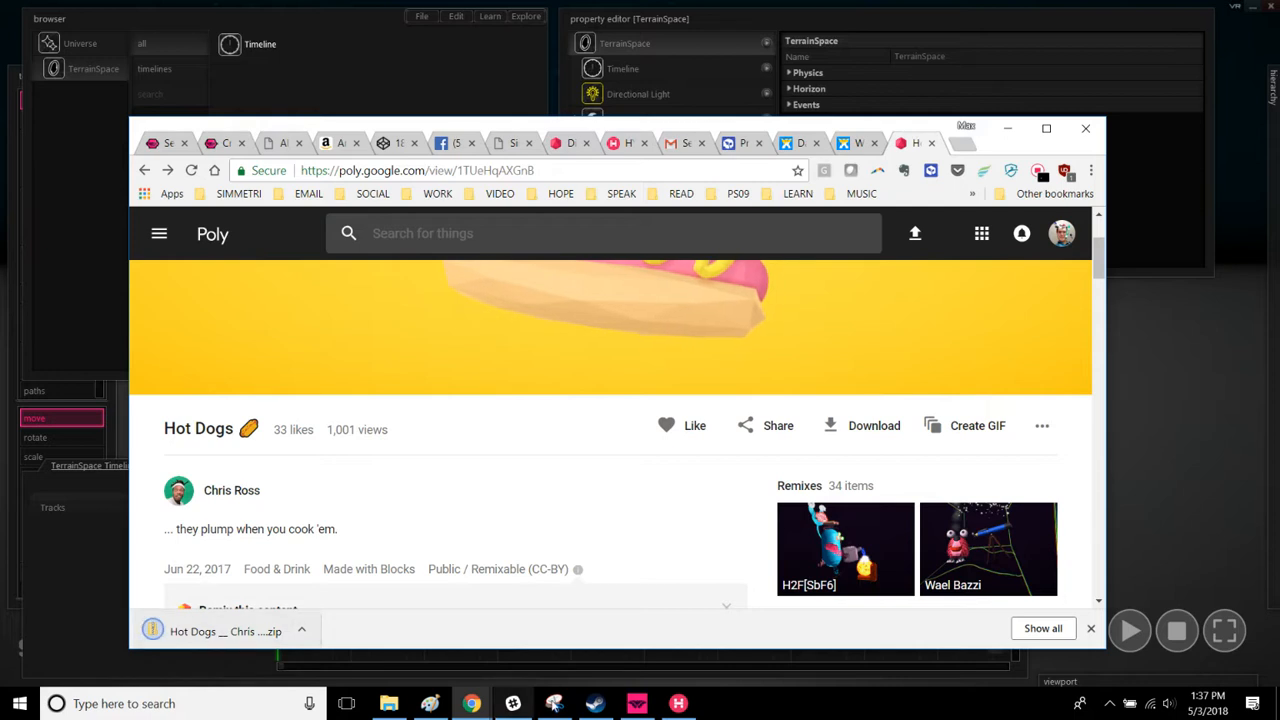
Step: Switch back to Simmetri and bring in the downloaded Hot Dogs zip with the optimized import
left_click(756, 718)
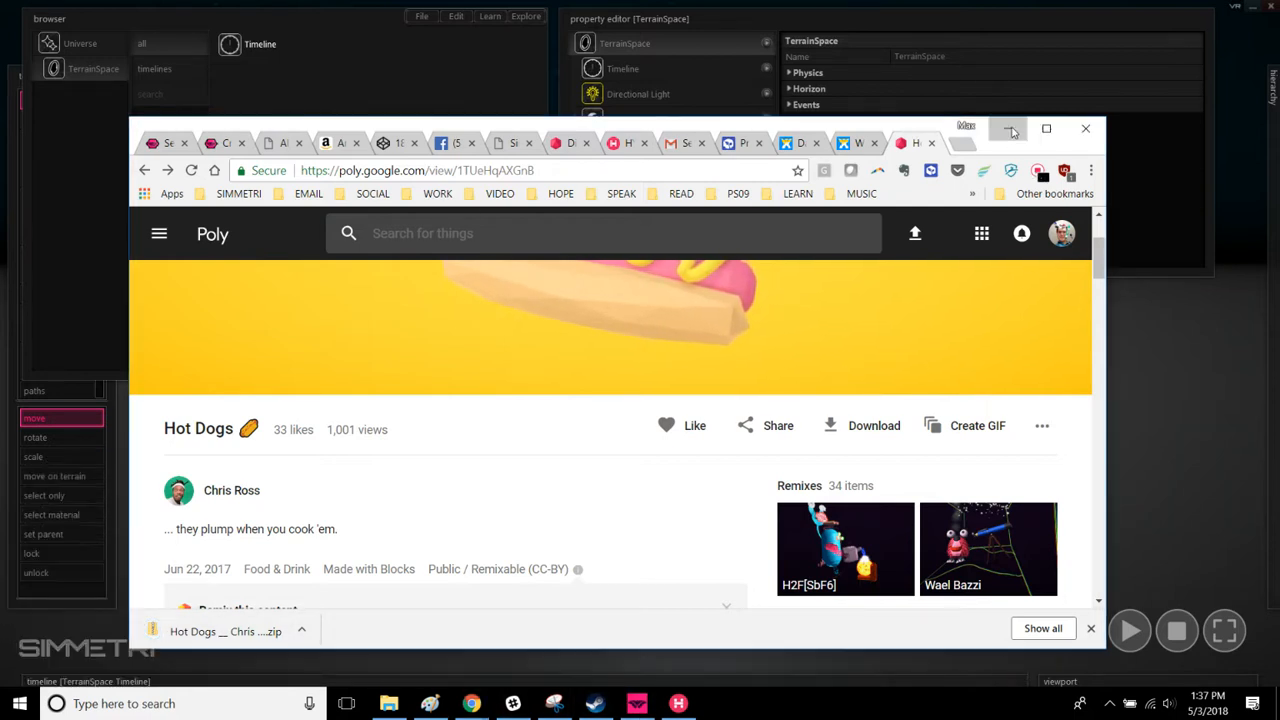
left_click(486, 110)
left_click(422, 17)
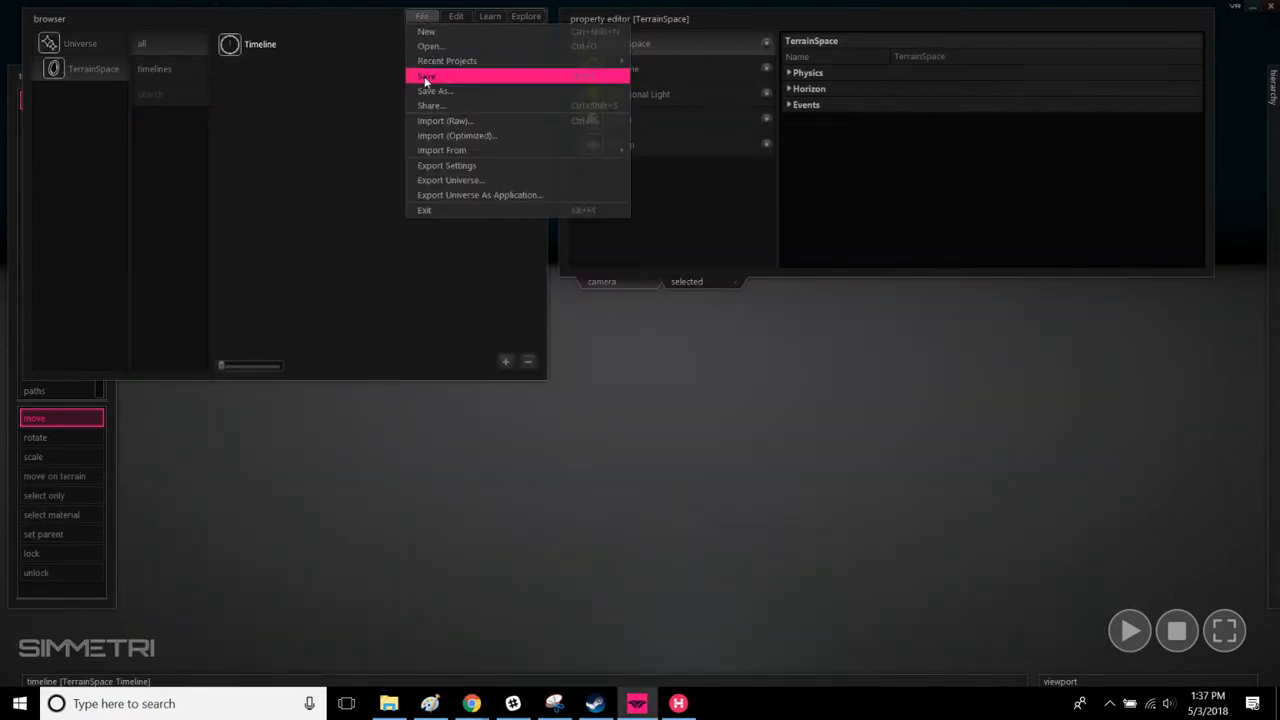
left_click(503, 137)
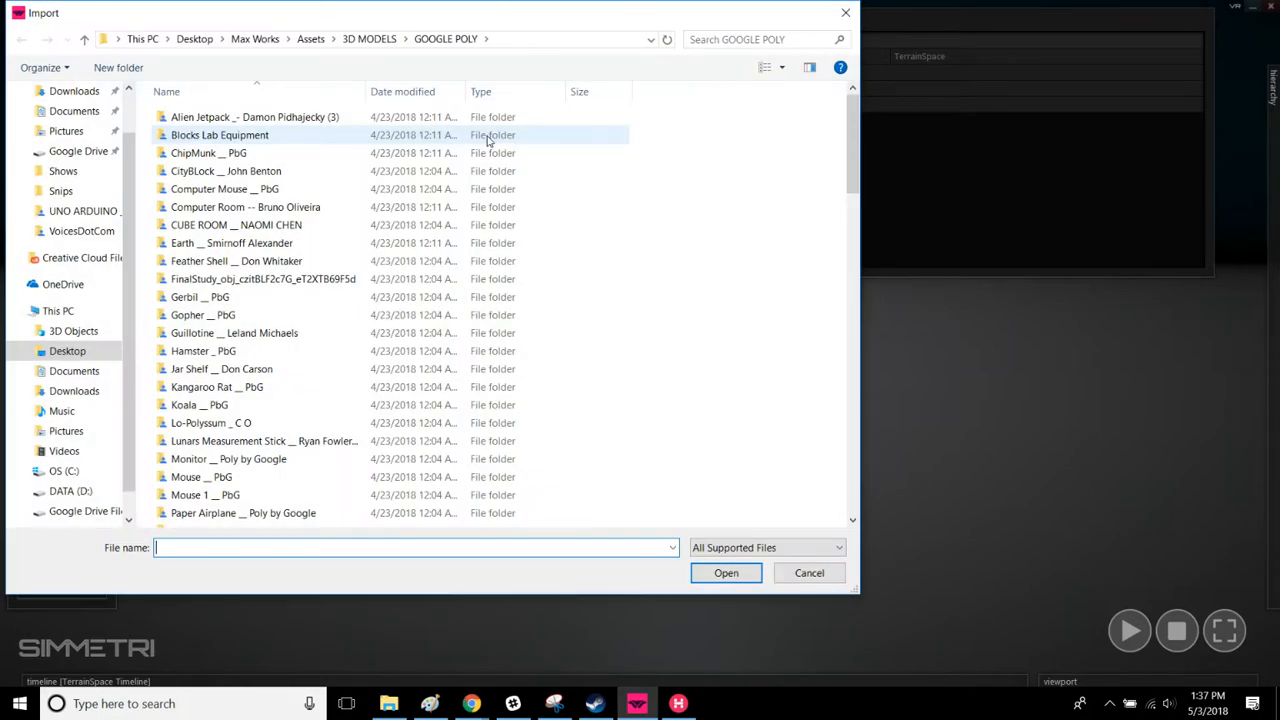
scroll(290, 265, "down", 15)
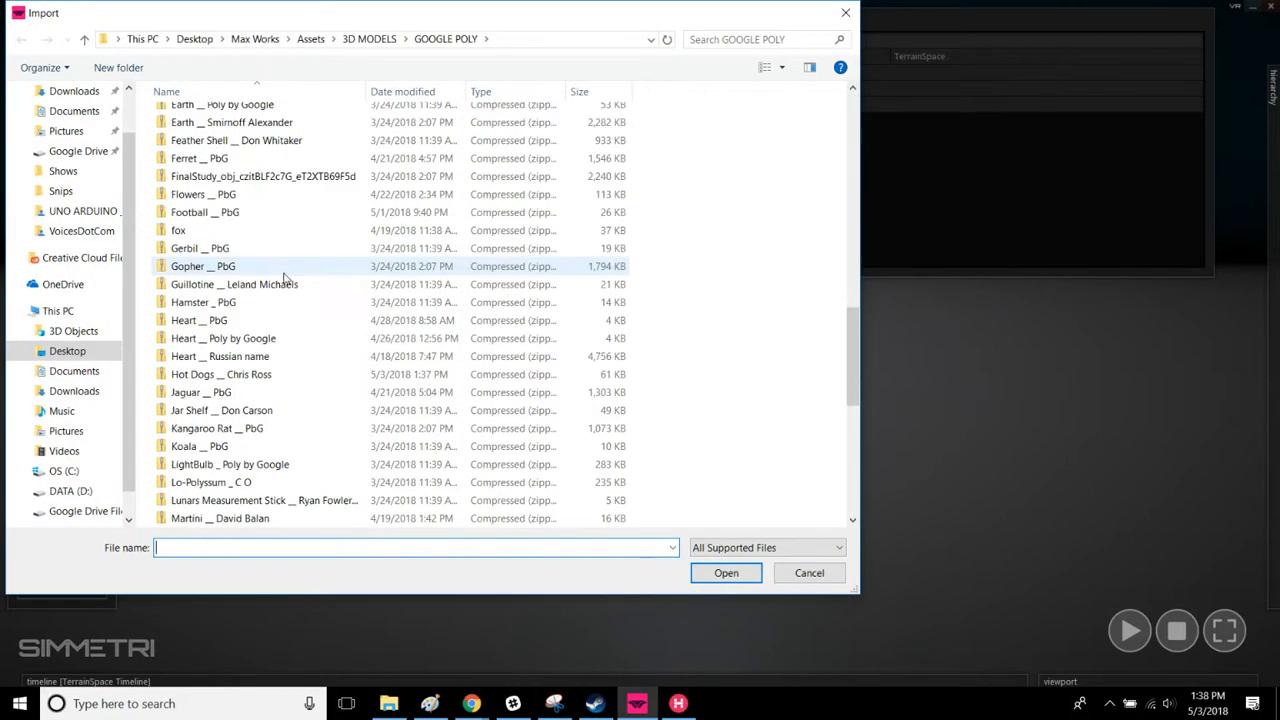
left_click(230, 374)
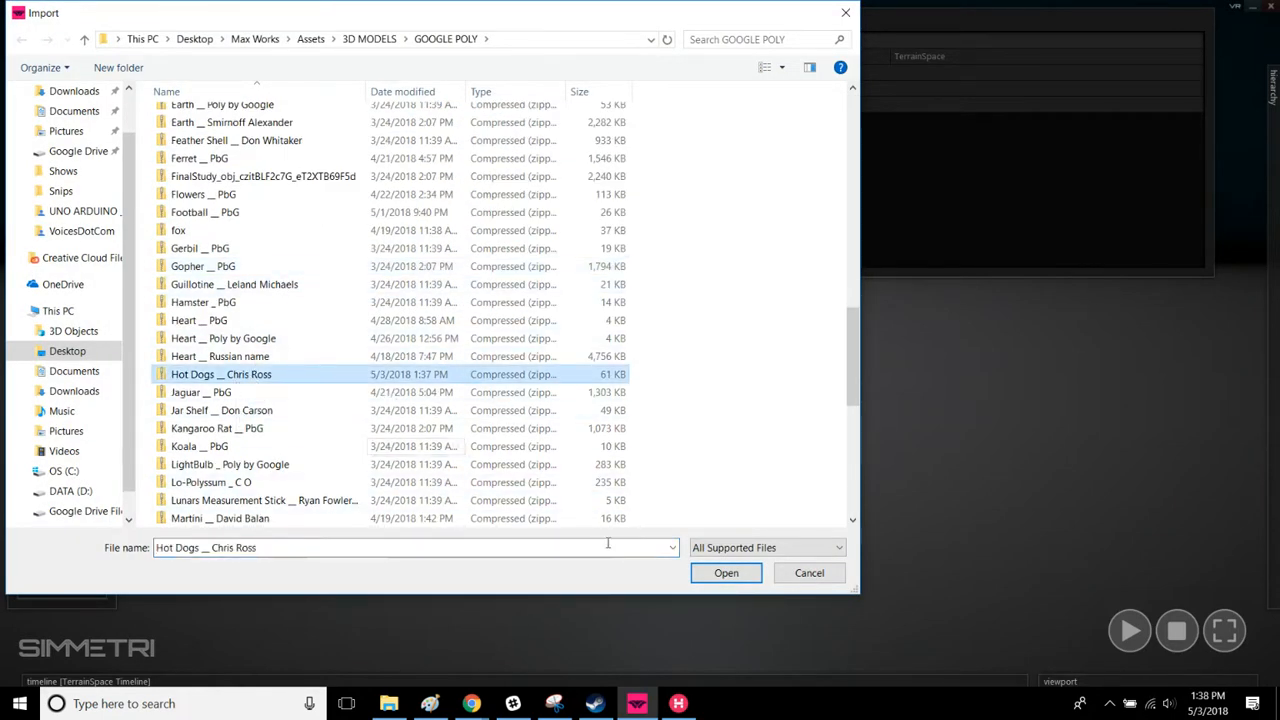
left_click(727, 573)
Step: Select the imported hot dogs on the moon ground and frame them
right_click_drag(729, 577, 640, 343)
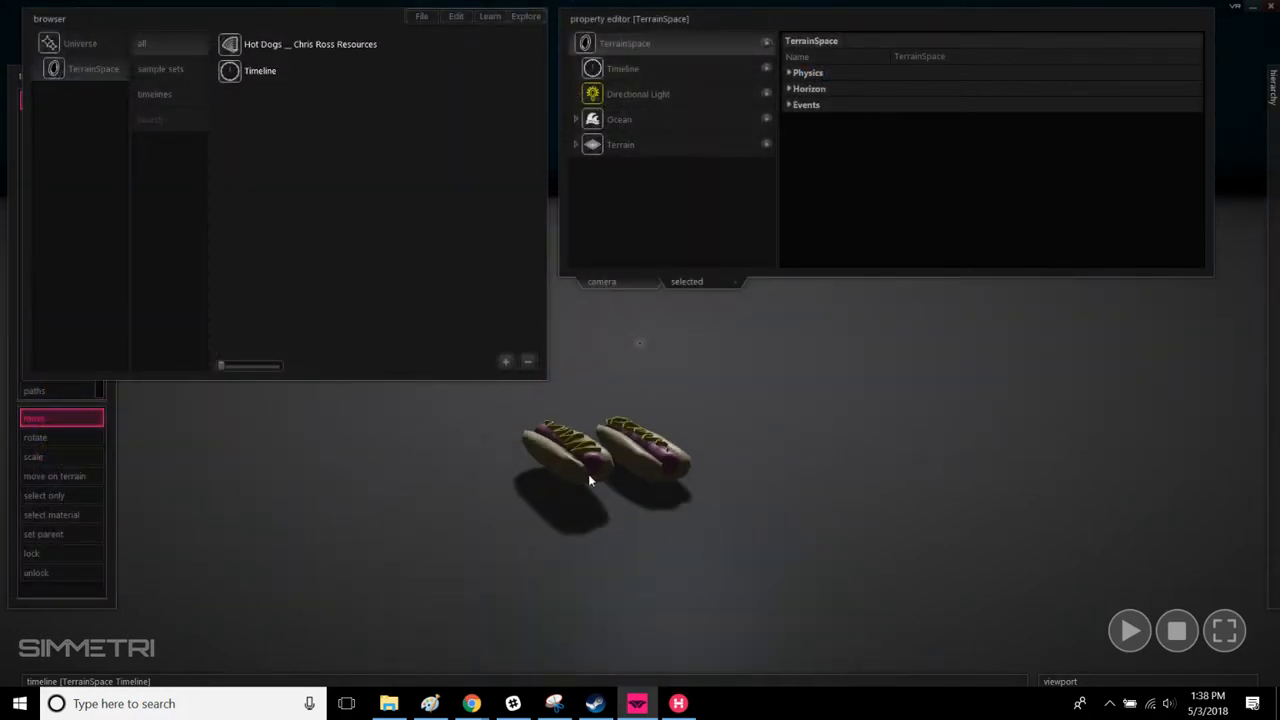
right_click_drag(659, 300, 640, 343)
left_click(742, 404)
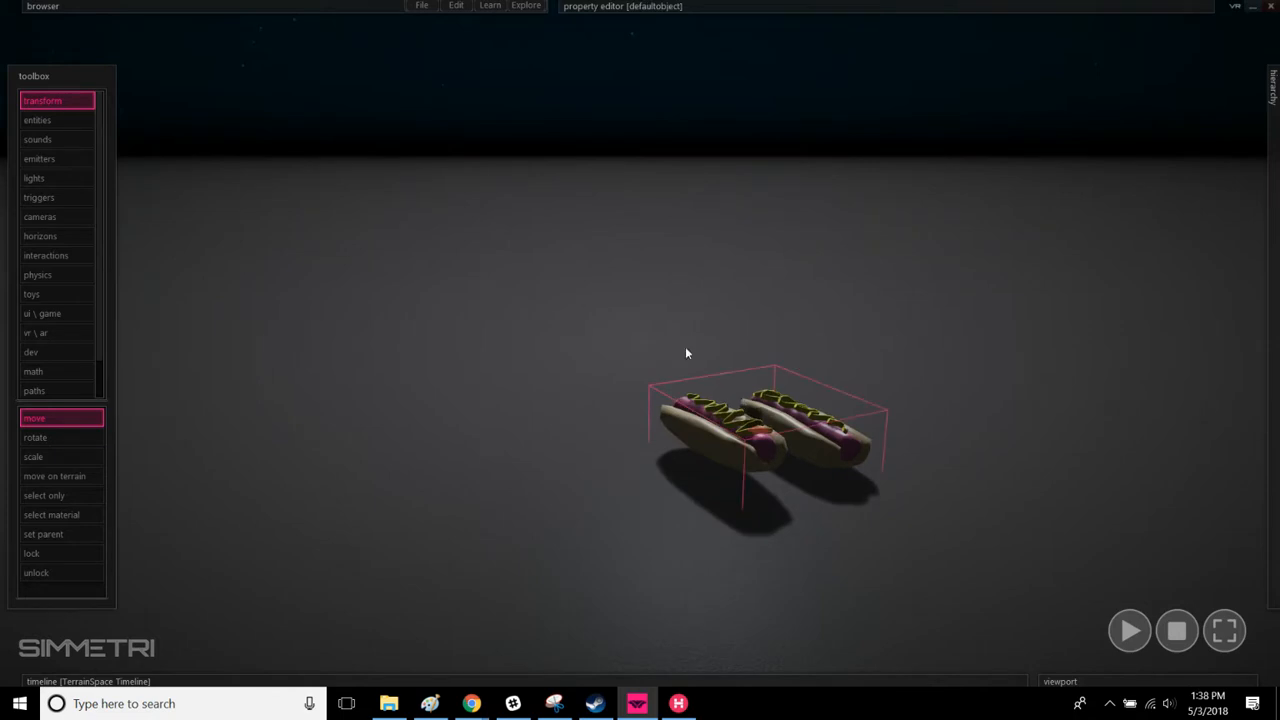
right_click_drag(521, 204, 531, 210)
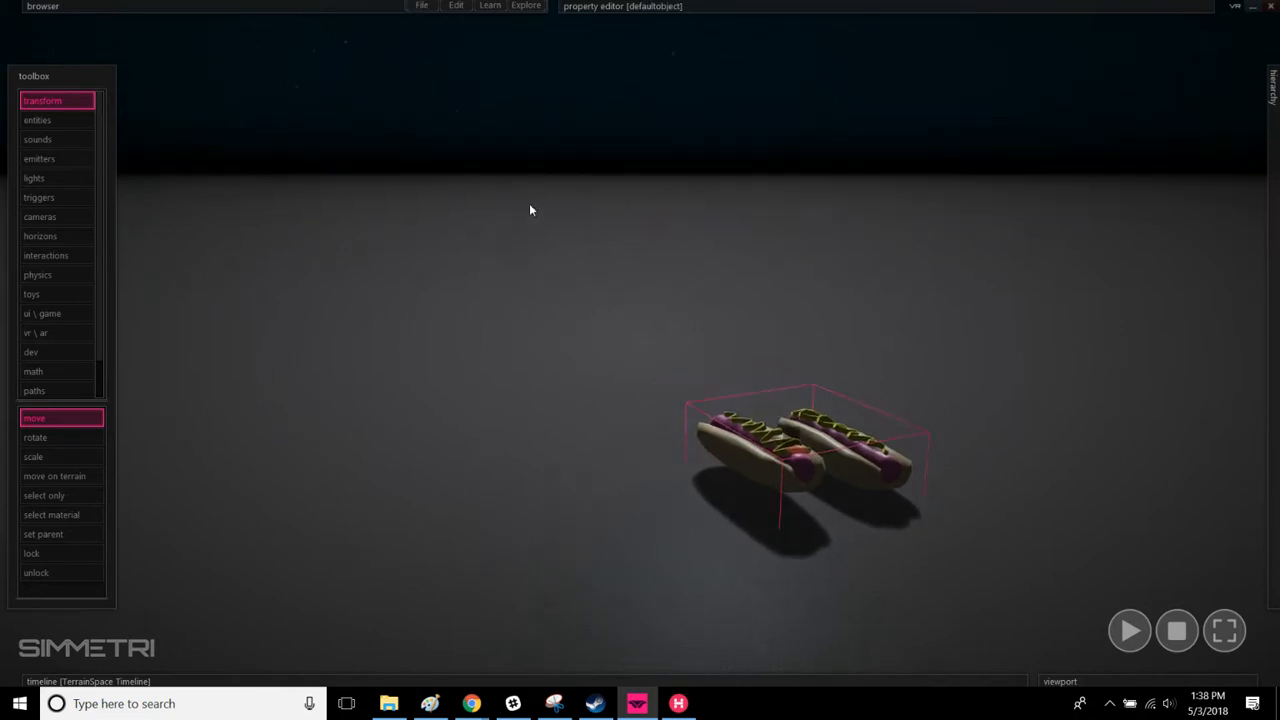
Step: Bring the "Heart __ Poly by Google" zip into the scene with the optimized import
left_click(421, 6)
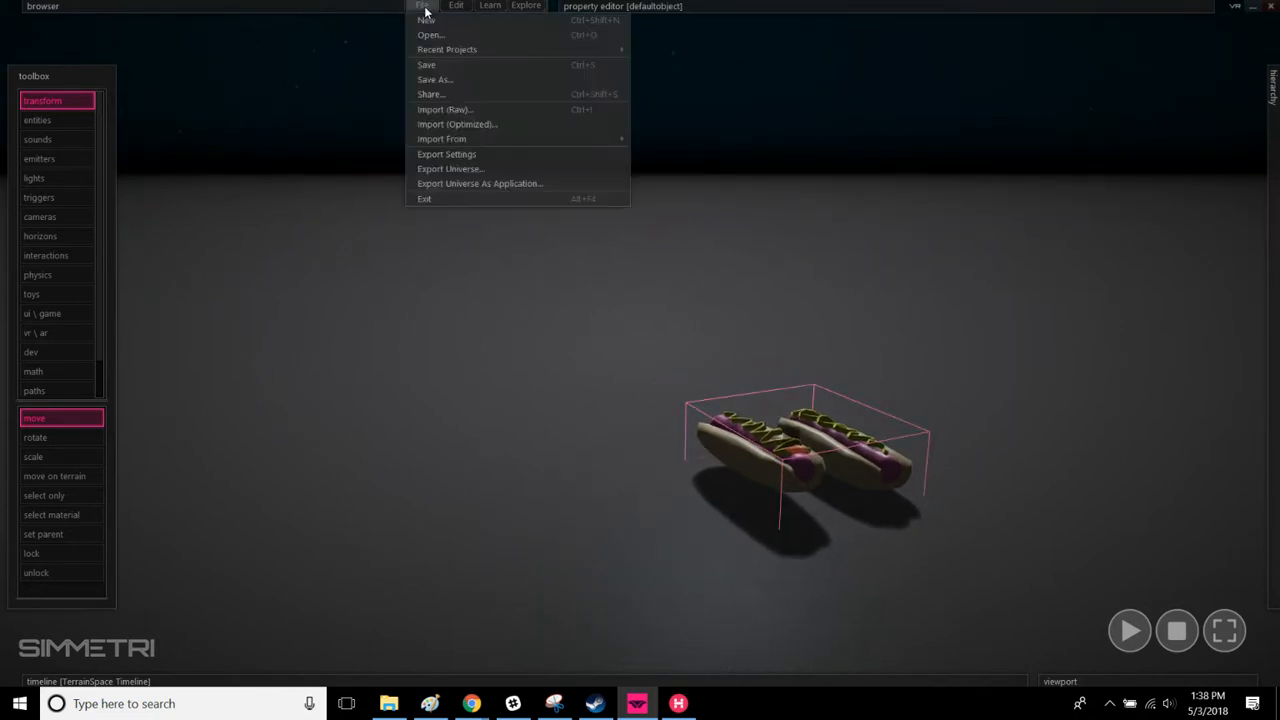
left_click(474, 124)
scroll(235, 333, "down", 6)
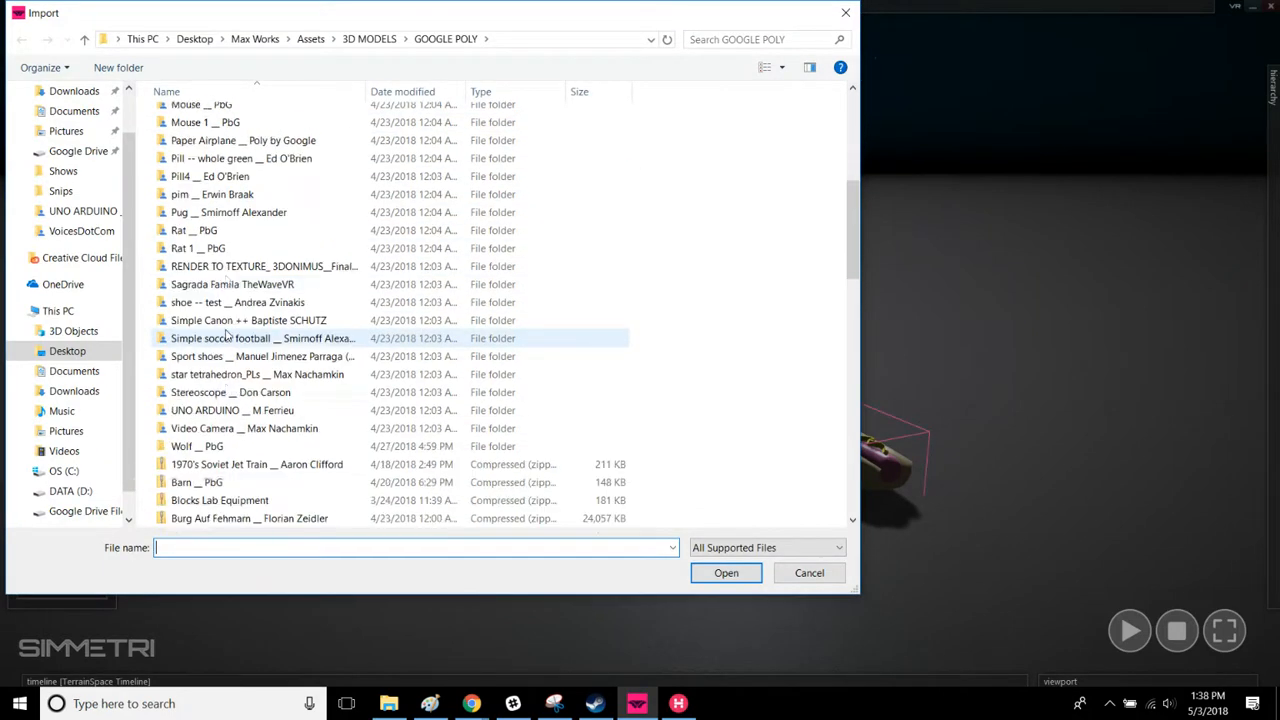
scroll(227, 336, "down", 2)
scroll(227, 336, "up", 3)
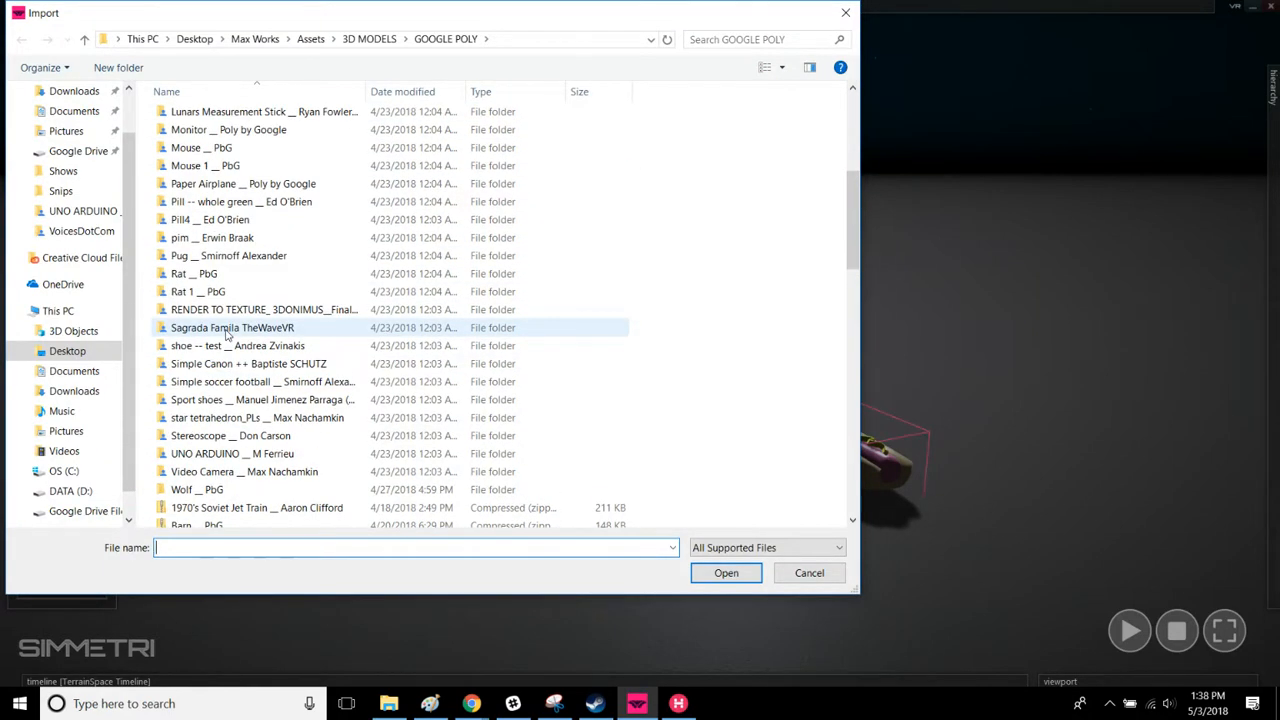
scroll(227, 336, "up", 3)
scroll(225, 338, "down", 8)
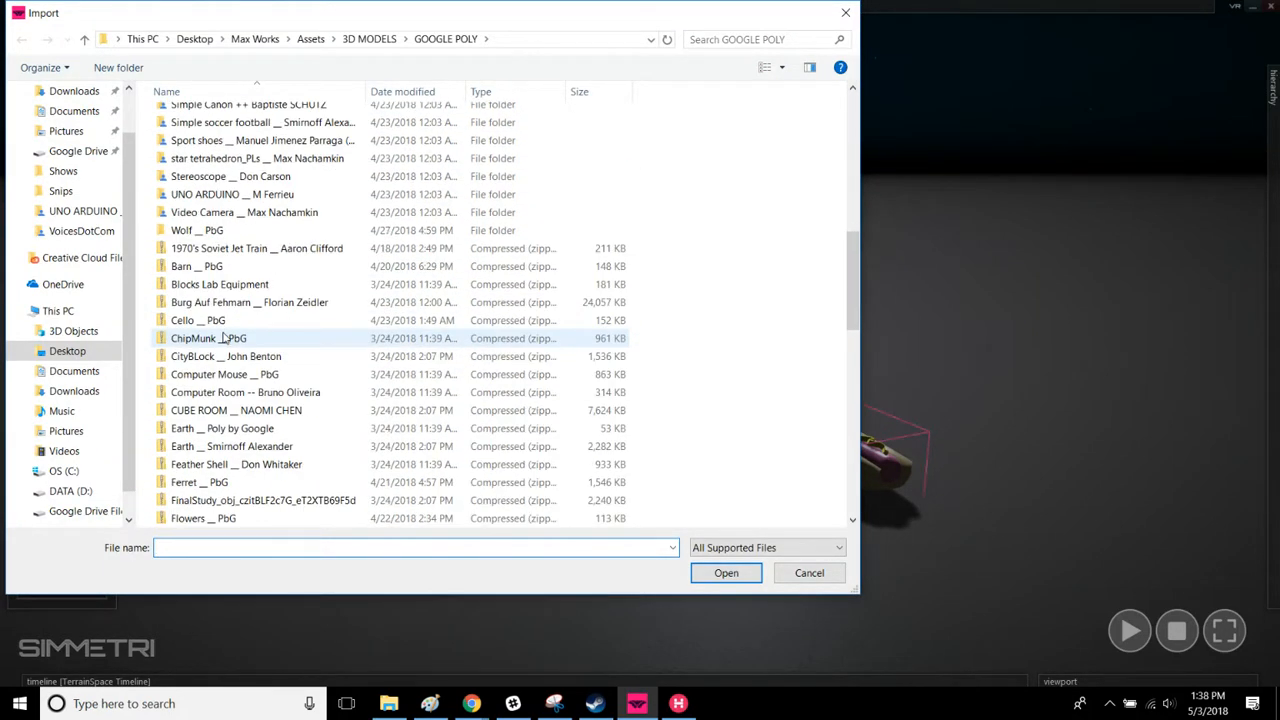
scroll(232, 370, "down", 3)
scroll(240, 400, "down", 2)
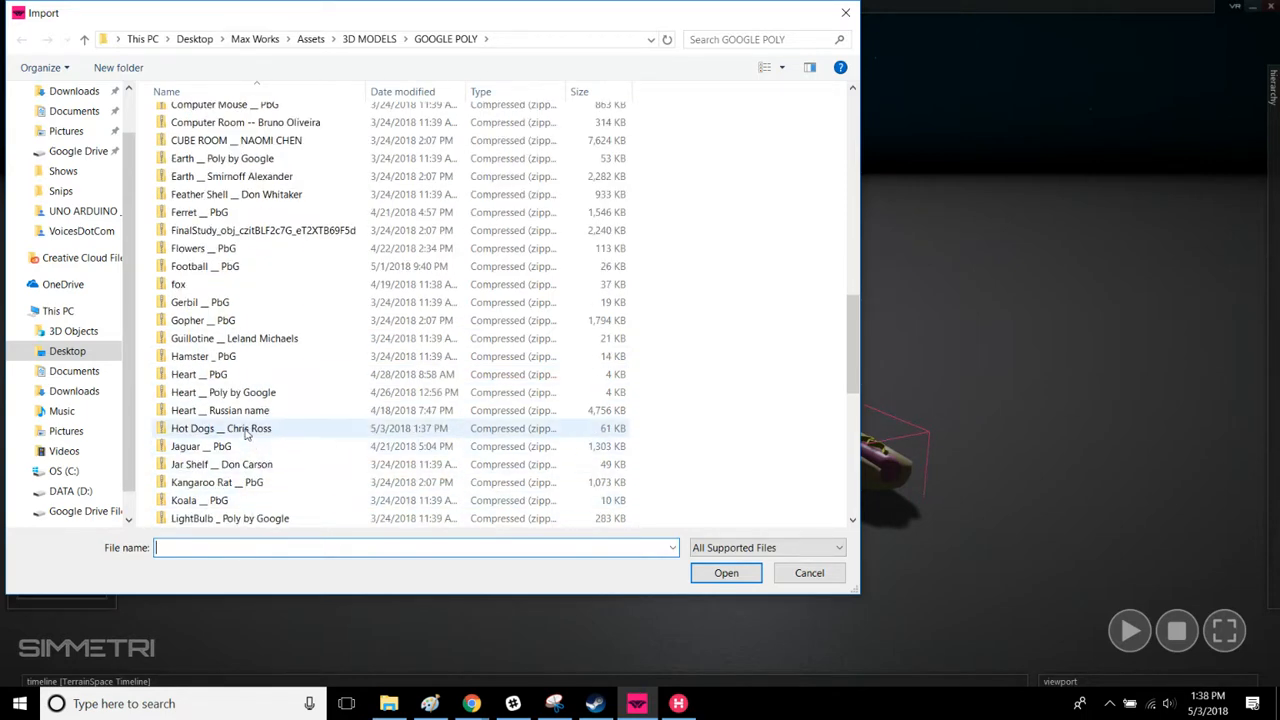
left_click(236, 394)
left_click(726, 573)
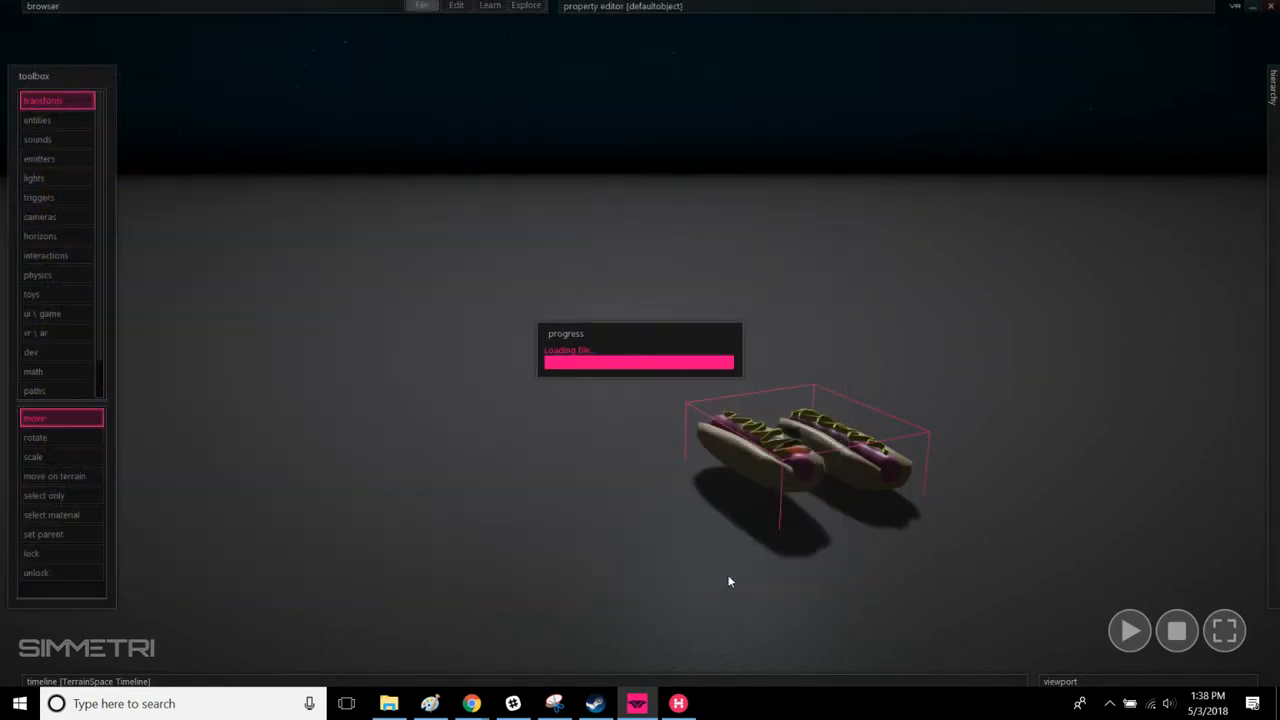
Step: Look over the imported heart and the hot dogs from several angles
left_click(804, 351)
left_click_drag(804, 355, 449, 298)
left_click(646, 290)
right_click_drag(646, 290, 445, 255)
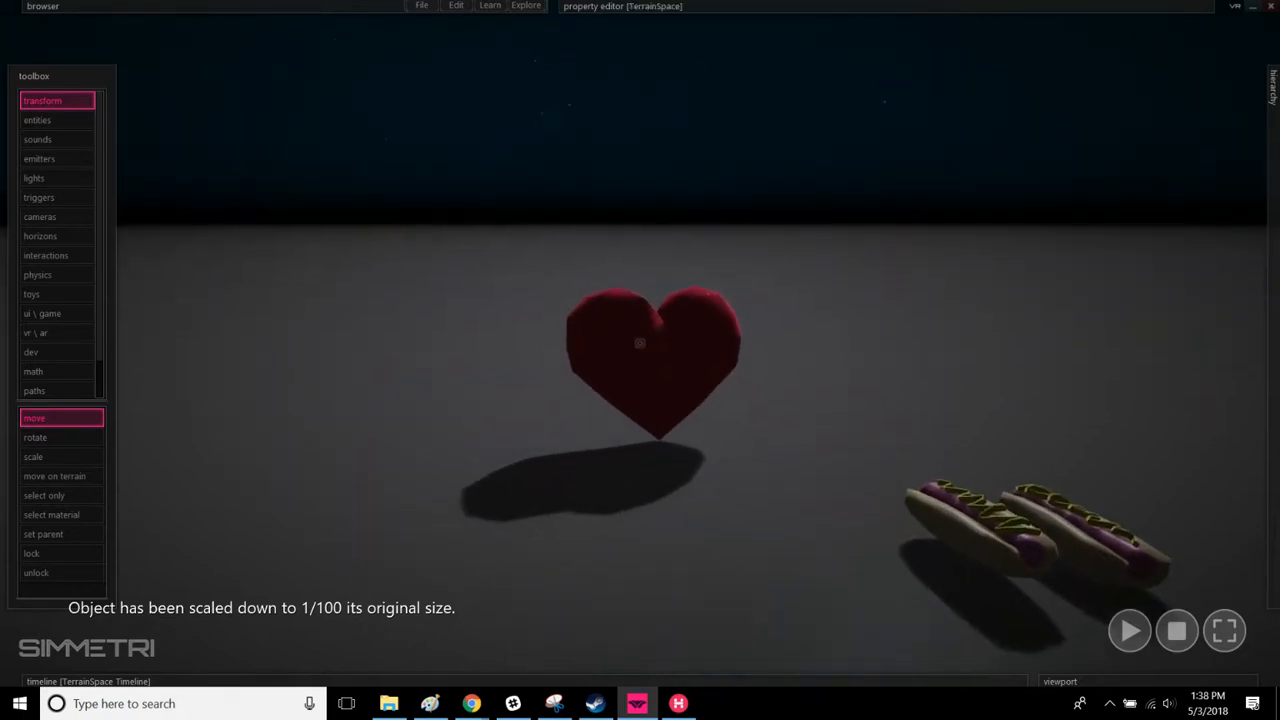
right_click_drag(640, 343, 640, 220)
middle_click_drag(640, 343, 640, 343)
right_click_drag(640, 343, 640, 343)
Step: Move the heart farther back on the ground, away from the hot dogs, and clear the selection
left_click(764, 335)
right_click_drag(771, 320, 1013, 309)
left_click(744, 511)
left_click(769, 343)
mouse_move(766, 322)
right_mouse_down()
mouse_move(754, 311)
mouse_move(780, 329)
mouse_move(747, 326)
right_mouse_up()
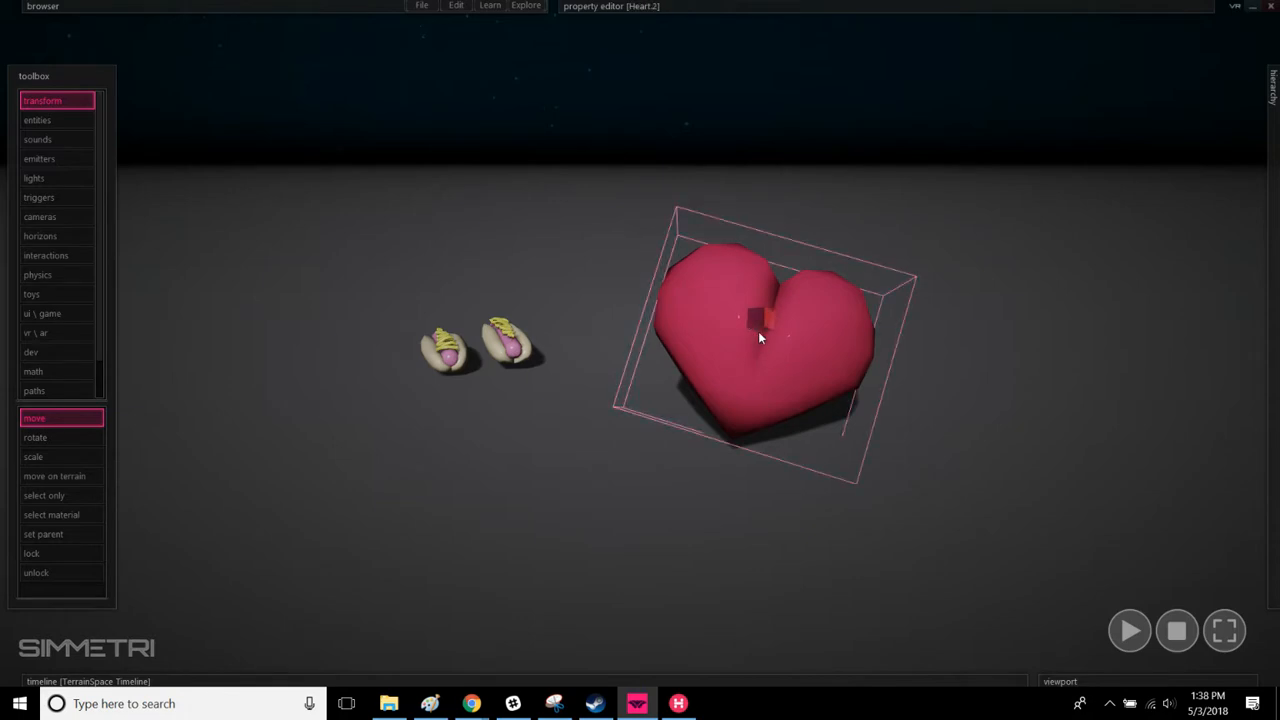
left_click_drag(761, 331, 815, 275)
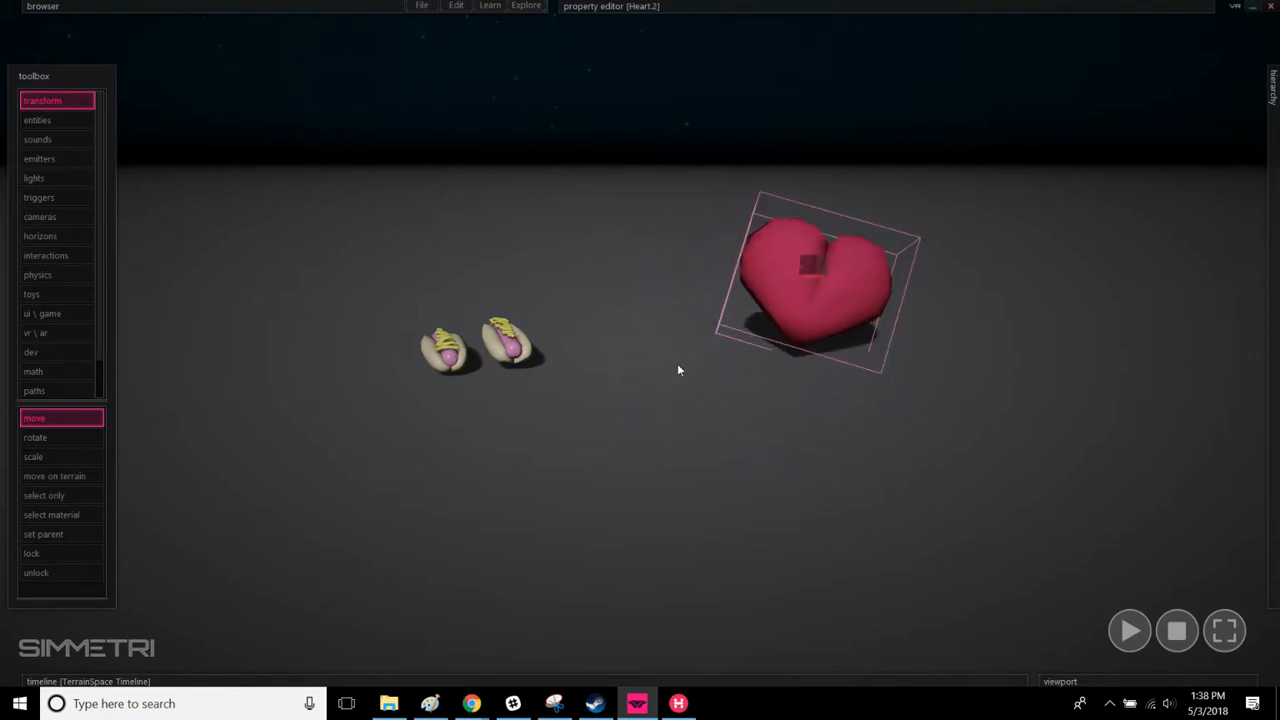
left_click_drag(585, 292, 395, 402)
left_click(830, 416)
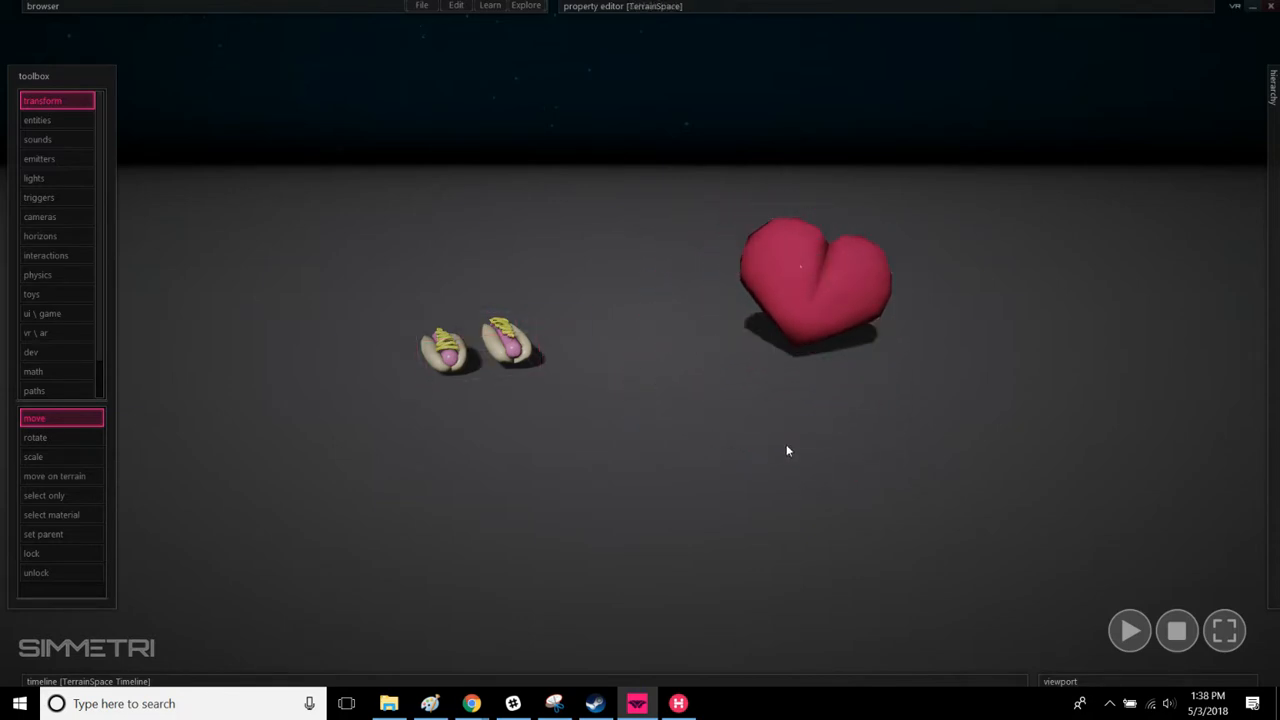
Step: Select the heart, examine its properties in the property editor, and deselect it
right_click_drag(777, 450, 734, 439)
right_click_drag(813, 260, 783, 410)
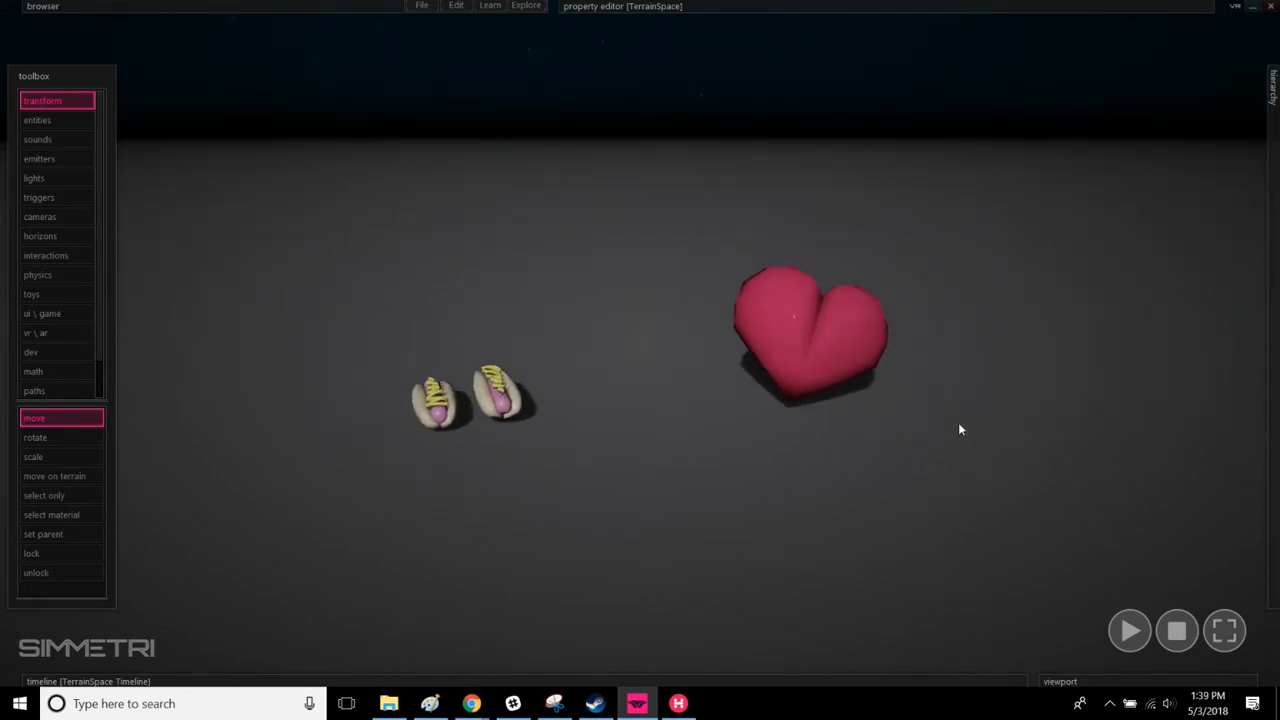
left_click_drag(934, 258, 737, 410)
mouse_move(650, 6)
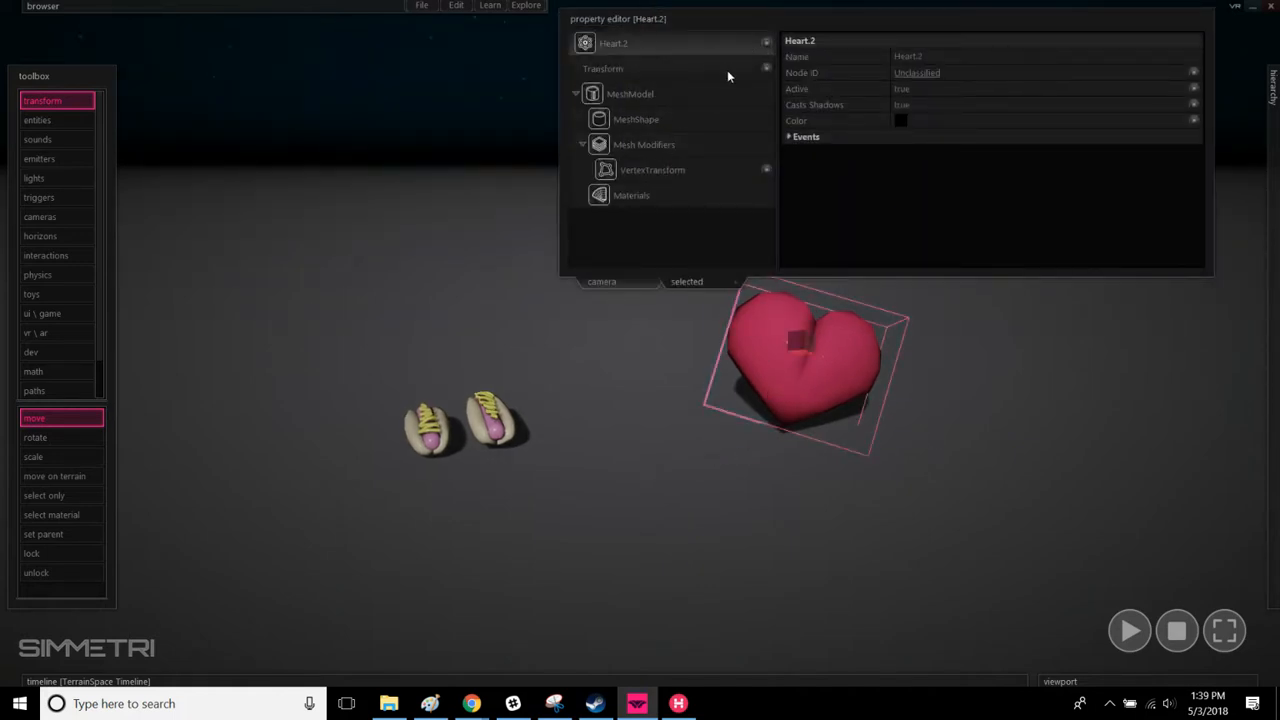
left_click(1083, 454)
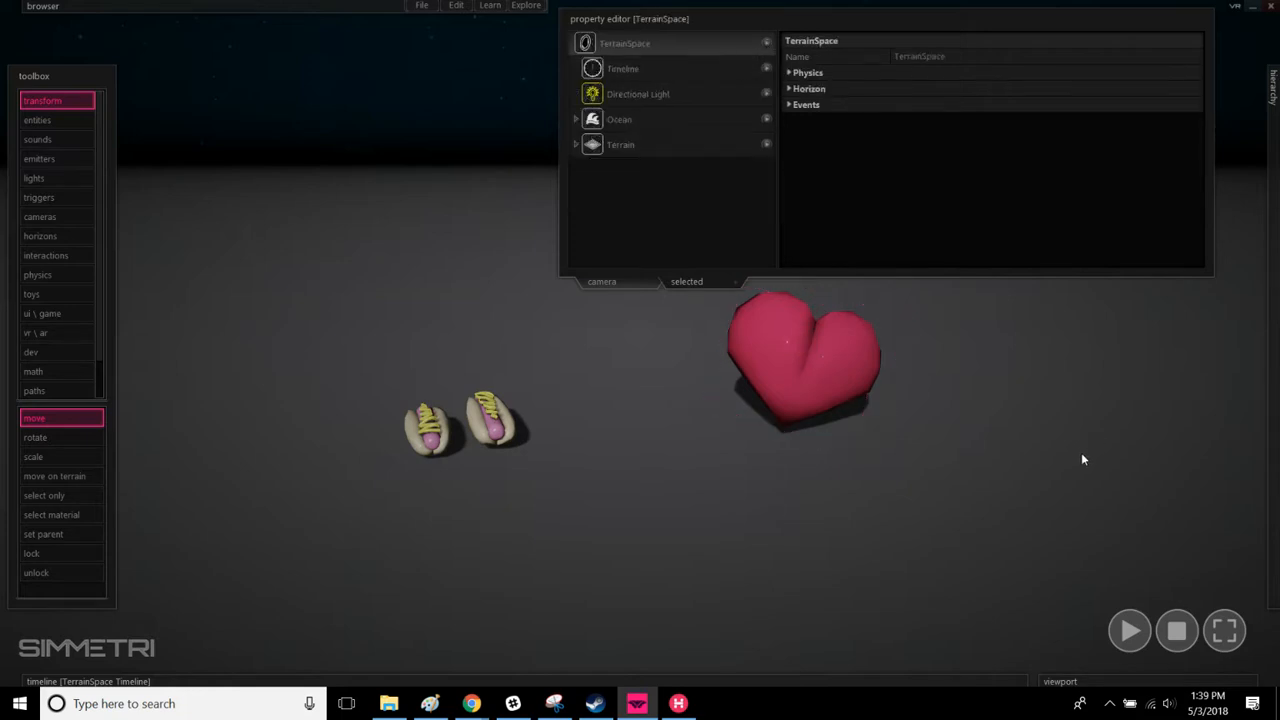
Step: Start playback, select the hot dogs and heart together, and lift both above the moon ground
right_click_drag(1083, 456, 1035, 401)
key("space")
left_click_drag(938, 198, 500, 362)
left_click_drag(646, 325, 659, 298)
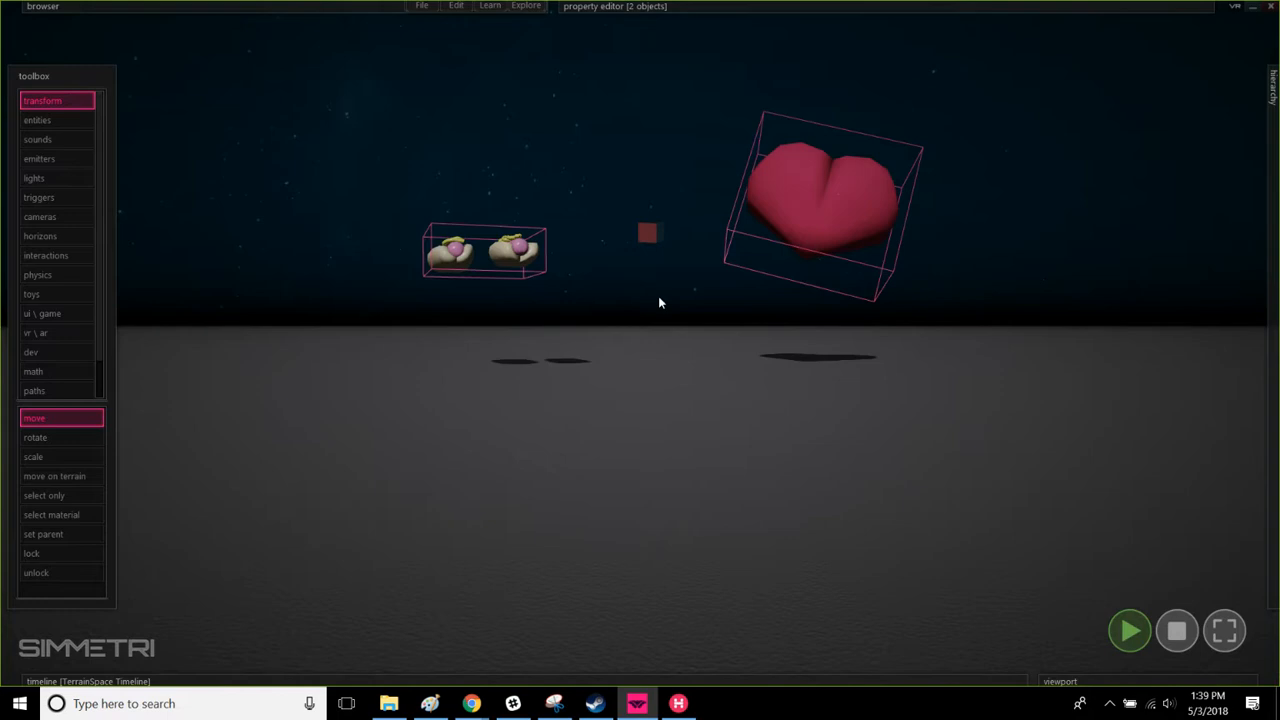
Step: Select only the heart and add a RigidBody component to it
left_click(917, 507)
left_click(836, 200)
mouse_move(611, 6)
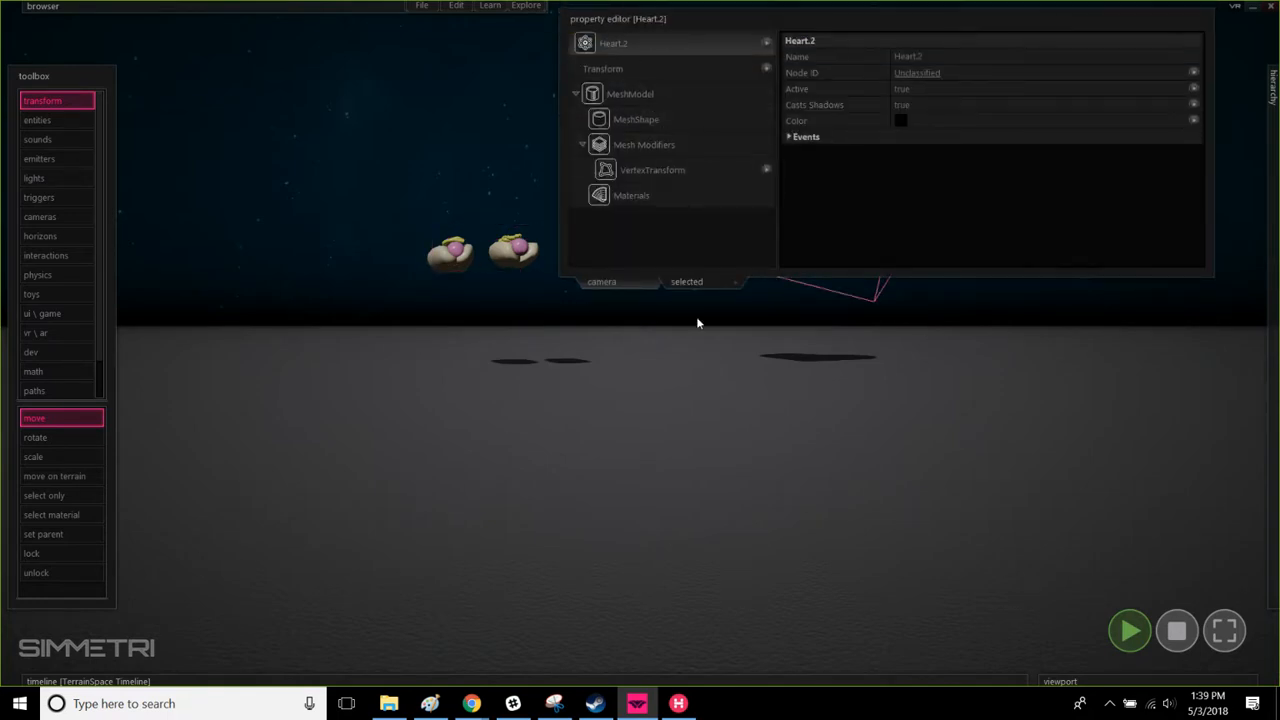
right_click_drag(697, 323, 748, 374)
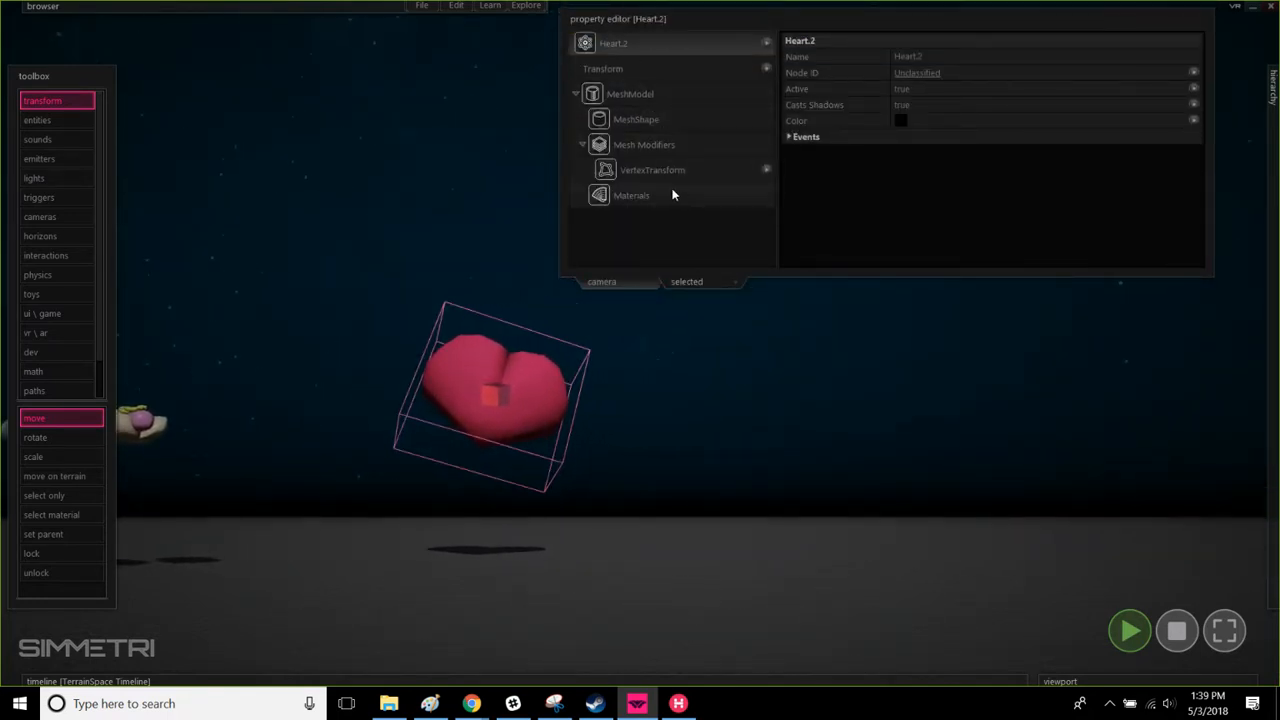
left_click(618, 338)
left_click_drag(618, 338, 404, 490)
left_click(768, 47)
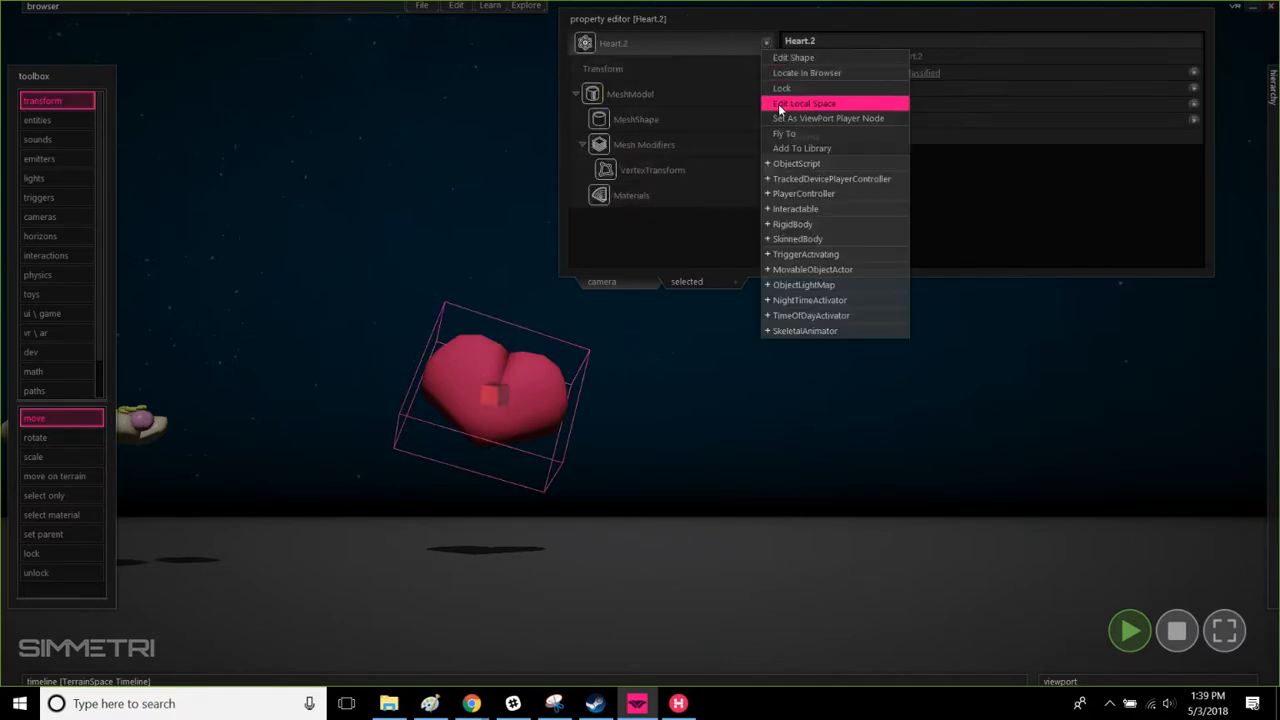
left_click(833, 222)
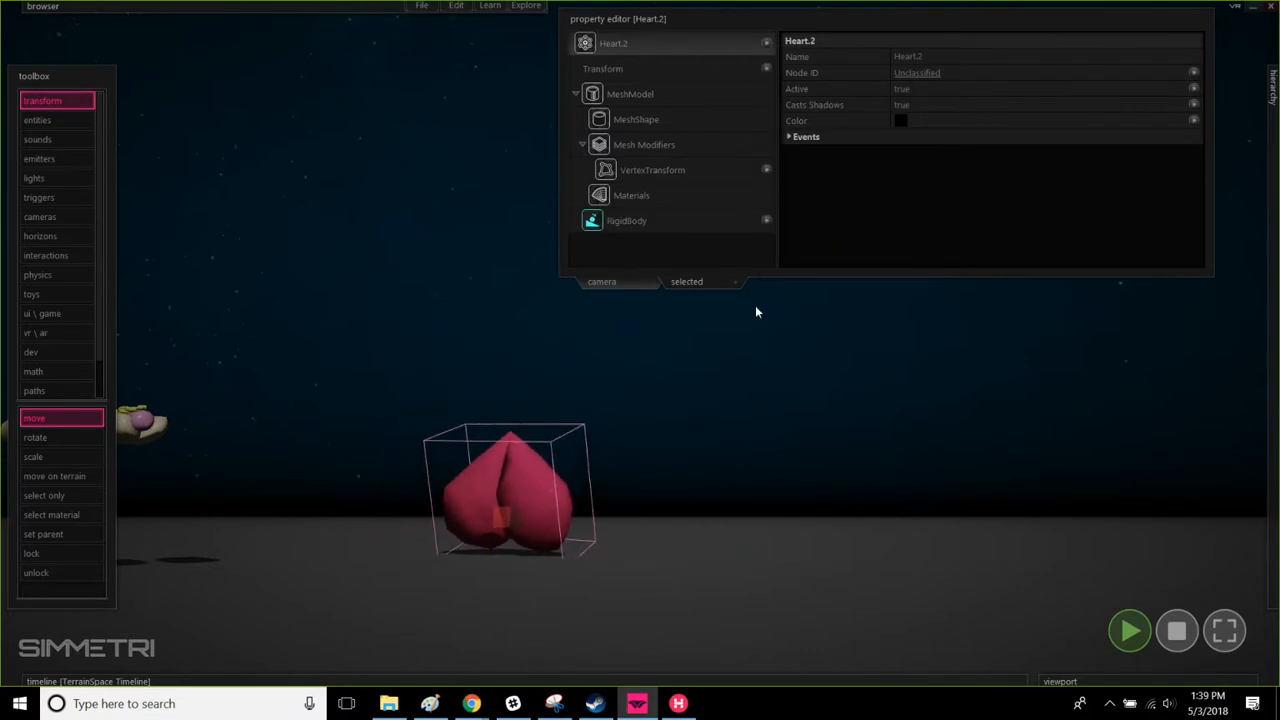
Step: Stop playback and raise the hot dogs and the heart above the moon ground again
key("space")
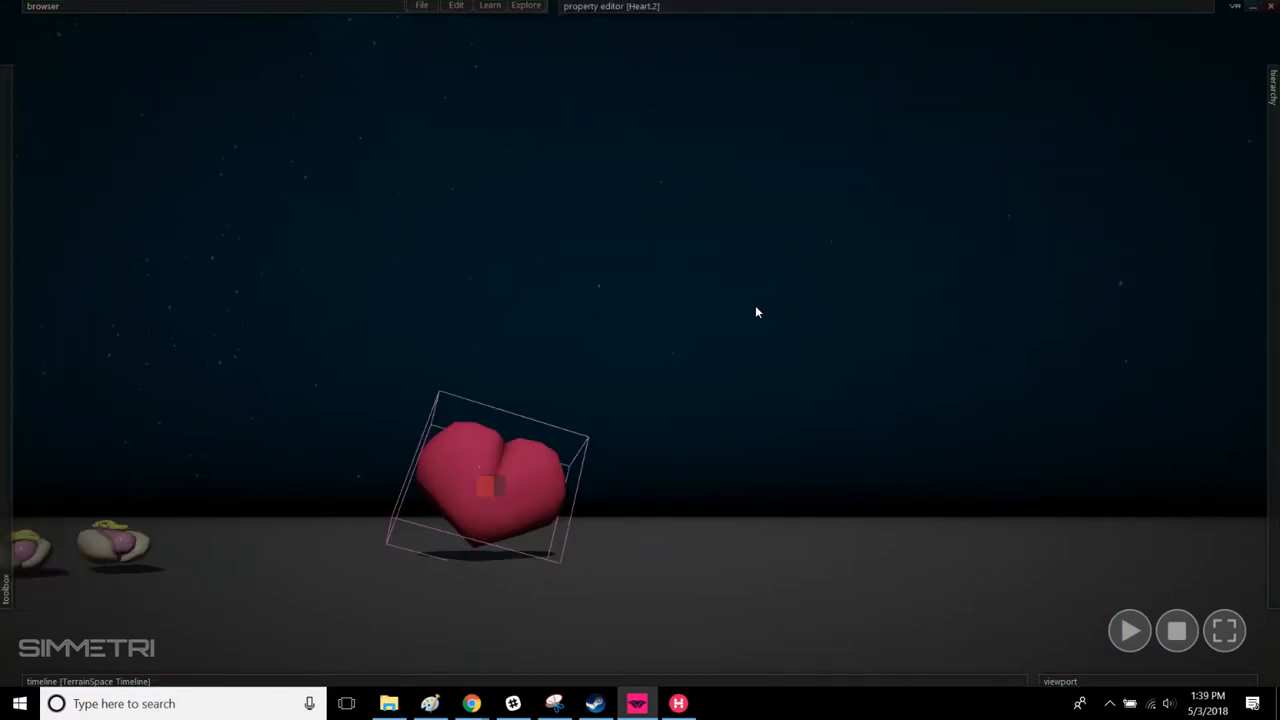
left_click_drag(673, 323, 208, 511)
left_click_drag(308, 517, 320, 410)
left_click_drag(662, 188, 448, 488)
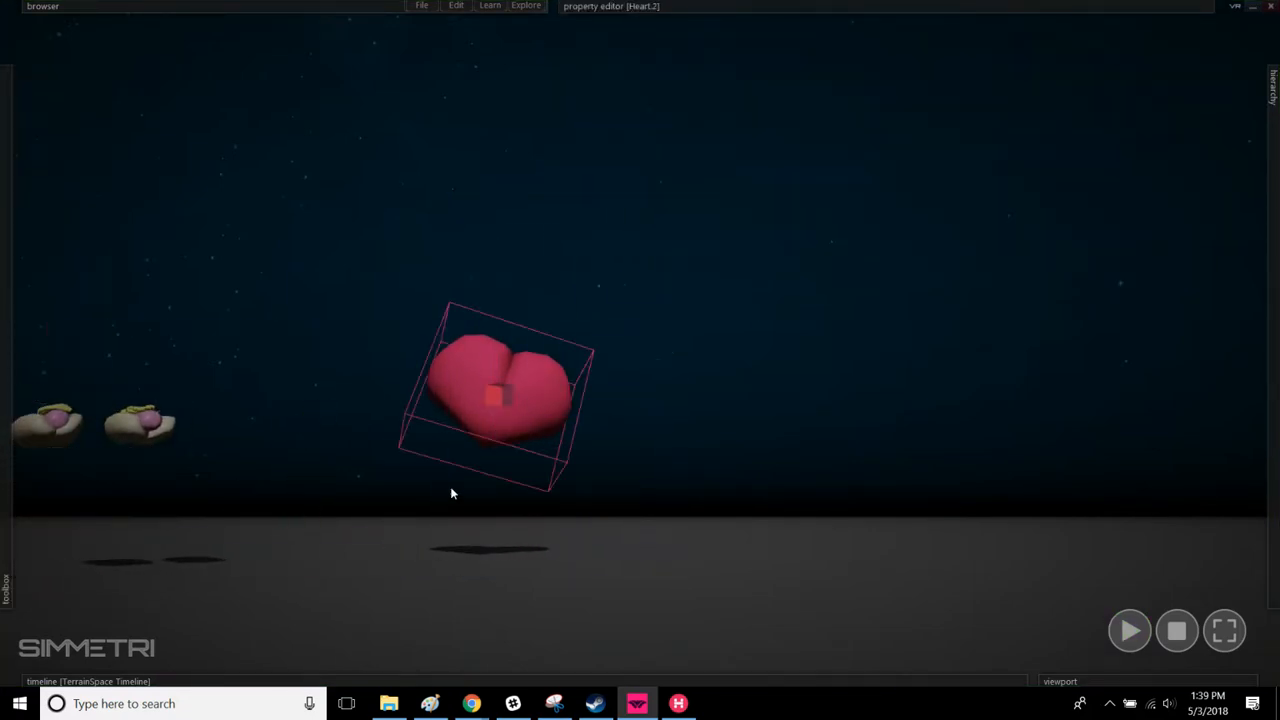
right_click_drag(448, 488, 610, 468)
Step: Turn off Movable in the heart's RigidBody, clear the selection, and start playback
mouse_move(690, 8)
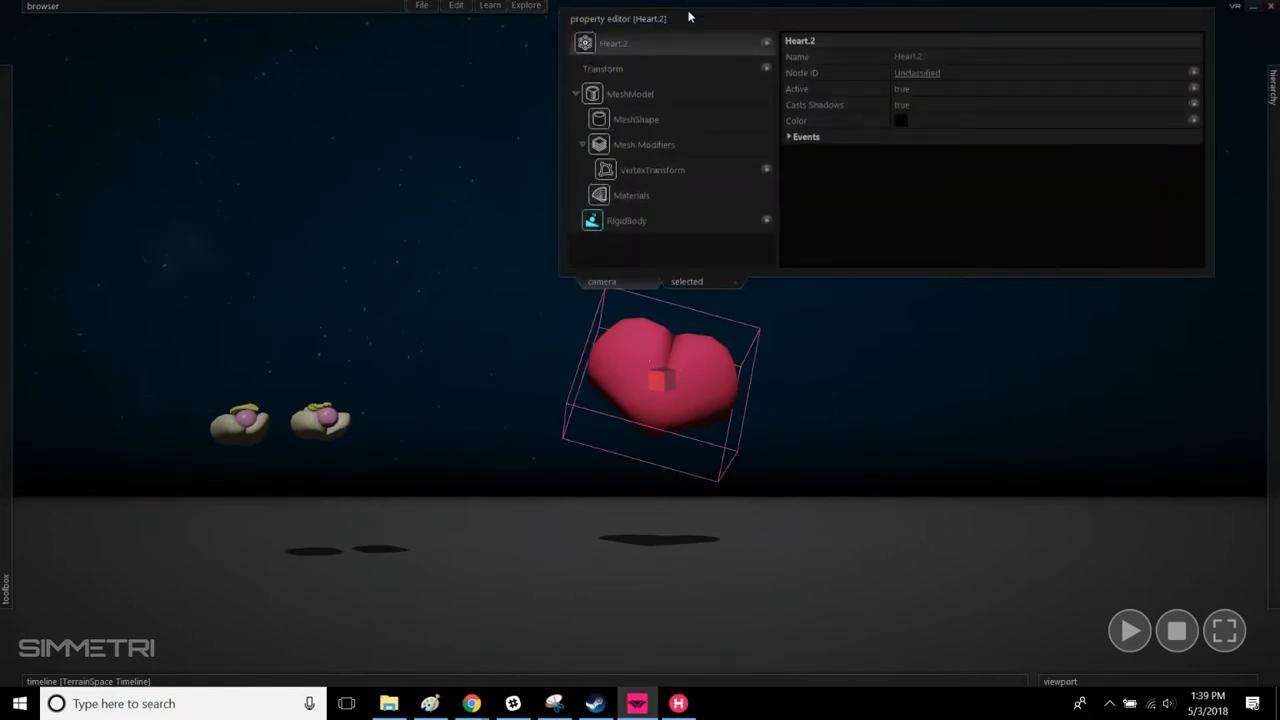
left_click(660, 222)
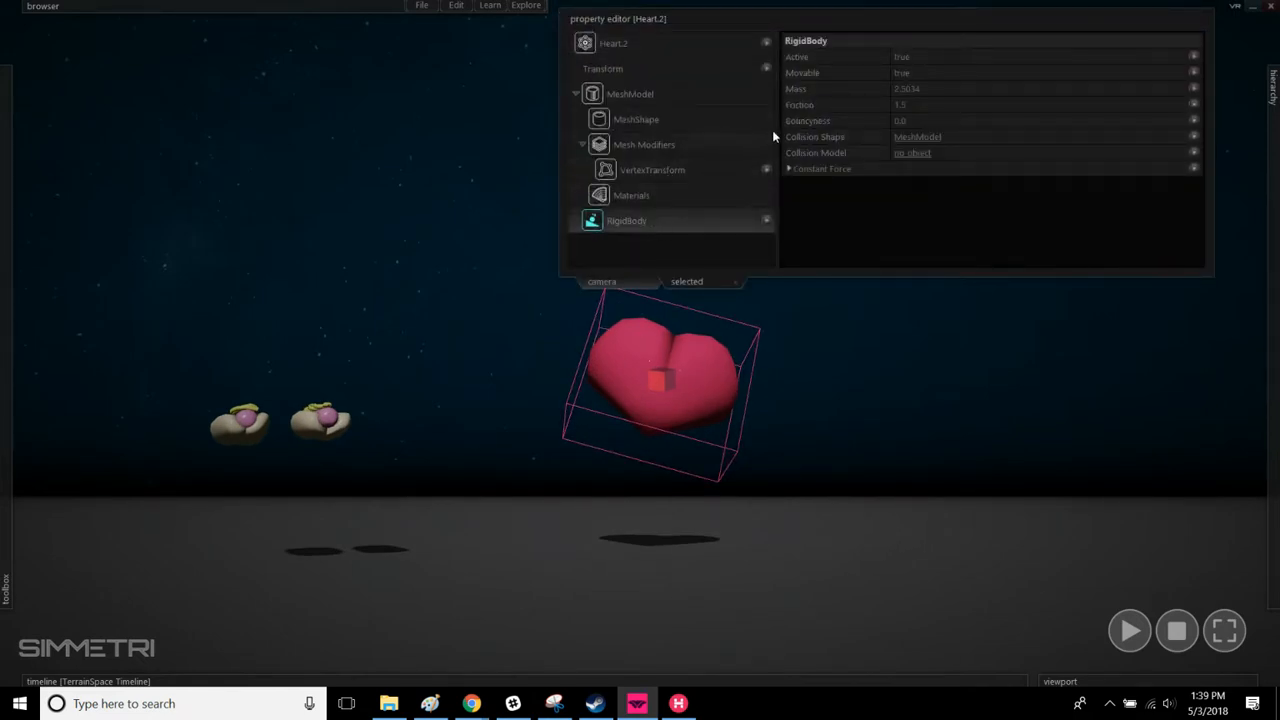
left_click(902, 77)
left_click(784, 272)
key("space")
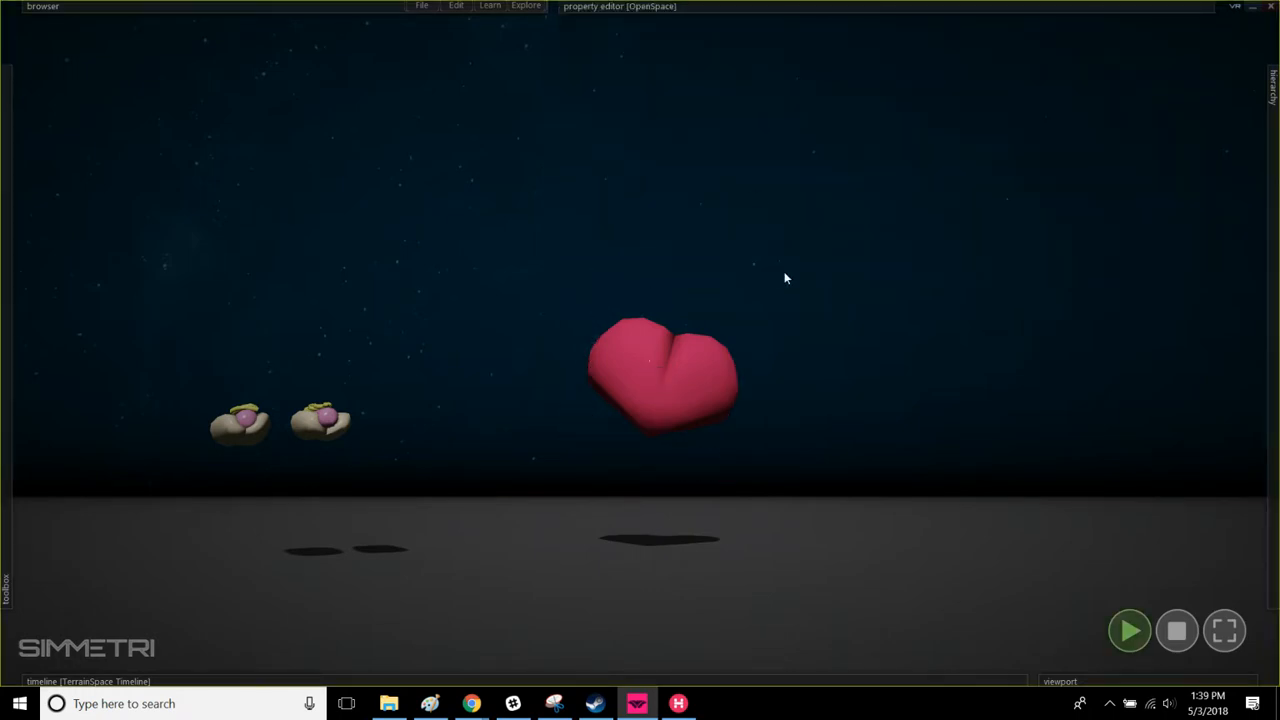
Step: Apply the grabbable fixed interaction to the heart
left_click(660, 391)
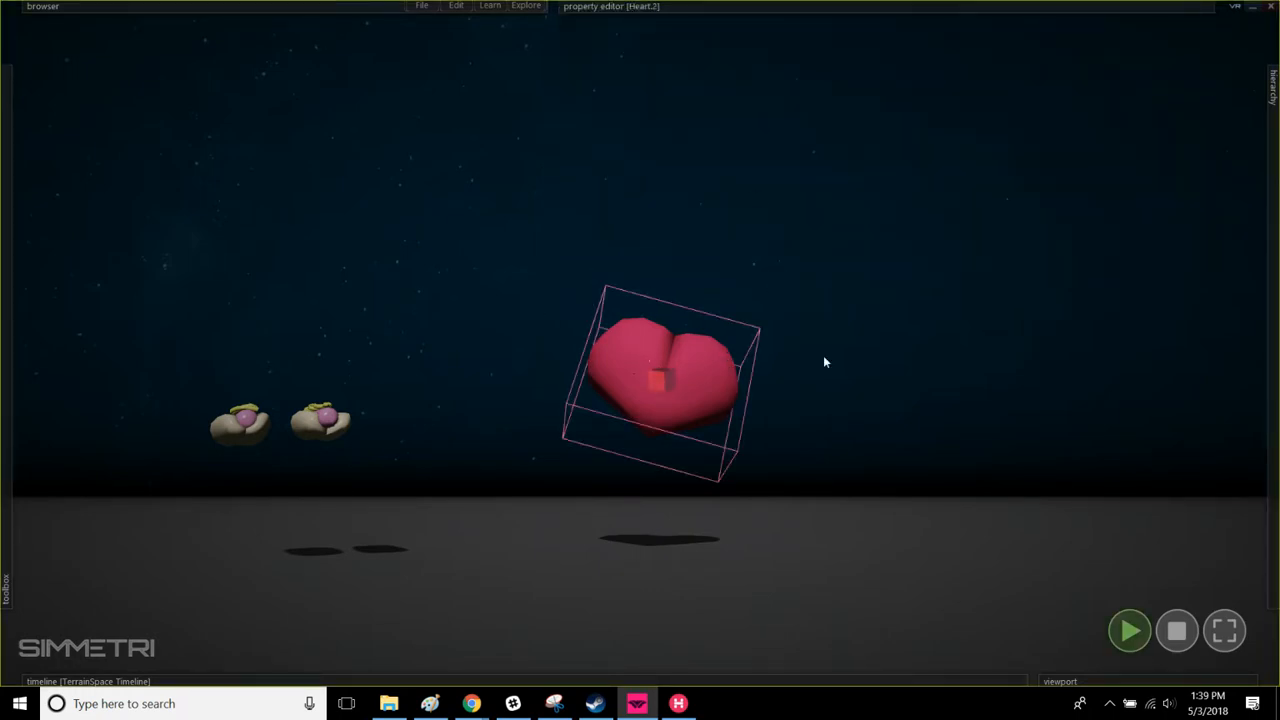
left_click(869, 536)
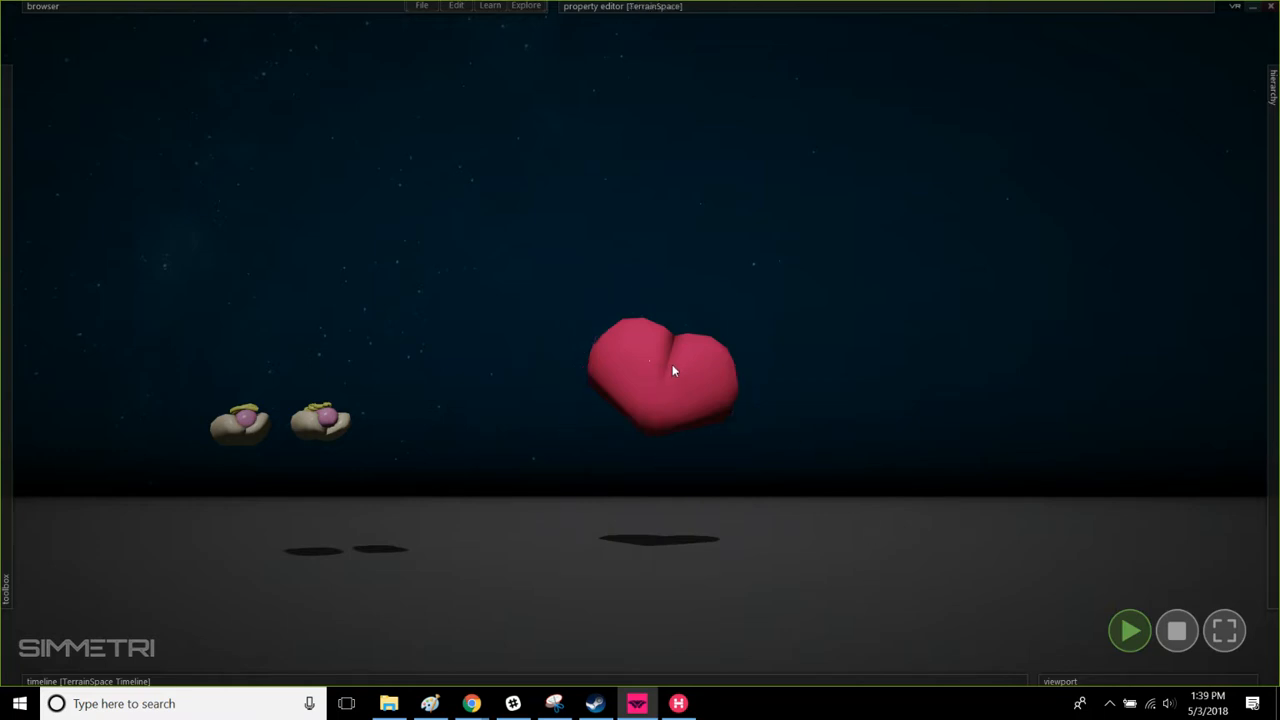
mouse_move(5, 251)
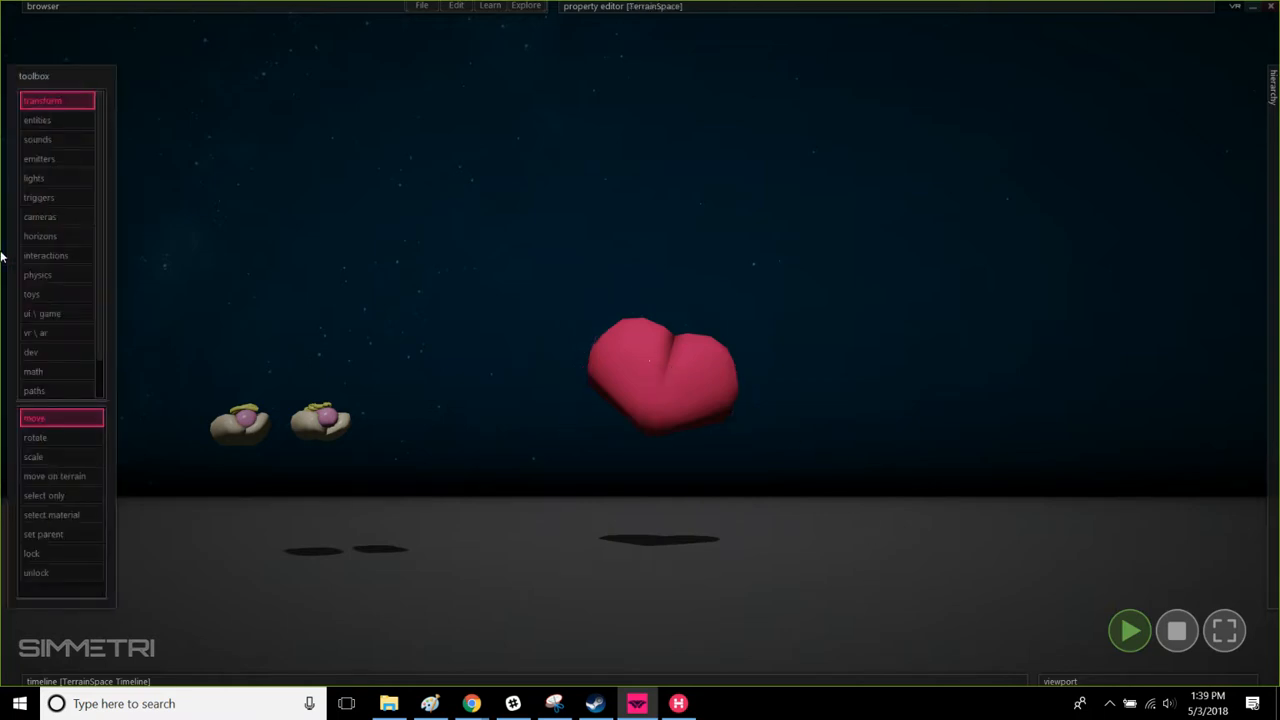
left_click(57, 258)
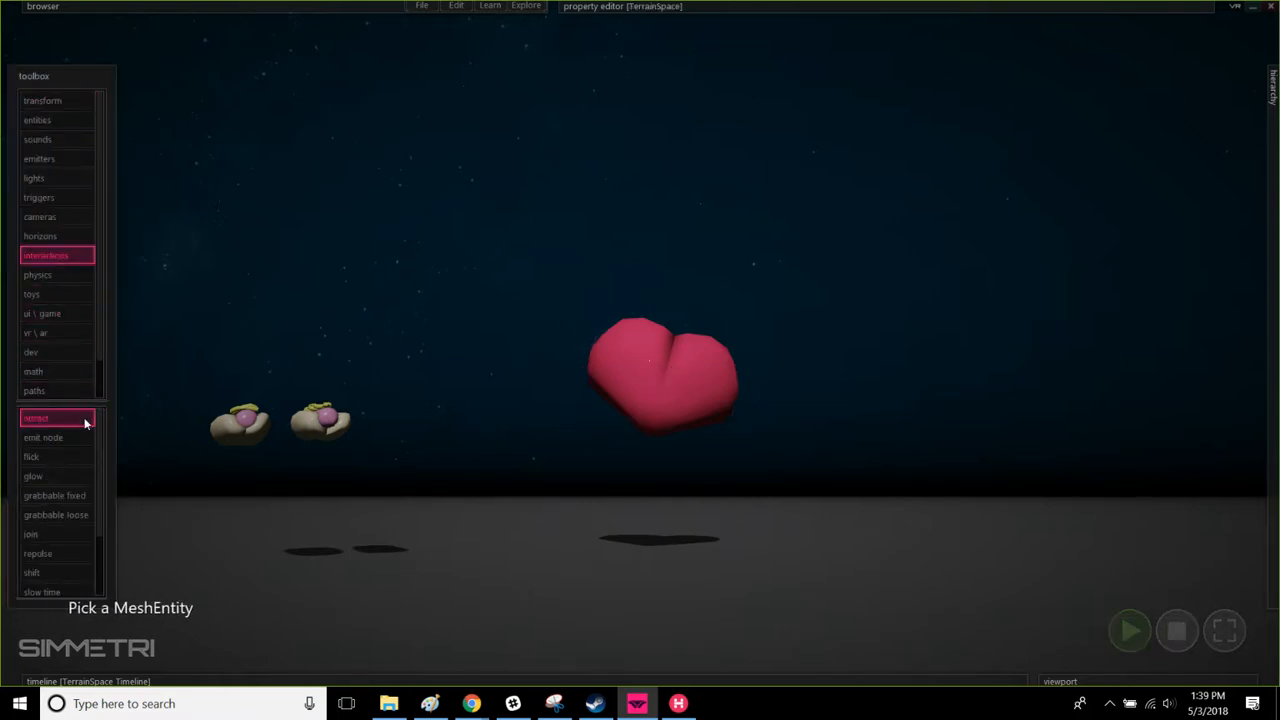
left_click(73, 495)
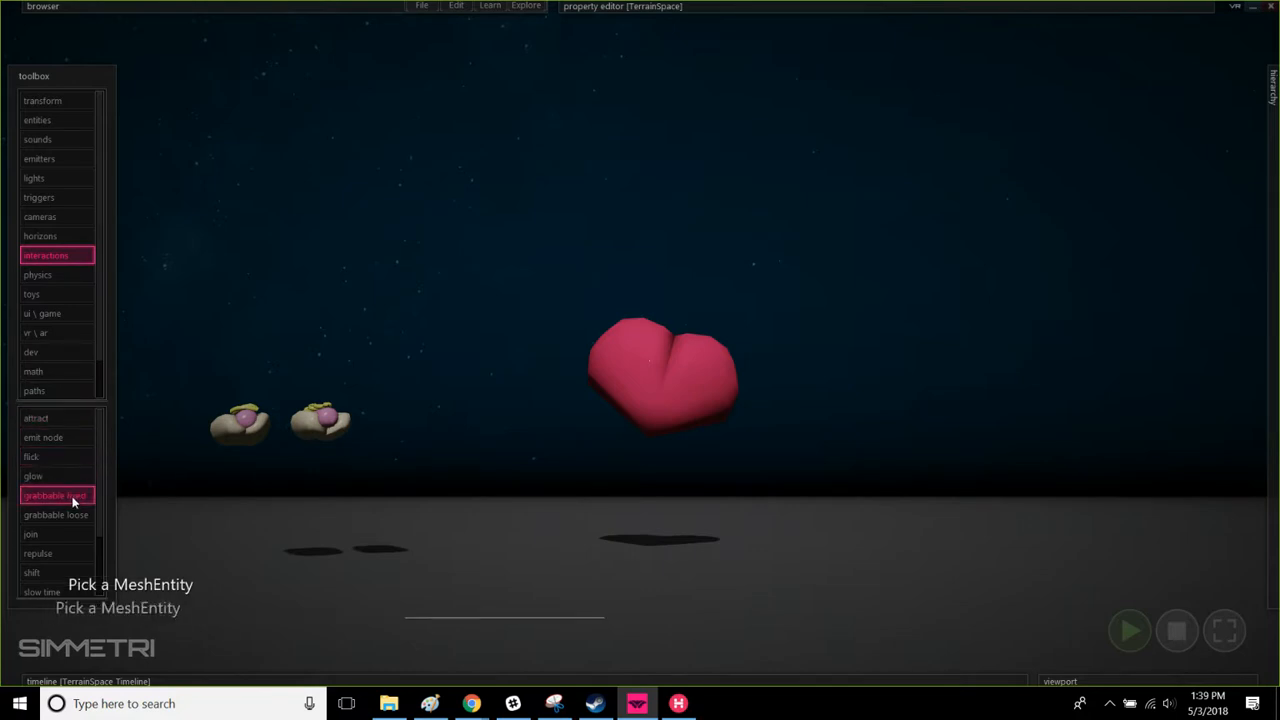
left_click(705, 379)
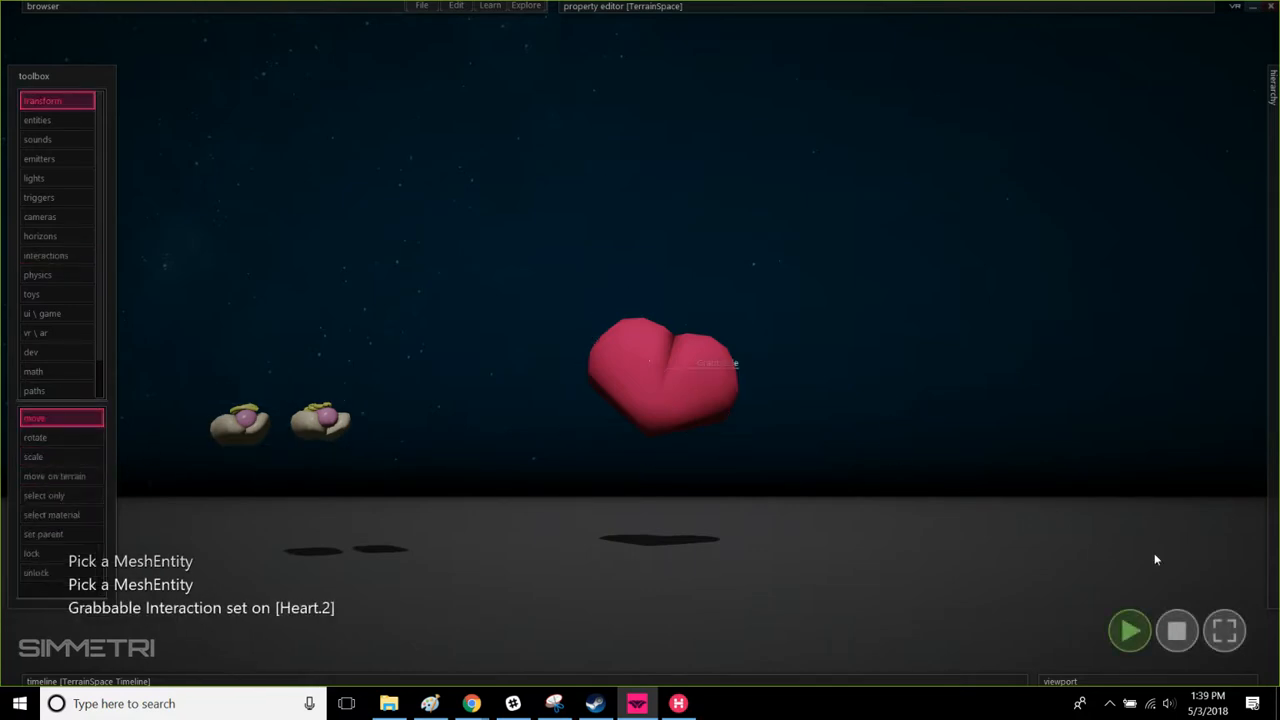
Step: Test the grab interaction by moving the heart around in full-screen playback, and return to the editor
left_click(1224, 630)
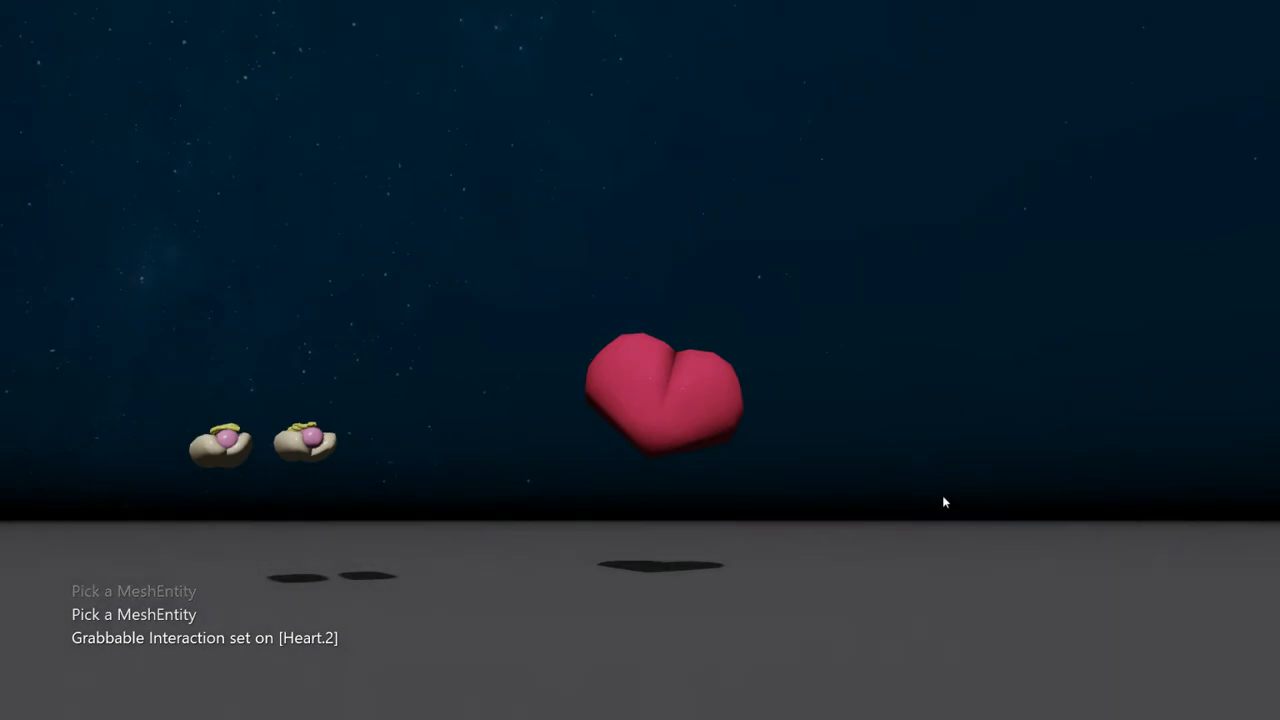
left_click_drag(665, 410, 604, 463)
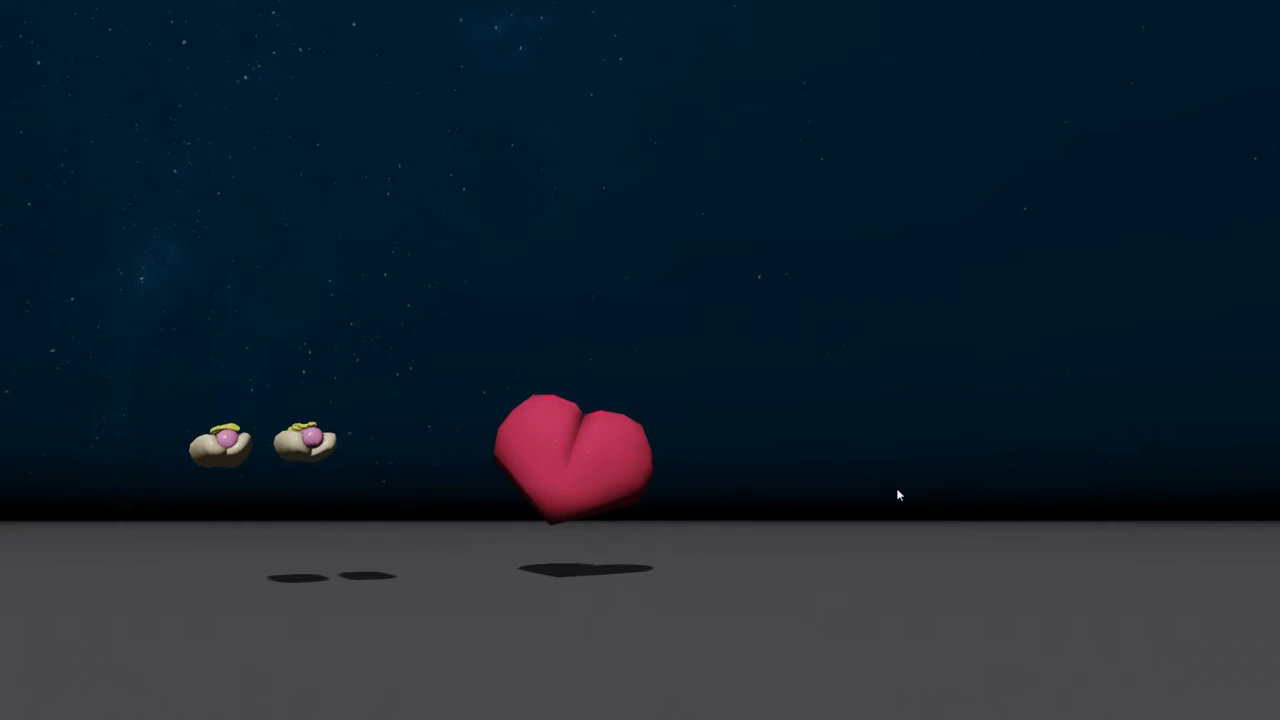
key("Escape")
Step: Lower the hot dogs onto the moon ground in front of the heart, commit the move, and make sure playback is stopped
right_click_drag(857, 507, 631, 388)
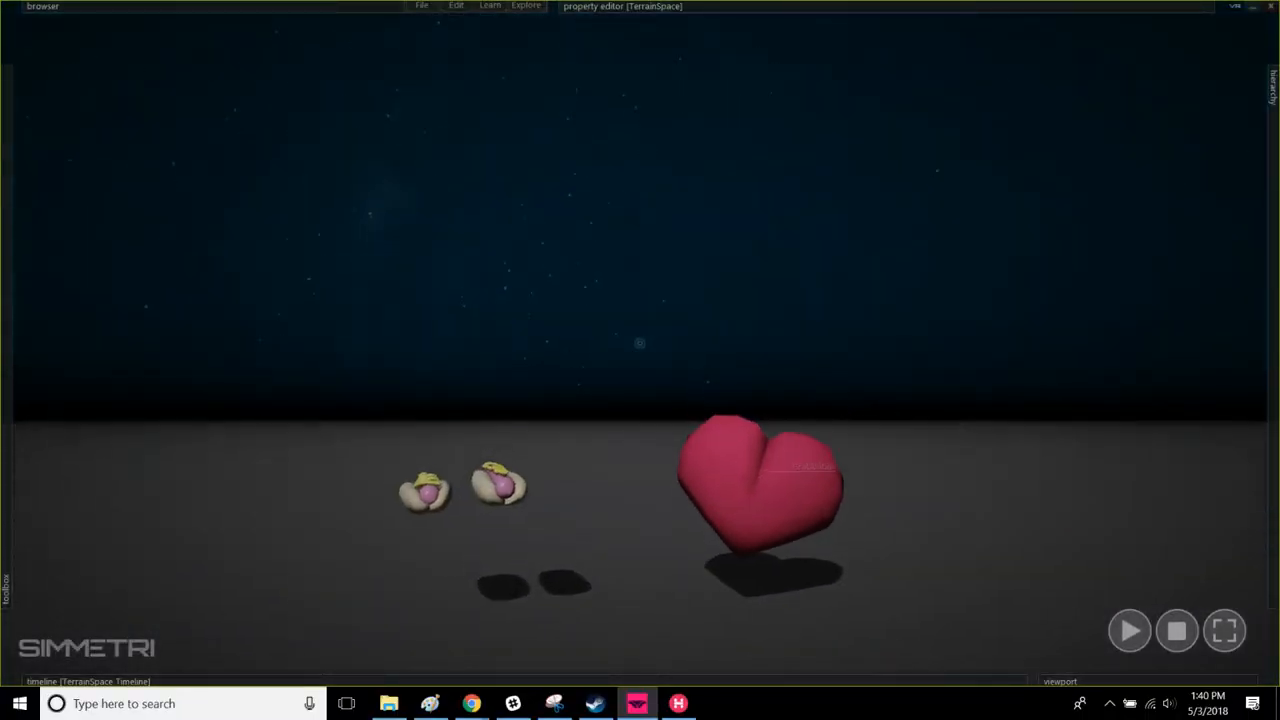
scroll(631, 388, "down", 1)
left_click_drag(480, 465, 388, 562)
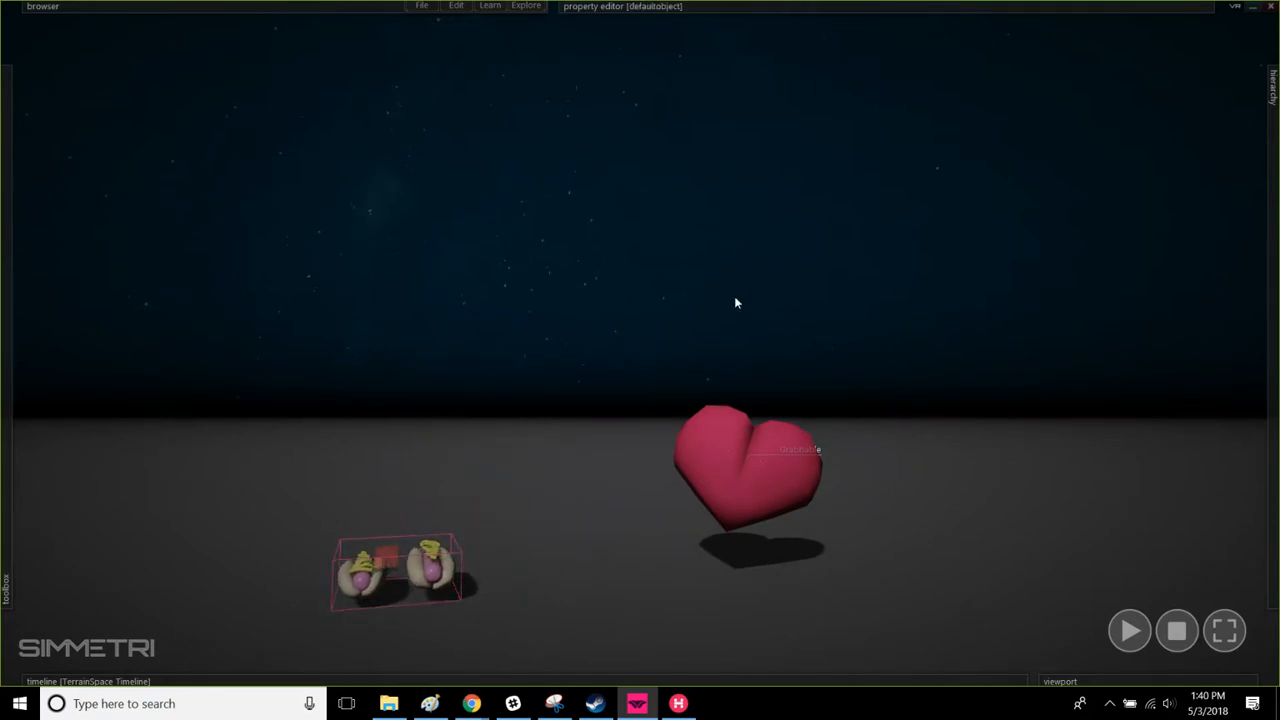
mouse_move(760, 14)
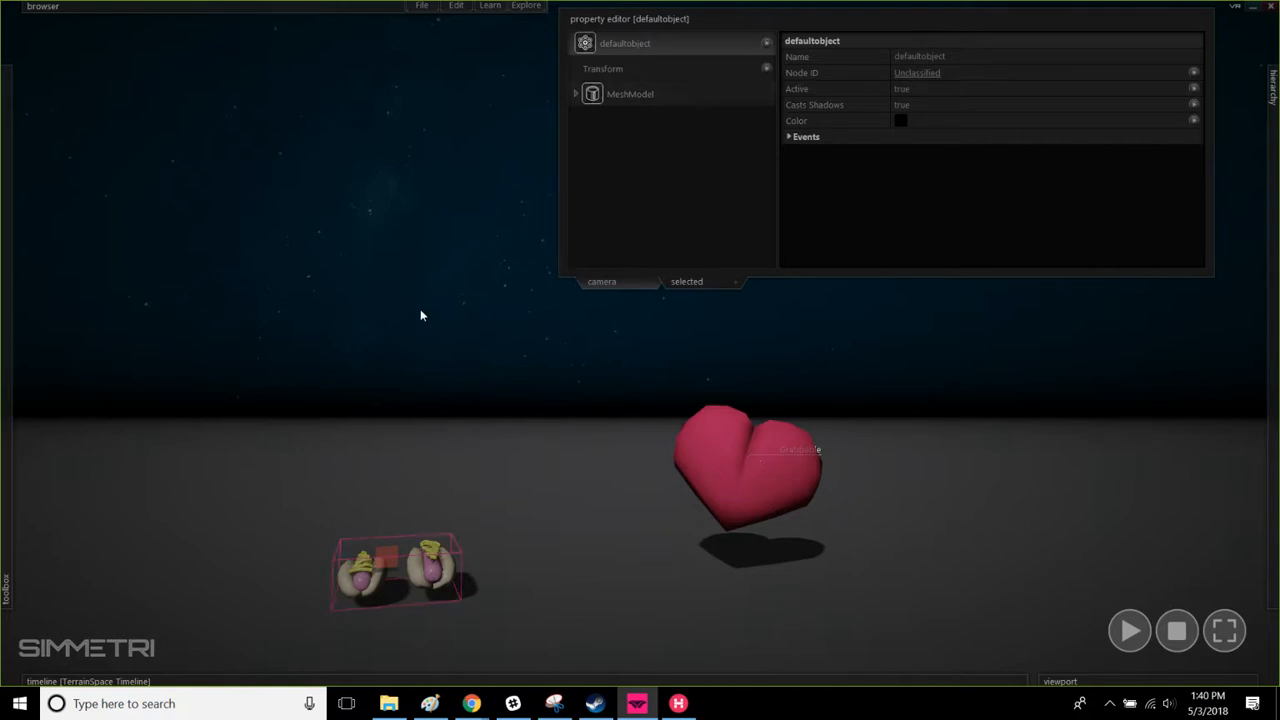
left_click(466, 429)
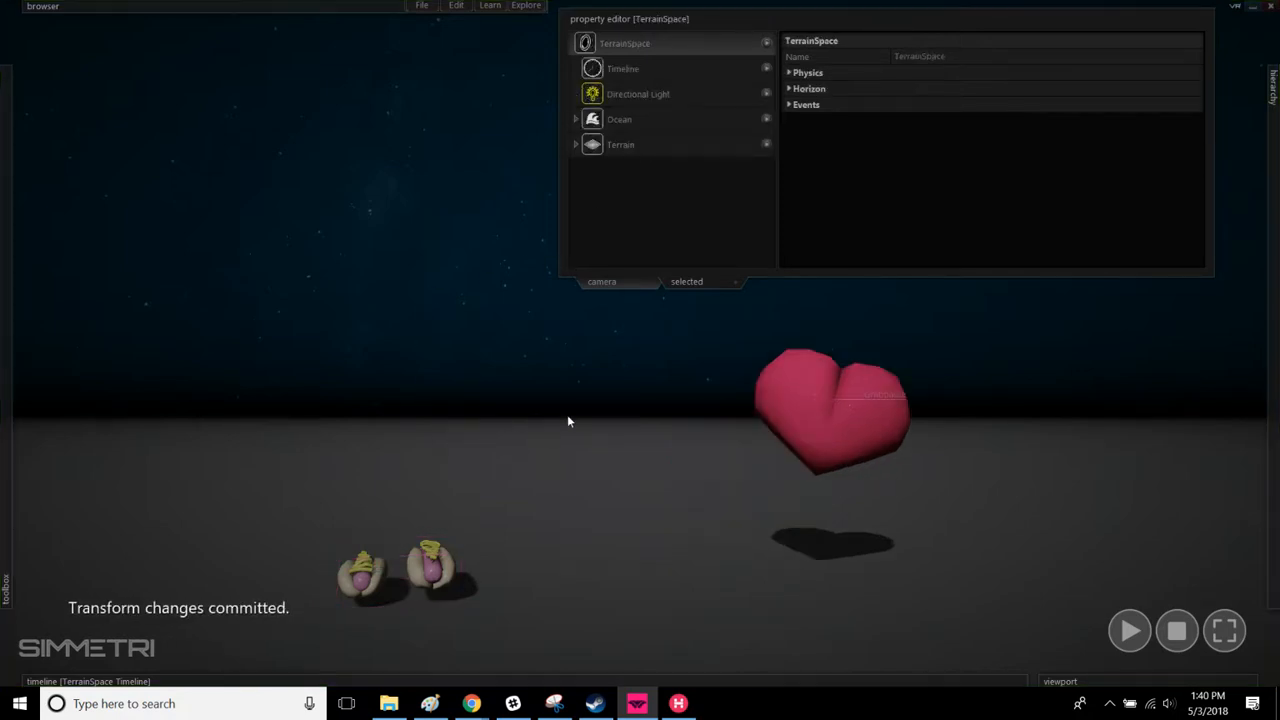
right_click_drag(567, 421, 790, 502)
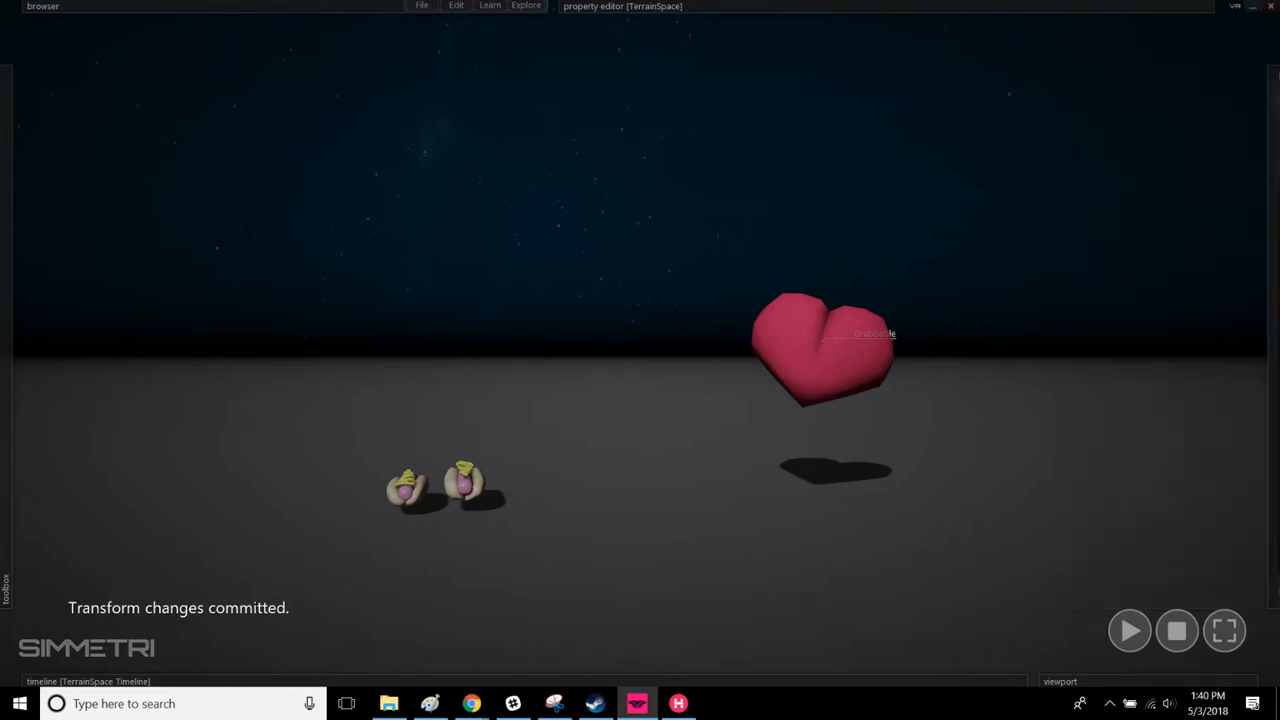
left_click(1172, 631)
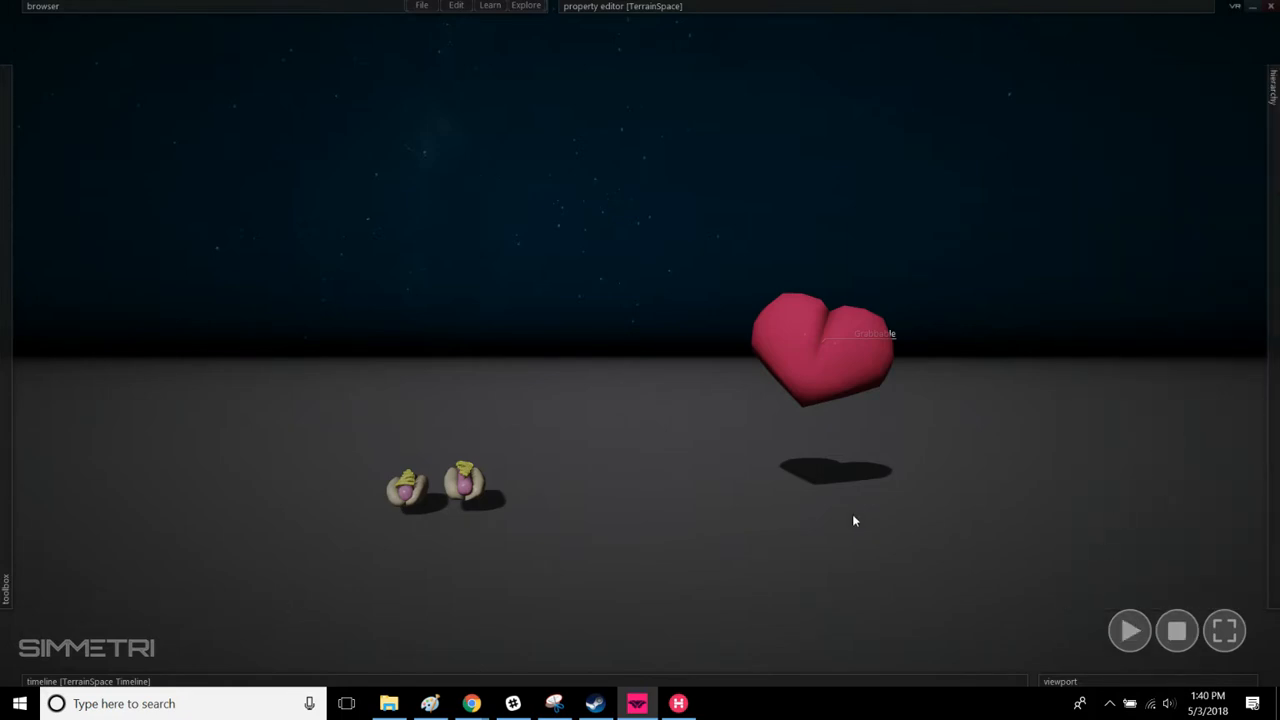
Step: Rename the hot dogs object as HotDogs and clear the selection
right_click_drag(731, 547, 728, 480)
mouse_move(525, 464)
right_mouse_down()
mouse_move(548, 450)
mouse_move(528, 442)
mouse_move(535, 463)
right_mouse_up()
mouse_move(640, 50)
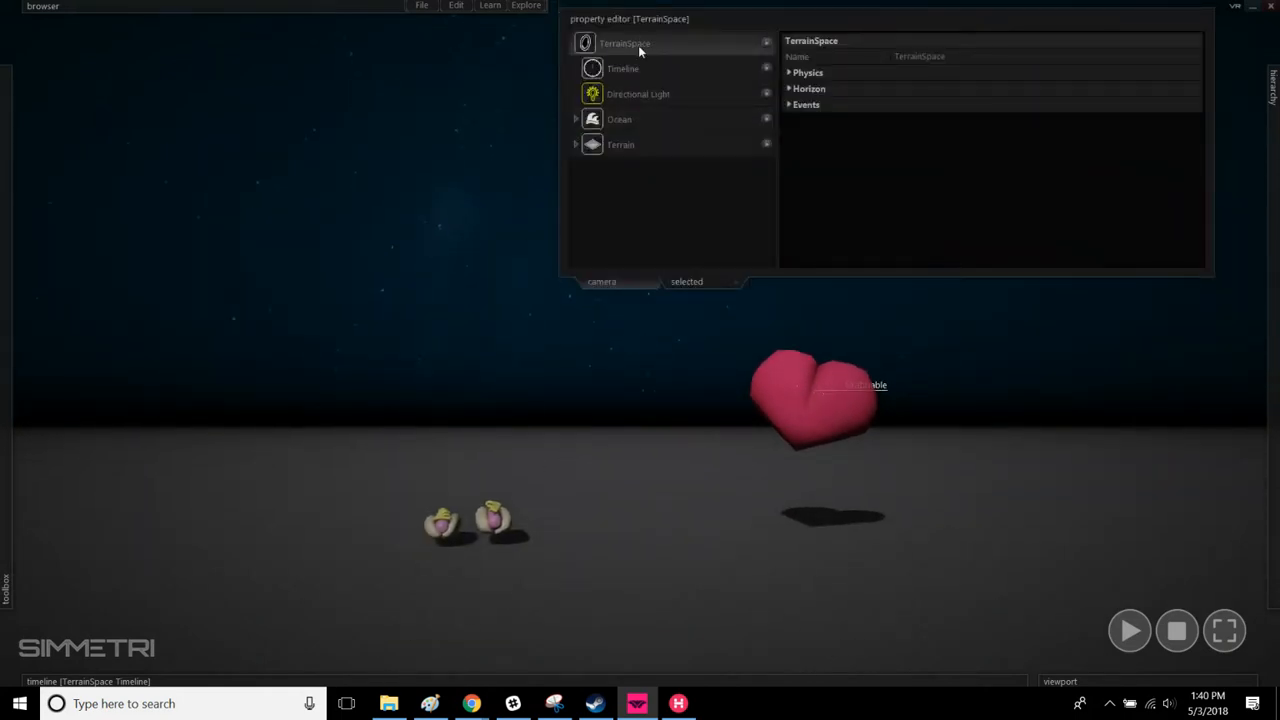
left_click(465, 522)
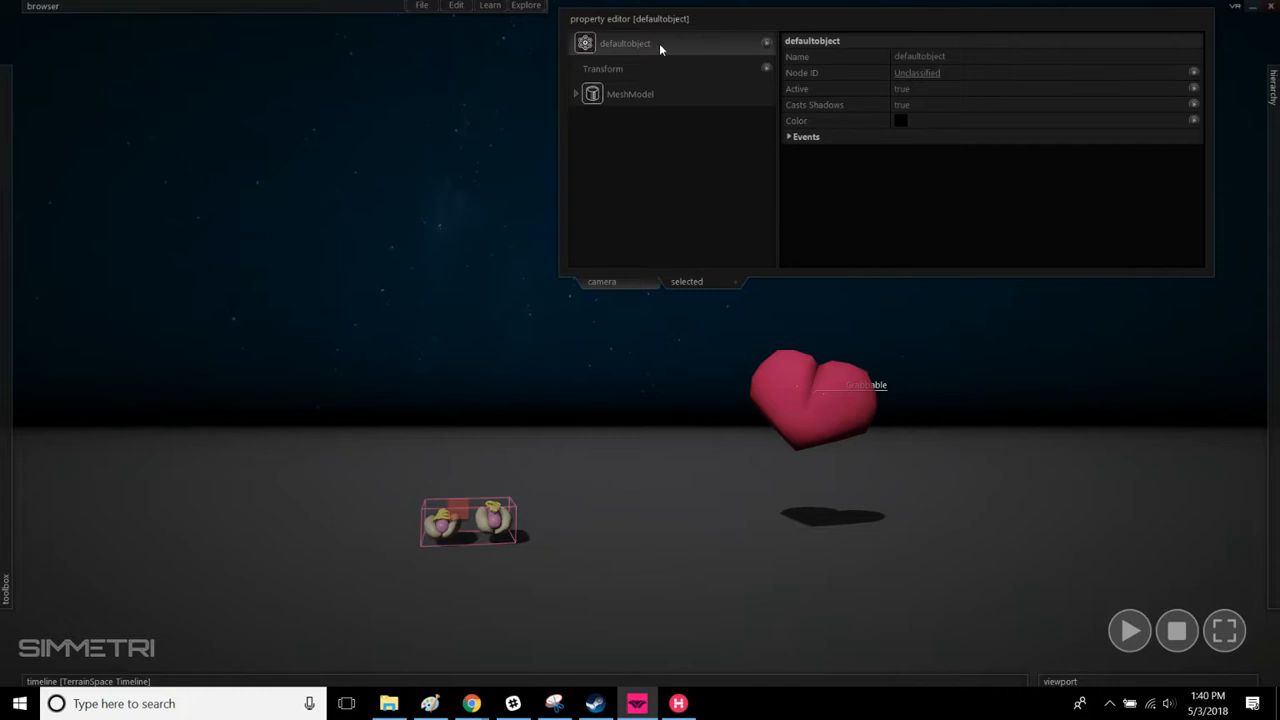
left_click(893, 57)
type("Hol")
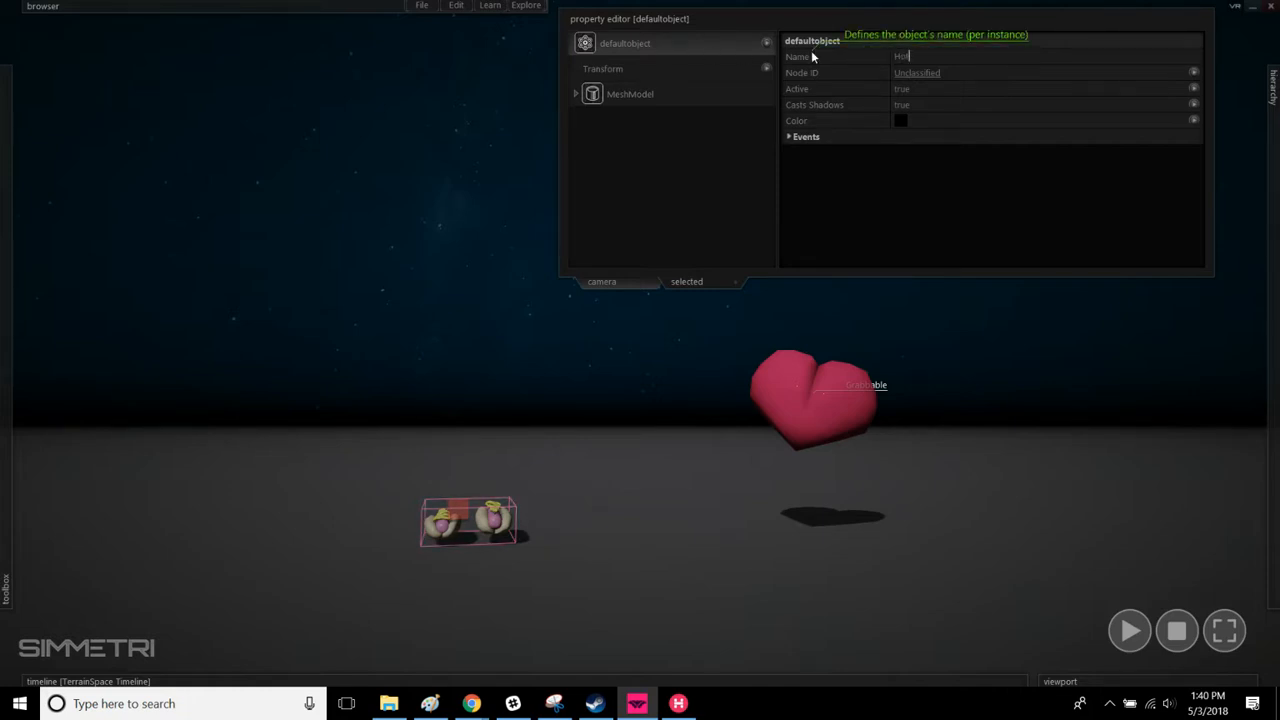
type("Dogs")
left_click(945, 9)
left_click(1016, 205)
Step: Select the heart from the scene hierarchy and rename it as Heart
left_click(1272, 201)
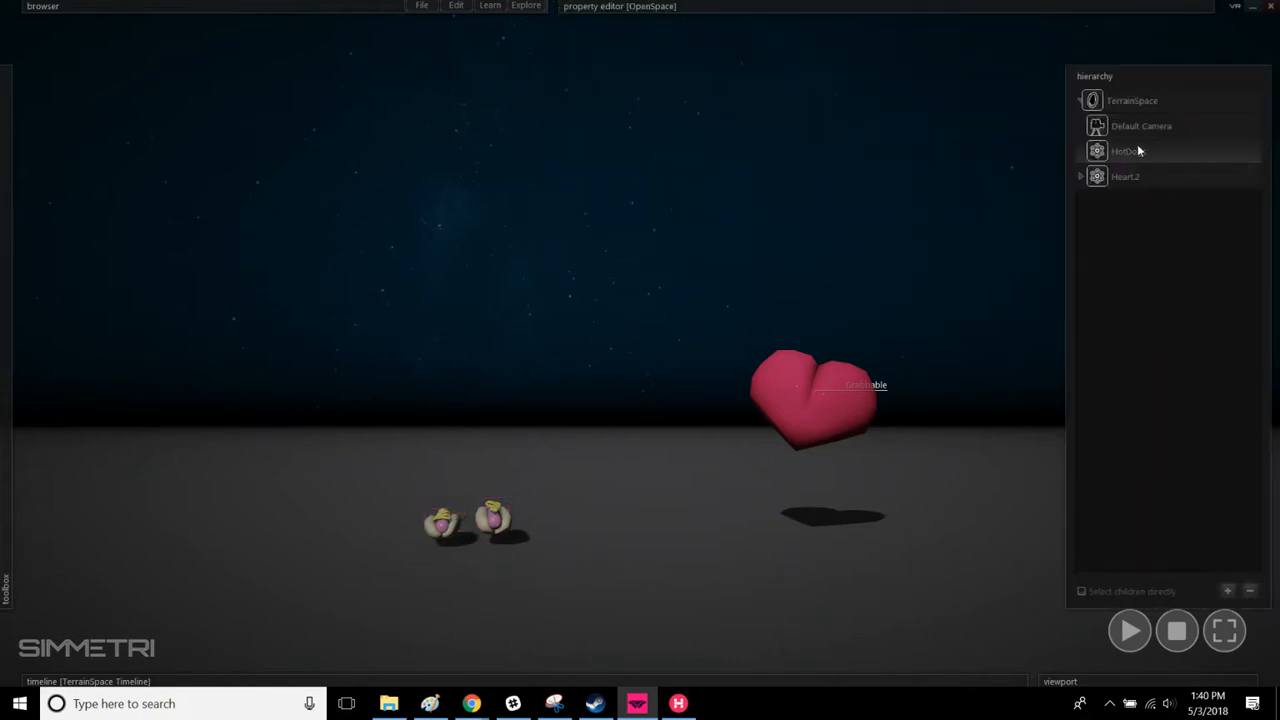
left_click(1160, 177)
left_click(893, 12)
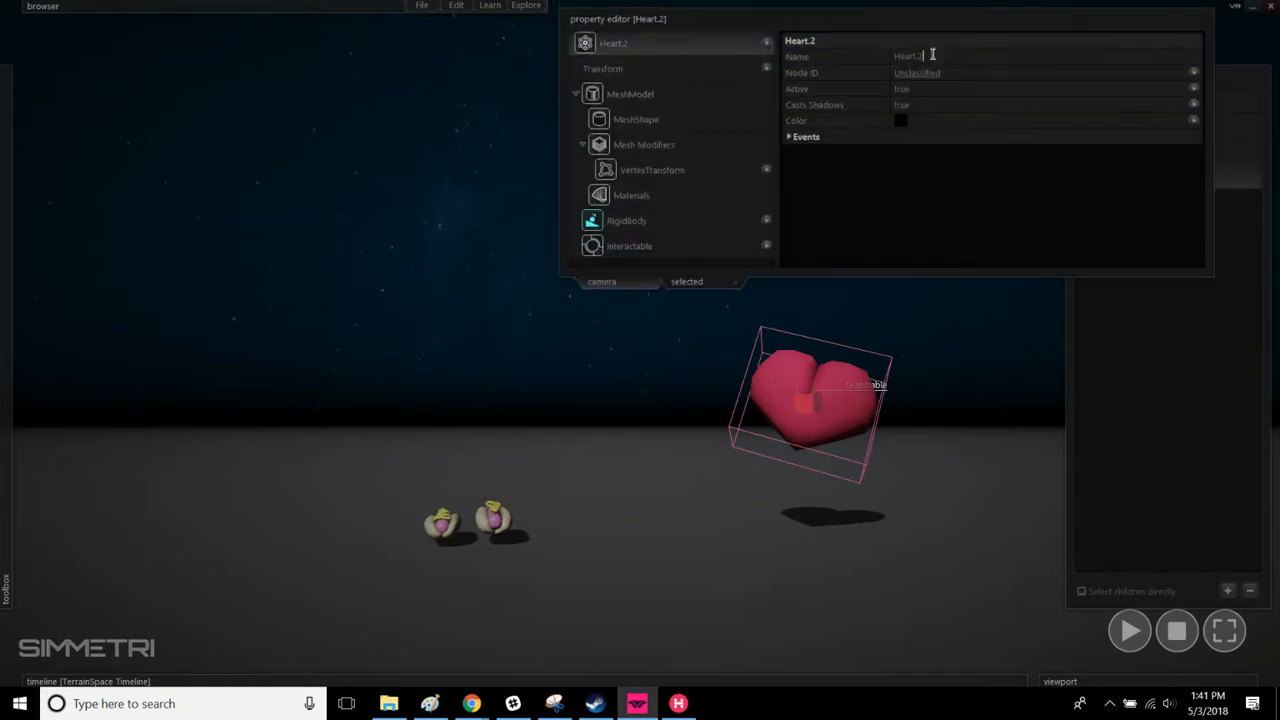
left_click_drag(932, 55, 828, 56)
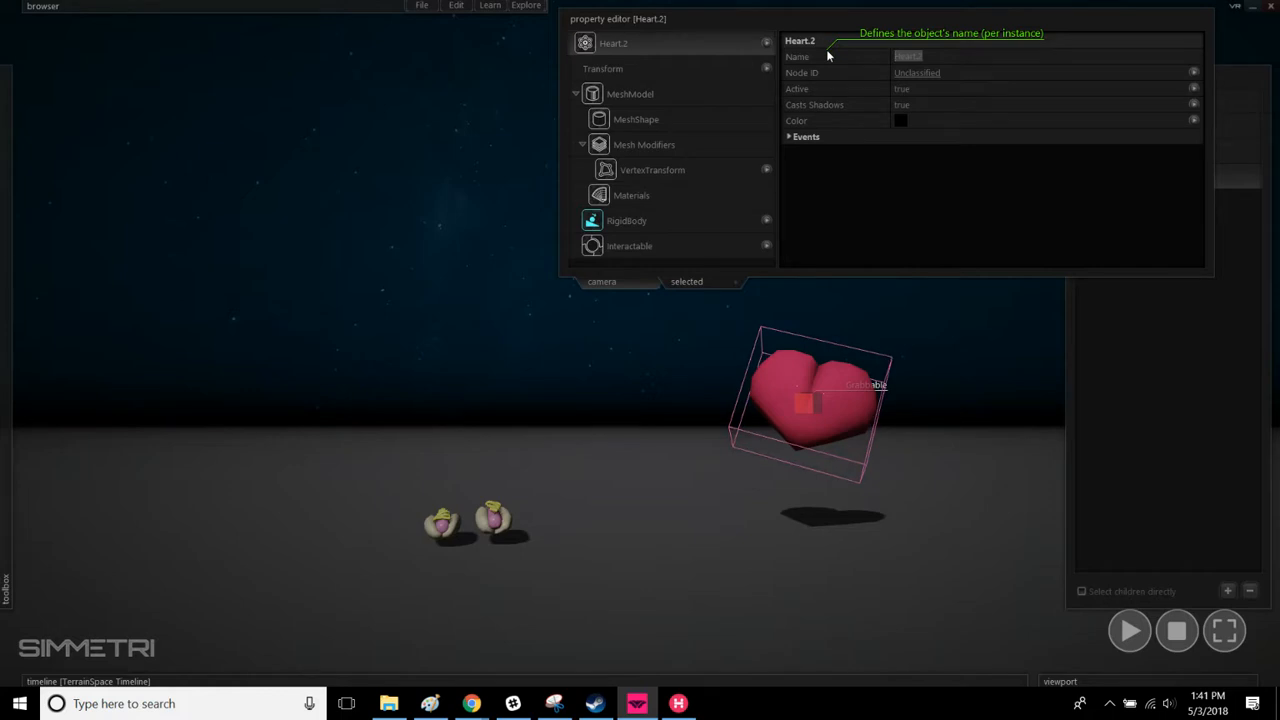
type("Heart")
key("Return")
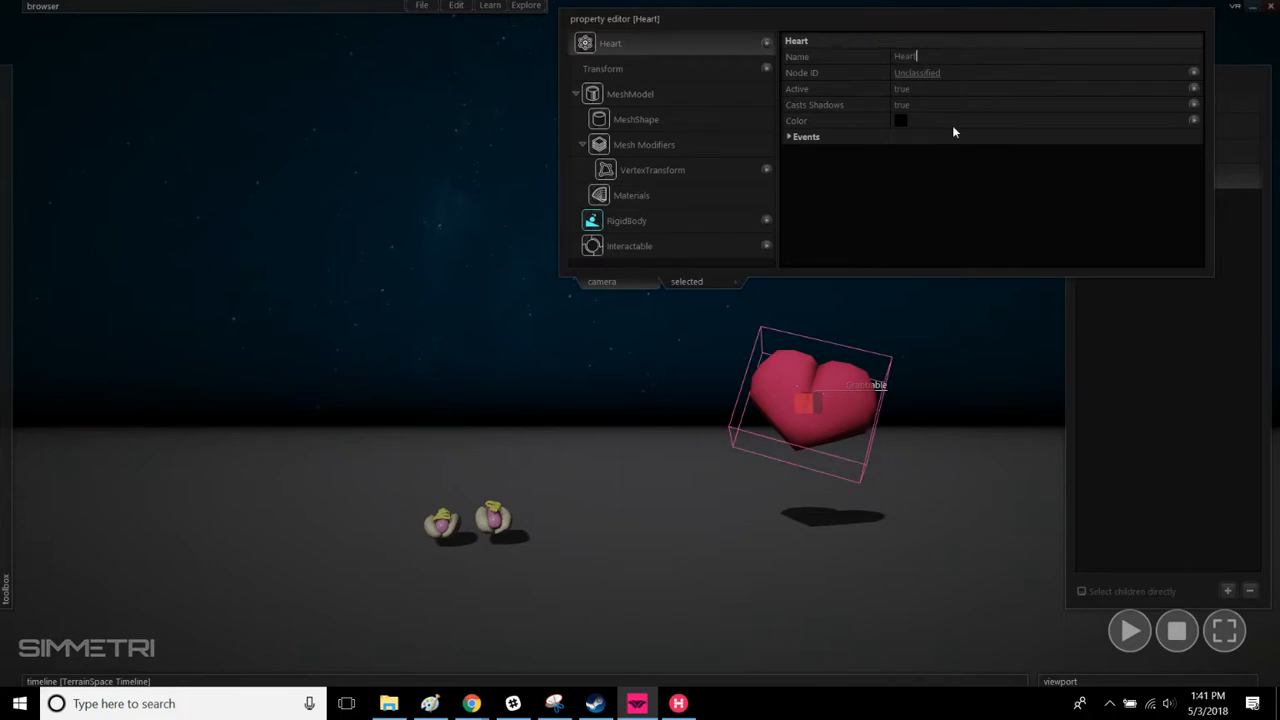
left_click(790, 20)
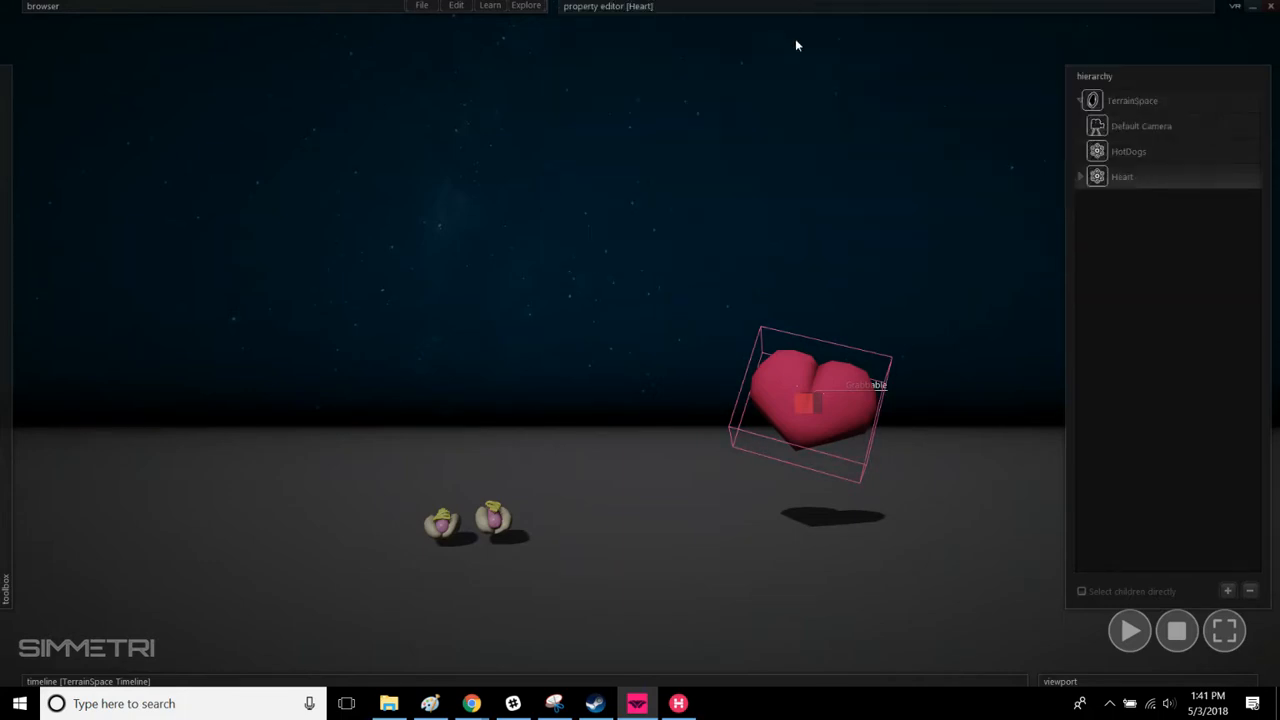
Step: Lower the heart closer to the moon ground
right_click_drag(866, 243, 866, 351)
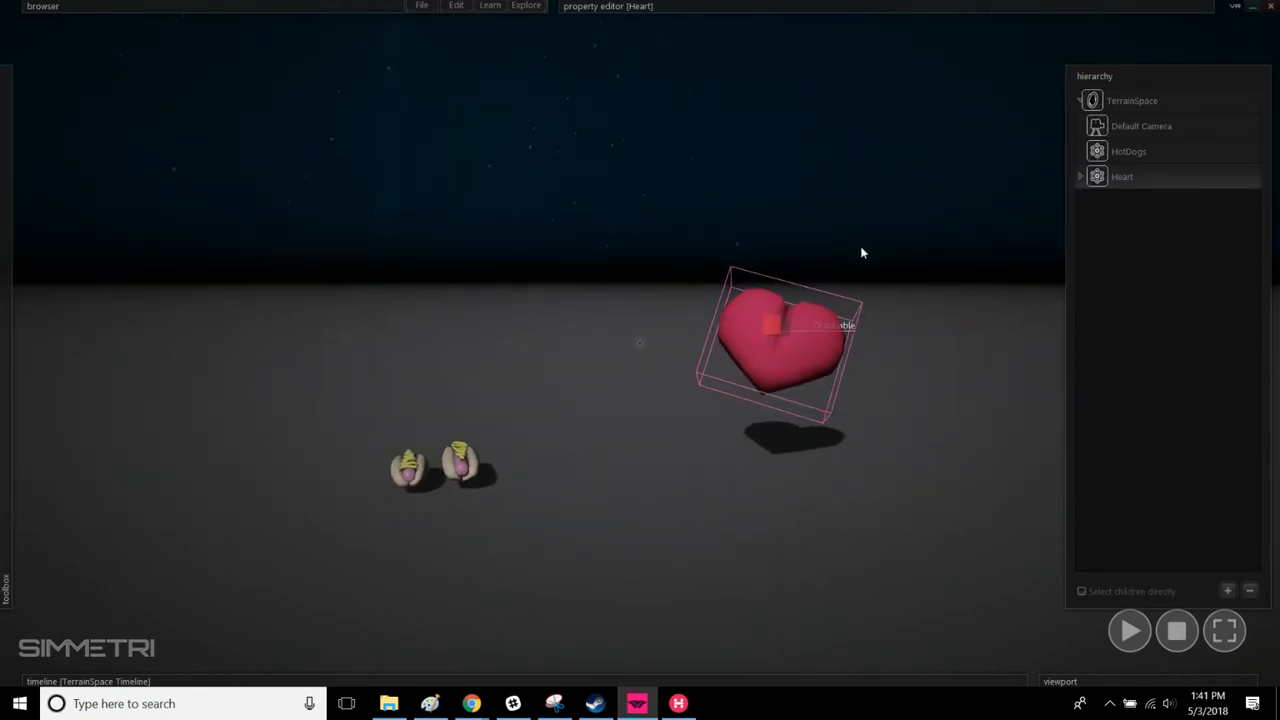
left_click_drag(776, 328, 785, 372)
right_click_drag(804, 262, 793, 262)
Step: Add a RigidBody component to the HotDogs object
left_click(540, 418)
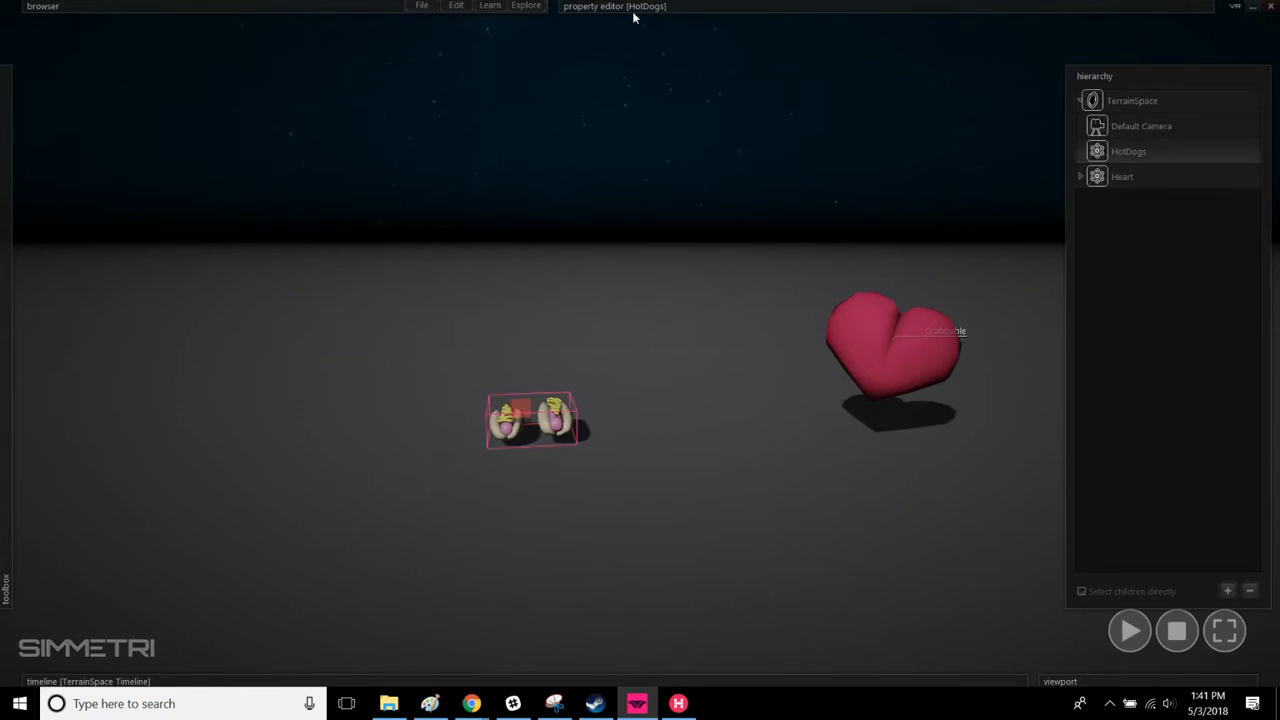
mouse_move(632, 11)
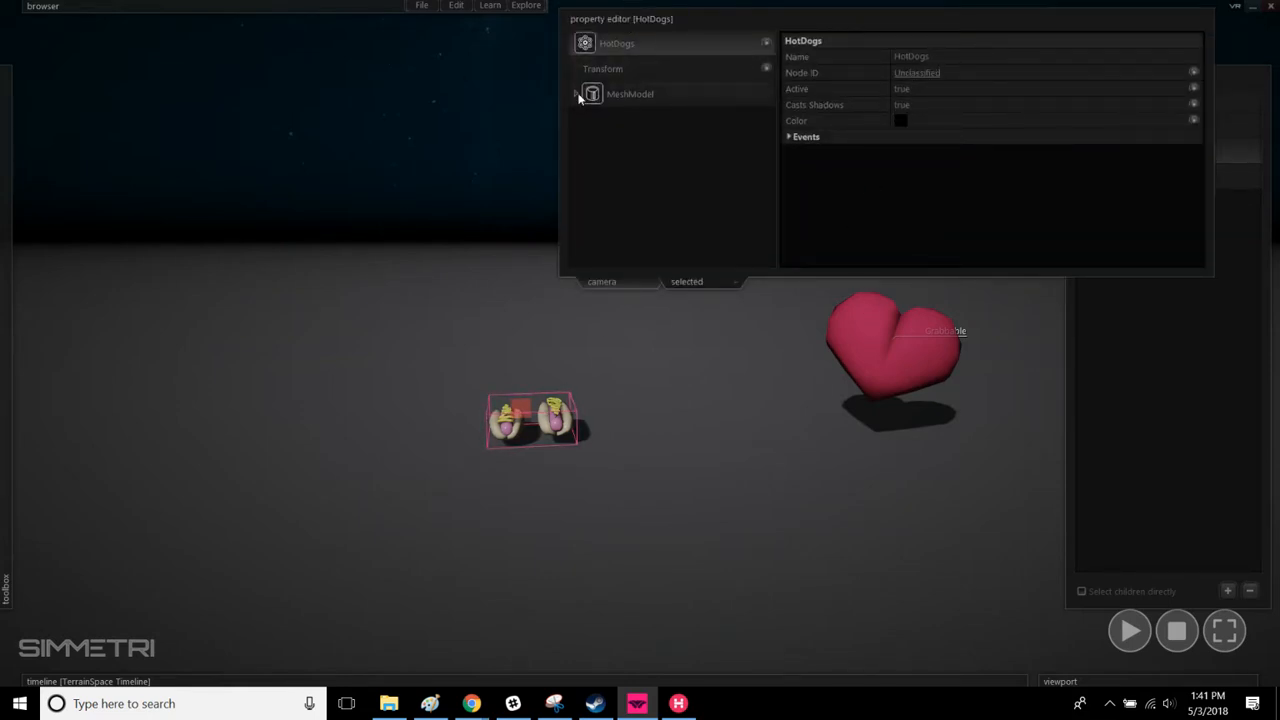
left_click(767, 42)
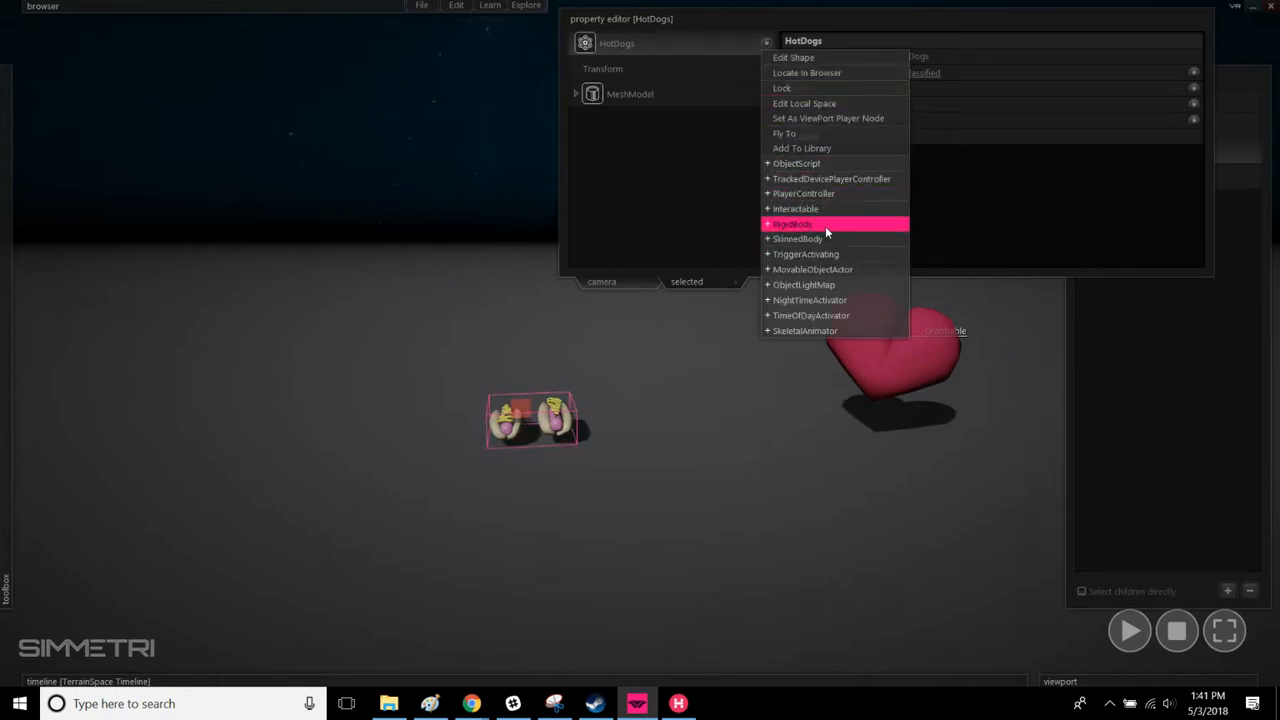
left_click(734, 61)
left_click(767, 43)
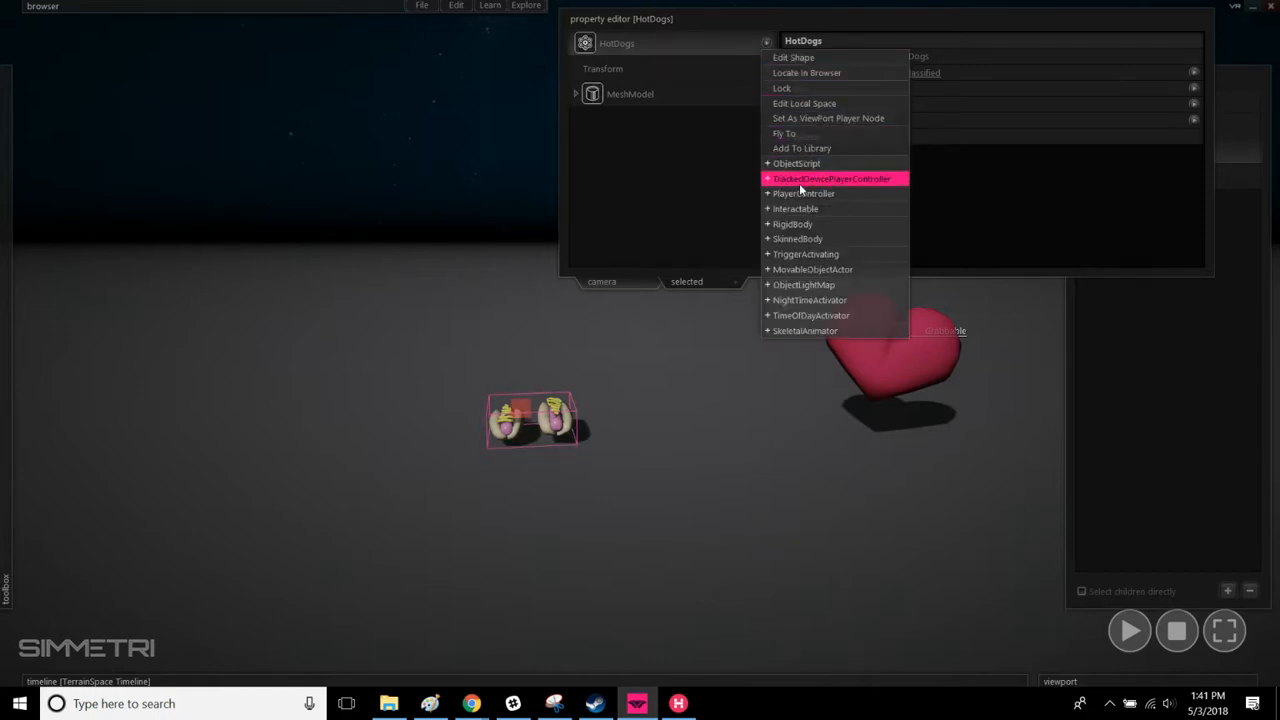
left_click(838, 226)
left_click(650, 120)
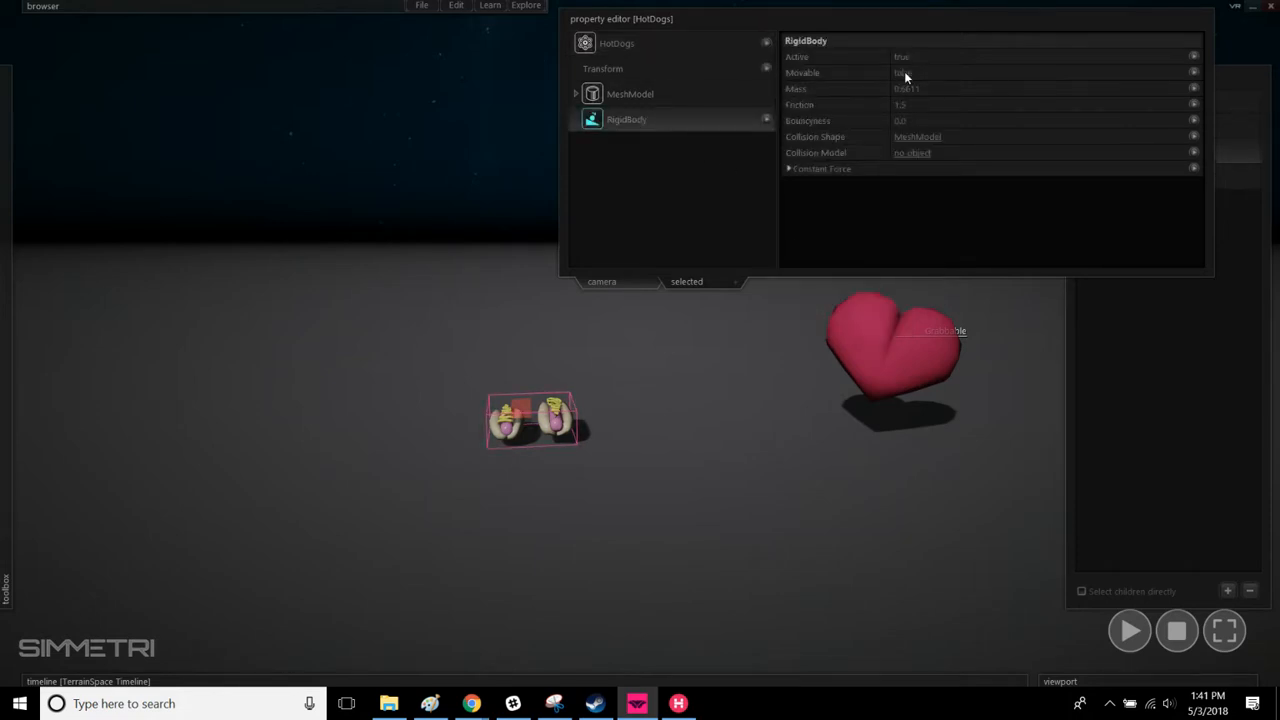
Step: Play the scene to test moving the hot dogs and heart as physics objects, and stop playback
key("space")
left_click_drag(592, 353, 453, 478)
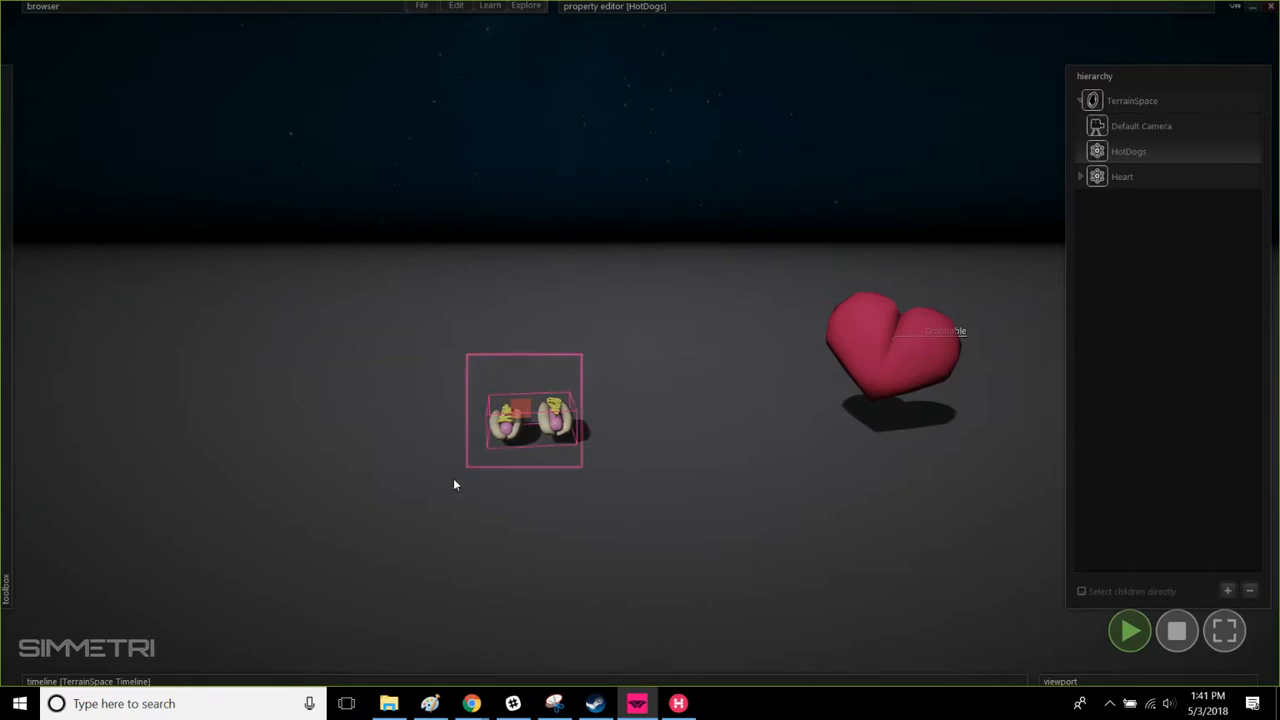
left_click_drag(519, 406, 516, 323)
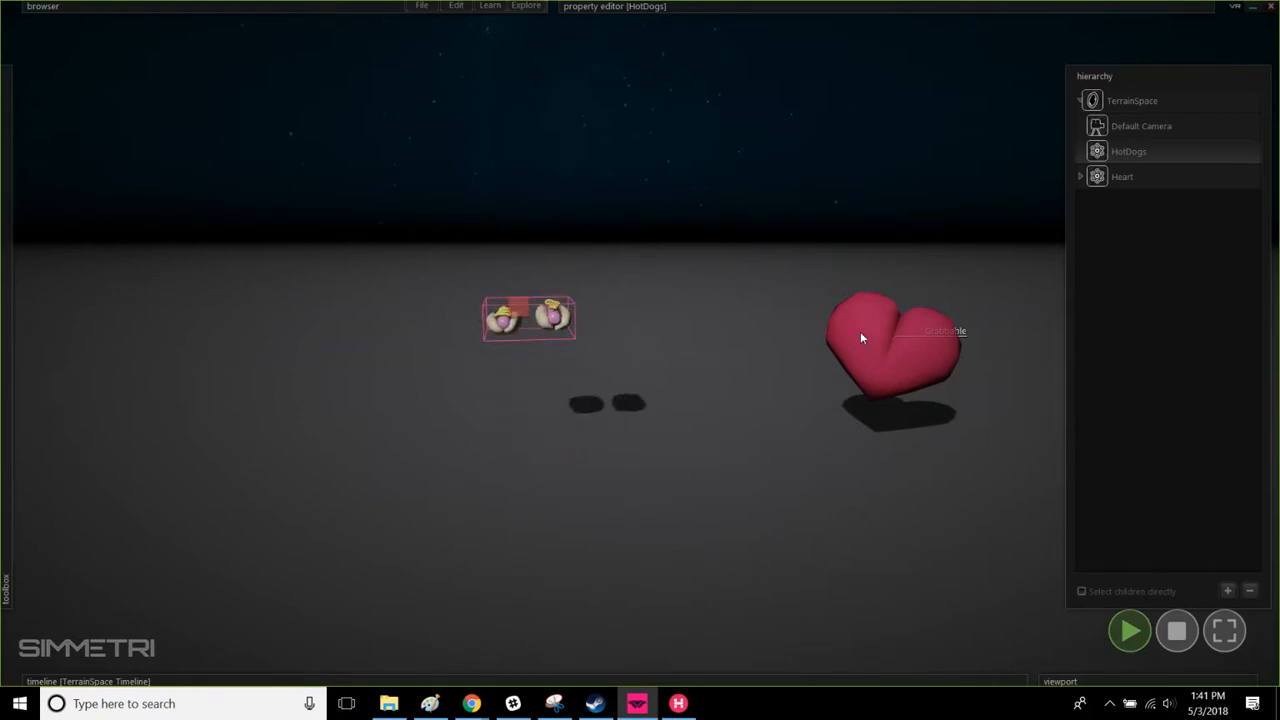
left_click_drag(857, 343, 790, 303)
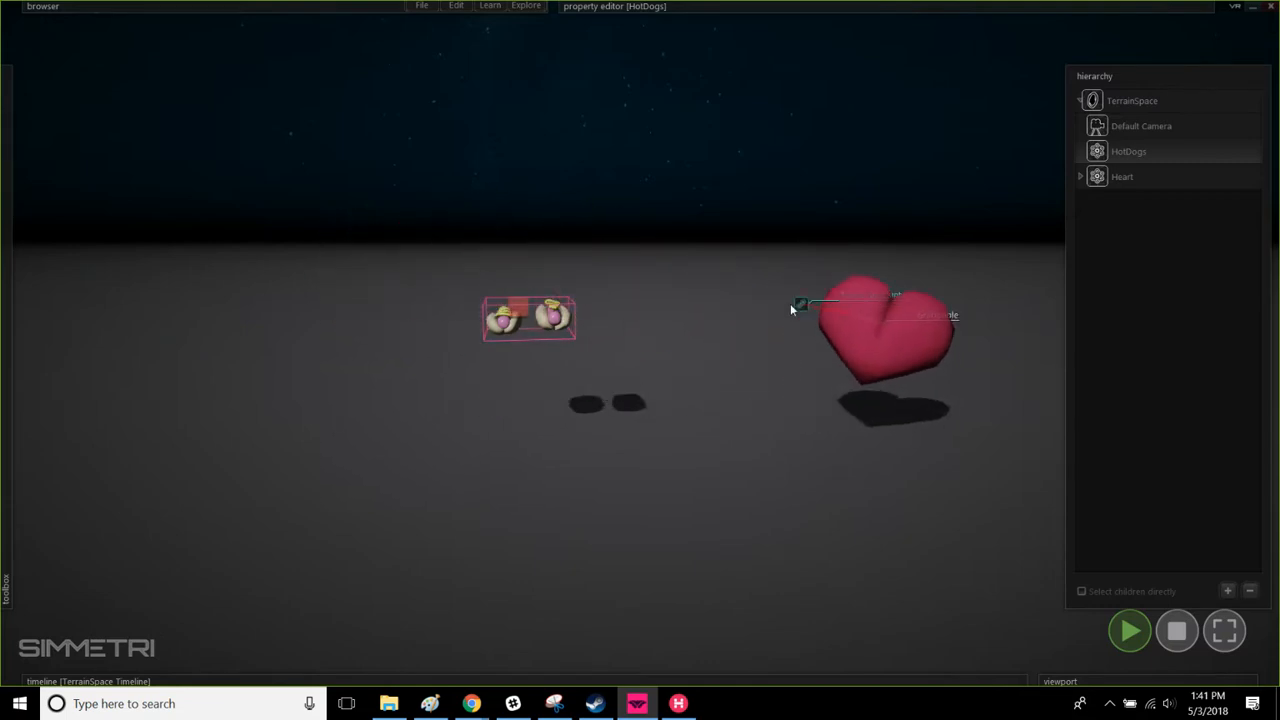
left_click(637, 244)
key("Escape")
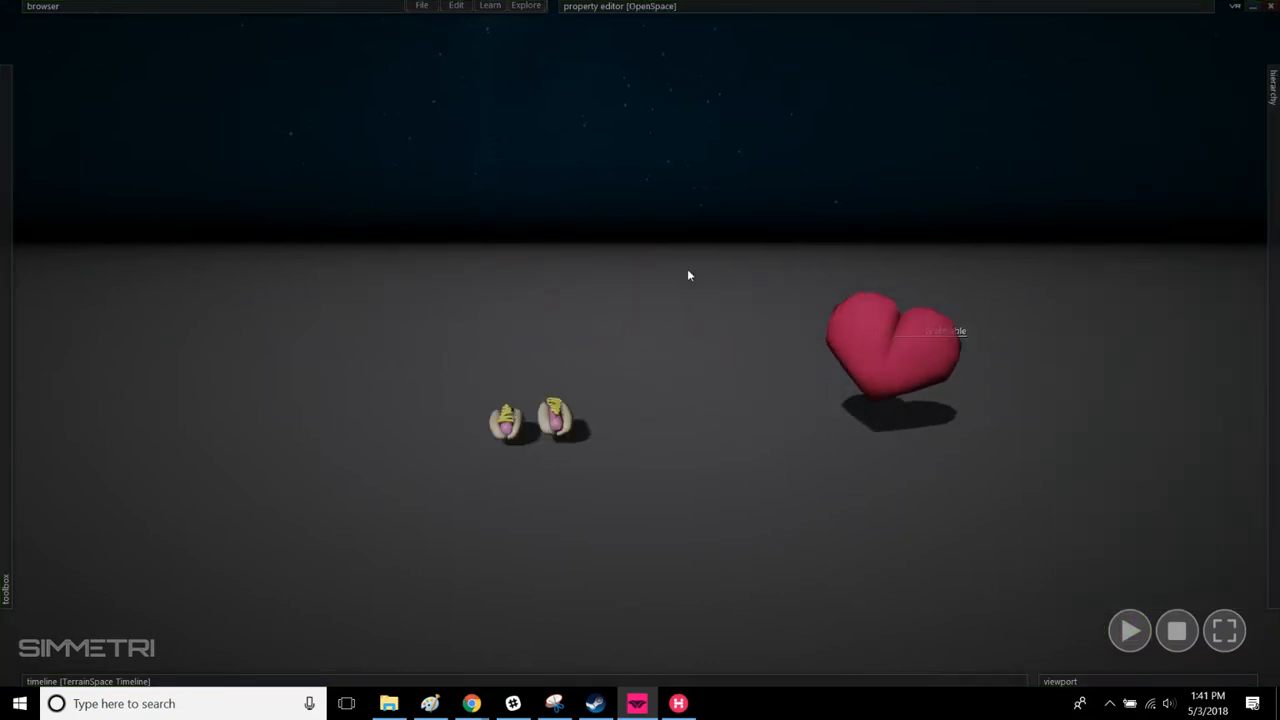
Step: Set a Grabbable interaction on the HotDogs object
mouse_move(2, 291)
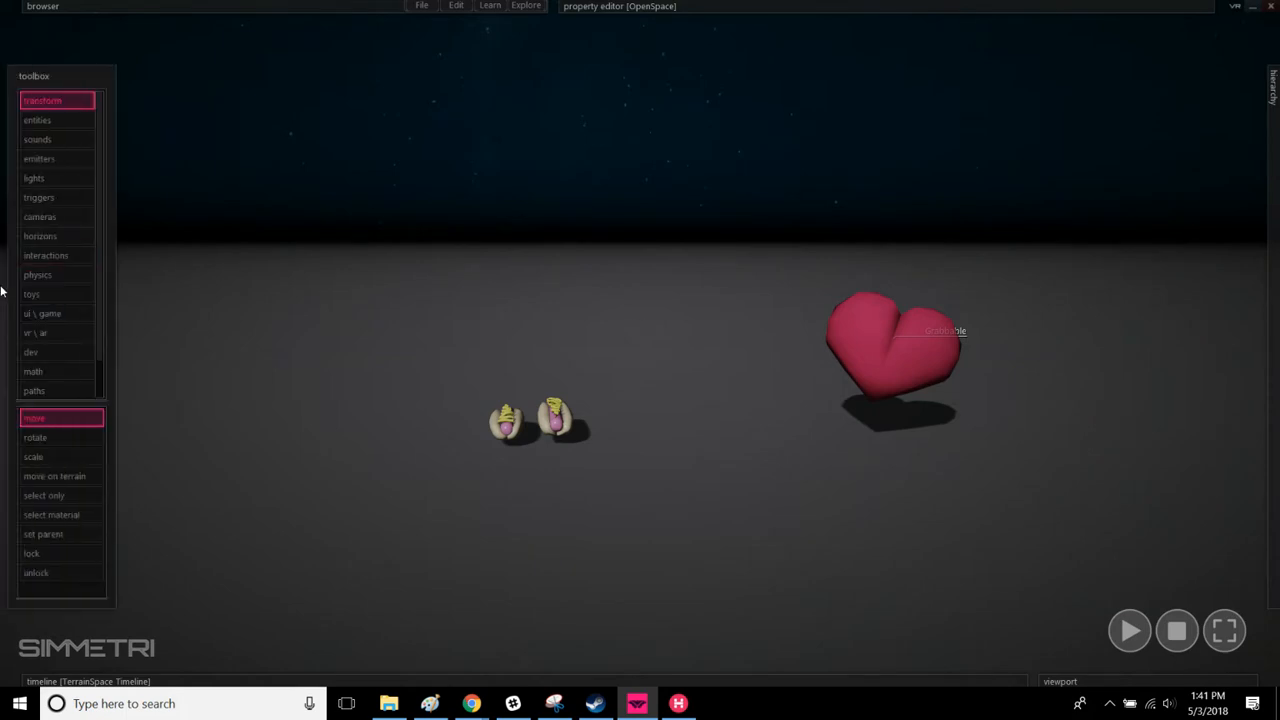
left_click(60, 255)
left_click(78, 496)
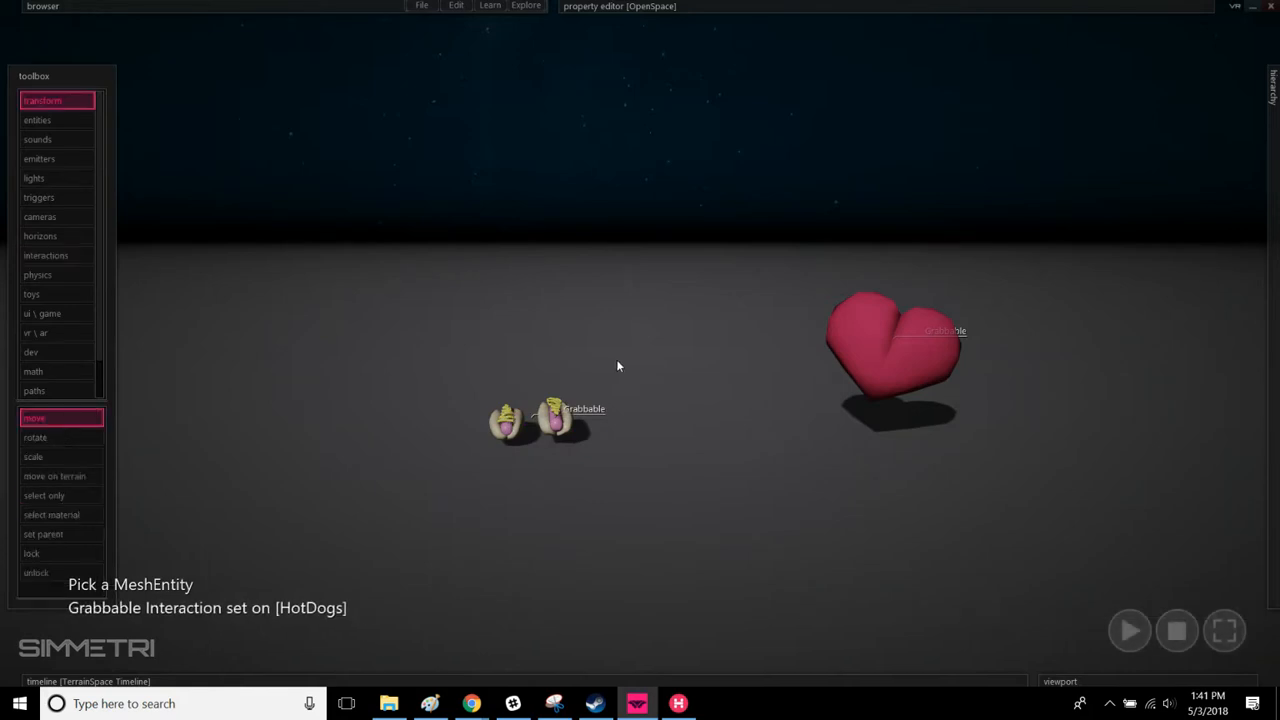
Step: Play the scene in fullscreen, test grabbing the hot dogs and the heart, and return to the editor
left_click(1129, 630)
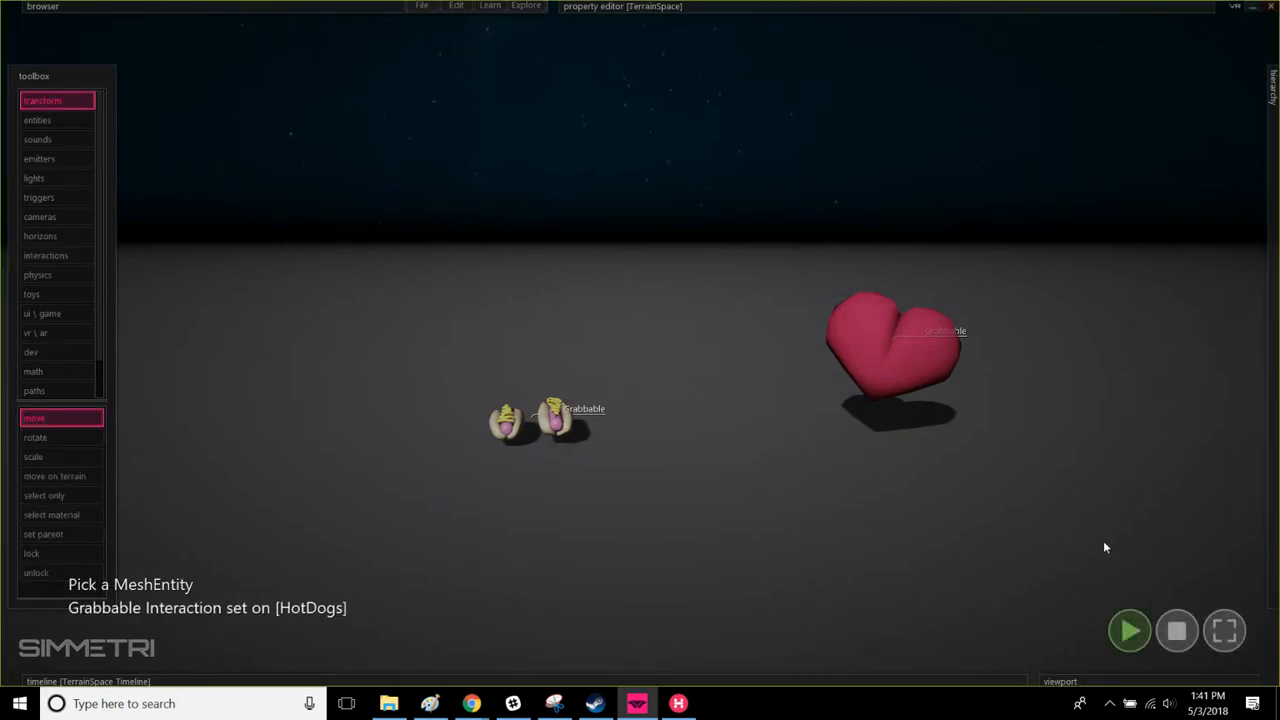
left_click(1224, 628)
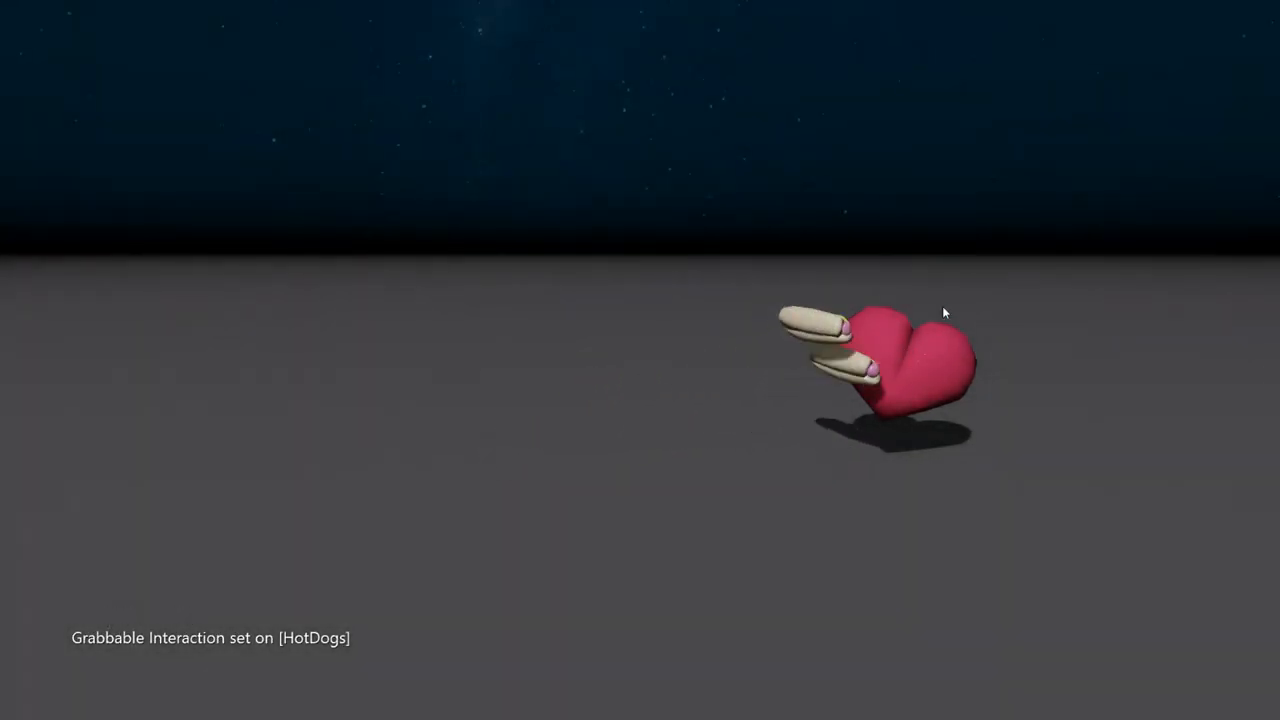
left_click_drag(942, 306, 430, 392)
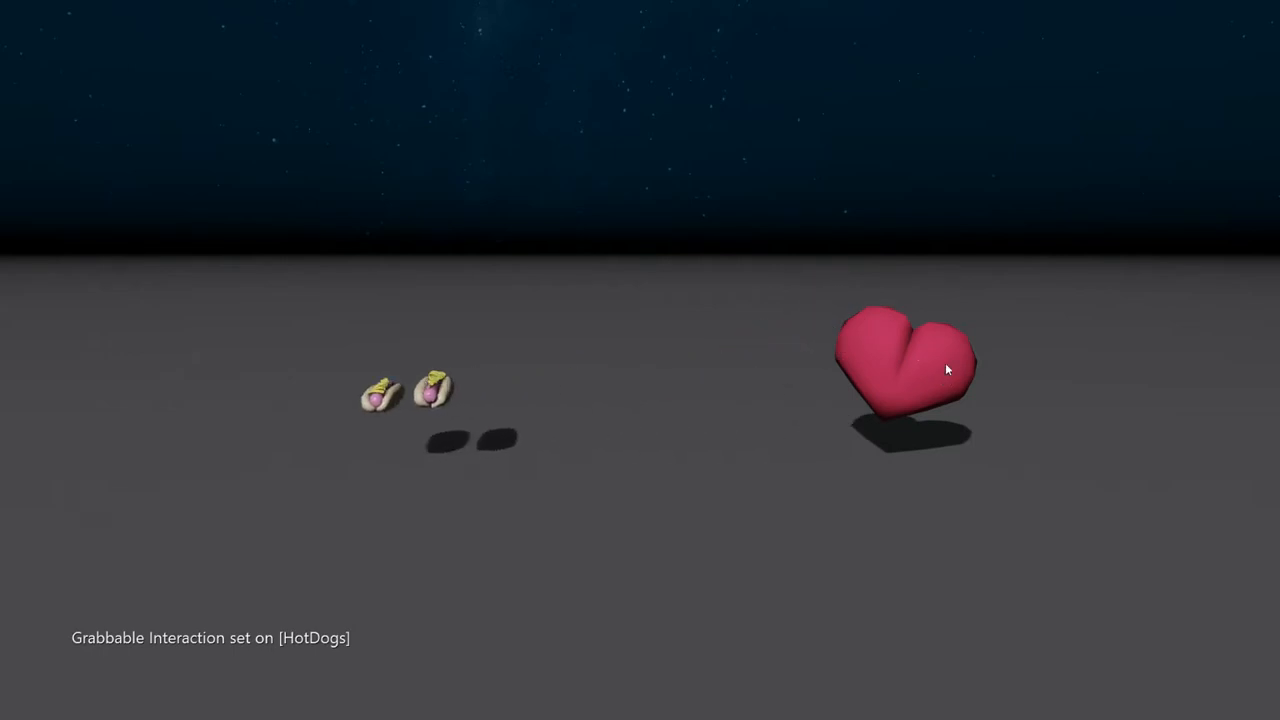
left_click_drag(947, 370, 871, 366)
key("Escape")
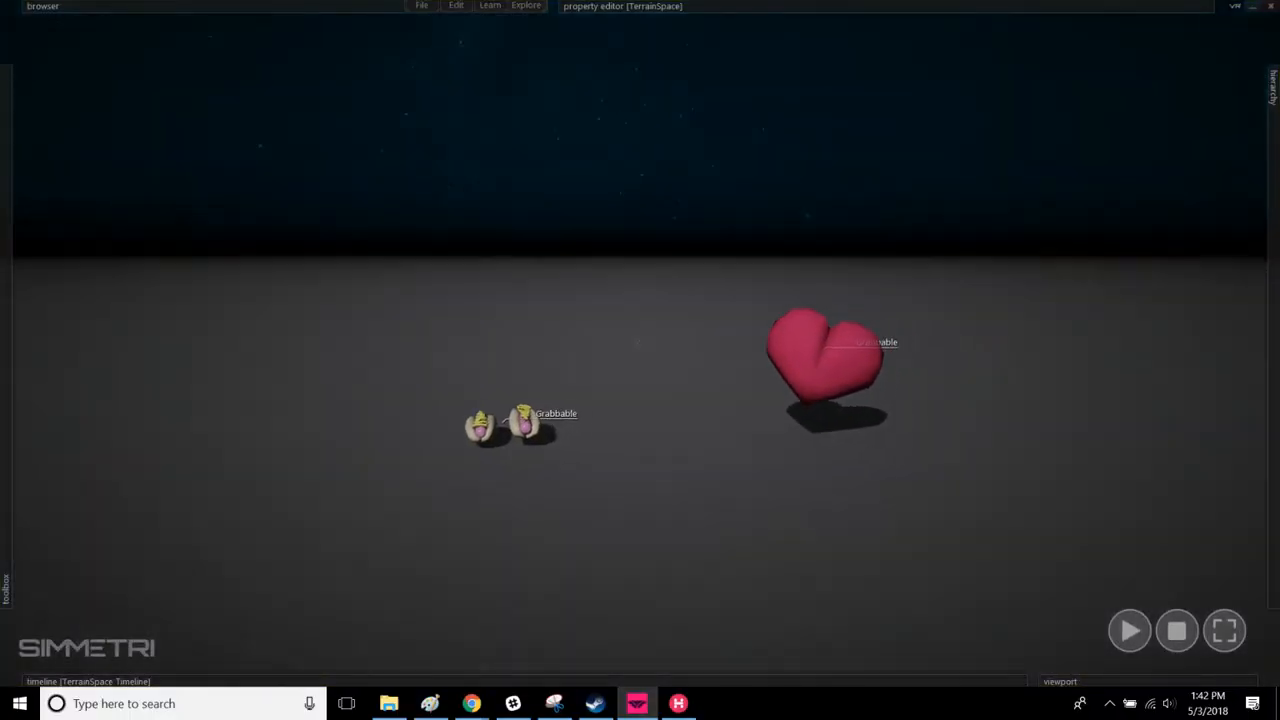
Step: Move the hot dogs and the heart apart to leave a wide gap between them, and clear the selection
left_click_drag(480, 405, 311, 360)
left_click(792, 355)
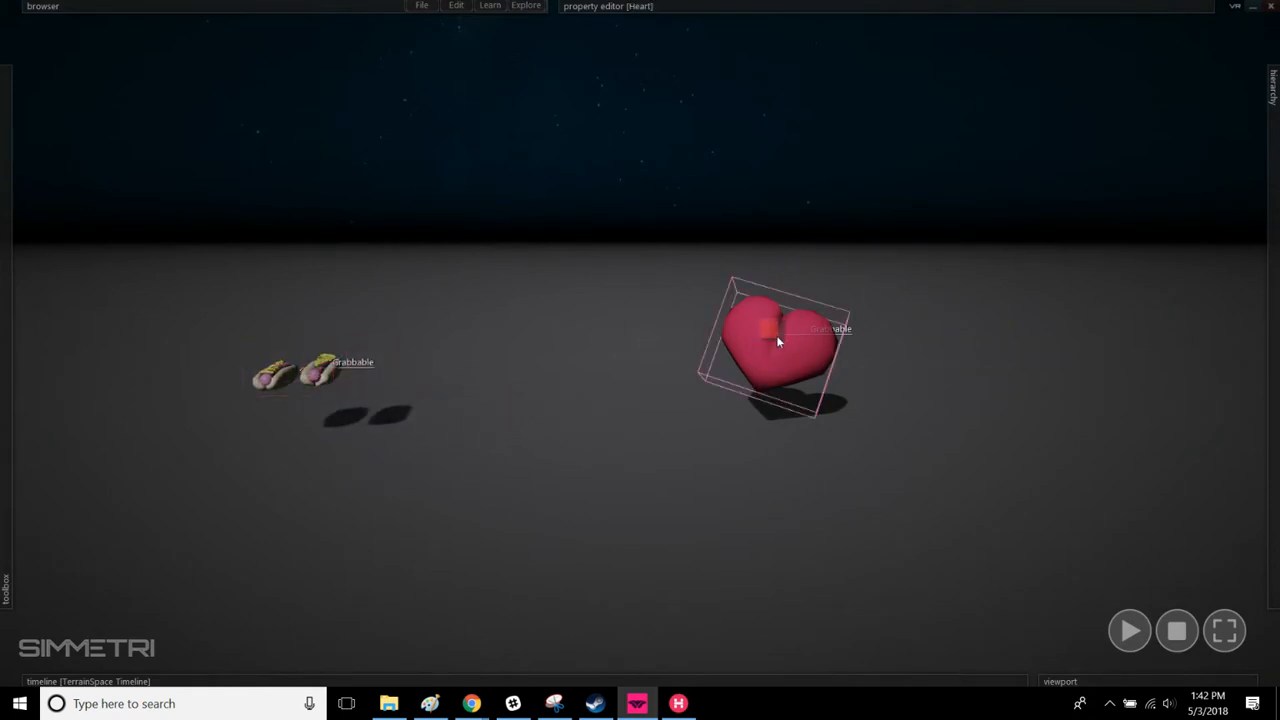
left_click_drag(776, 335, 954, 360)
left_click(681, 465)
right_click_drag(681, 465, 678, 415)
right_click_drag(450, 370, 428, 397)
key("w")
key("s")
Step: Draw a tube on the moon ground between the hot dogs and heart, with radii of about 3.36 and 2.20
mouse_move(3, 300)
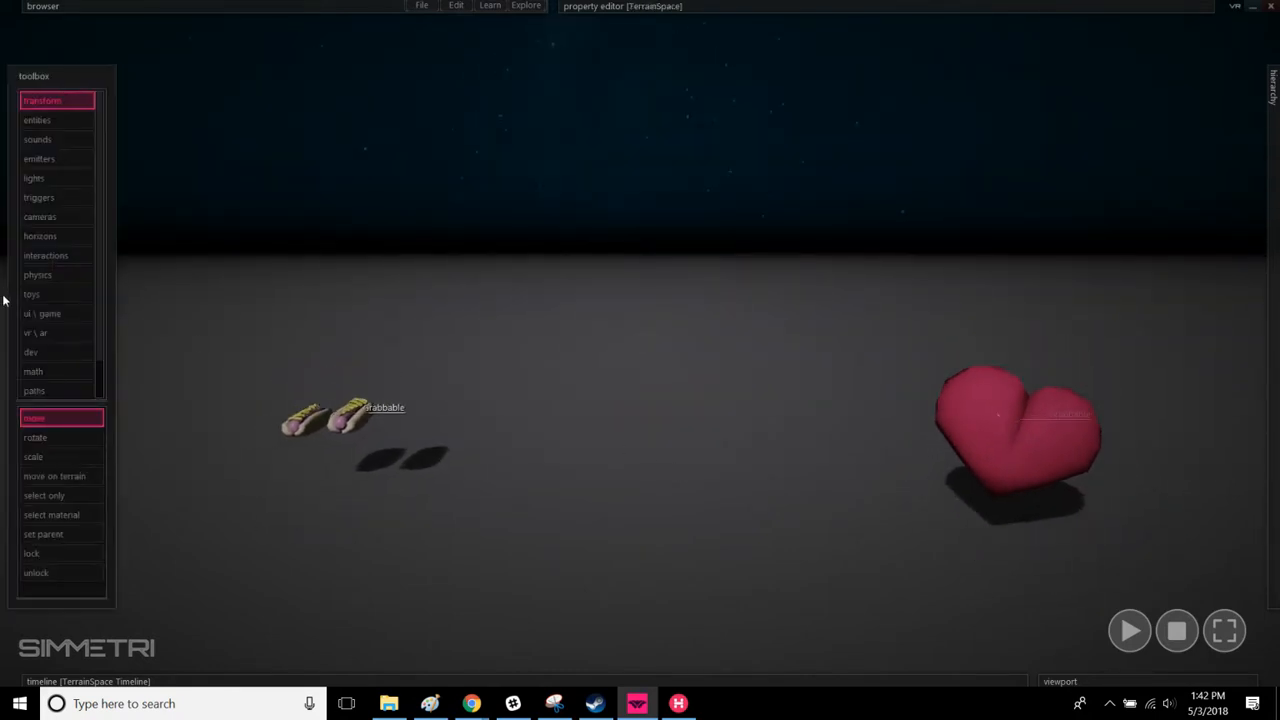
left_click(44, 124)
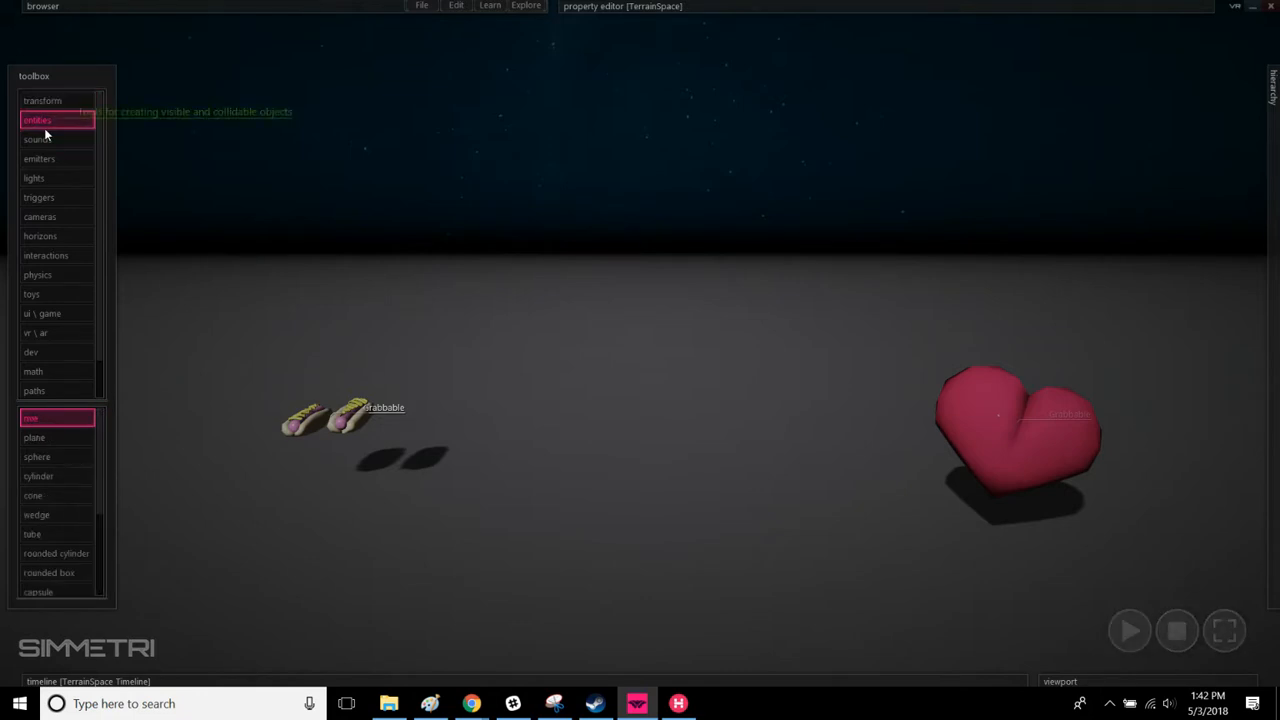
left_click(60, 534)
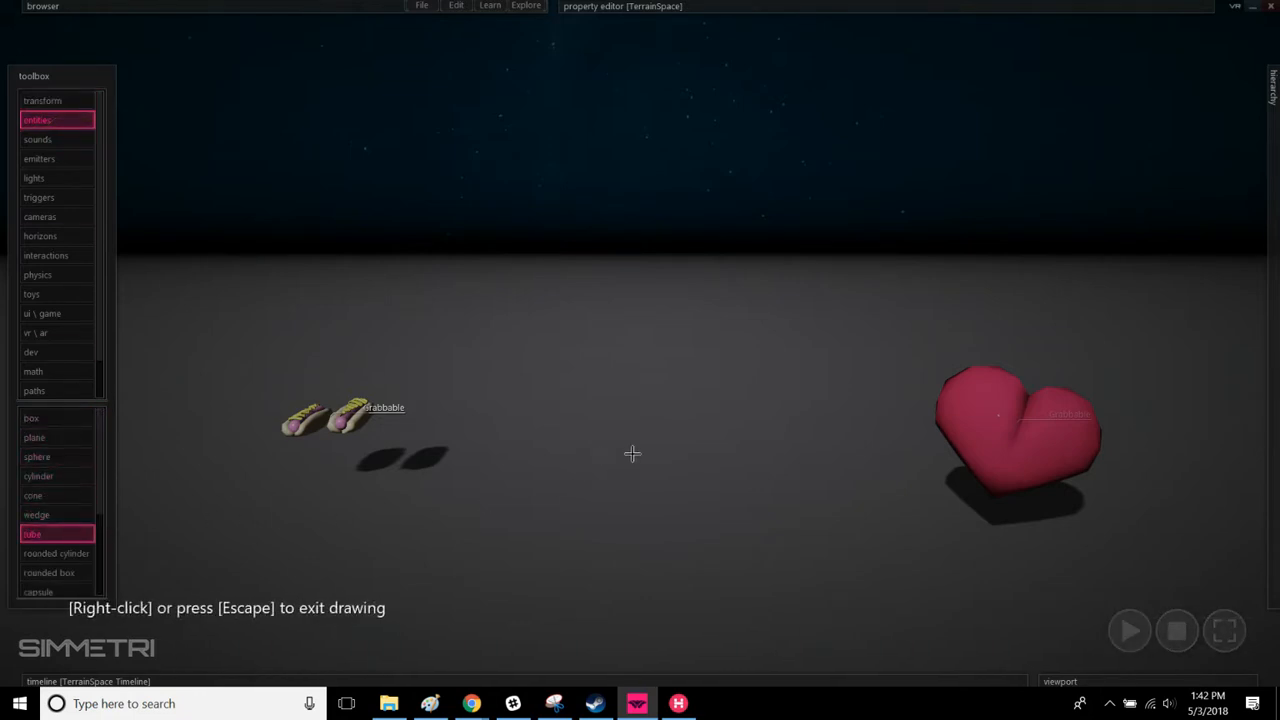
left_click_drag(663, 433, 622, 489)
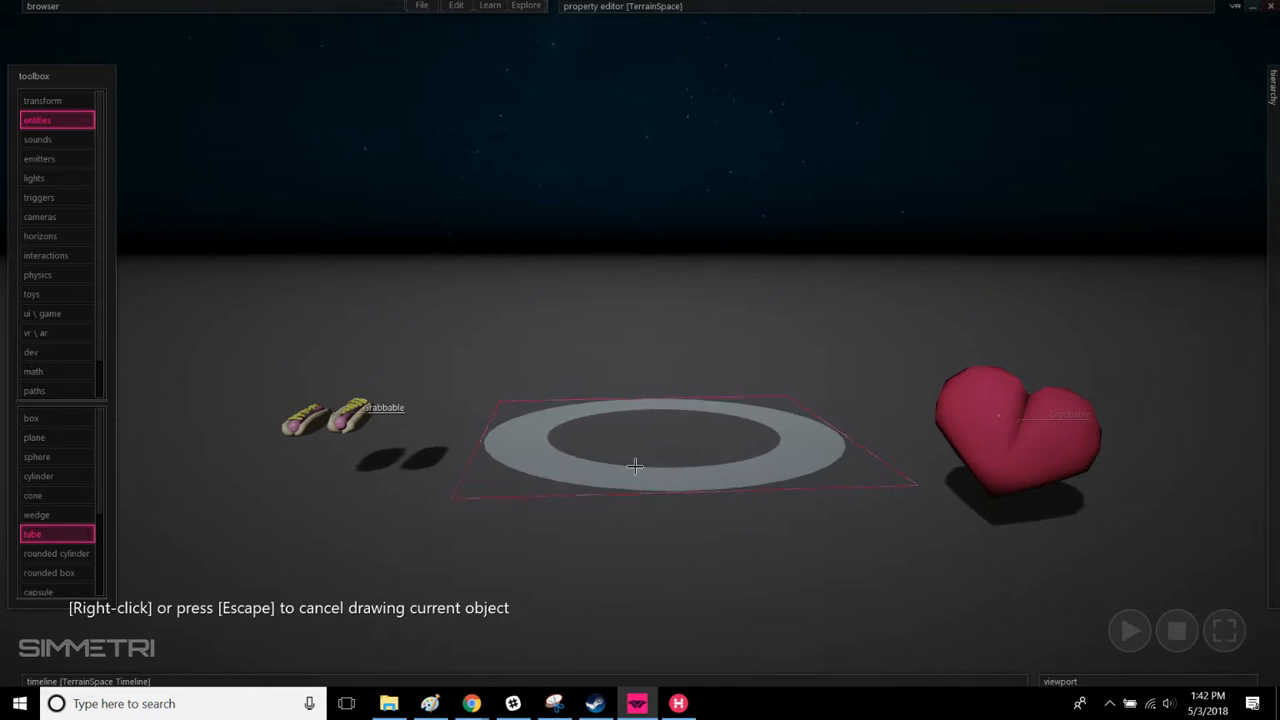
left_click(635, 465)
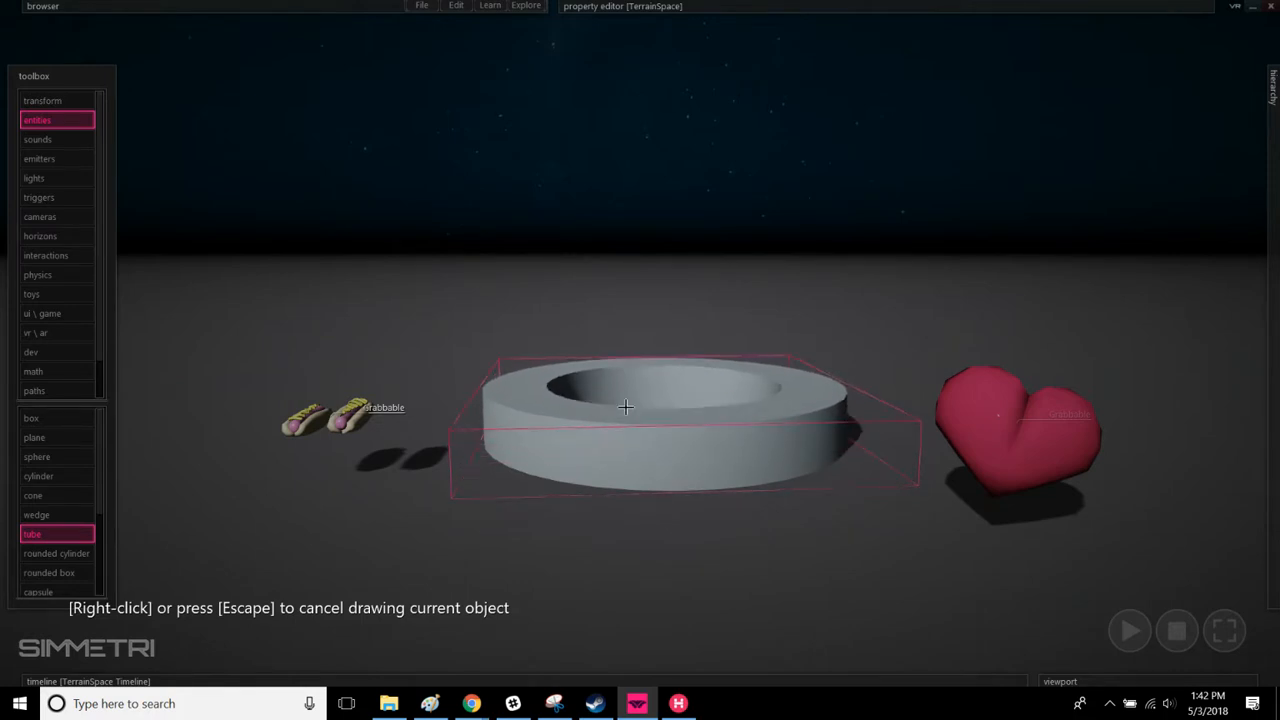
Step: Reduce the tube to seven subdivisions, finish it at a height of about 0.71, and exit drawing
scroll(626, 407, "down", 20)
scroll(626, 407, "up", 4)
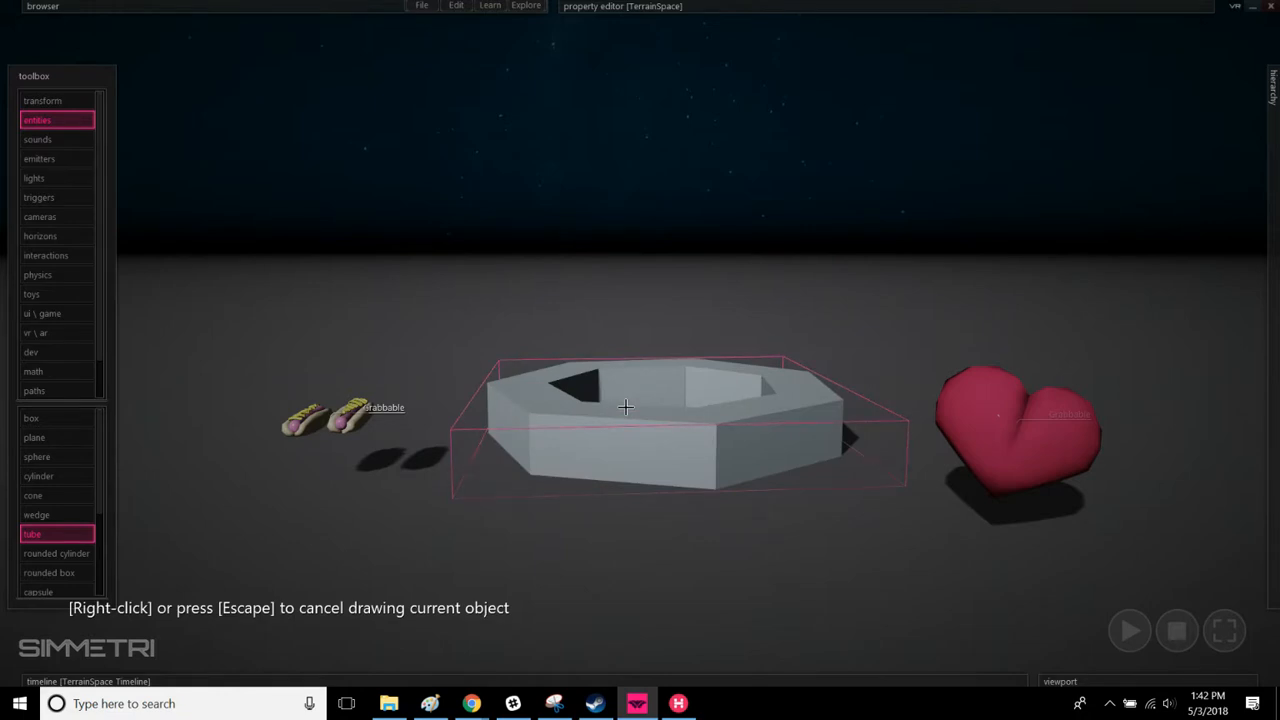
scroll(626, 407, "down", 5)
scroll(626, 407, "up", 4)
scroll(626, 407, "up", 12)
scroll(626, 407, "down", 16)
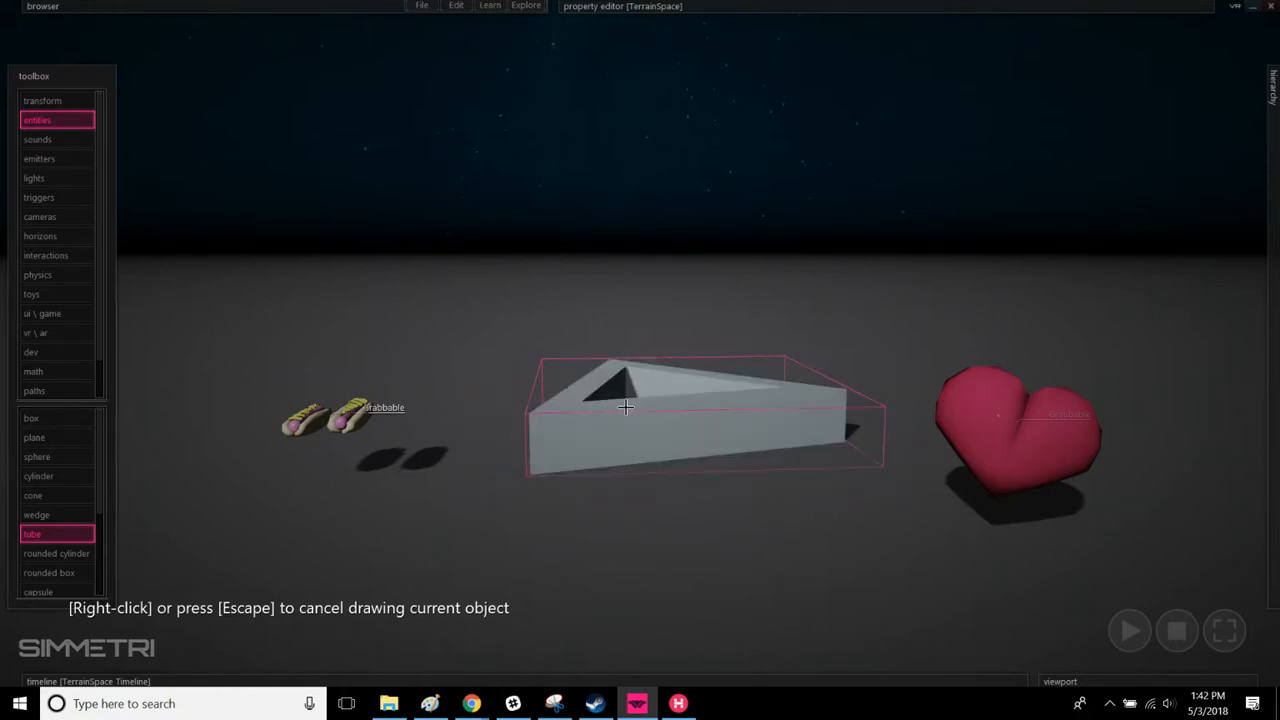
scroll(626, 407, "up", 4)
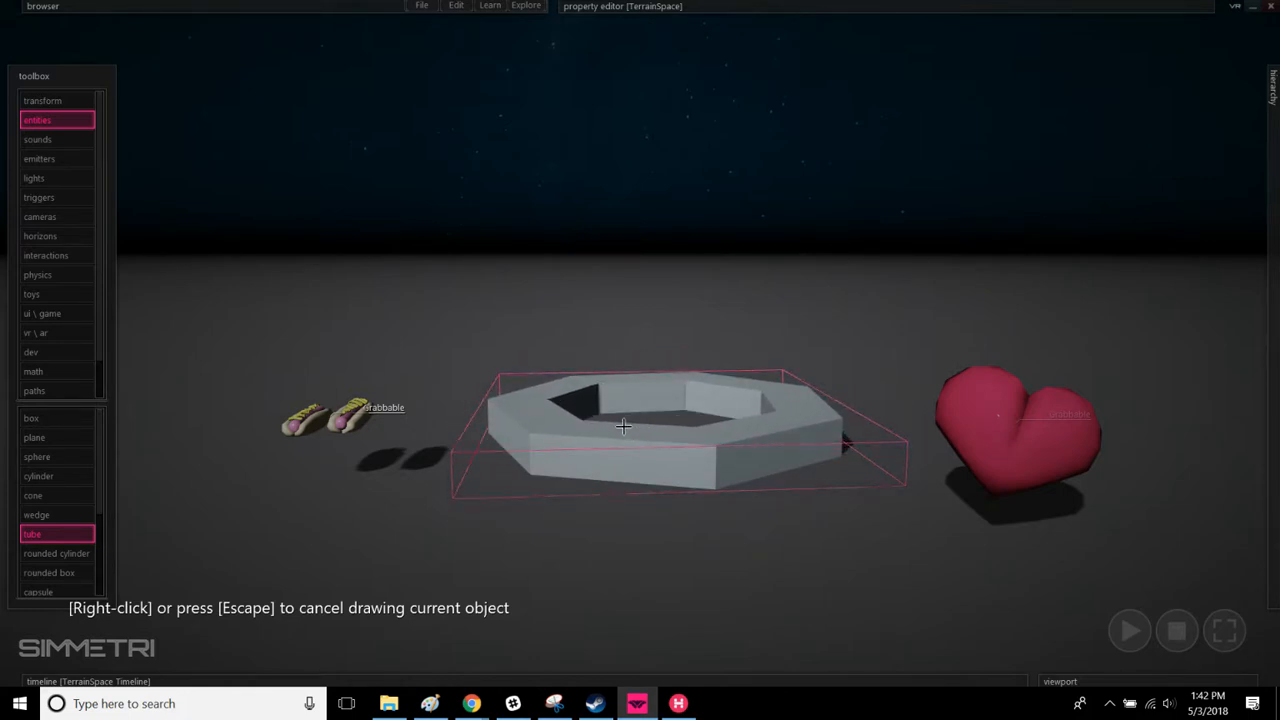
left_click(623, 424)
right_click(643, 342)
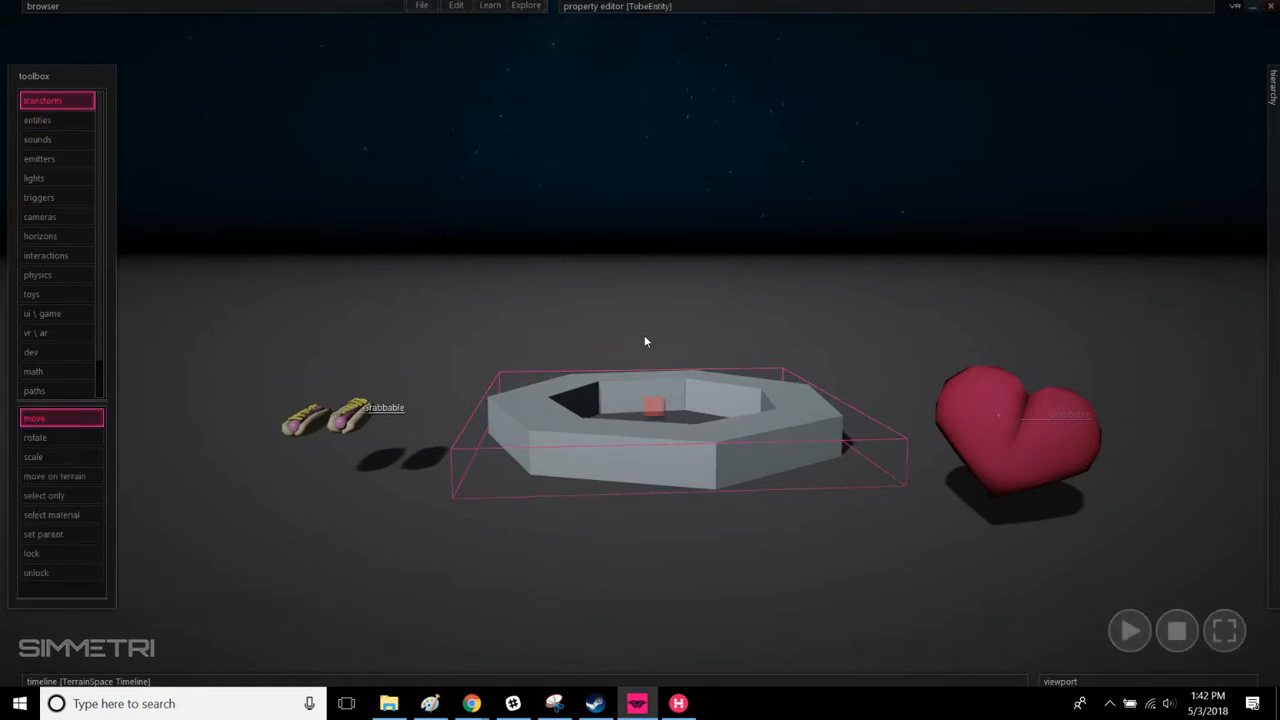
Step: Set the tube's height to about 0.94, Radius1 to about 3.45 and Radius2 to about 1.85, and shift it slightly forward
mouse_move(644, 335)
right_mouse_down()
mouse_move(640, 360)
mouse_move(640, 322)
right_mouse_up()
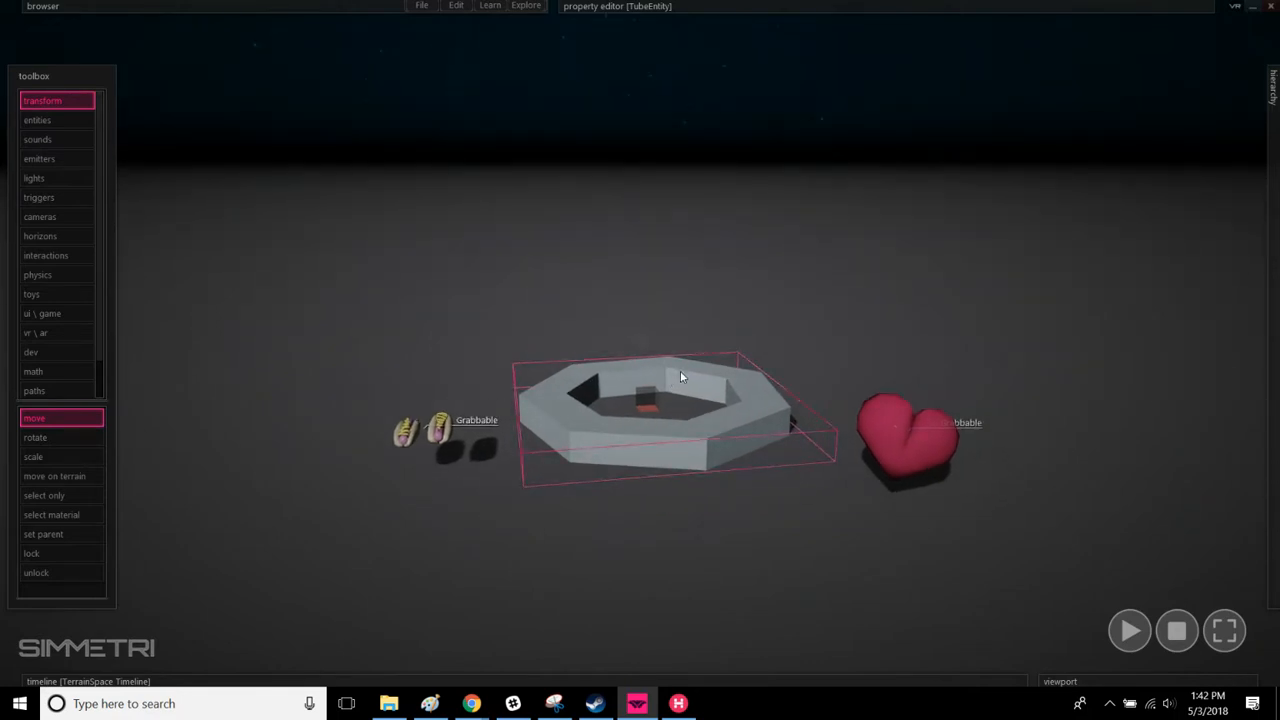
double_click(680, 372)
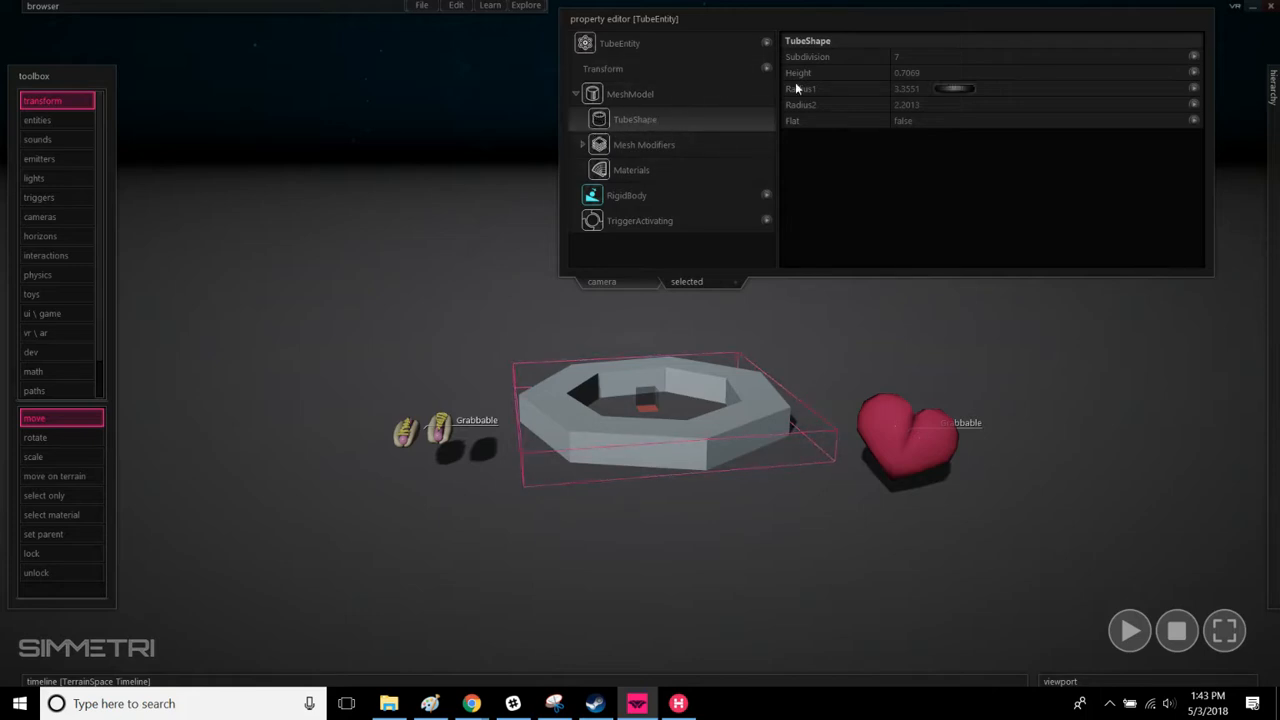
mouse_move(950, 60)
mouse_move(827, 77)
left_click_drag(951, 72, 936, 110)
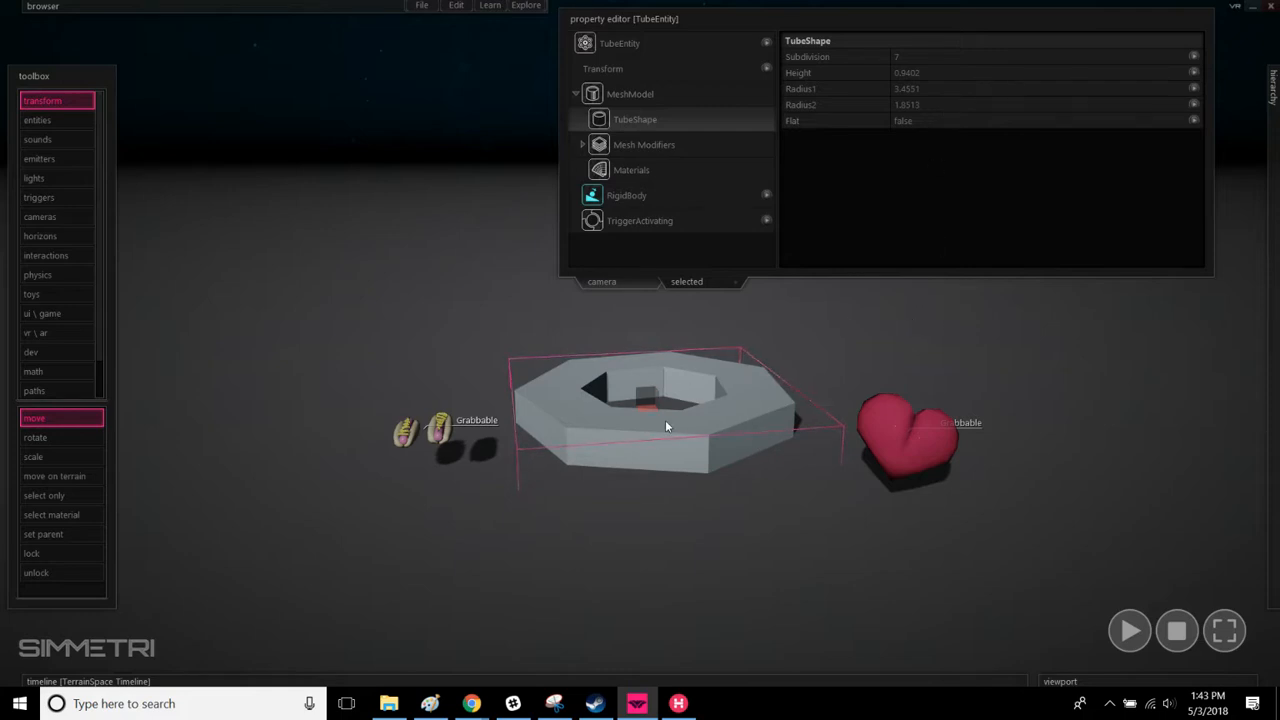
left_click_drag(645, 411, 647, 436)
left_click(840, 358)
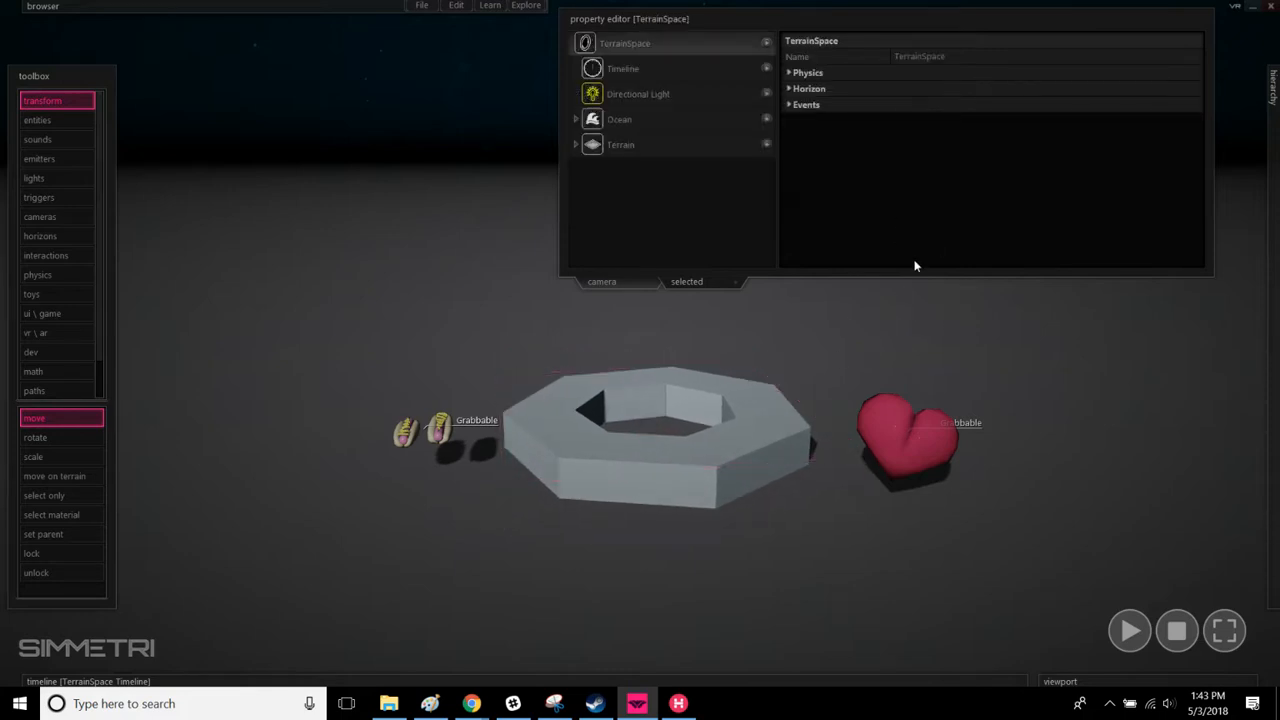
Step: Test the scene in fullscreen by carrying the heart over to the ring, and return to the editor
left_click(760, 424)
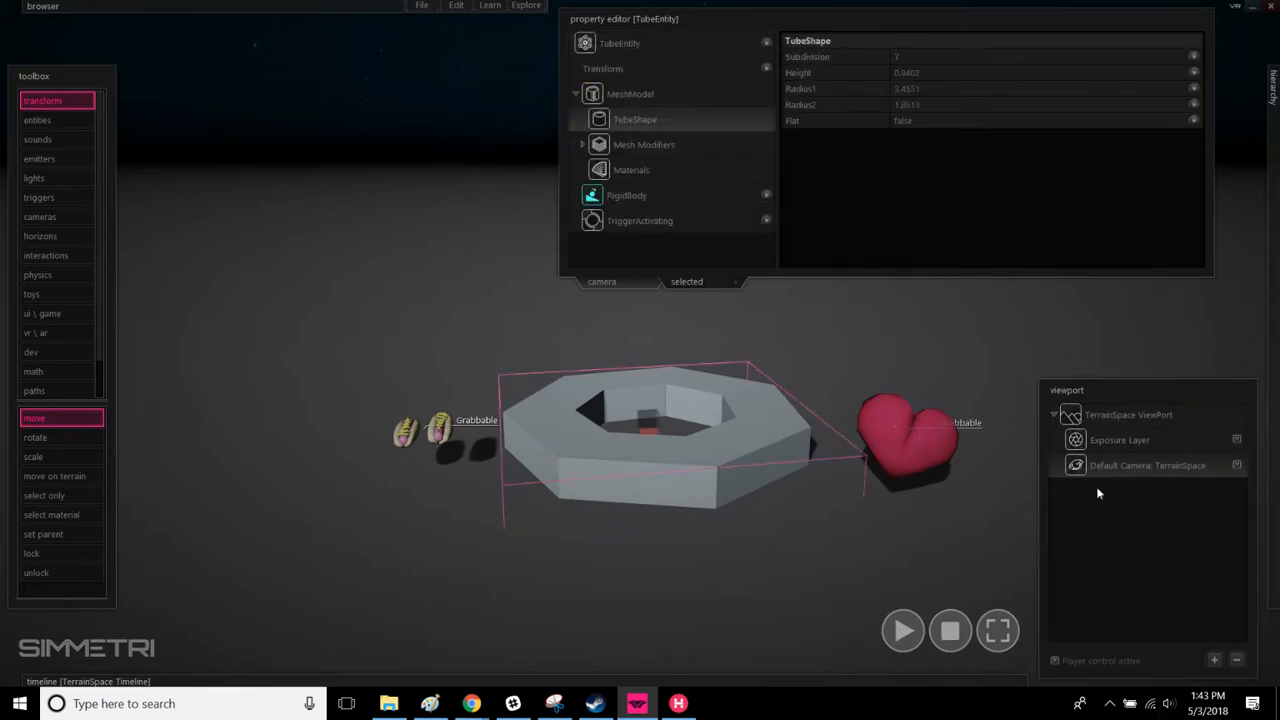
left_click(997, 630)
left_click_drag(915, 472, 668, 372)
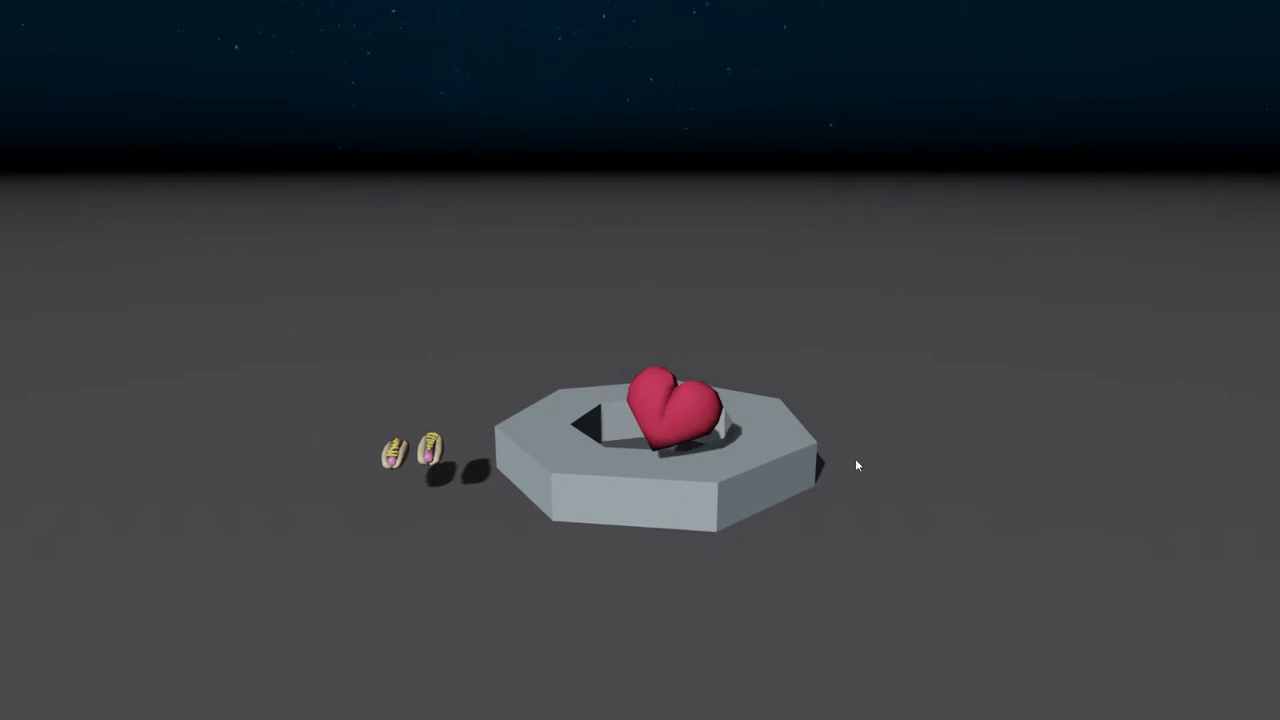
key("Escape")
Step: Reposition the tube ring slightly, commit its transform, and make sure playback is stopped
right_click_drag(656, 410, 612, 449)
key("w")
left_click_drag(567, 428, 565, 454)
left_click(1061, 417)
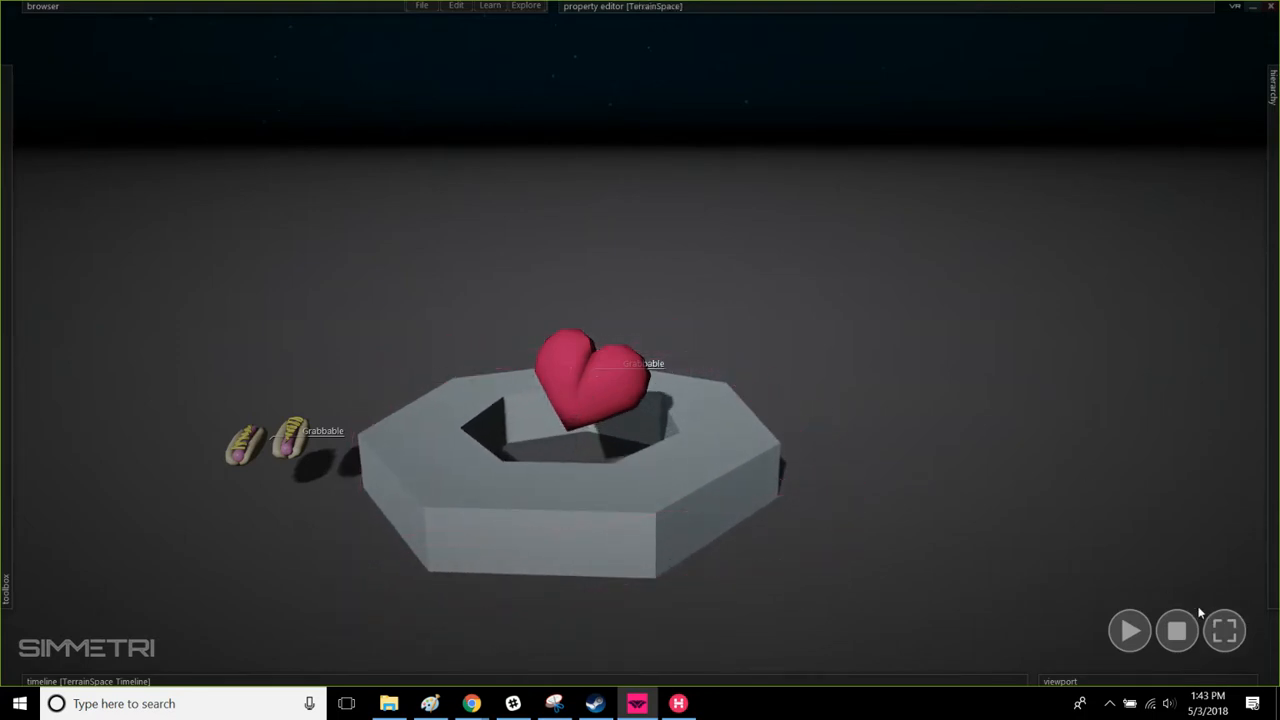
left_click(729, 447)
key("Return")
left_click(903, 425)
key("space")
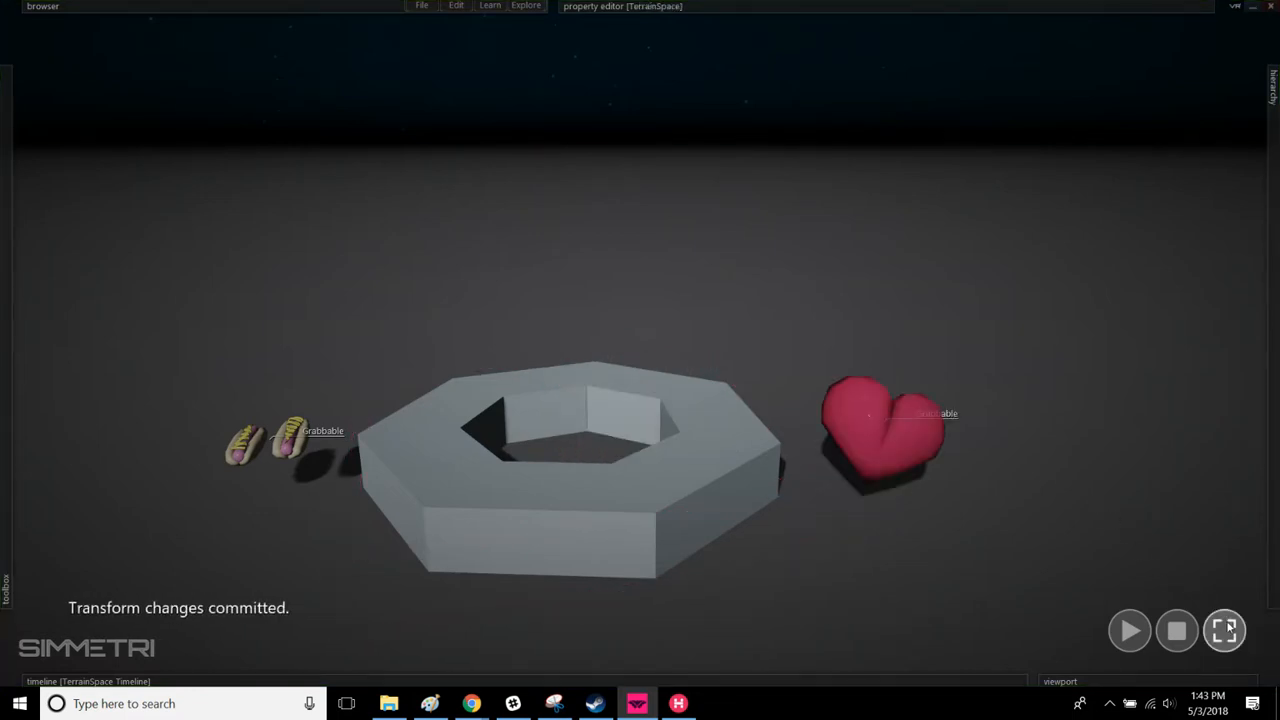
Step: Test dropping the heart into the ring's opening in fullscreen, and exit to the editor
left_click(1225, 630)
left_click_drag(963, 467, 530, 475)
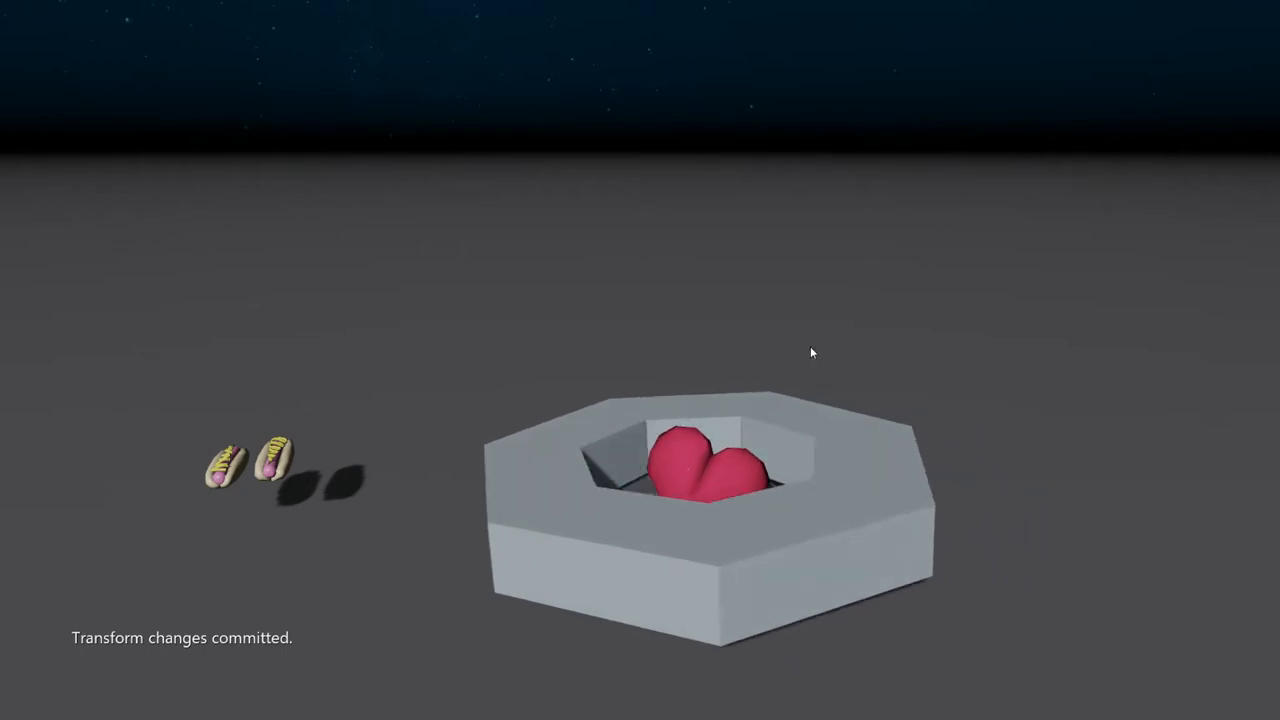
key("Escape")
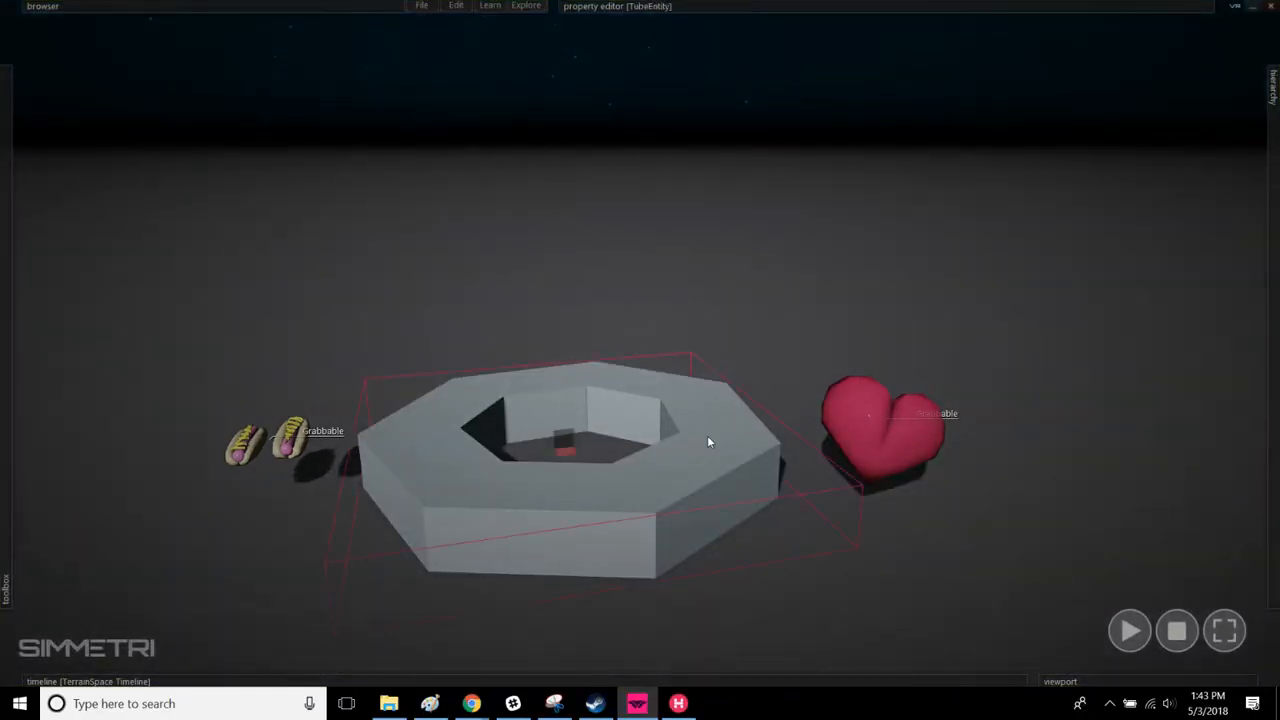
Step: Make the tube ring immovable by setting its RigidBody Movable property to false, and deselect the ring
right_click_drag(748, 557, 705, 472)
right_click_drag(748, 600, 750, 629)
mouse_move(737, 6)
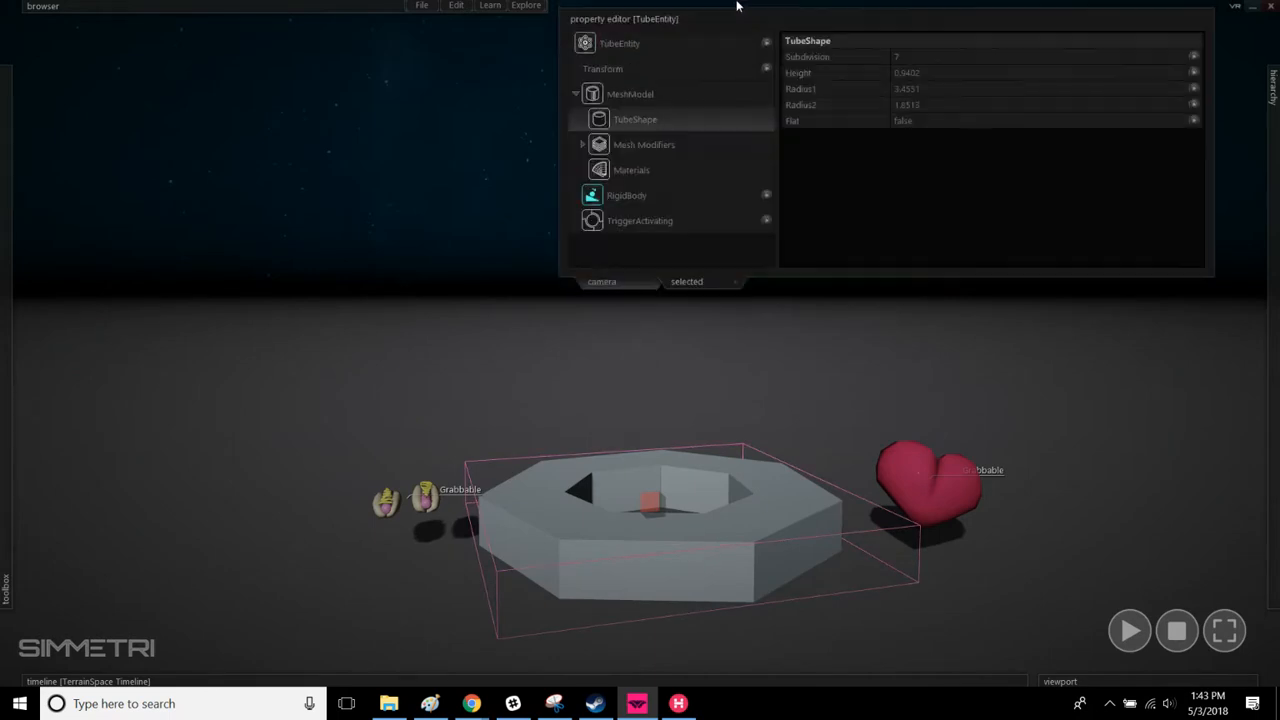
left_click(644, 195)
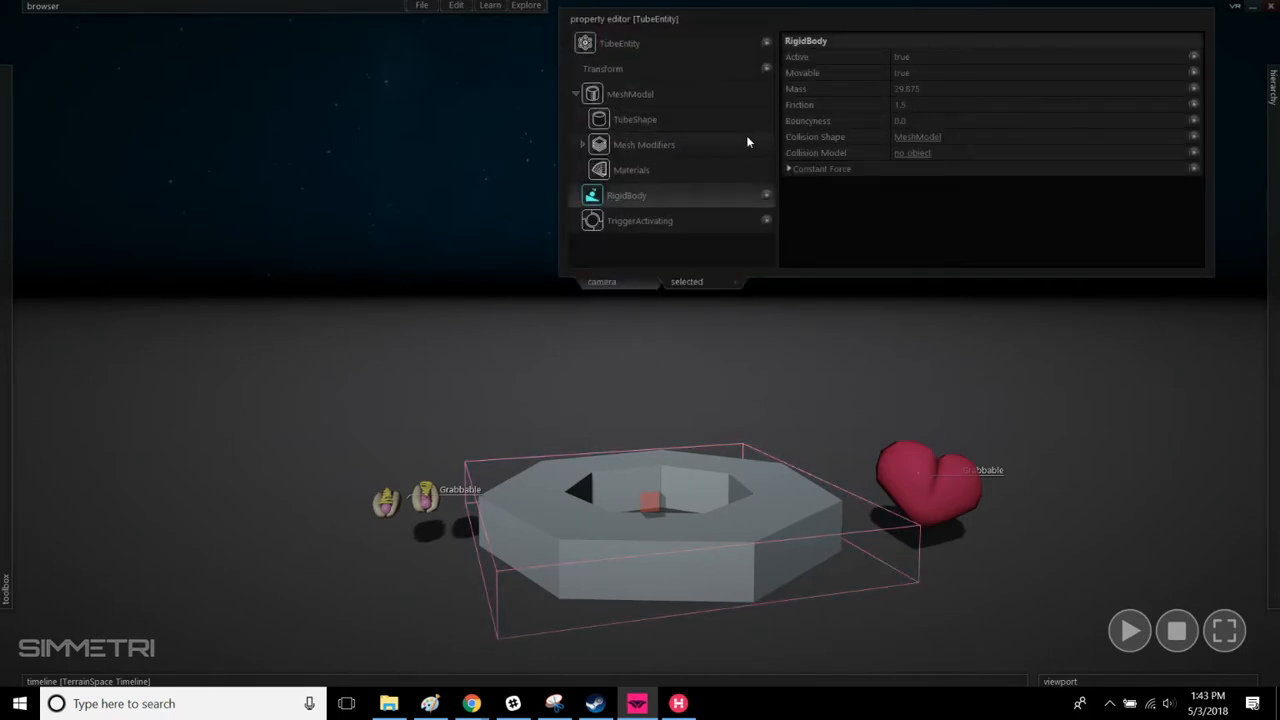
left_click(904, 74)
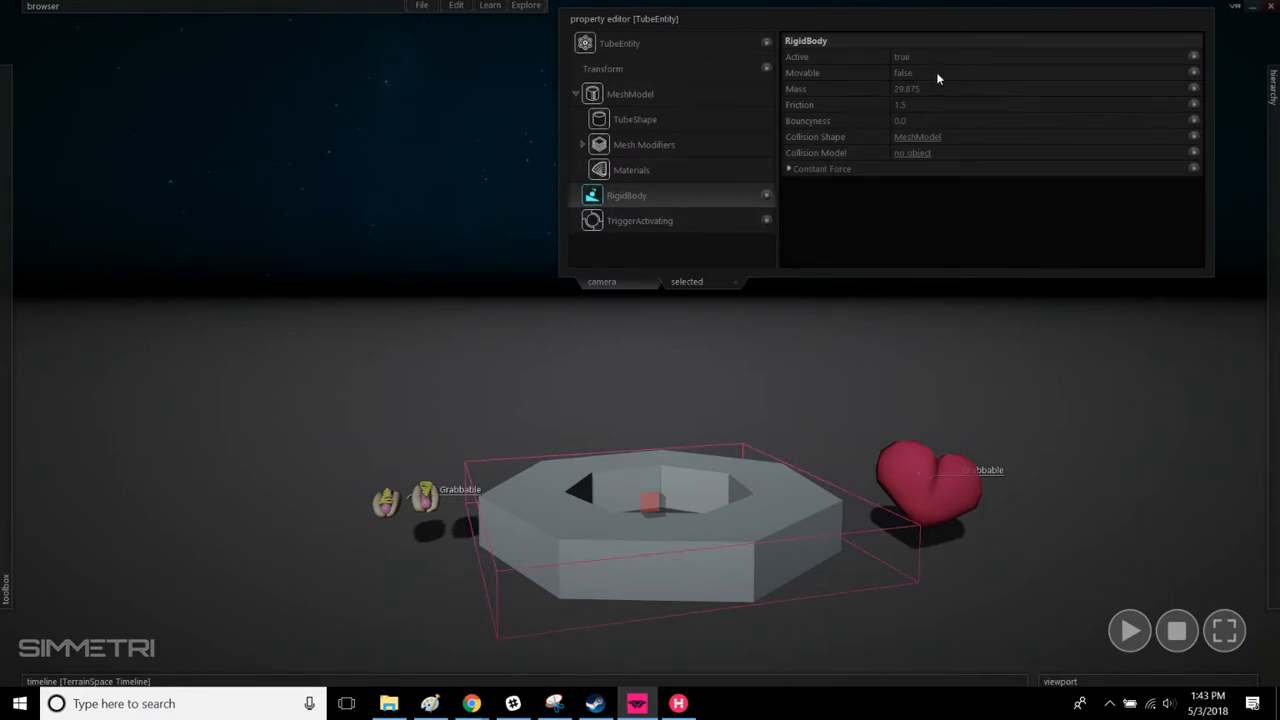
left_click(929, 371)
Step: Test the immovable ring in fullscreen by moving the heart and the hot dogs around it, and return to the editor
left_click(1224, 630)
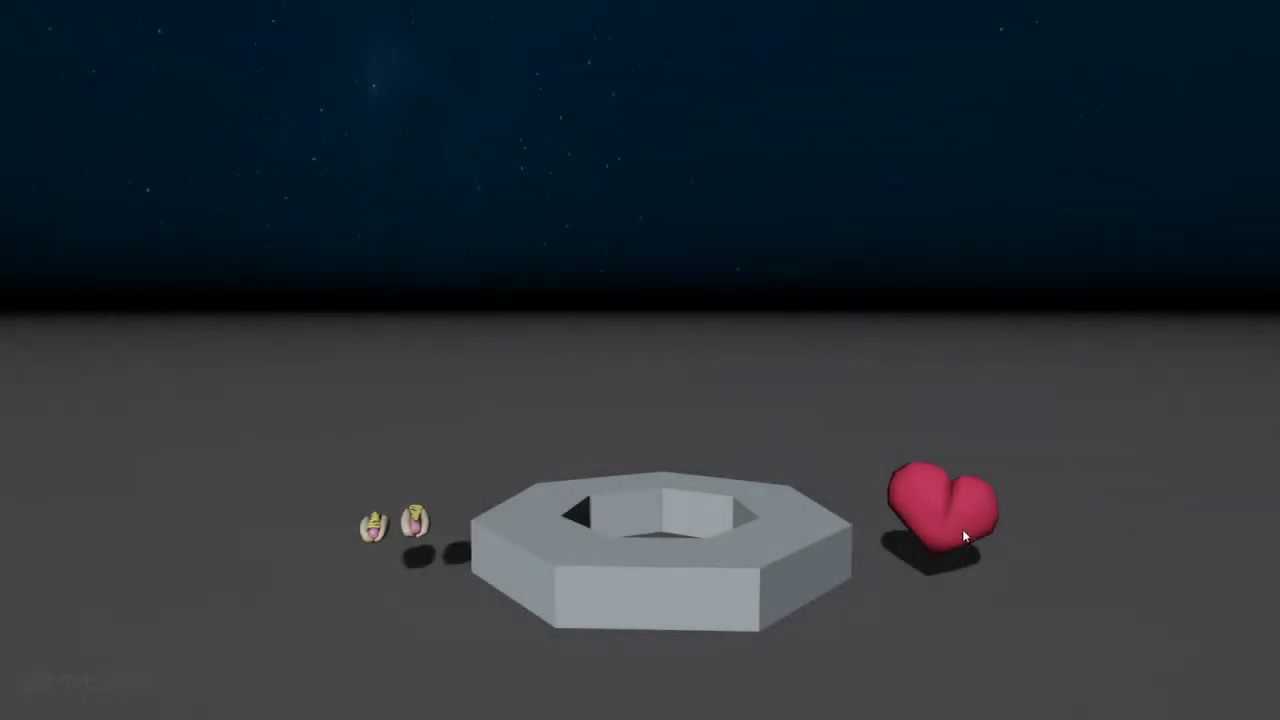
left_click_drag(962, 535, 1030, 465)
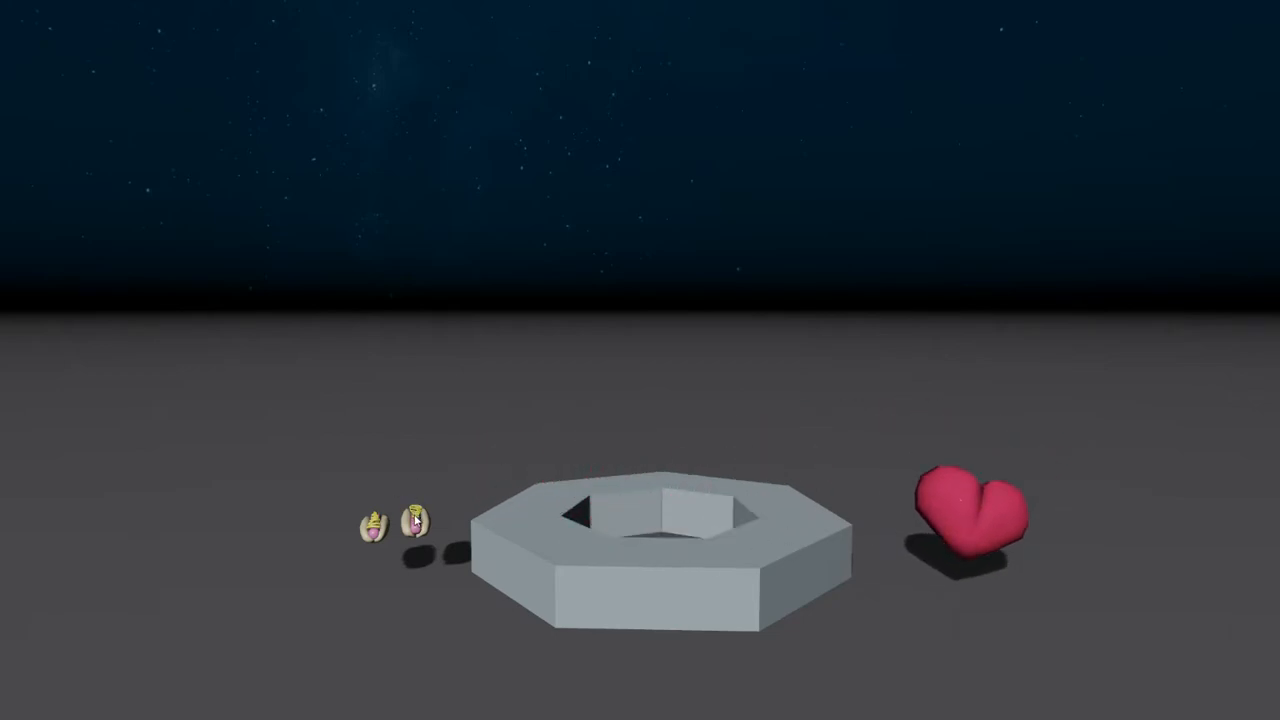
left_click_drag(415, 520, 575, 553)
left_click_drag(698, 535, 420, 534)
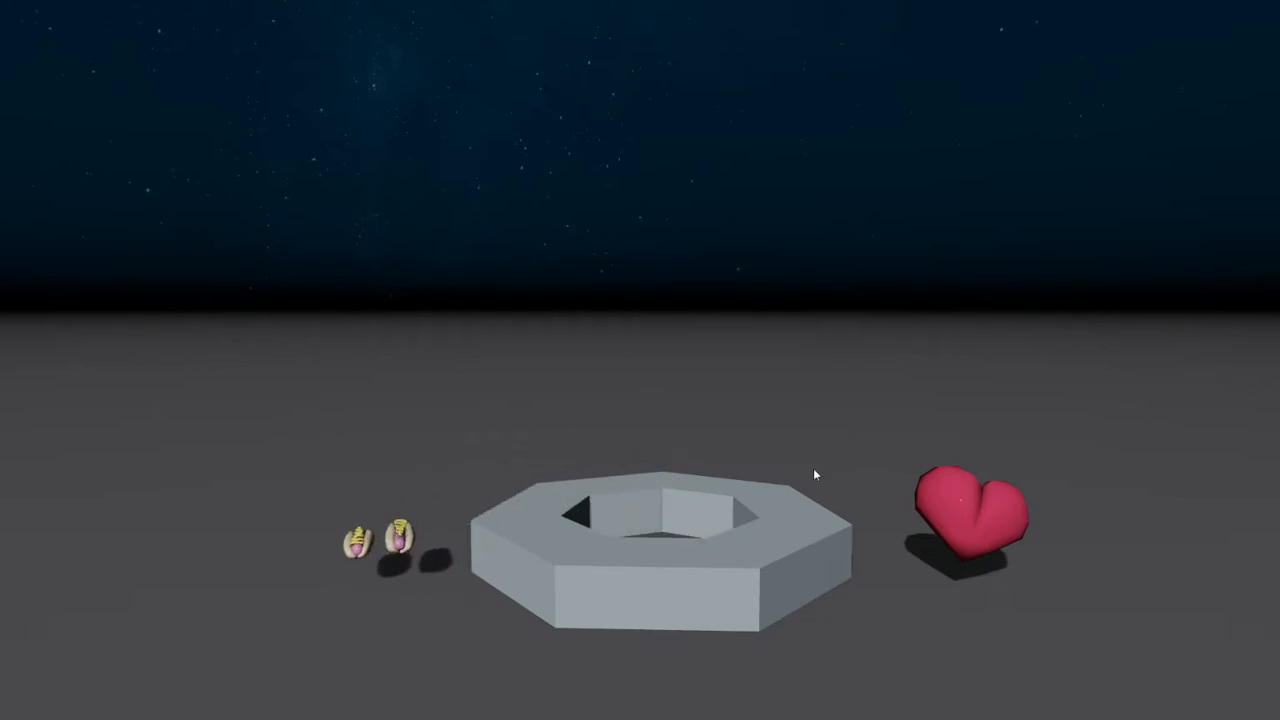
key("Escape")
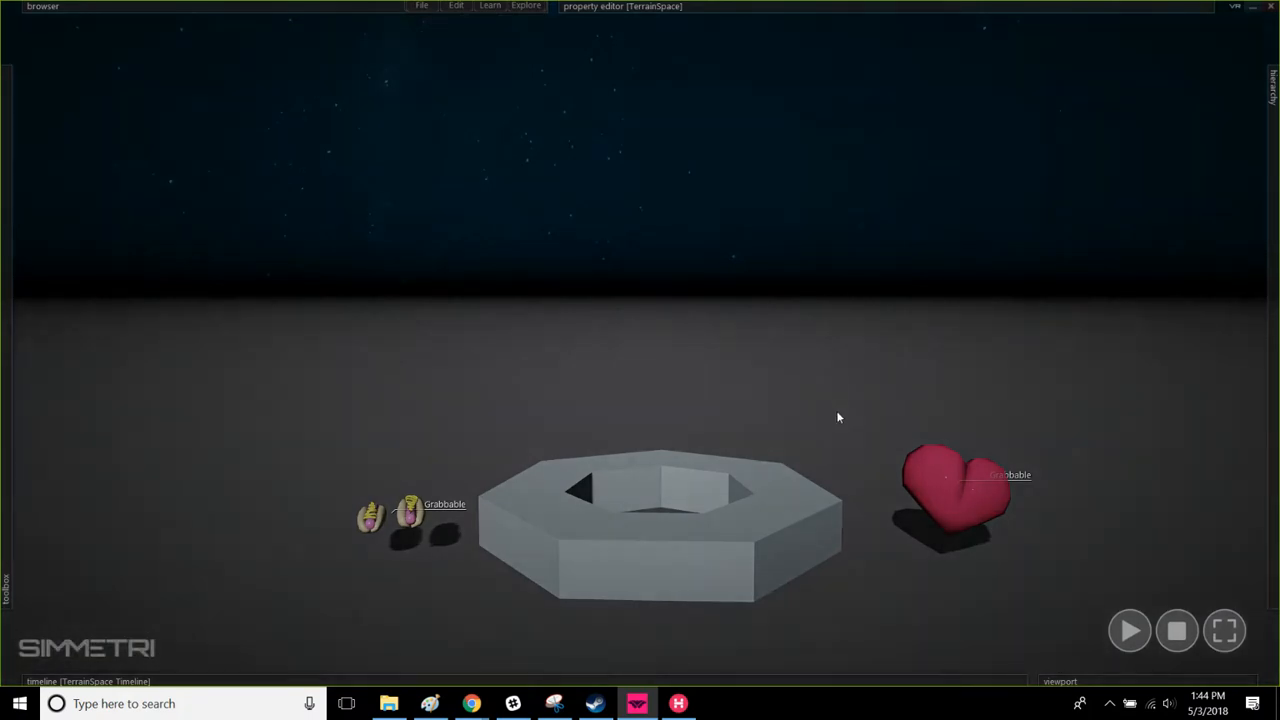
Step: Add a UI label to the tube ring and check its placement above the ring
mouse_move(832, 412)
right_mouse_down()
mouse_move(808, 390)
mouse_move(832, 412)
right_mouse_up()
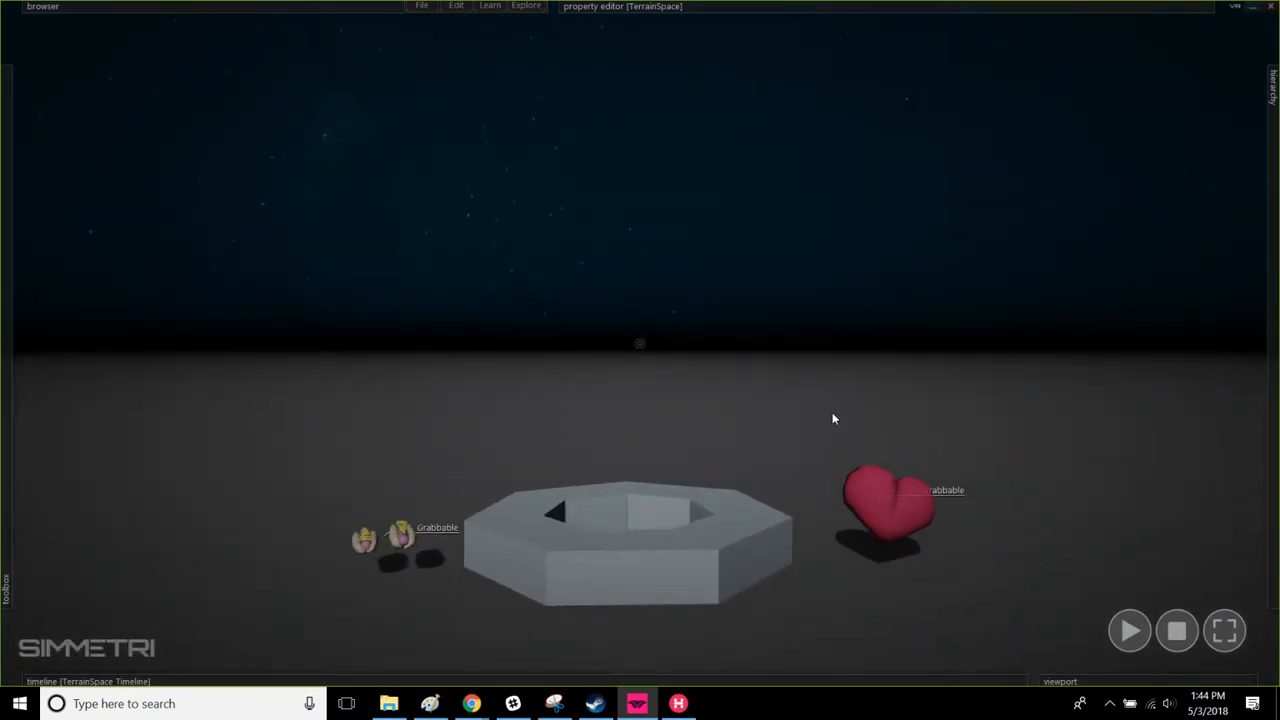
mouse_move(1, 334)
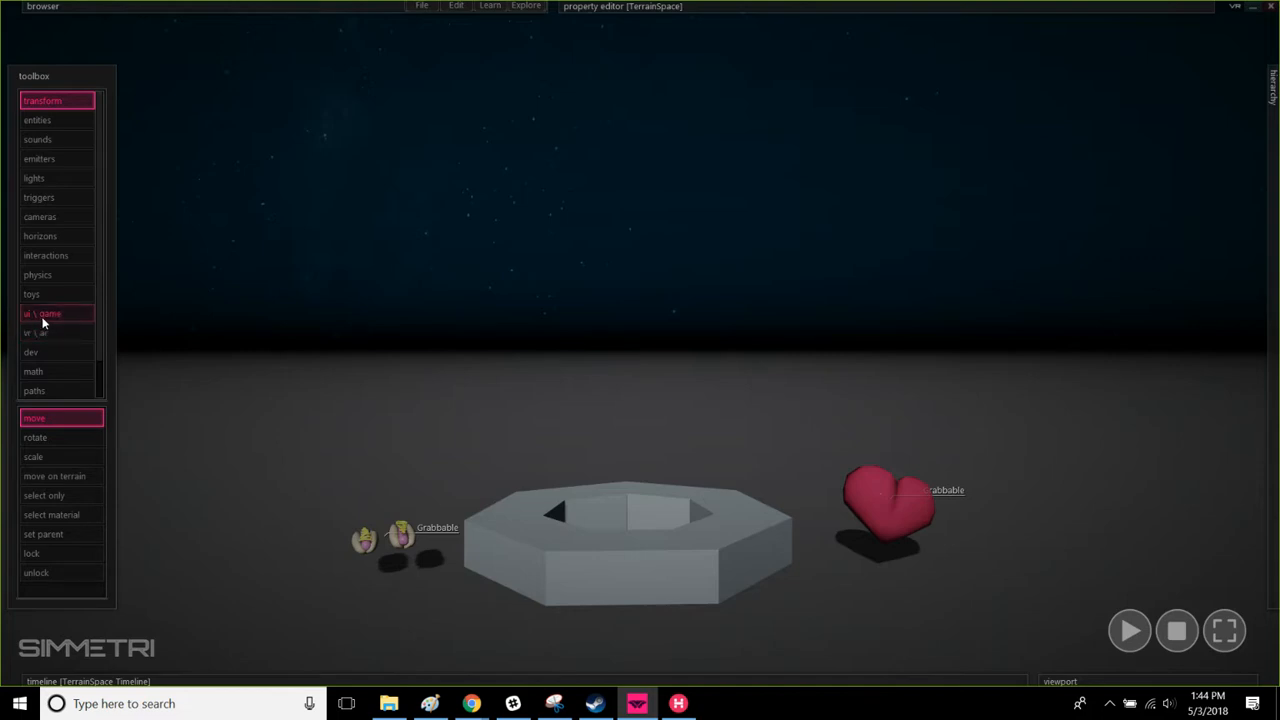
left_click(42, 318)
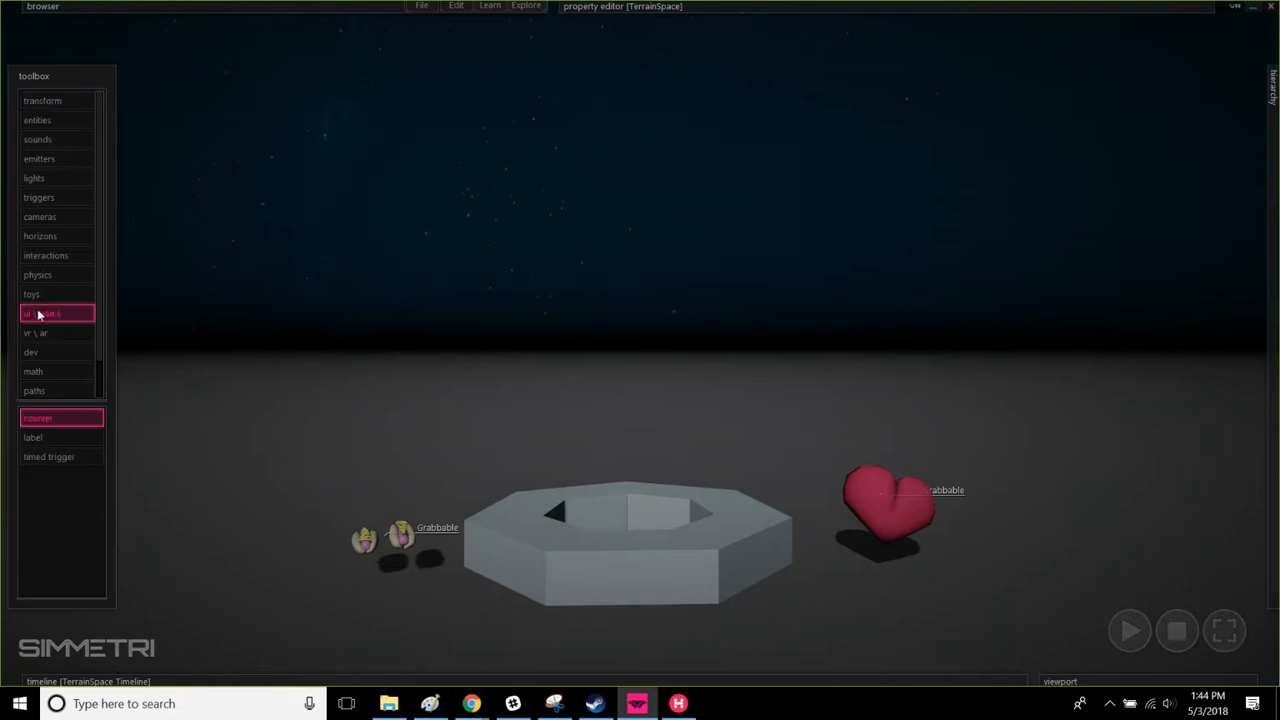
left_click(74, 436)
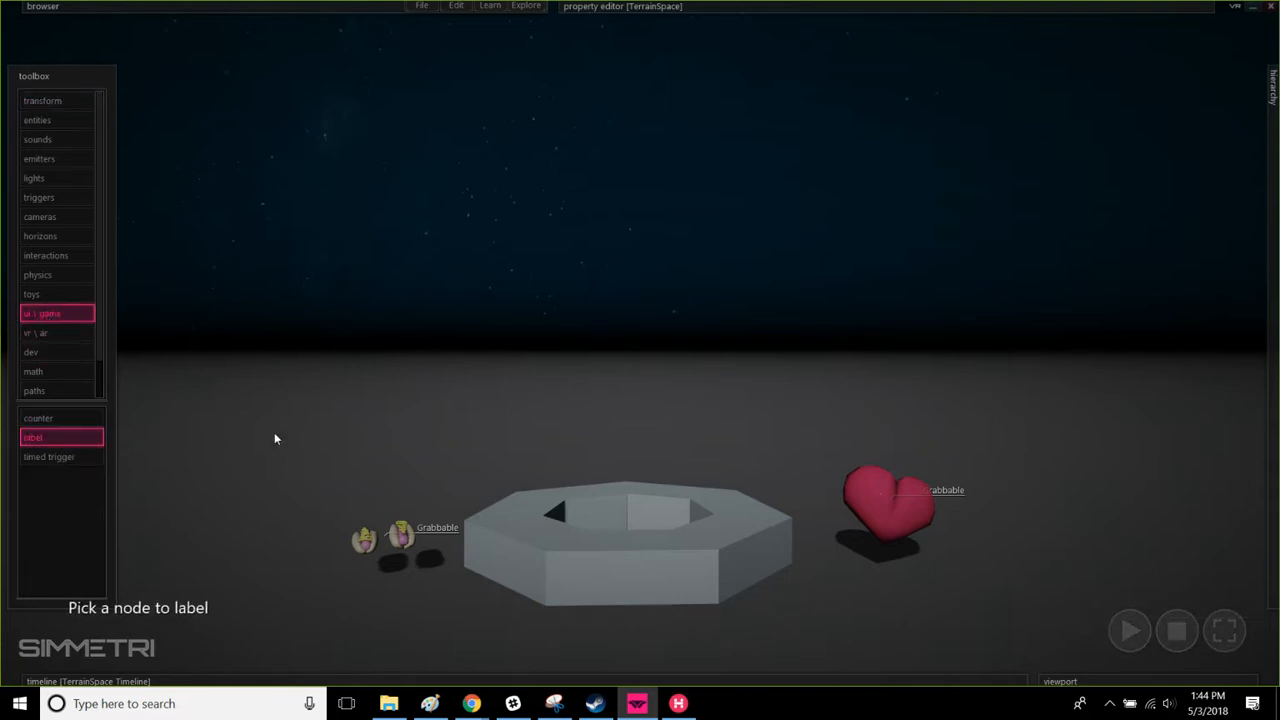
left_click(634, 495)
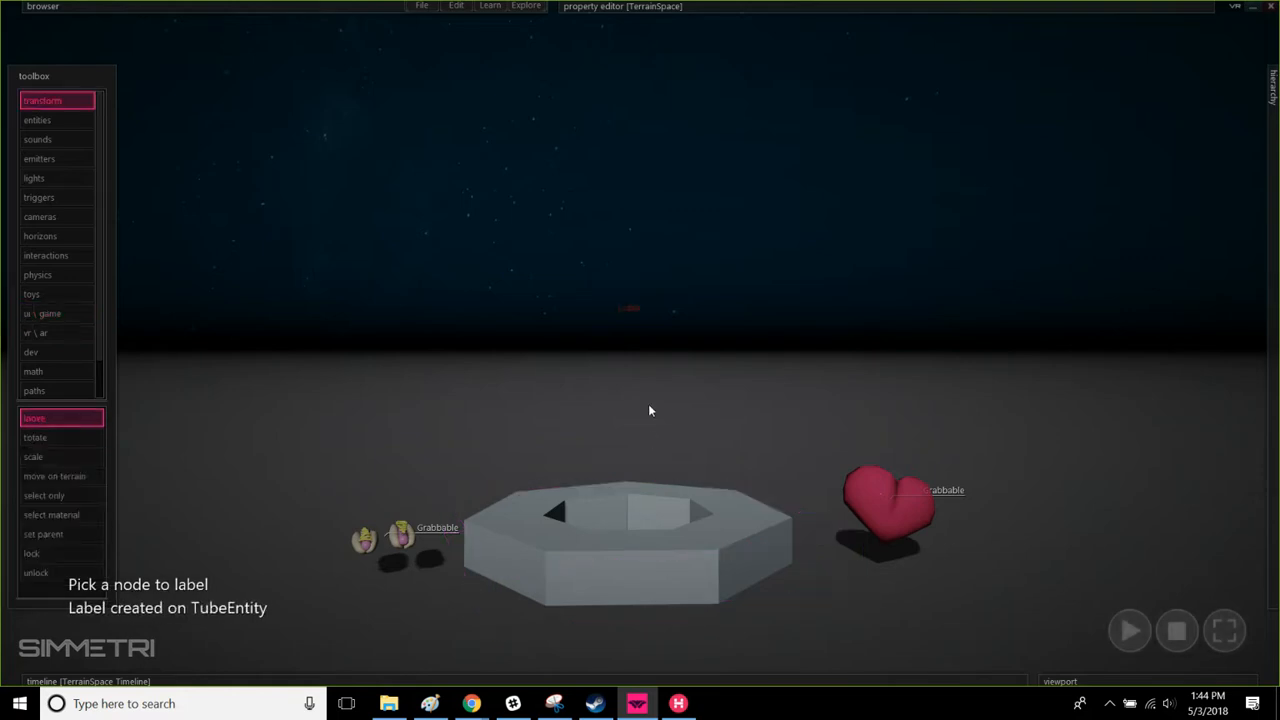
key("w")
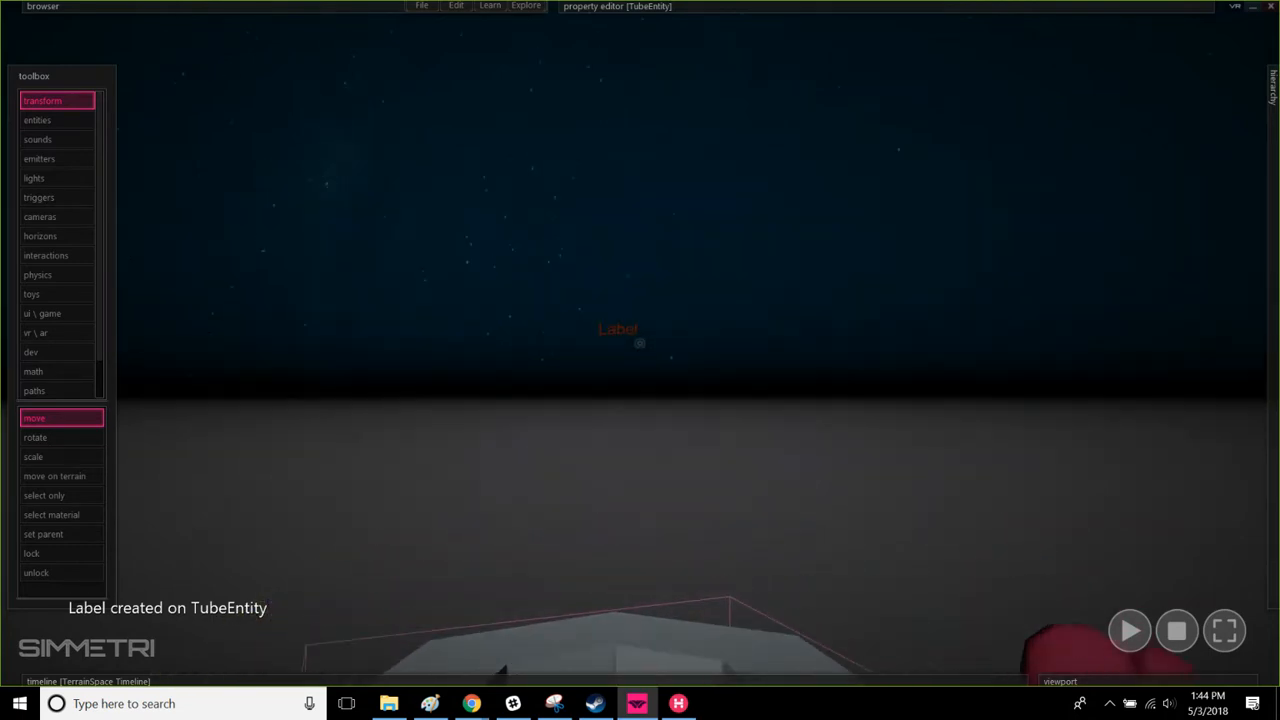
key("s")
key("s")
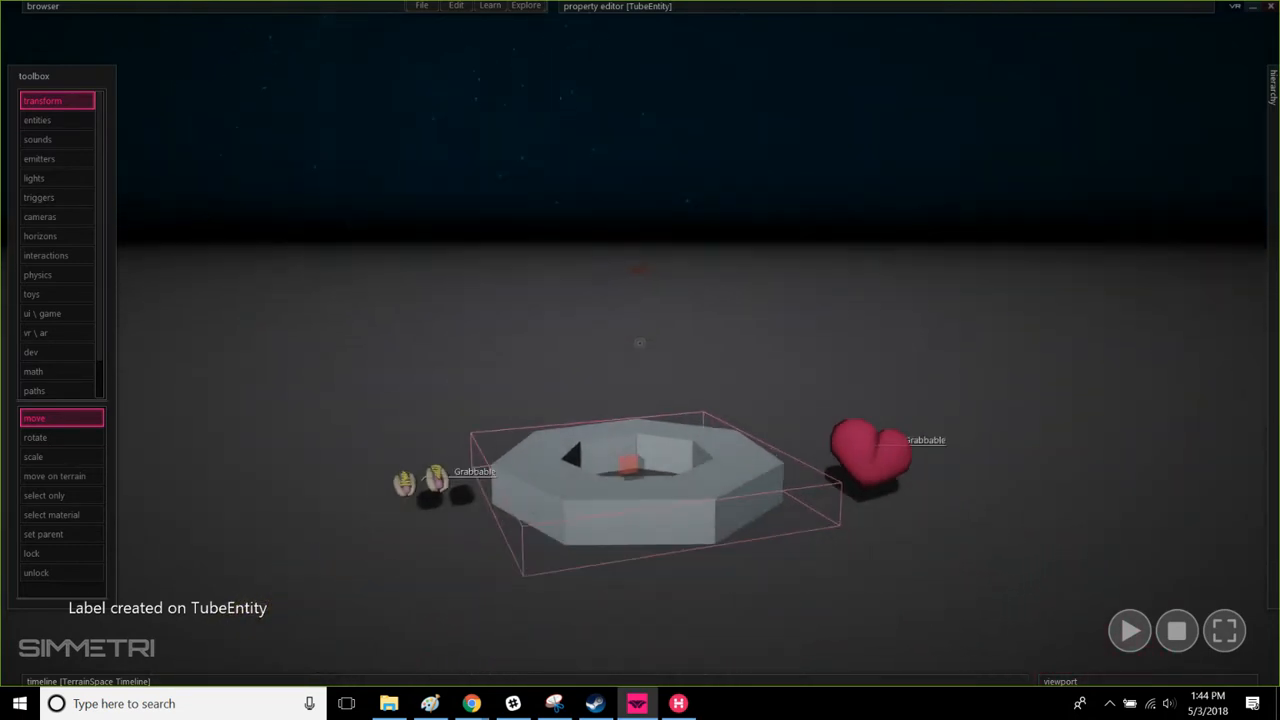
key("q")
key("w")
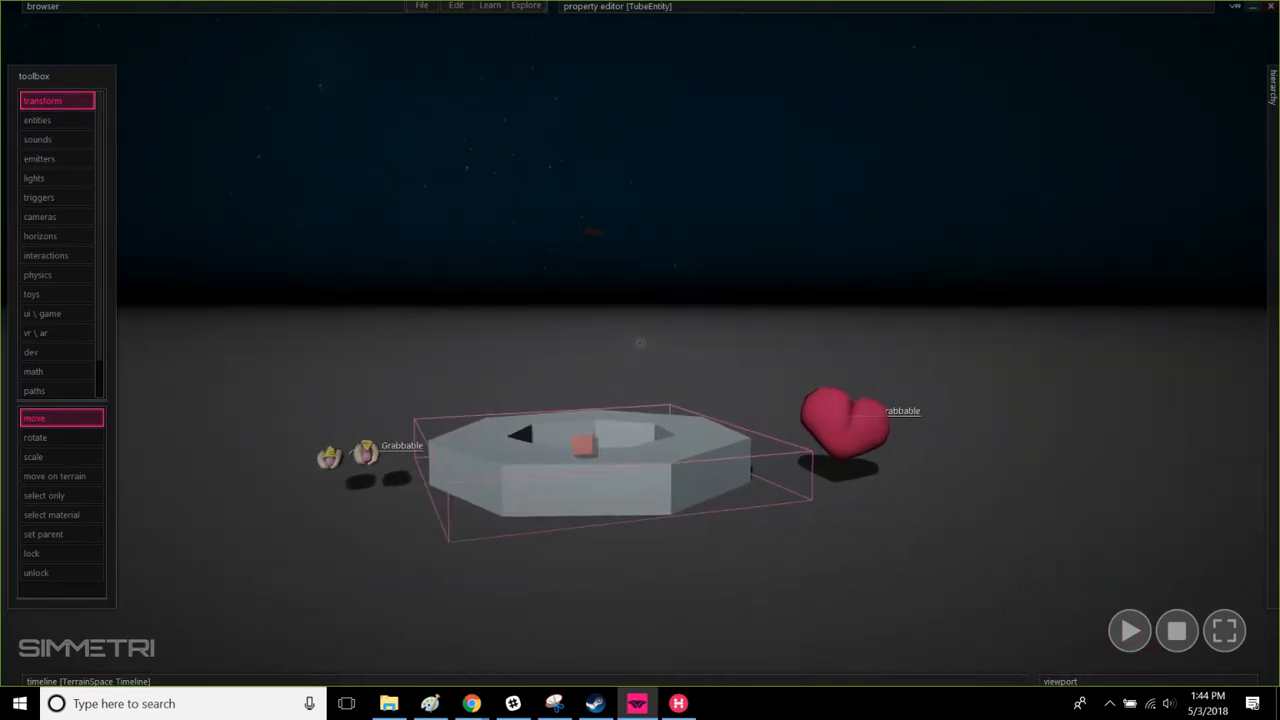
Step: Expand TubeEntity in the scene hierarchy and select its child Label
mouse_move(1274, 352)
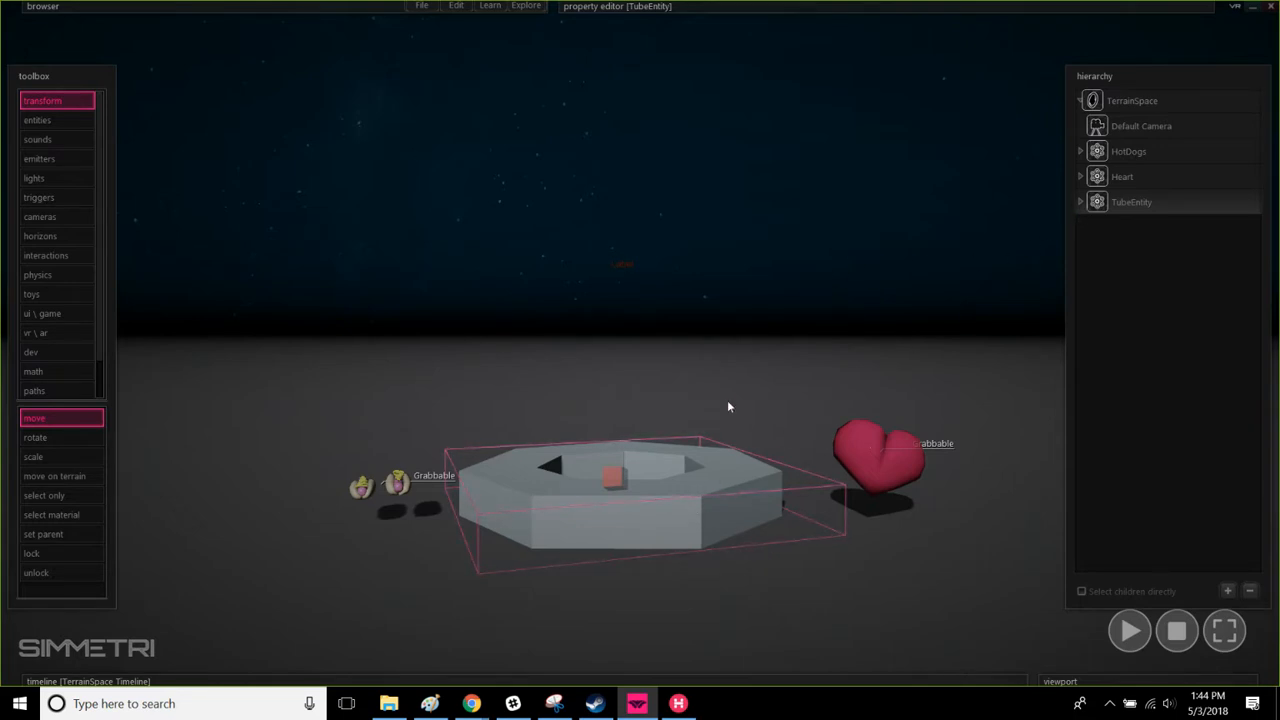
left_click_drag(725, 398, 616, 540)
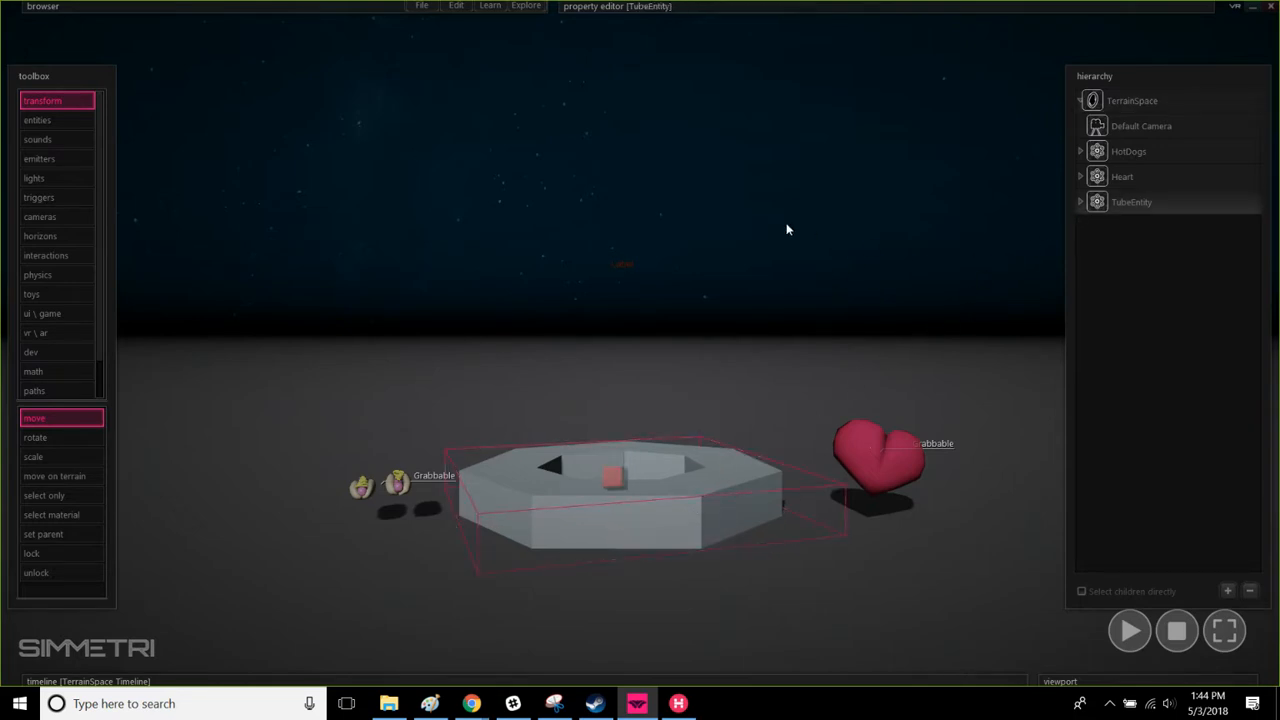
left_click(1080, 203)
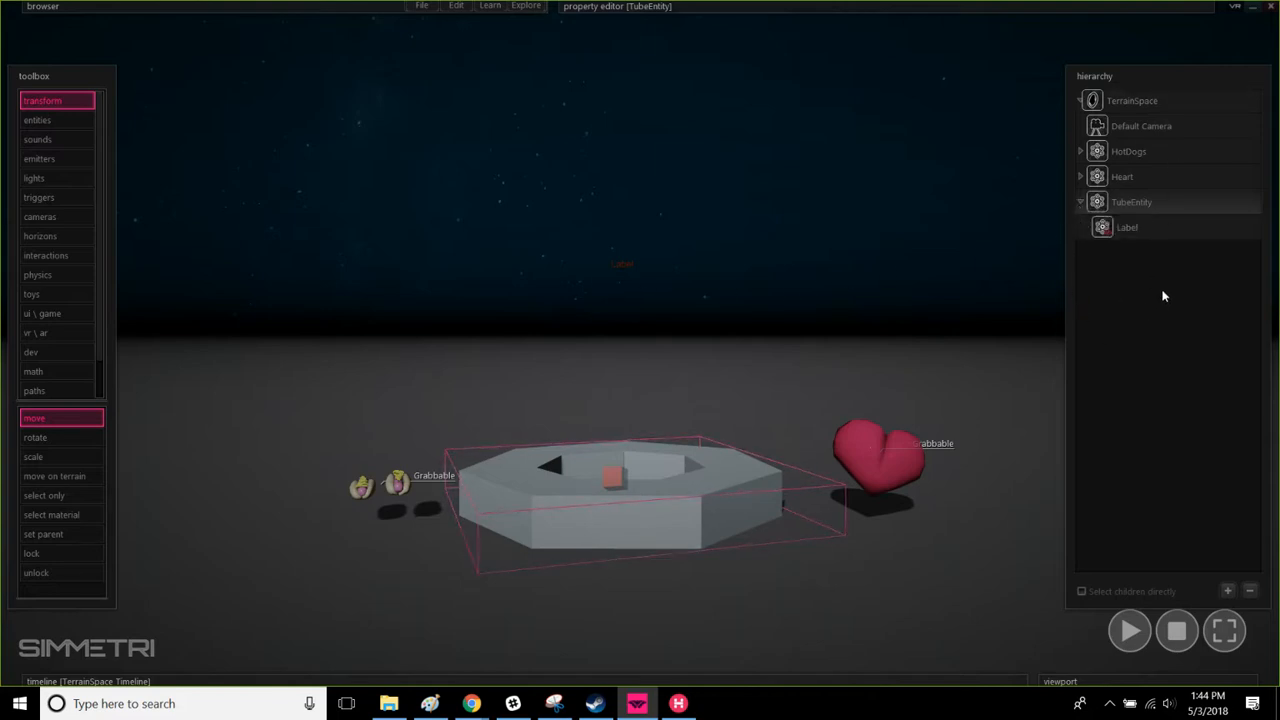
left_click(1159, 229)
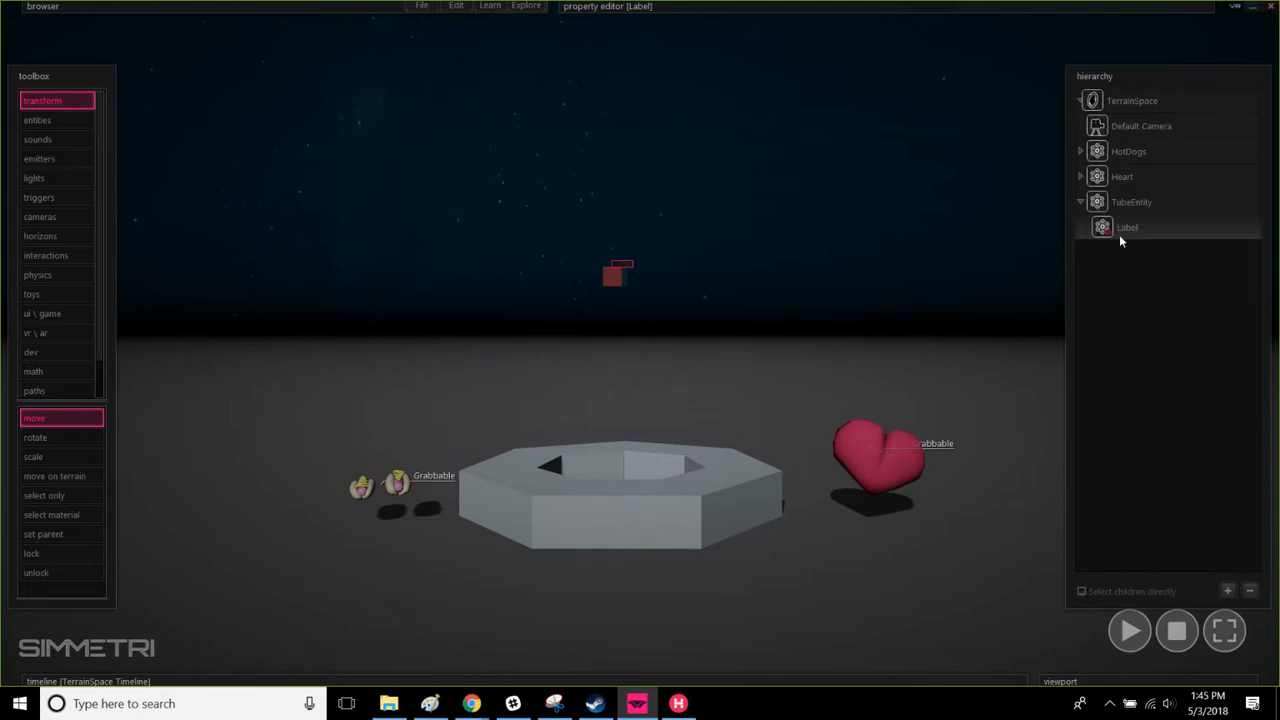
Step: Rename the TubeEntity object as Pedestal_Heart
left_click(1138, 205)
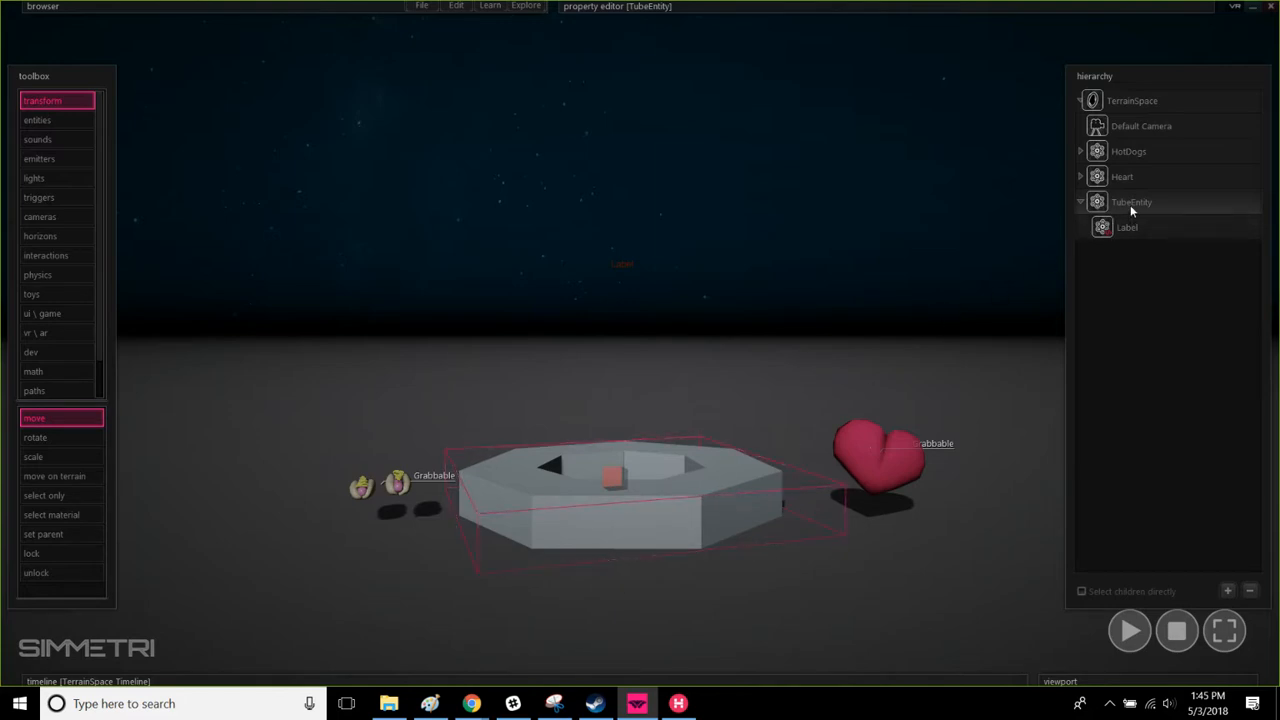
mouse_move(950, 6)
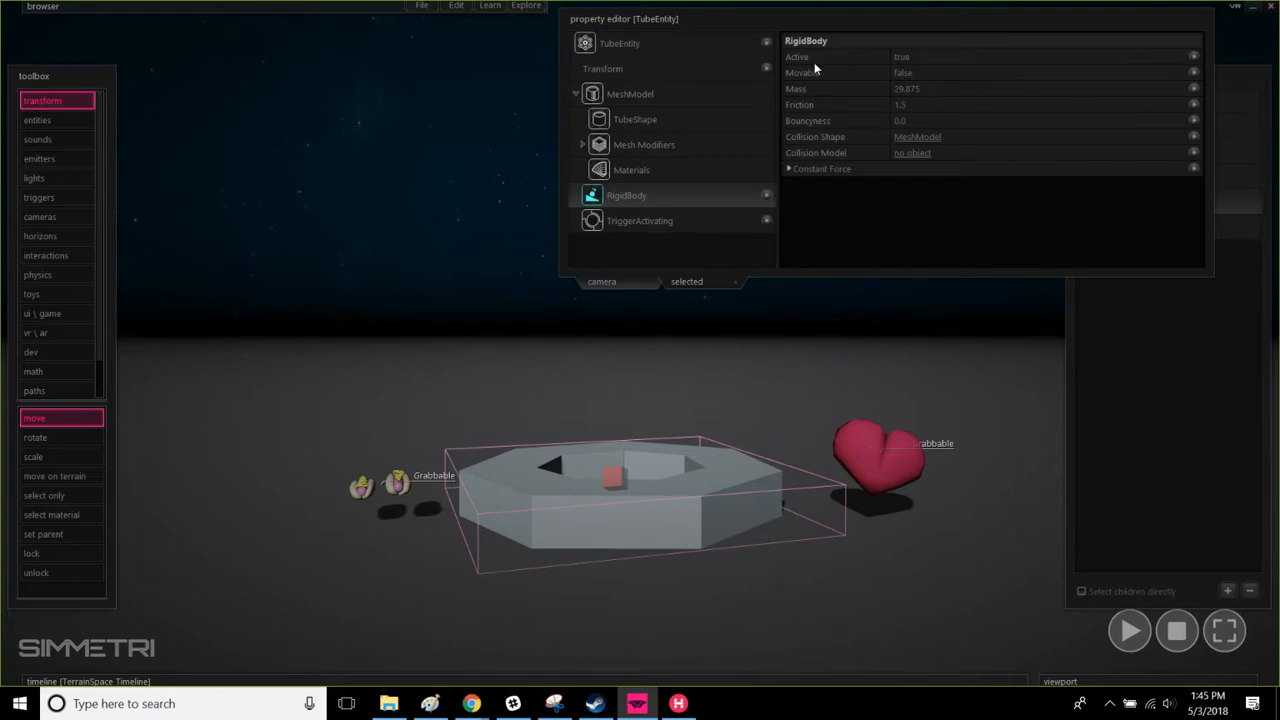
left_click(660, 50)
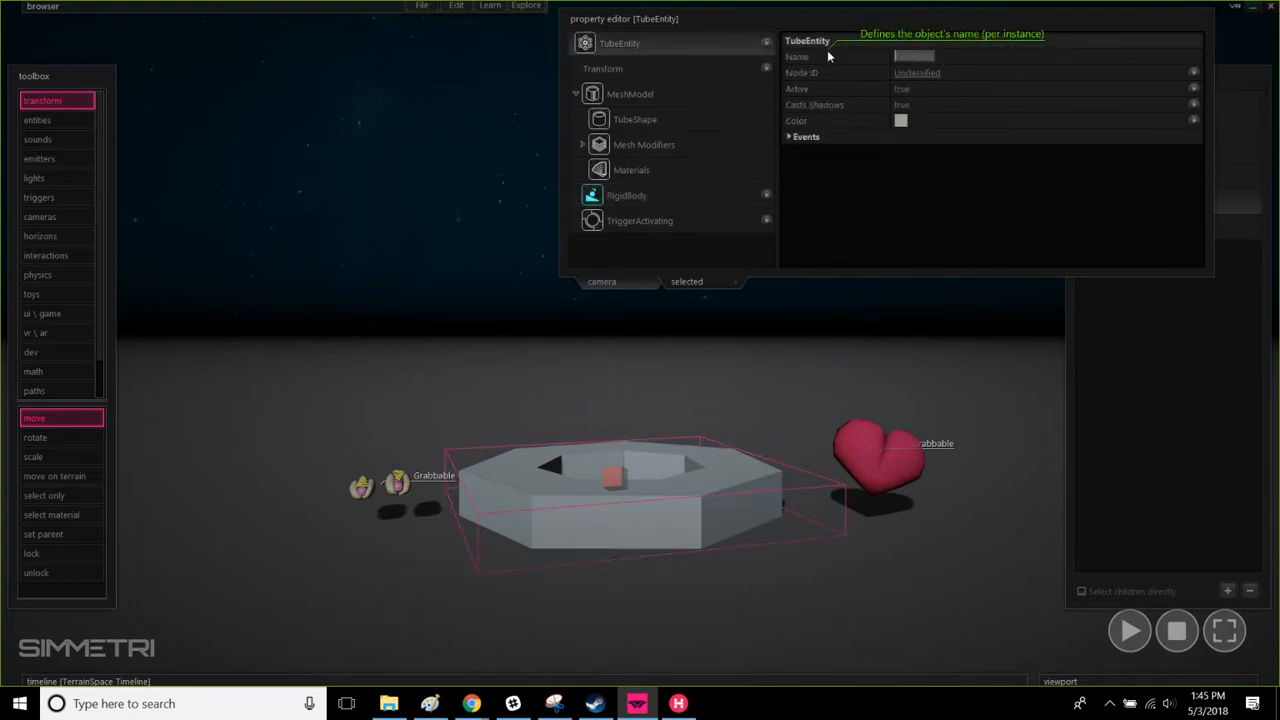
type("Pedestal_Heart")
left_click(893, 14)
left_click(954, 346)
Step: Examine the parent-child relation by alternately selecting Pedestal_Heart and its Label, and view the label's properties
left_click(1153, 226)
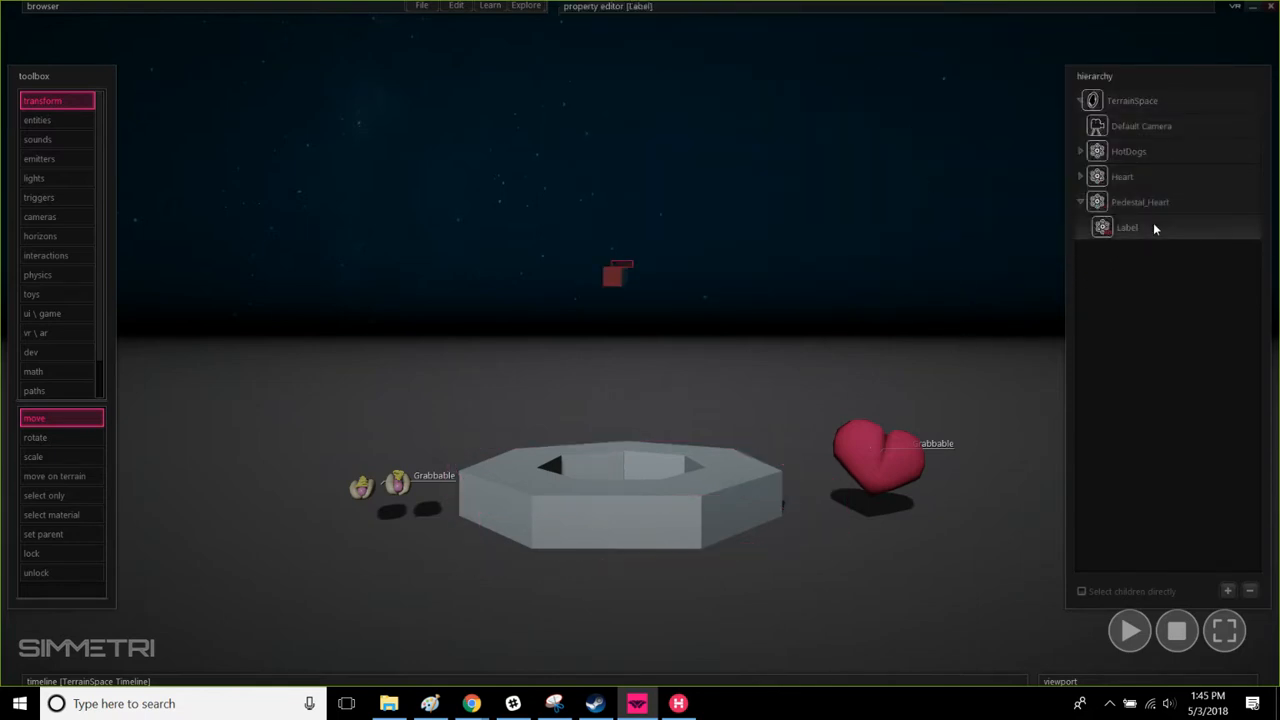
left_click(1158, 201)
left_click(1140, 233)
left_click(788, 6)
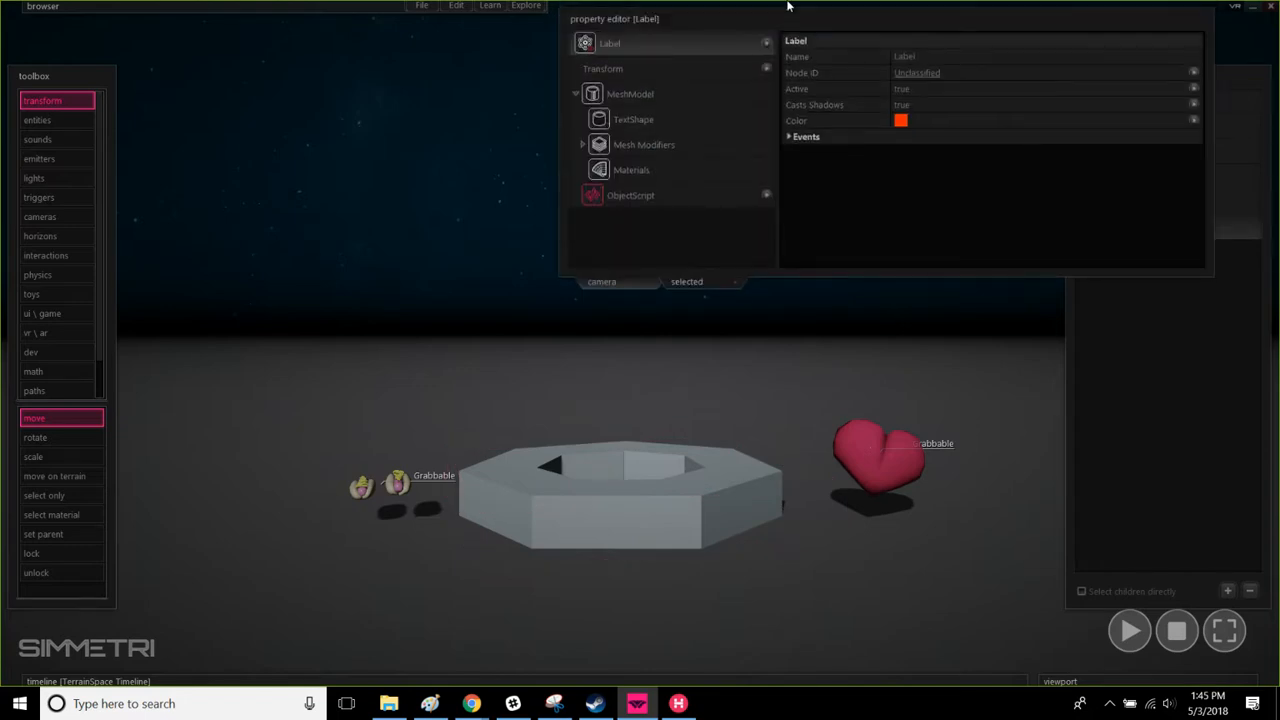
right_click_drag(883, 556, 1025, 455)
left_click(903, 7)
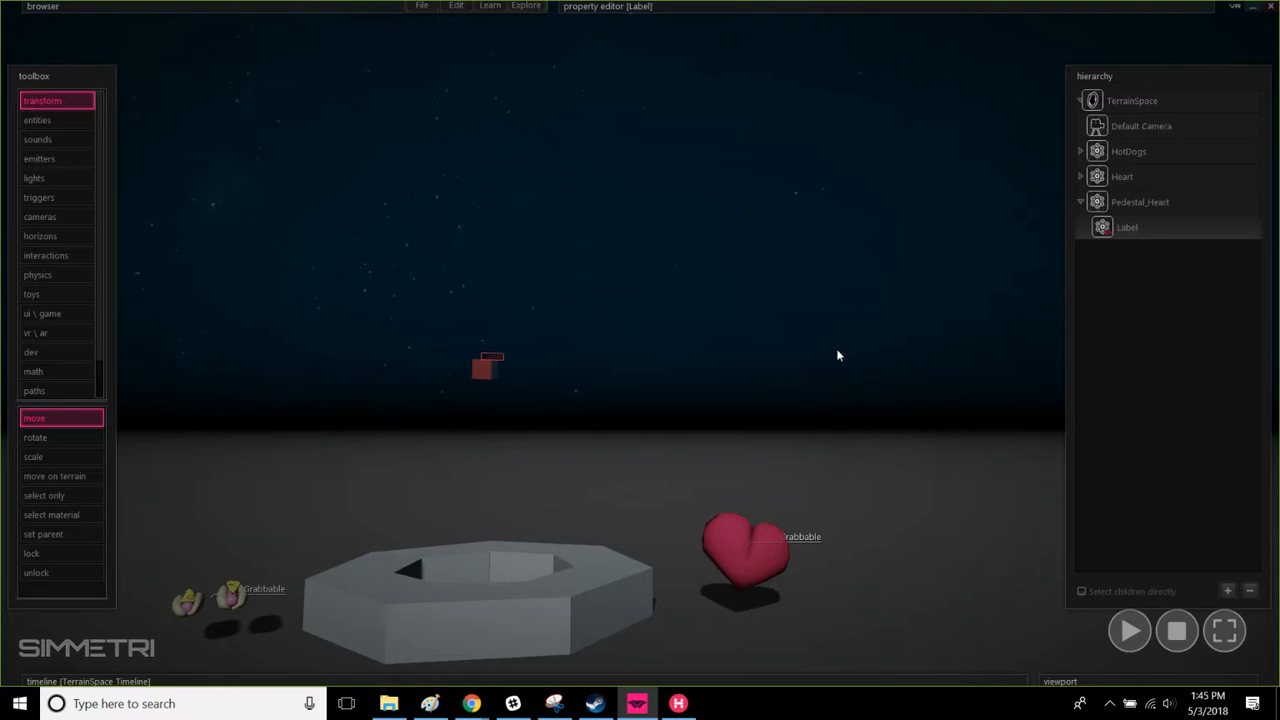
left_click(1113, 212)
left_click(1132, 230)
mouse_move(1272, 180)
left_click(1130, 206)
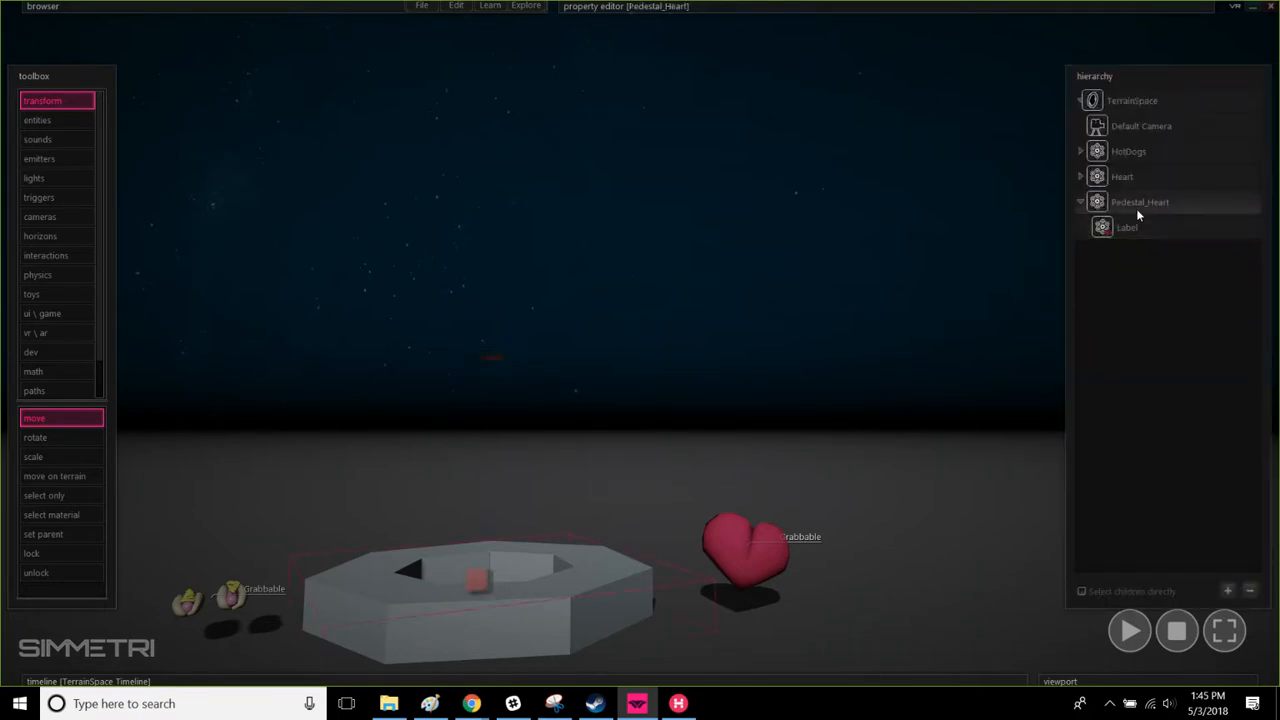
left_click(1148, 231)
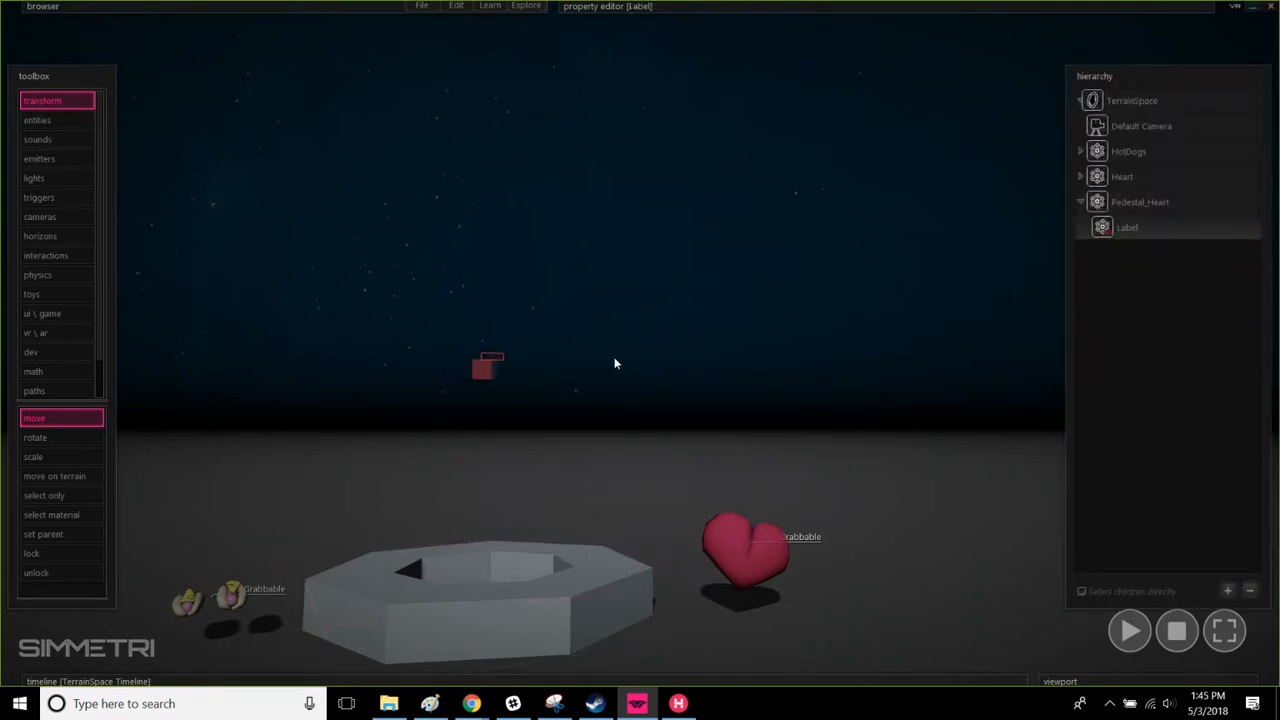
left_click(1122, 203)
left_click(1133, 227)
Step: Enable Select children directly, try picking the label itself in the scene, and disable the option again
left_click(515, 585)
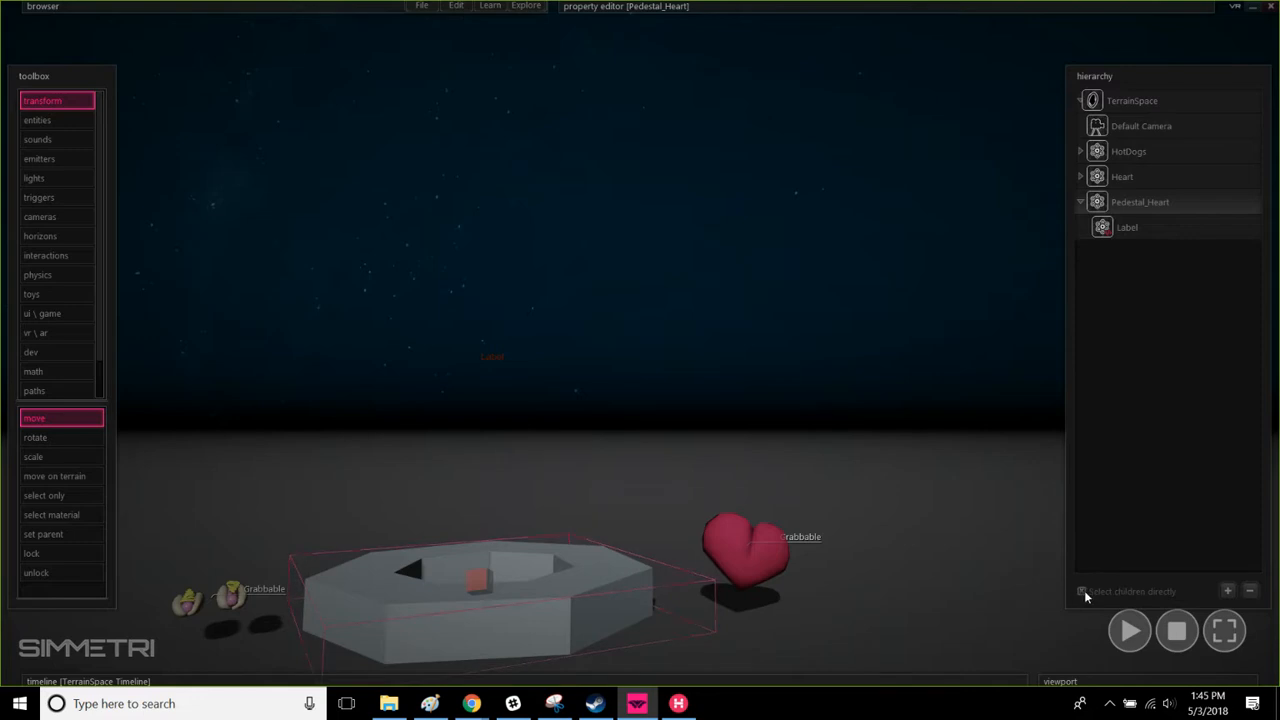
left_click(496, 362)
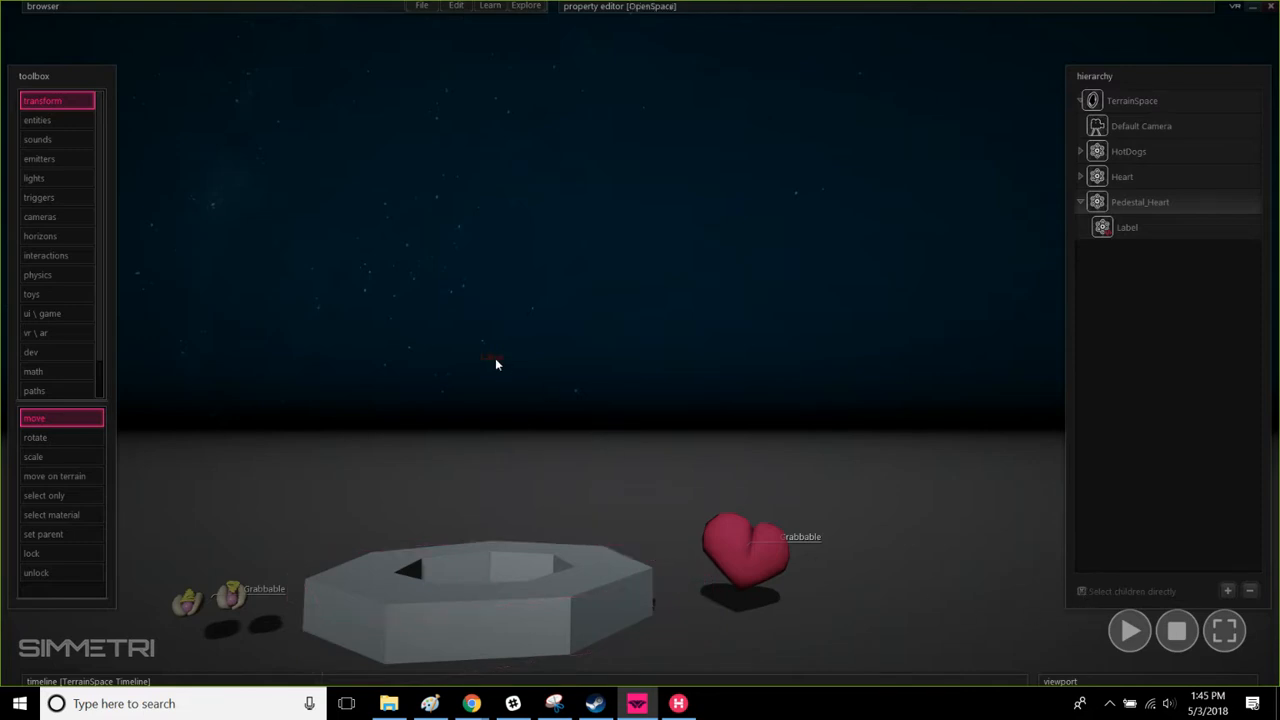
scroll(495, 366, "up", 1)
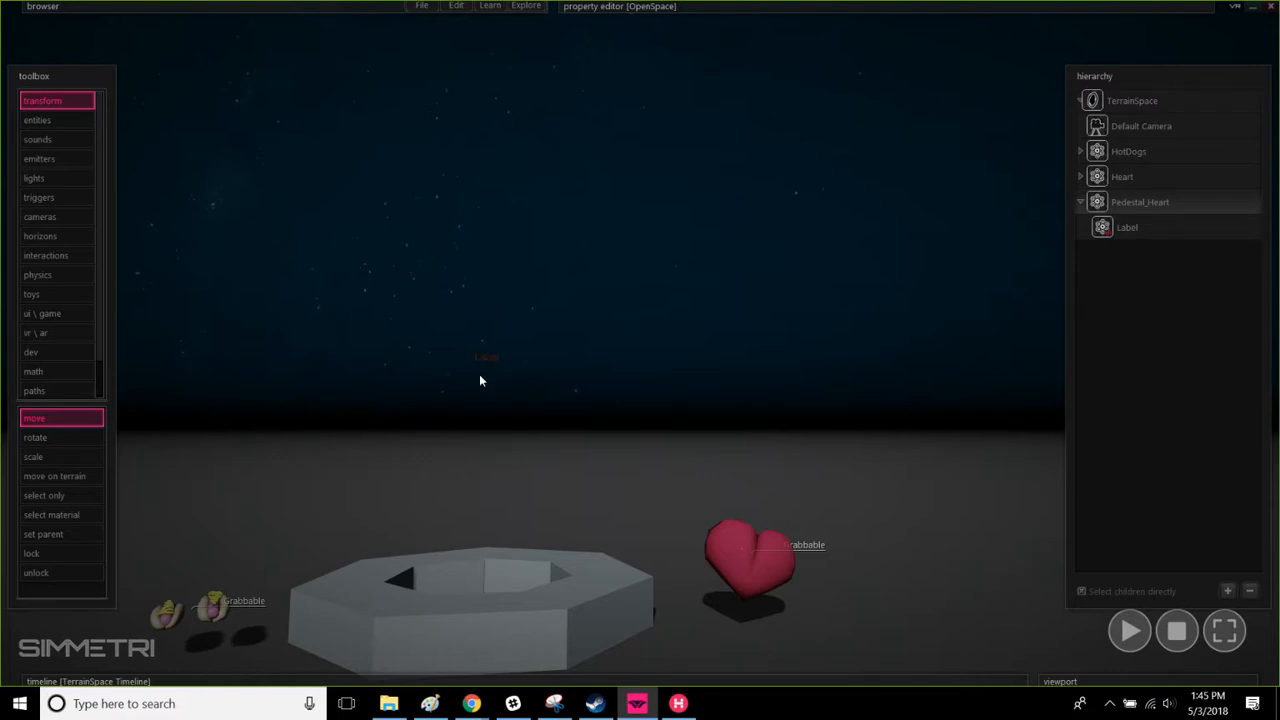
scroll(479, 380, "up", 5)
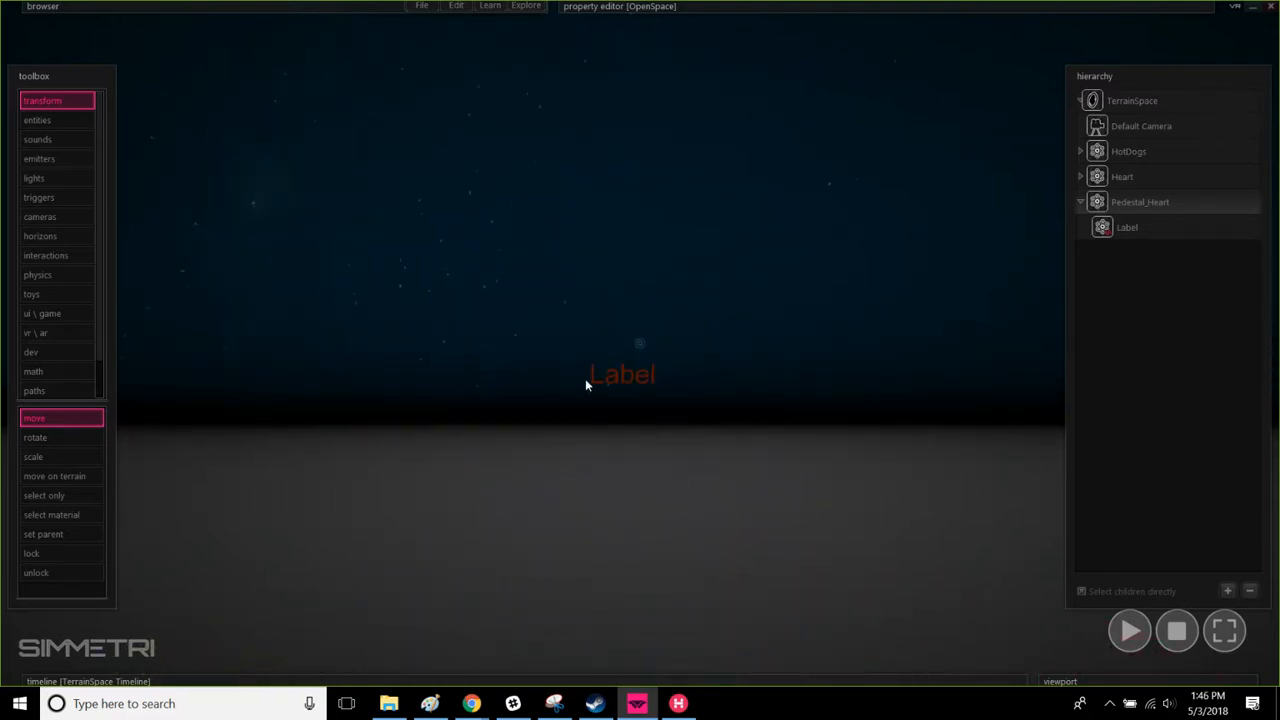
left_click(607, 383)
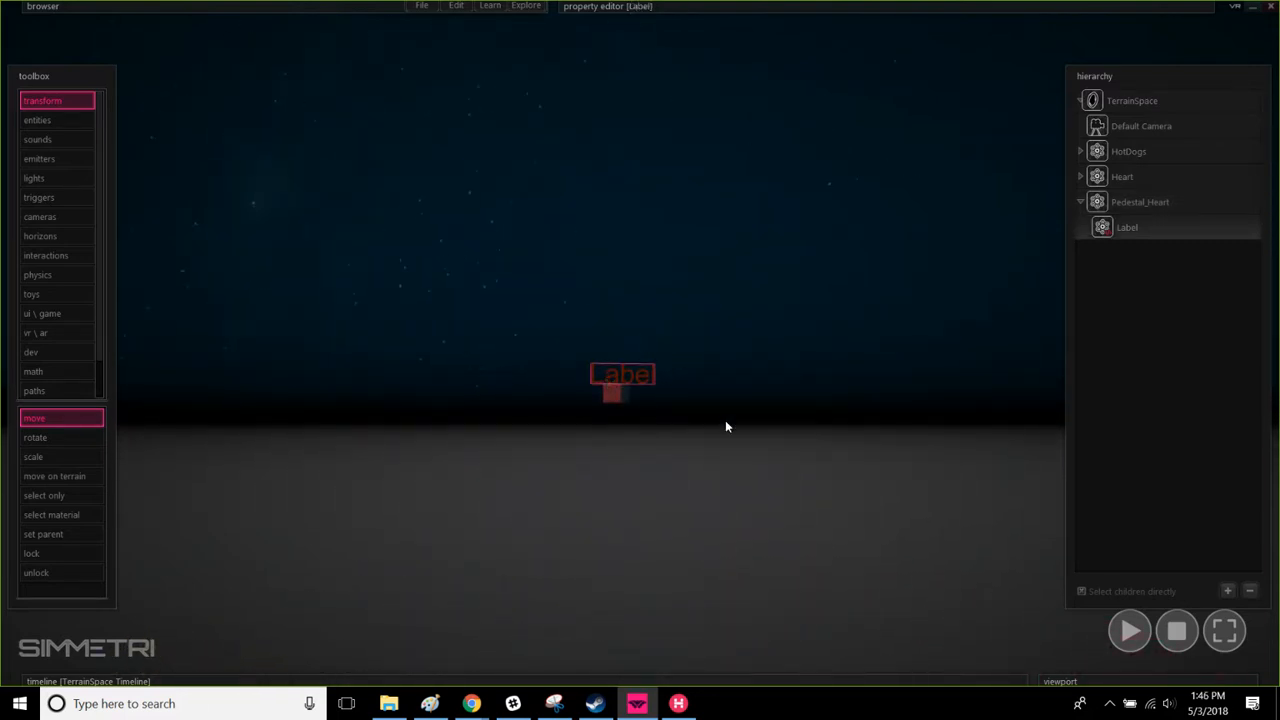
scroll(725, 420, "down", 2)
scroll(862, 426, "down", 3)
left_click(862, 426)
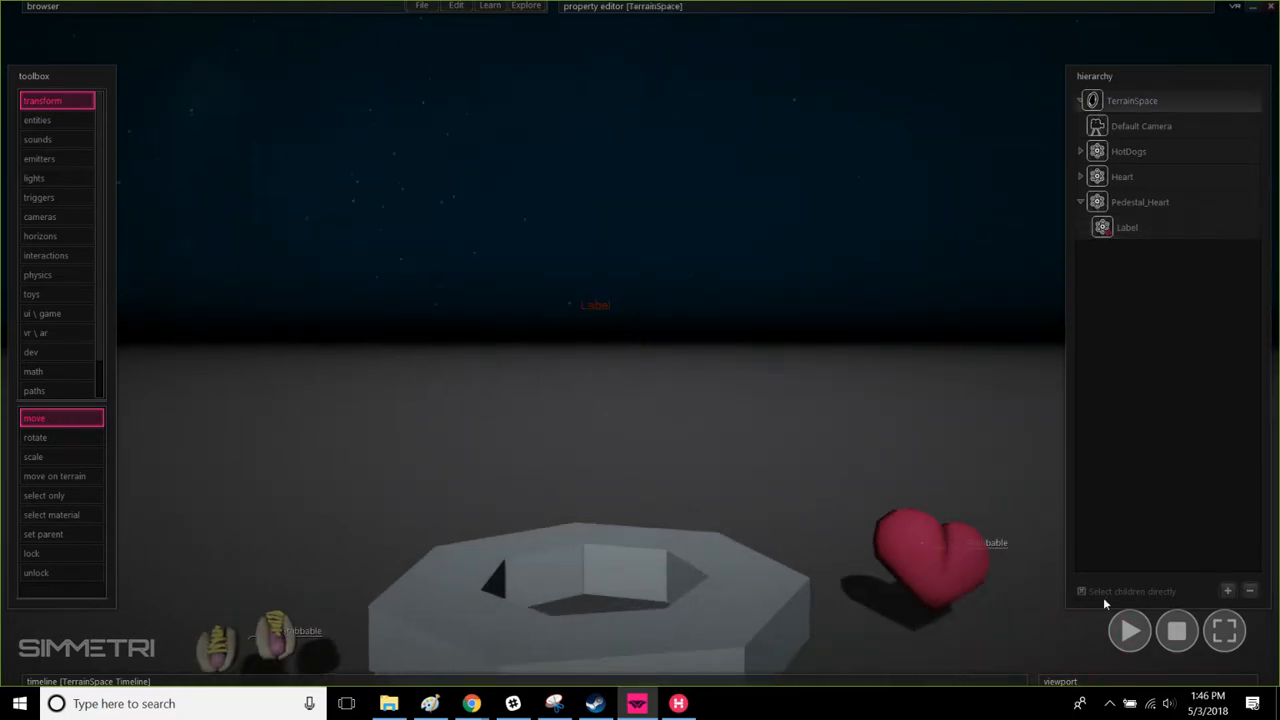
scroll(949, 409, "down", 2)
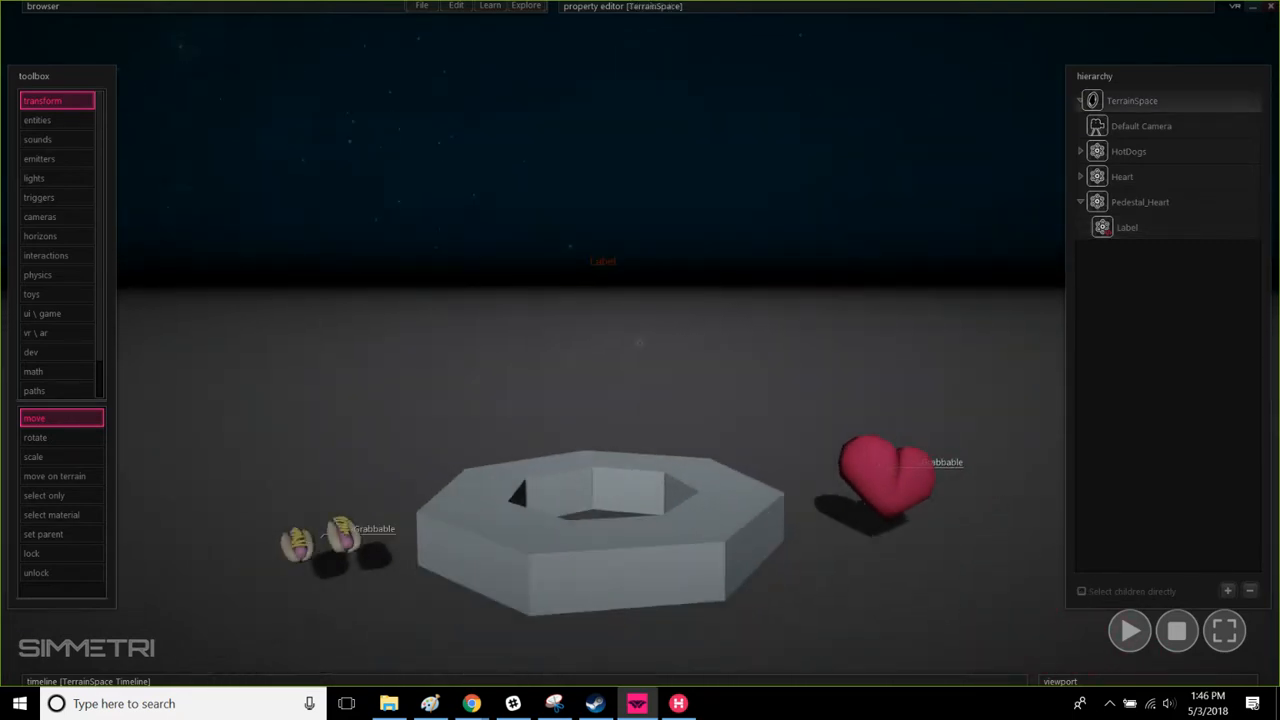
Step: Change the displayed text of the pedestal's Label to HEART in its TextShape properties
left_click(1138, 228)
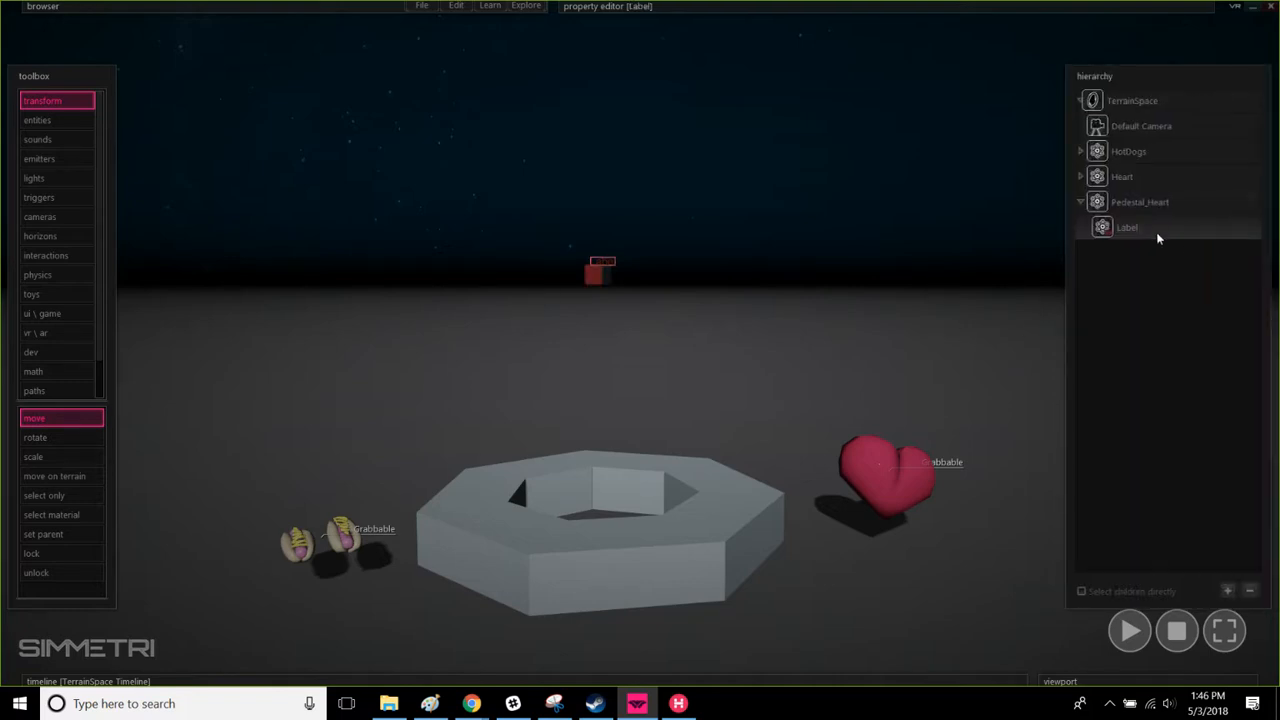
mouse_move(822, 5)
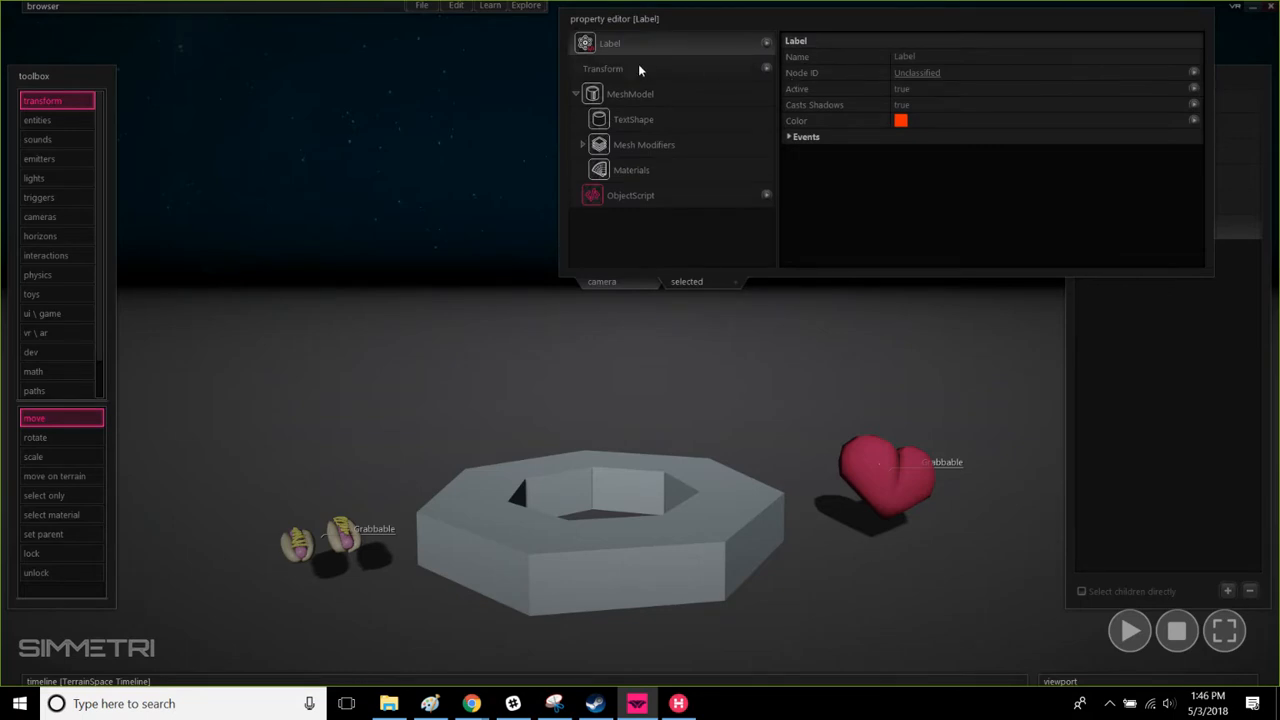
right_click_drag(733, 383, 830, 375)
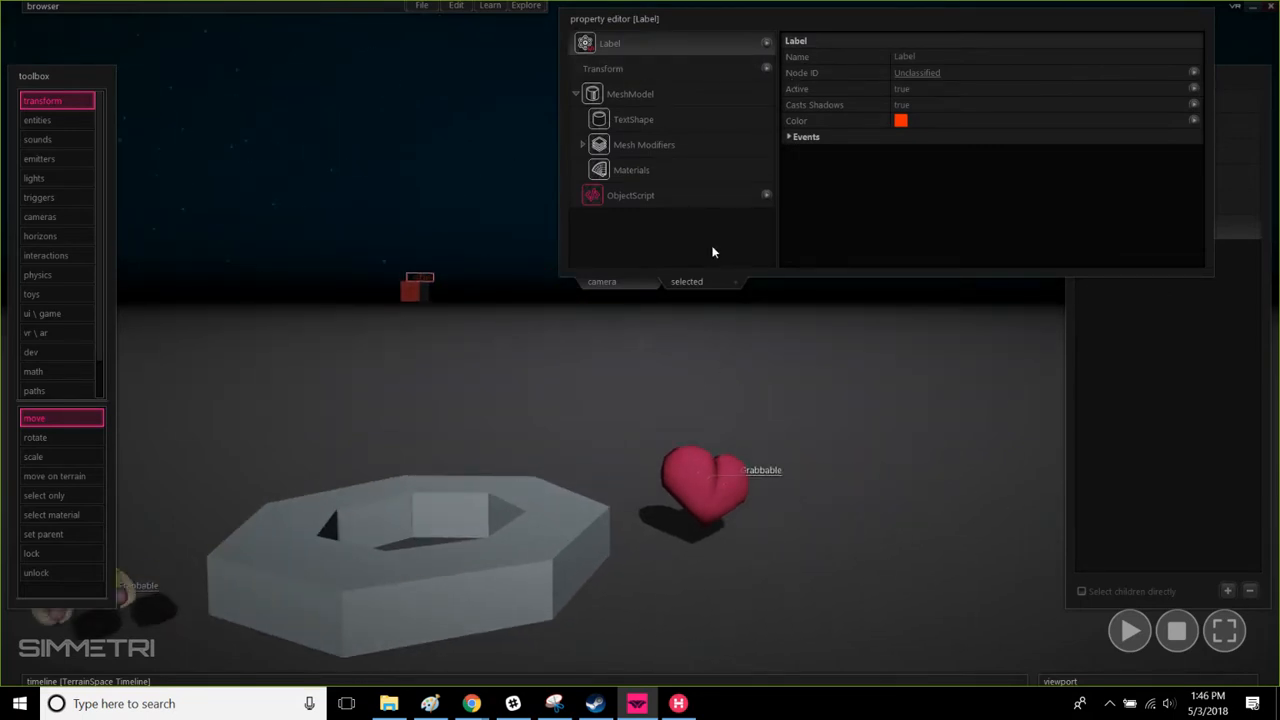
left_click(652, 119)
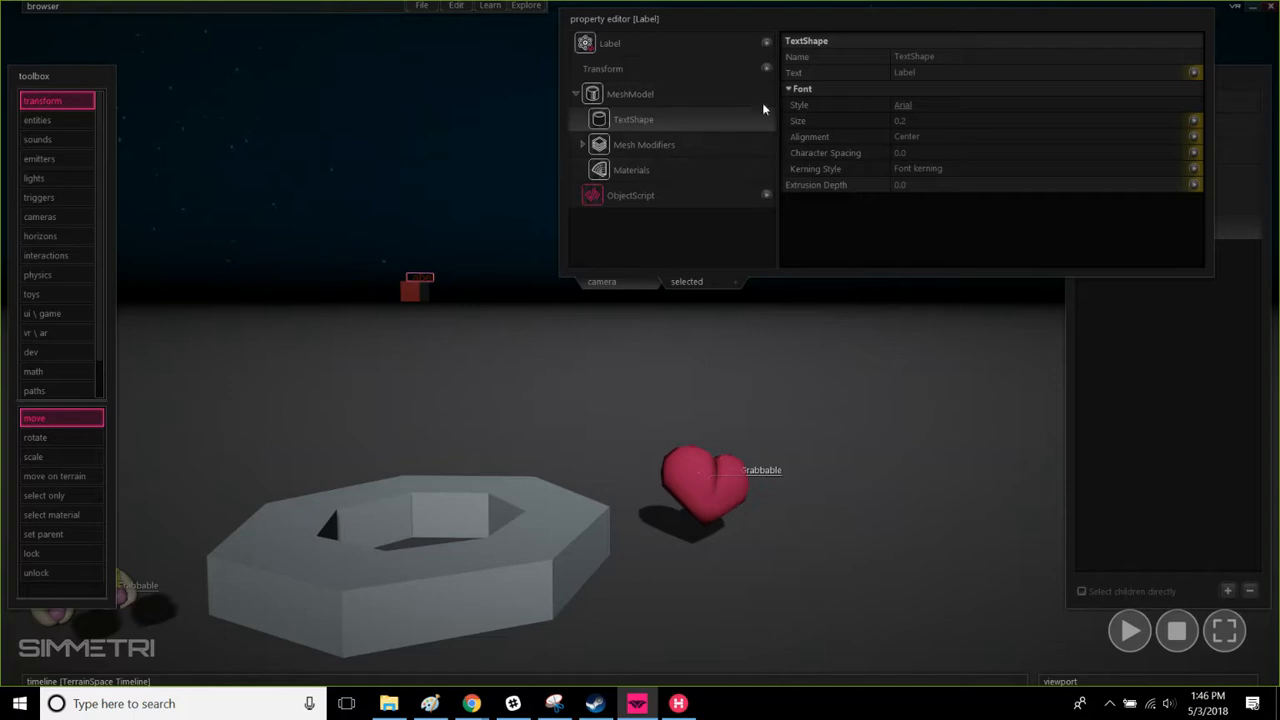
left_click(576, 96)
left_click(576, 96)
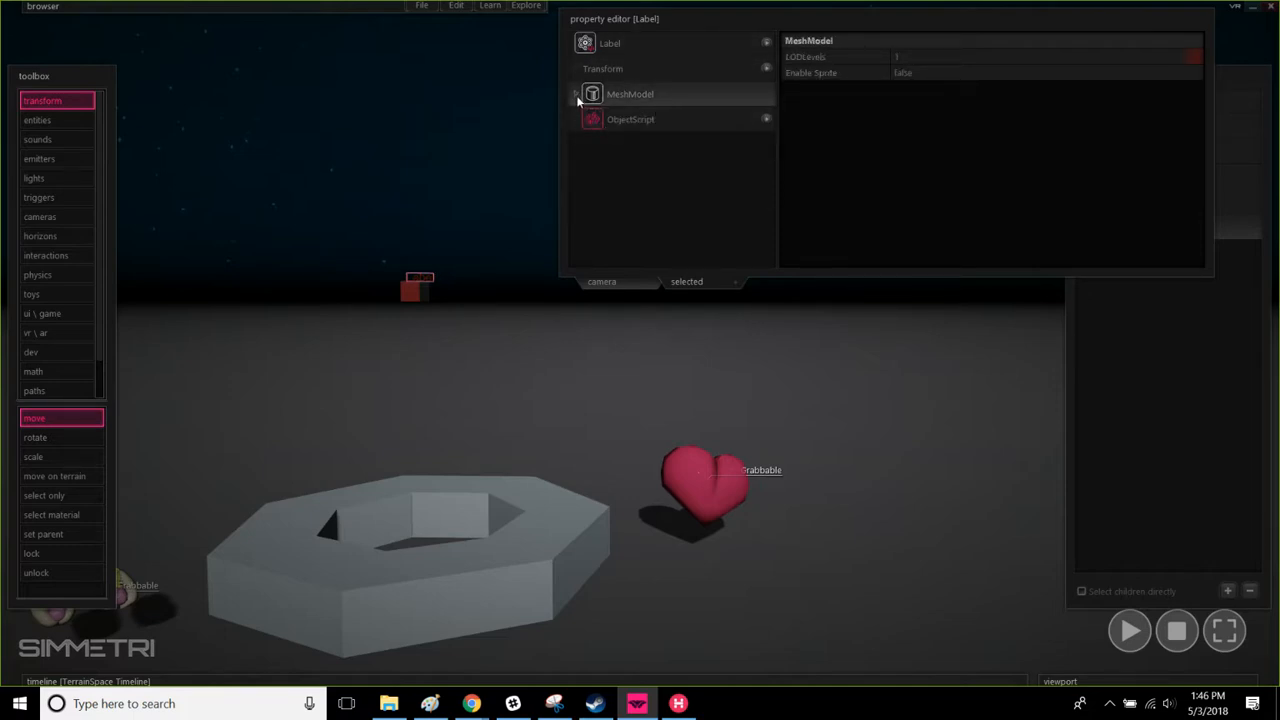
left_click(575, 94)
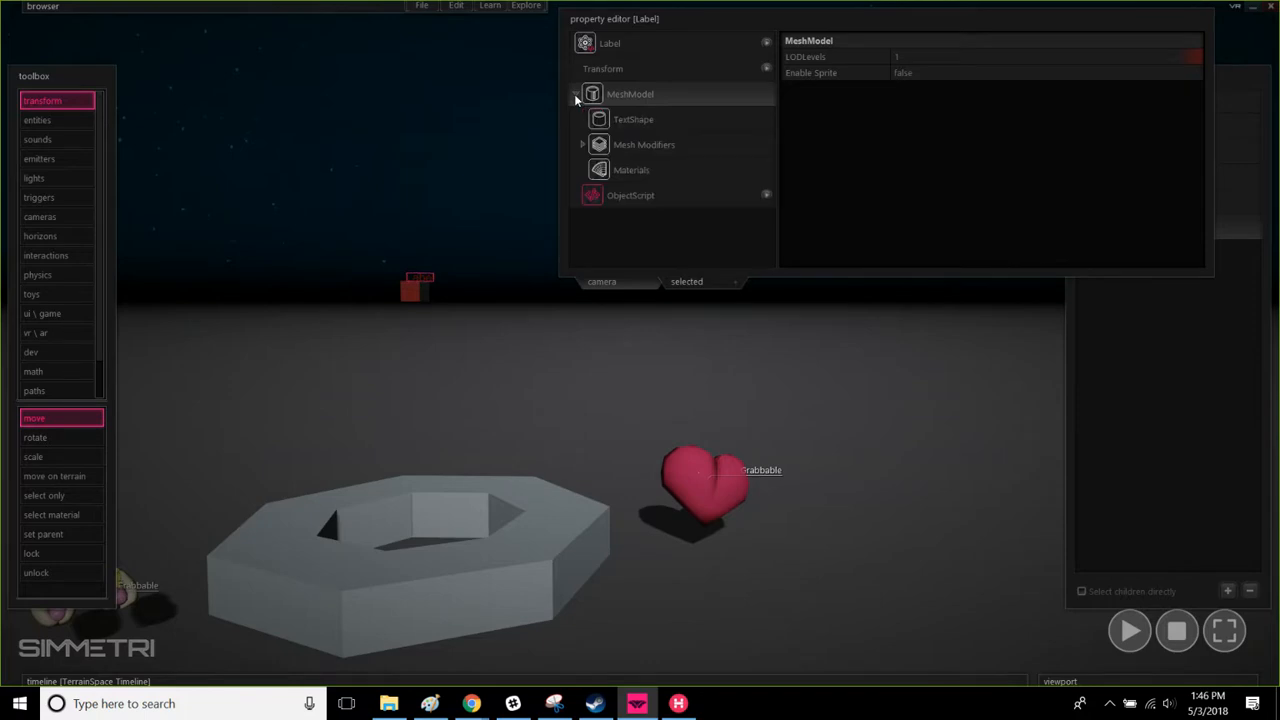
left_click(670, 119)
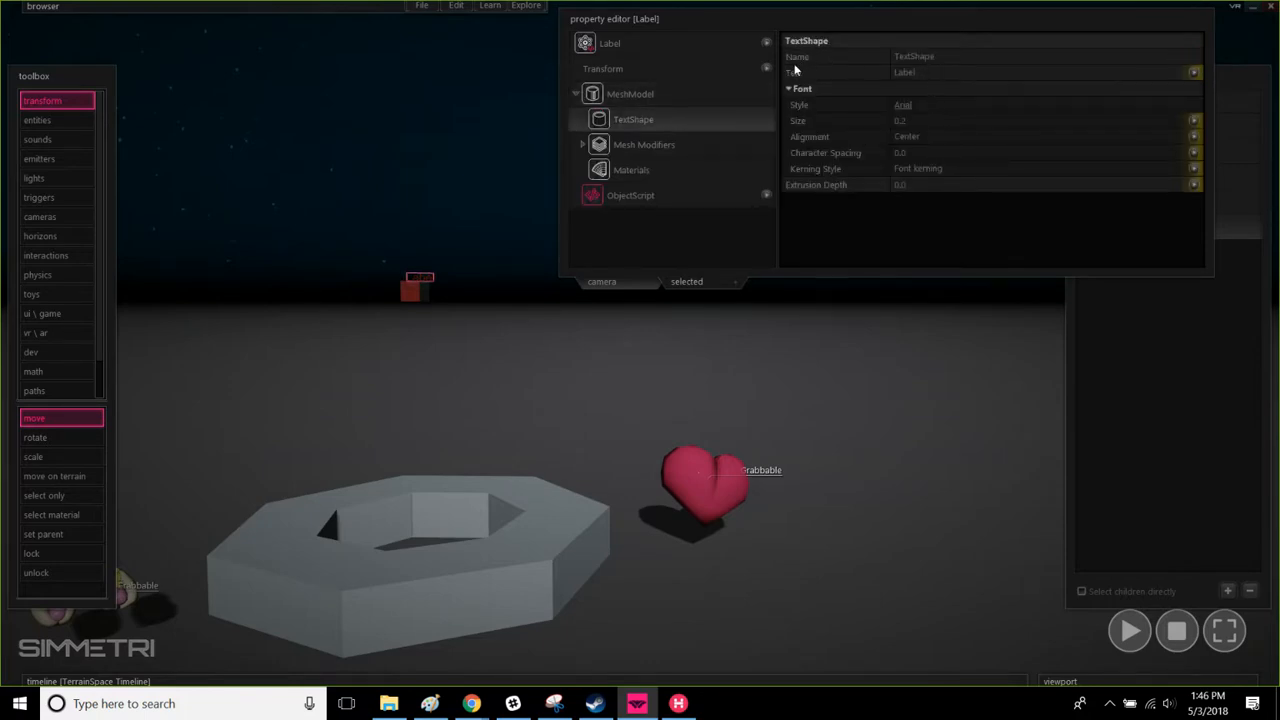
left_click_drag(936, 76, 810, 74)
type("HEART")
left_click(663, 46)
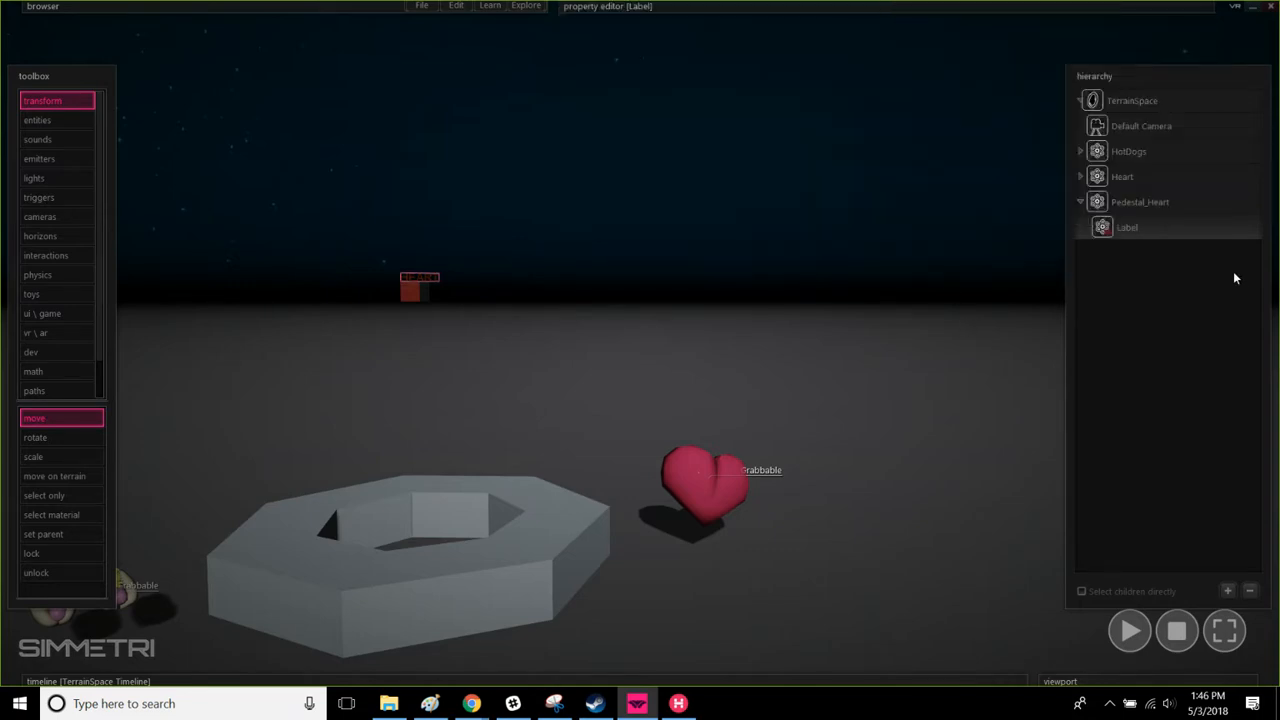
Step: Rename the pedestal's Label object as Heart _ label
mouse_move(659, 6)
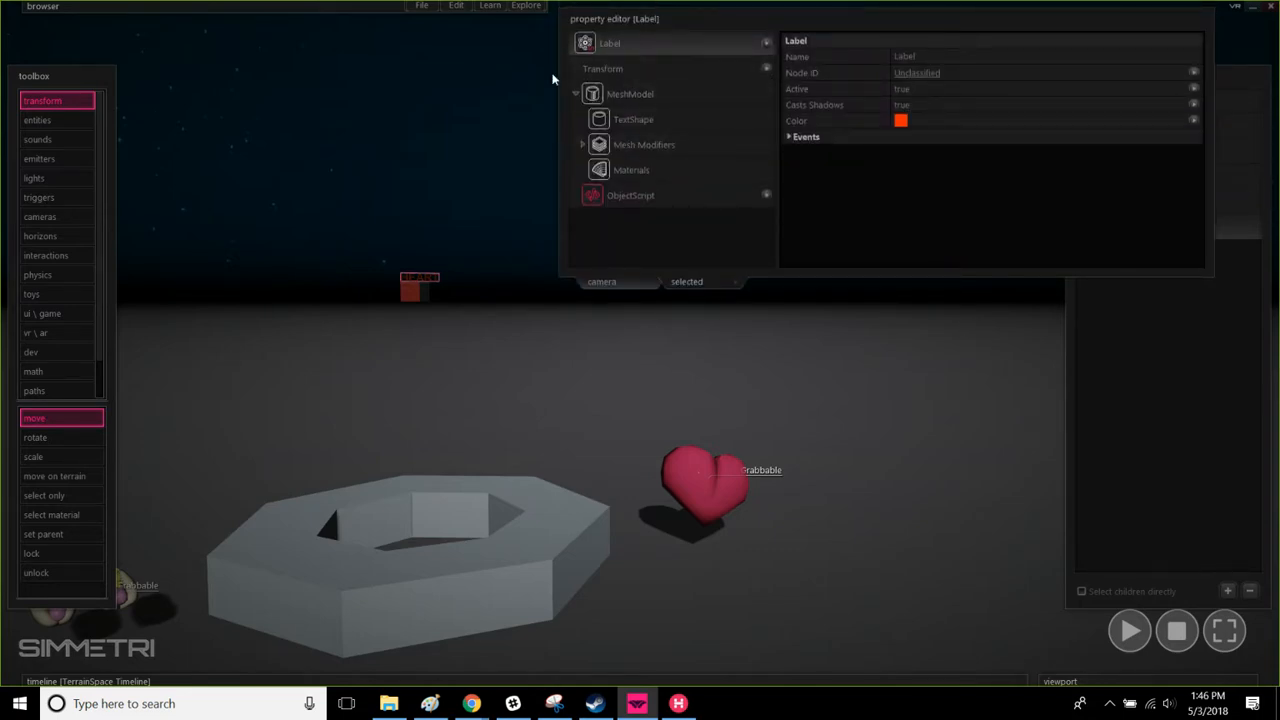
left_click(646, 122)
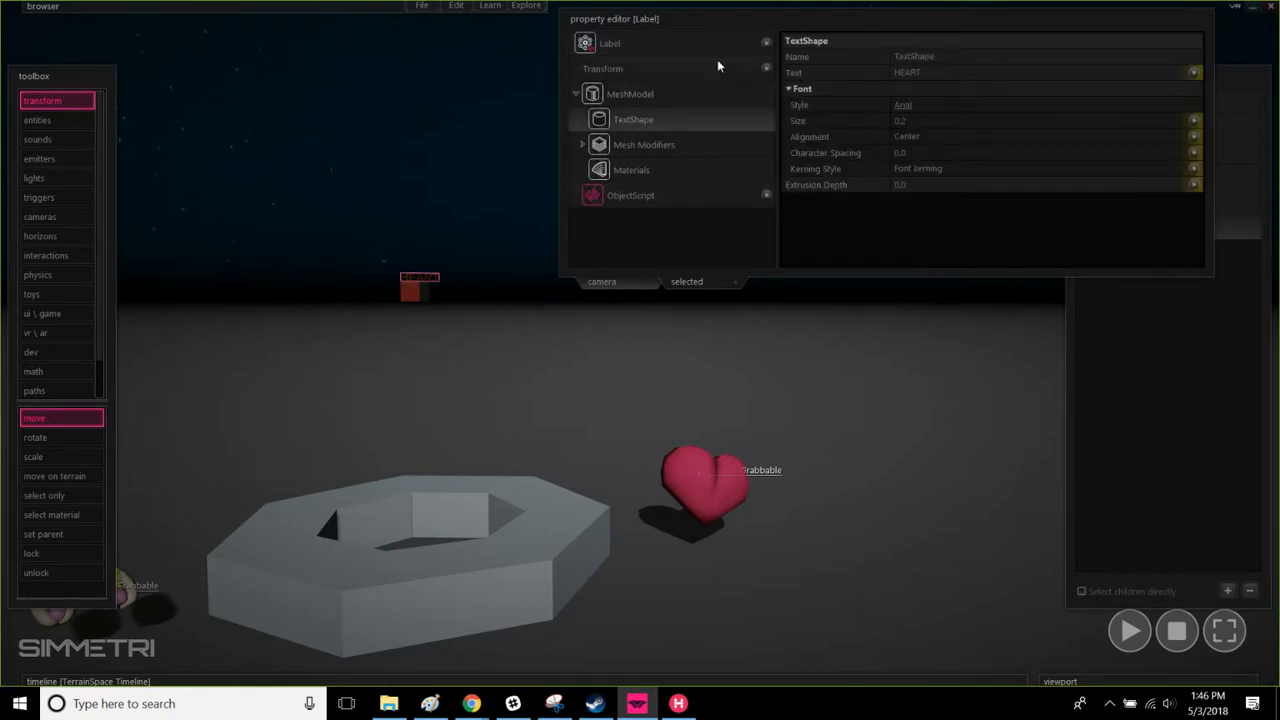
left_click(661, 51)
left_click_drag(930, 57, 857, 81)
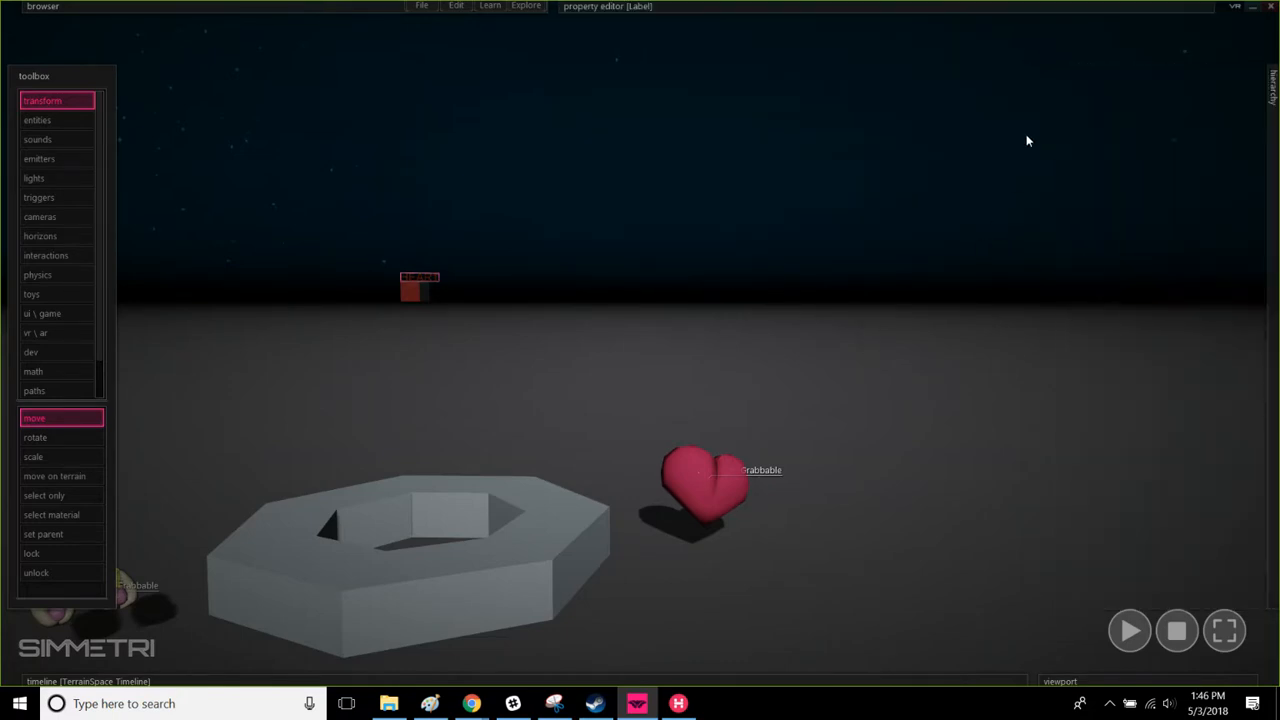
mouse_move(901, 88)
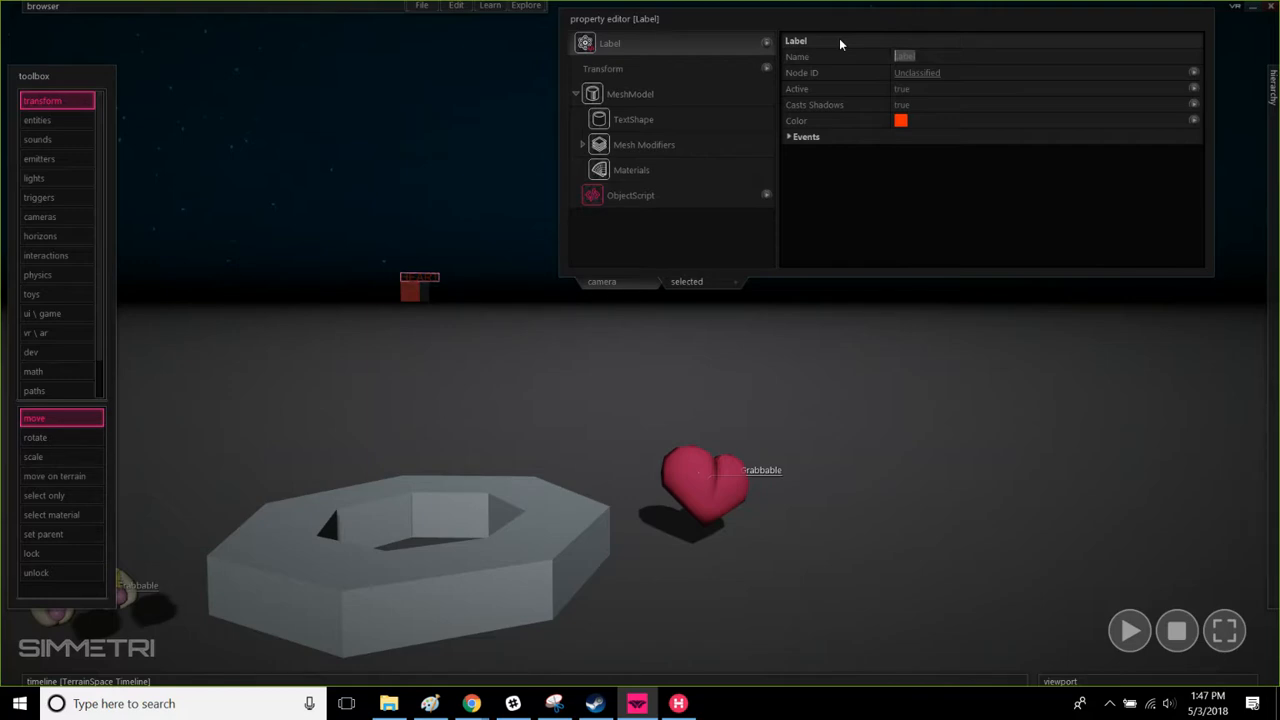
type("Heart_label")
left_click(919, 313)
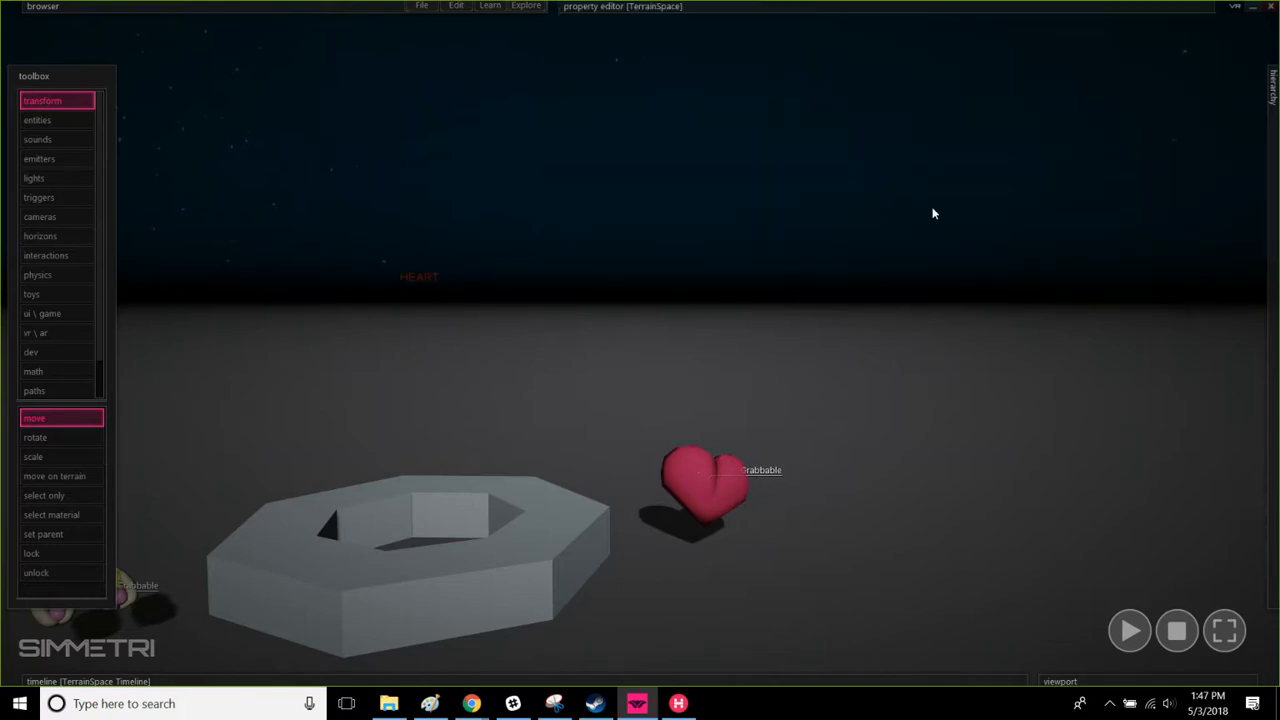
mouse_move(1197, 352)
left_click(1134, 226)
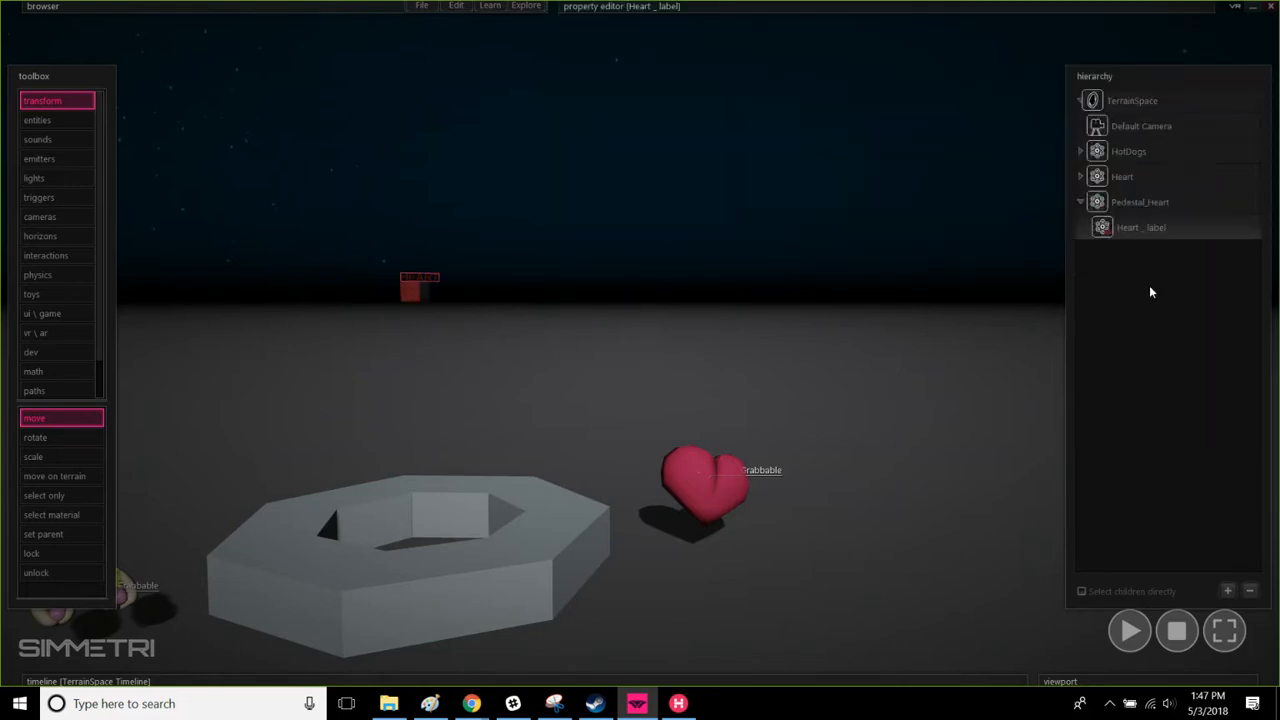
left_click(1151, 289)
Step: Set the font size of the Heart _ label text to 2.0 in its TextShape properties
left_click(1155, 230)
mouse_move(622, 8)
left_click(667, 122)
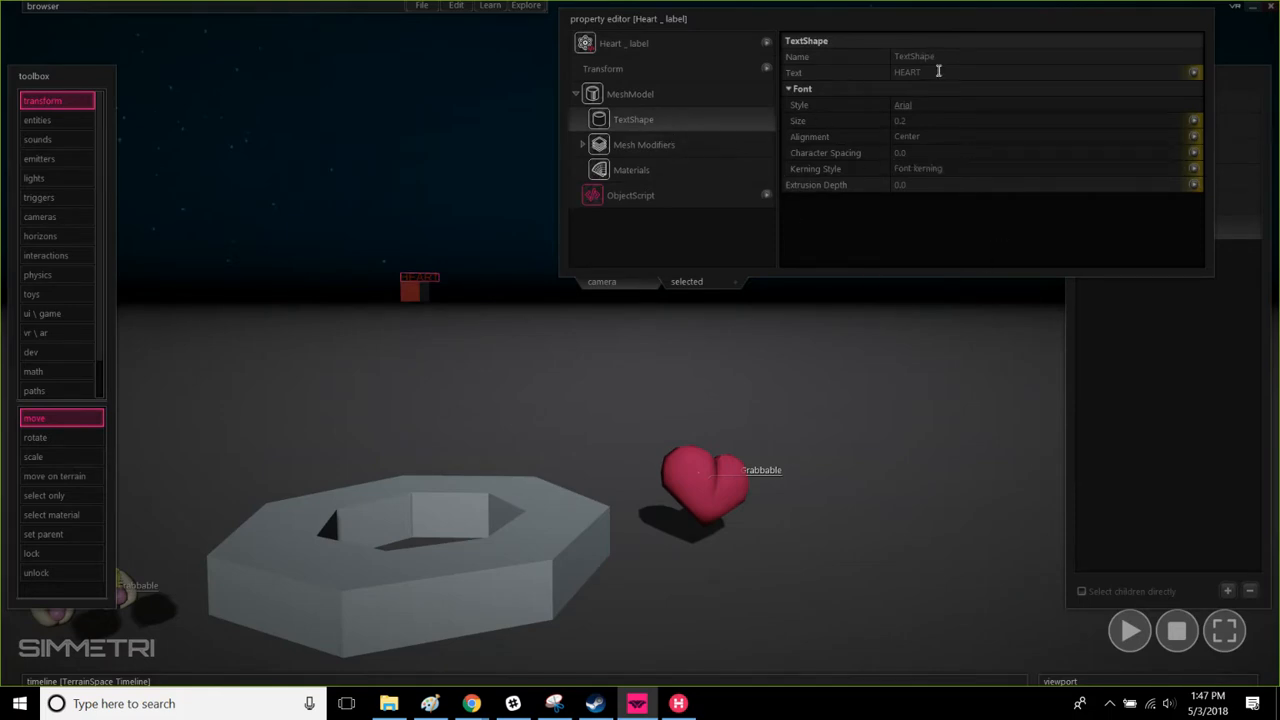
left_click_drag(936, 72, 858, 75)
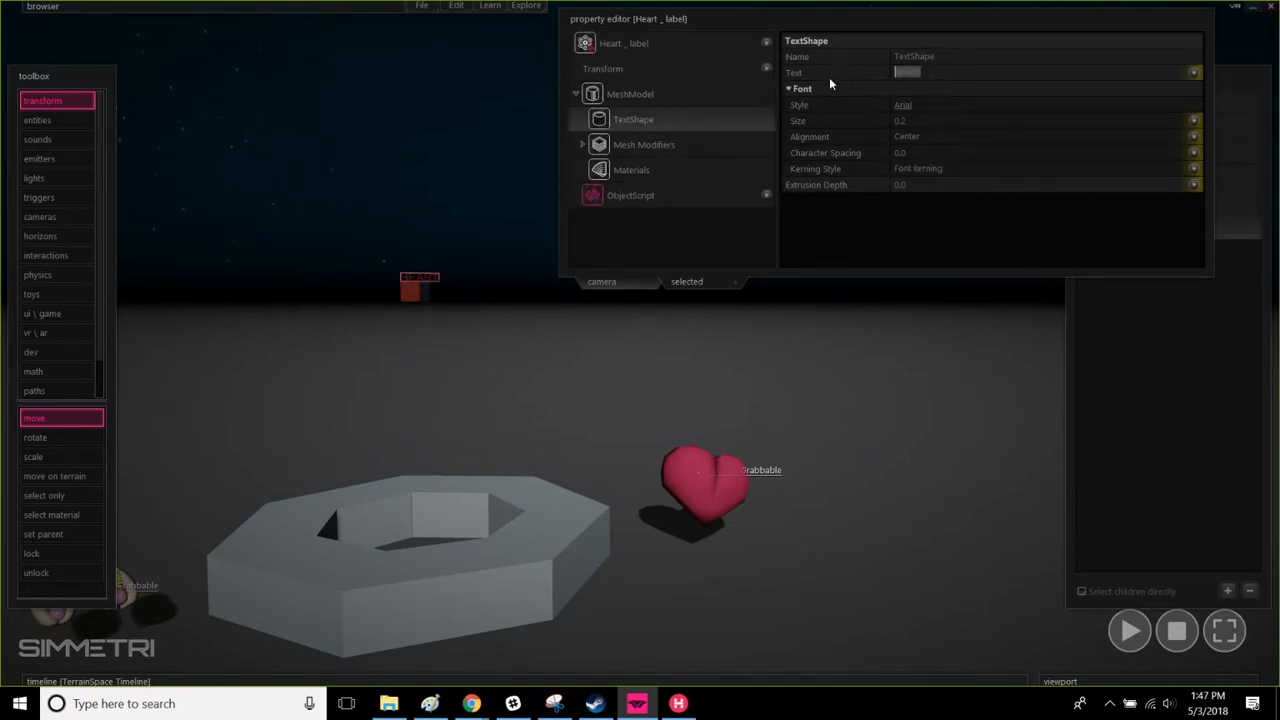
left_click(902, 106)
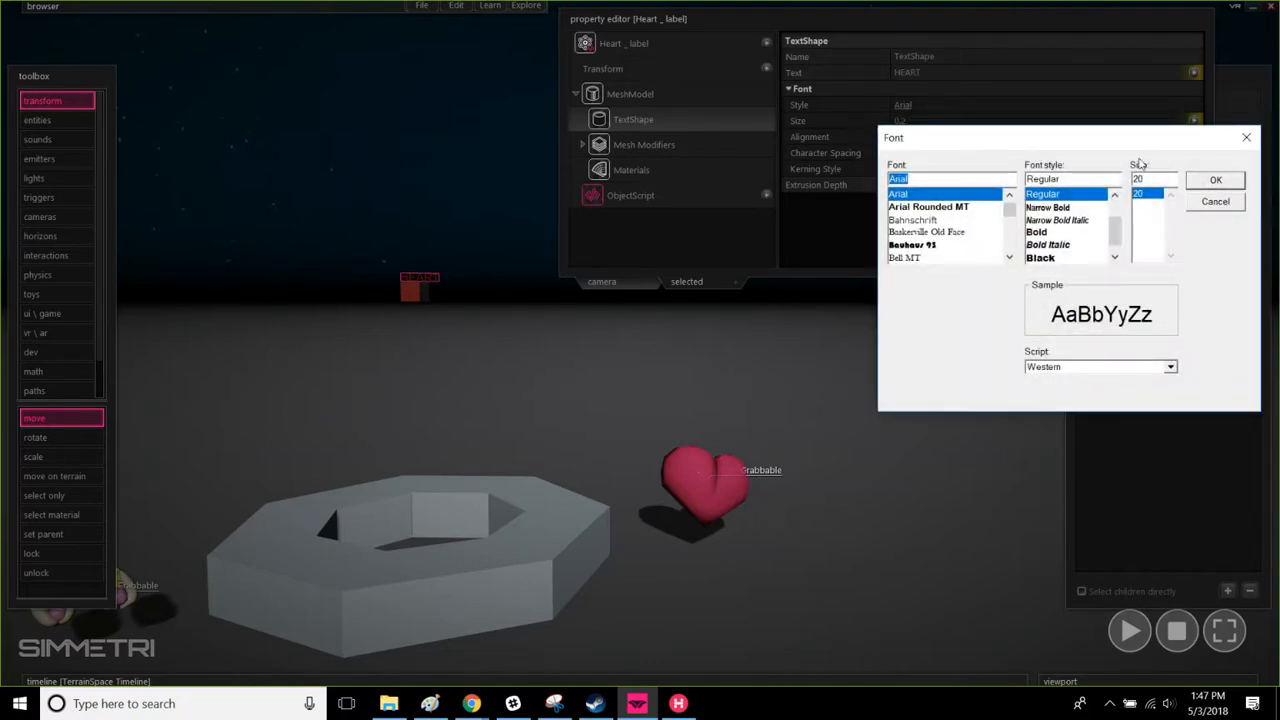
left_click(1214, 203)
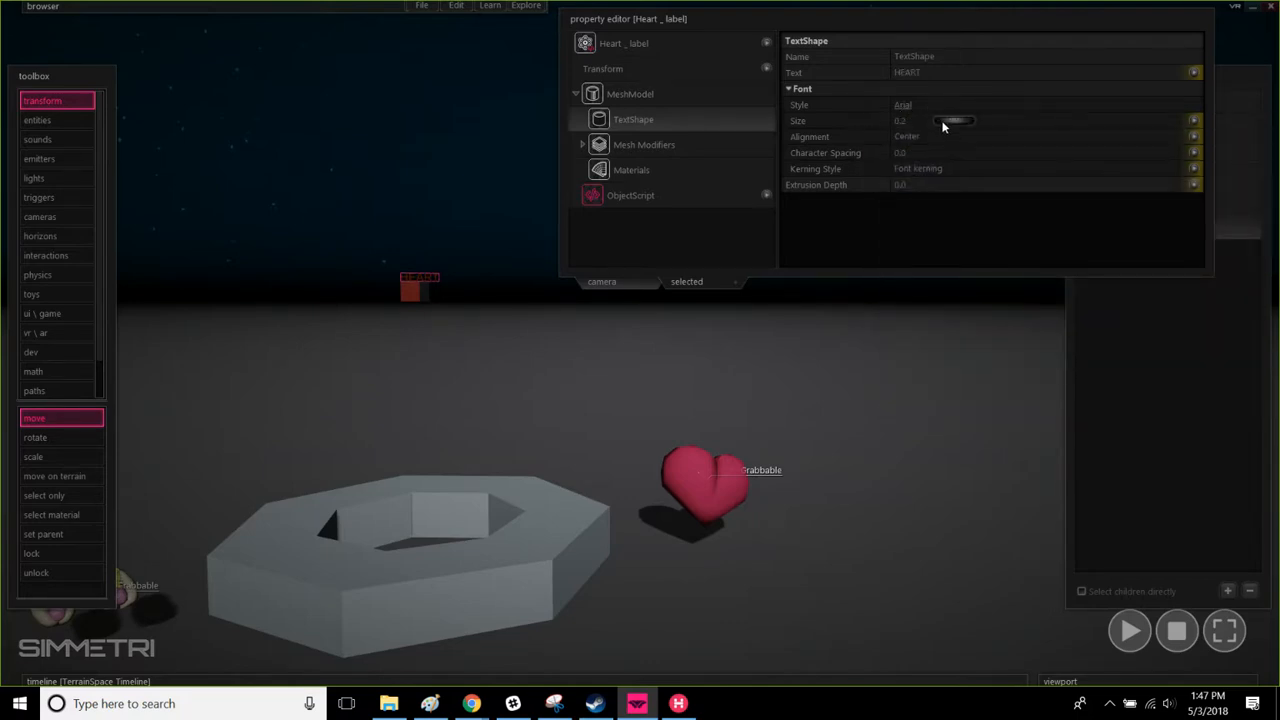
left_click_drag(943, 120, 1024, 128)
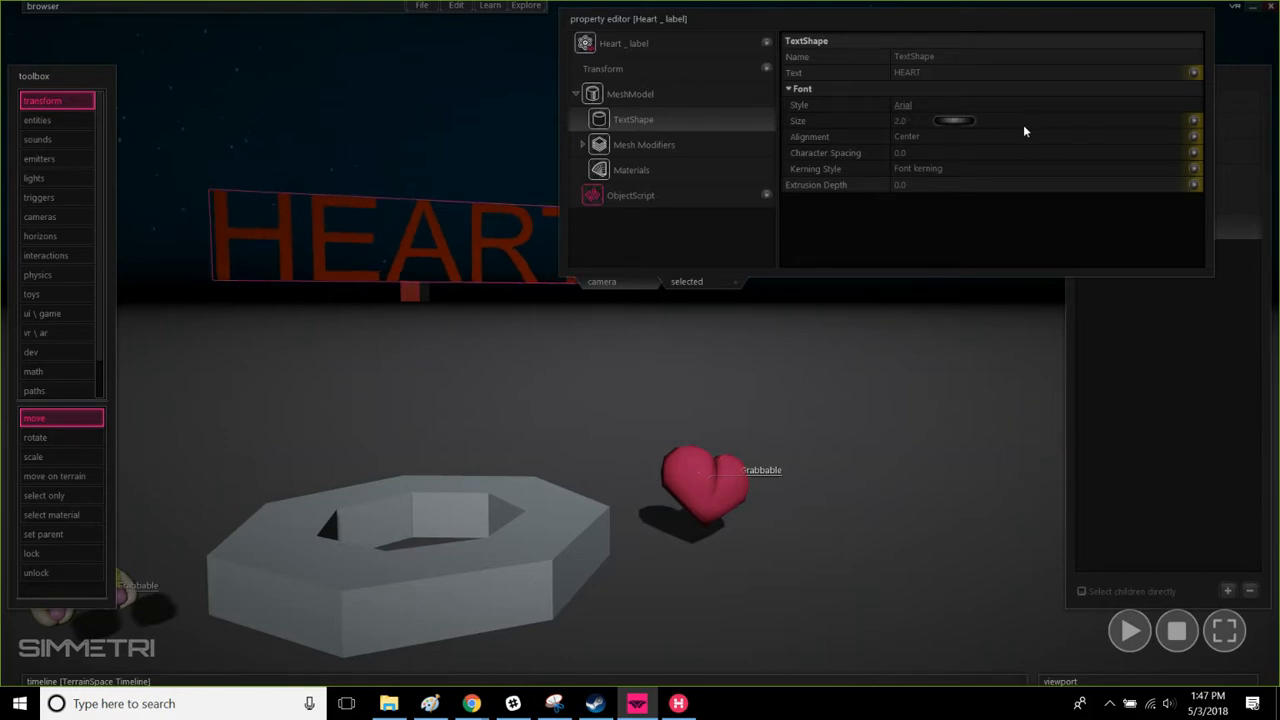
right_click_drag(930, 350, 970, 302)
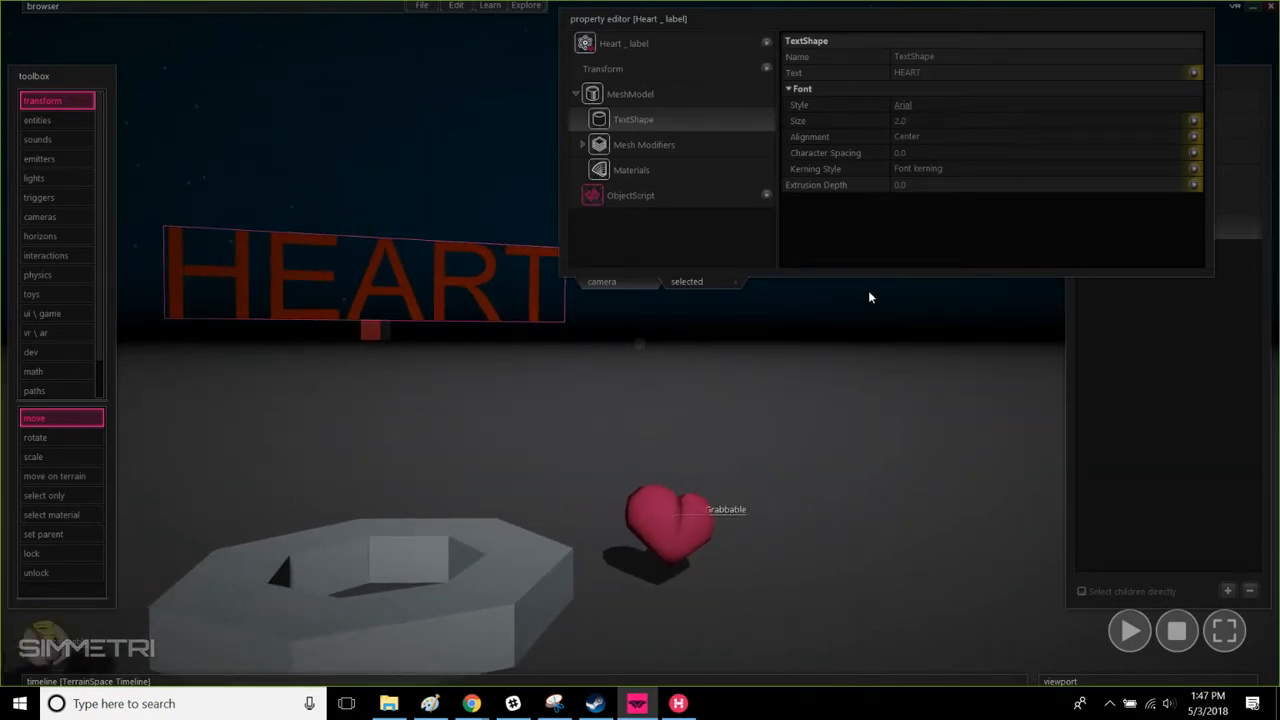
Step: Change the font of the HEART text to Bauhaus 93
left_click(901, 106)
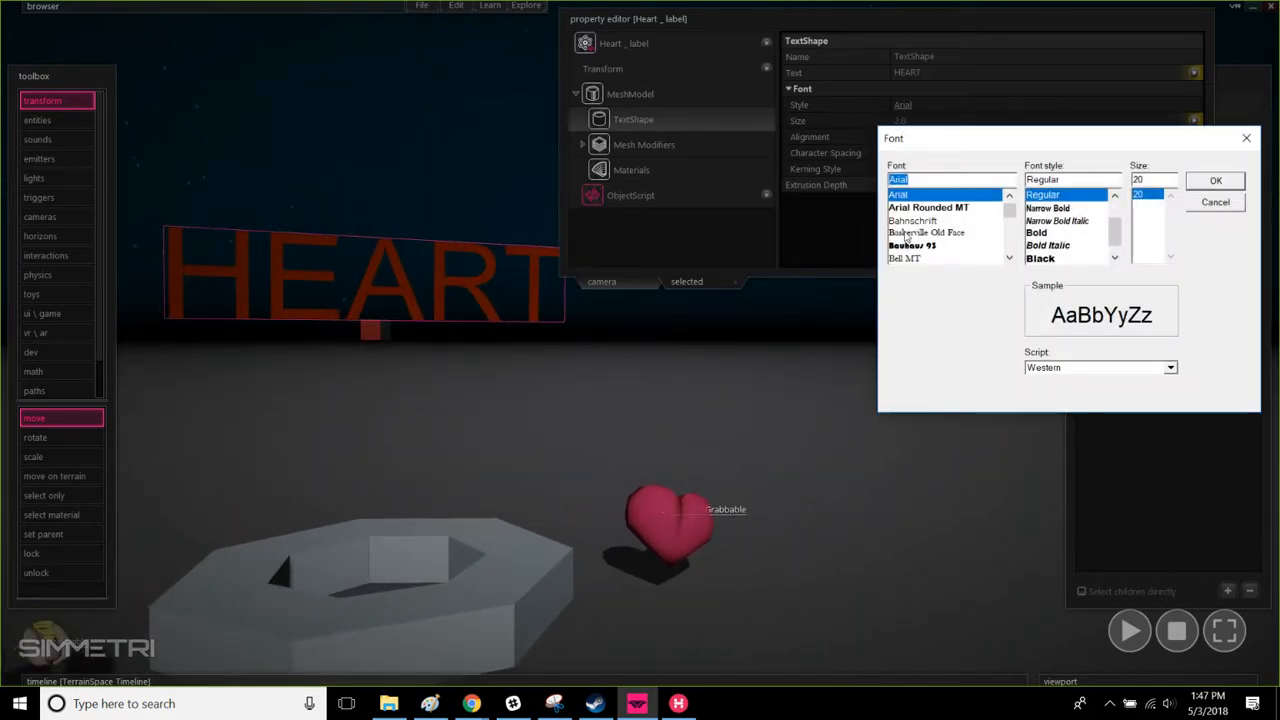
scroll(908, 240, "down", 1)
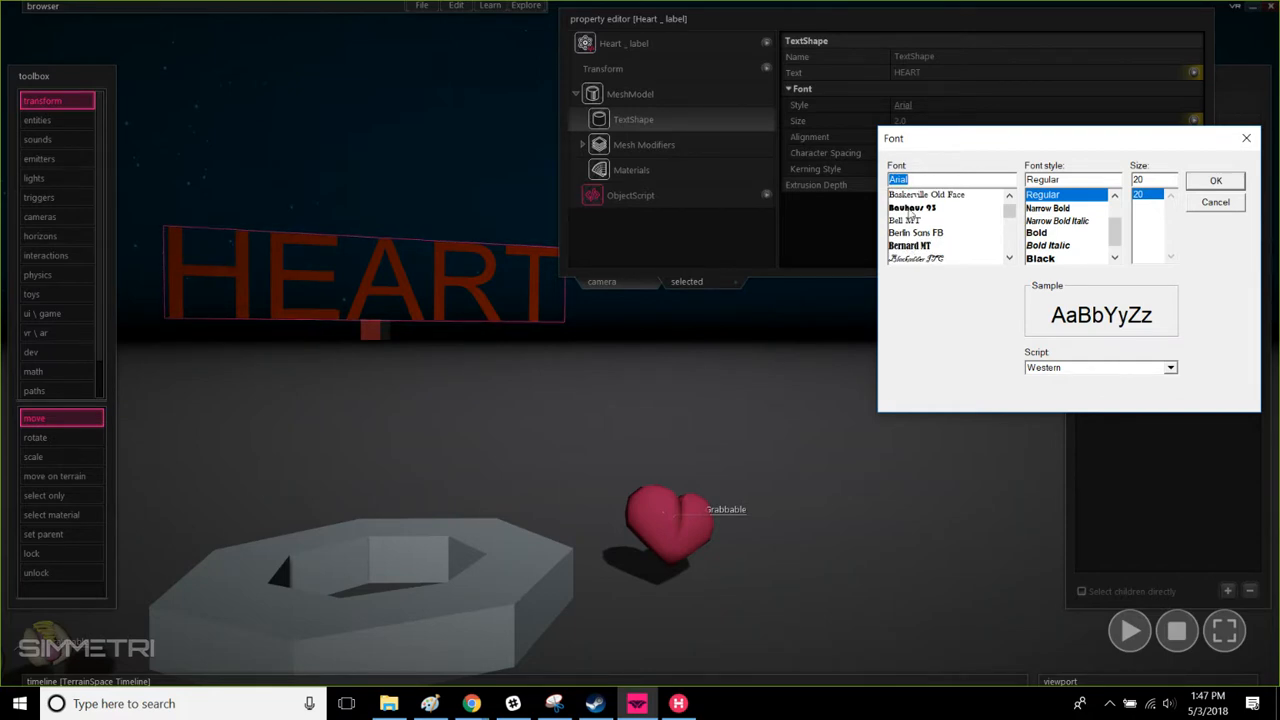
left_click(911, 208)
left_click(1238, 184)
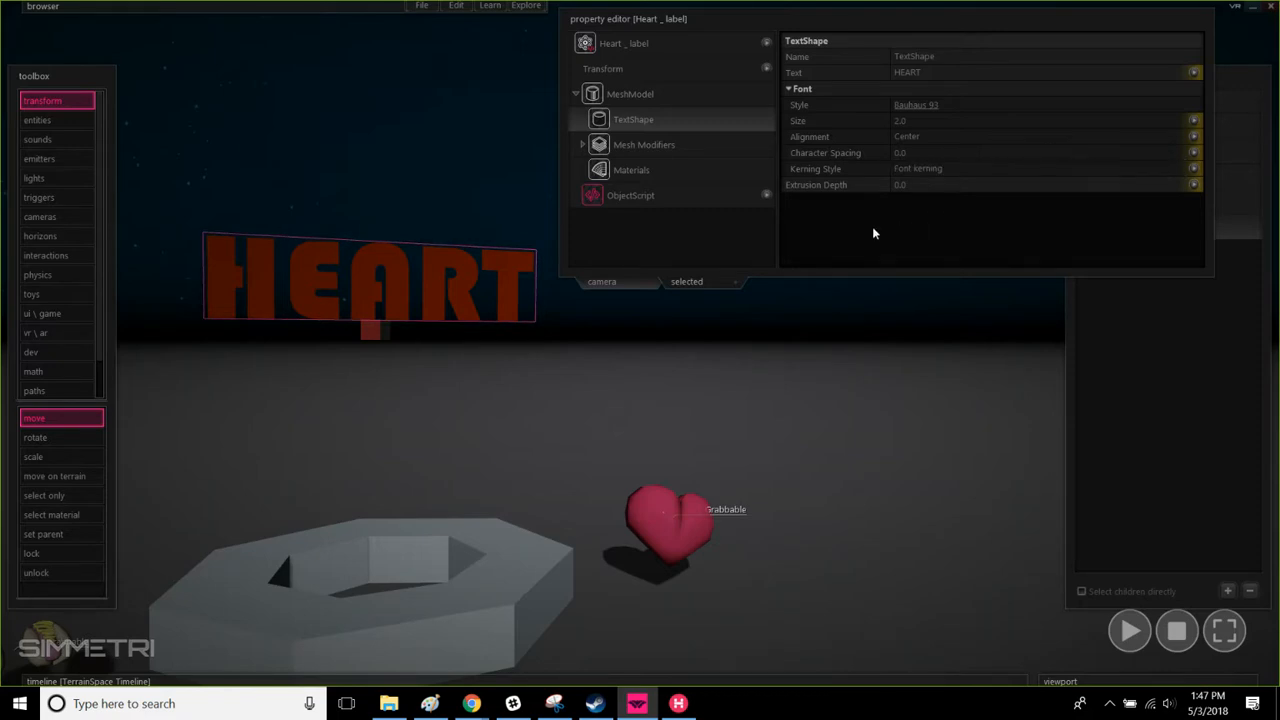
right_click_drag(741, 405, 680, 372)
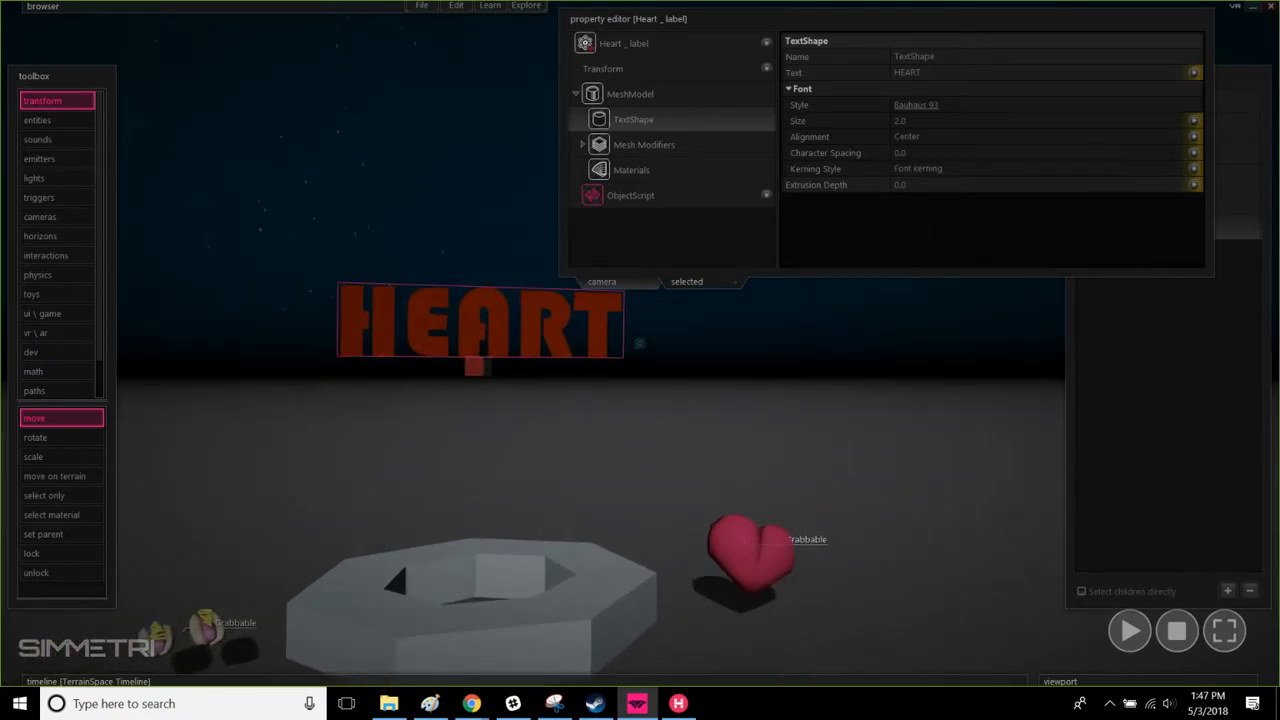
Step: Recolour Heart _ label to a pinkish red with RGB 243, 0, 51, slightly raise its HDR intensity, and deselect it
left_click(659, 42)
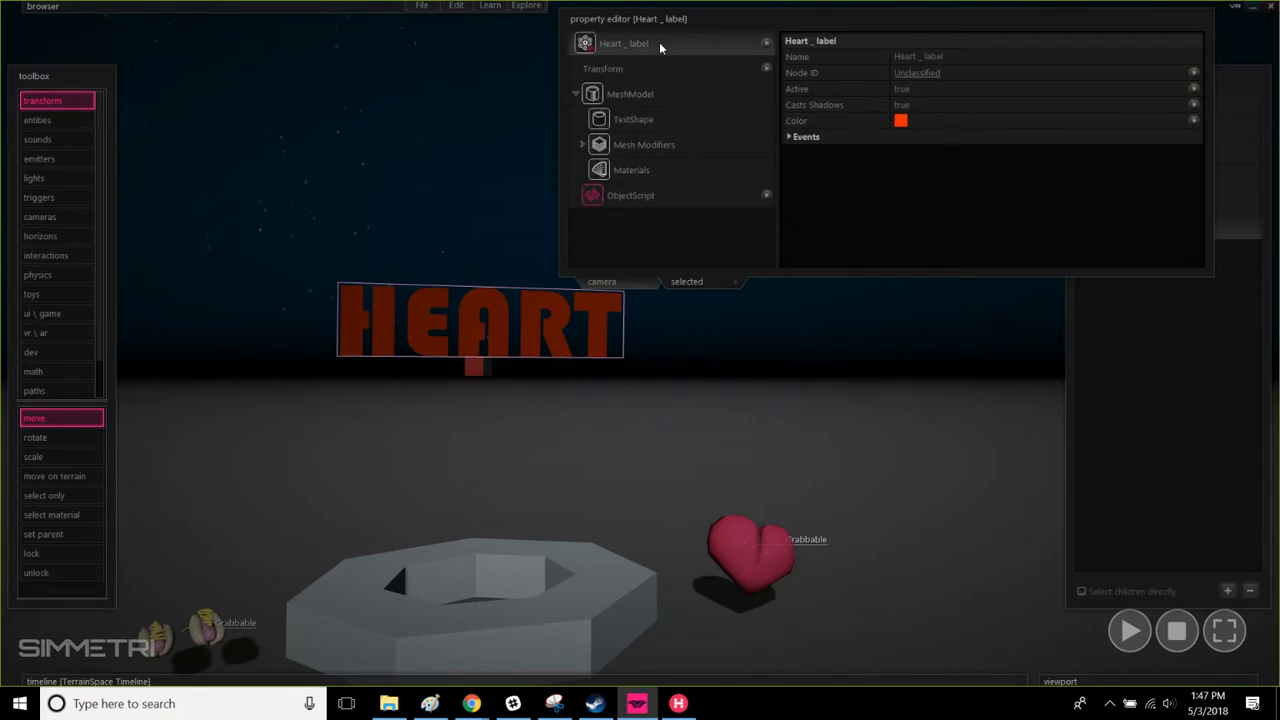
left_click(902, 121)
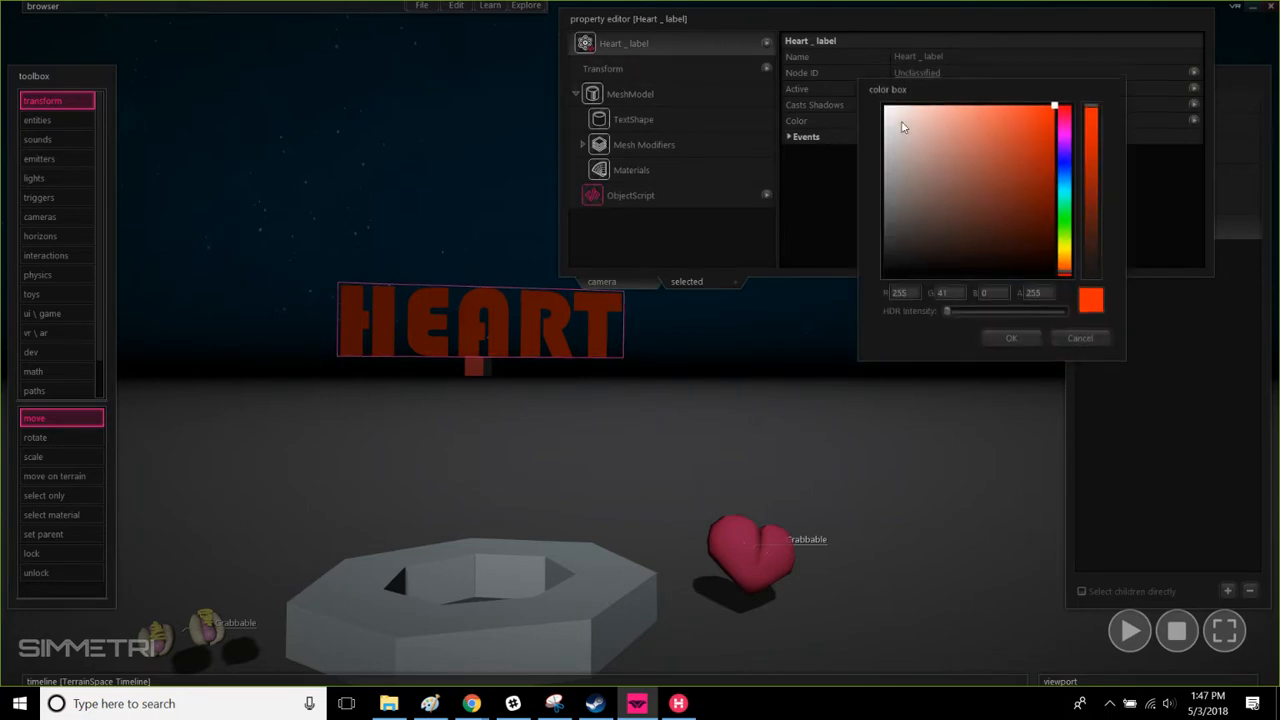
mouse_move(1063, 112)
left_mouse_down()
mouse_move(1043, 108)
mouse_move(1070, 116)
left_mouse_up()
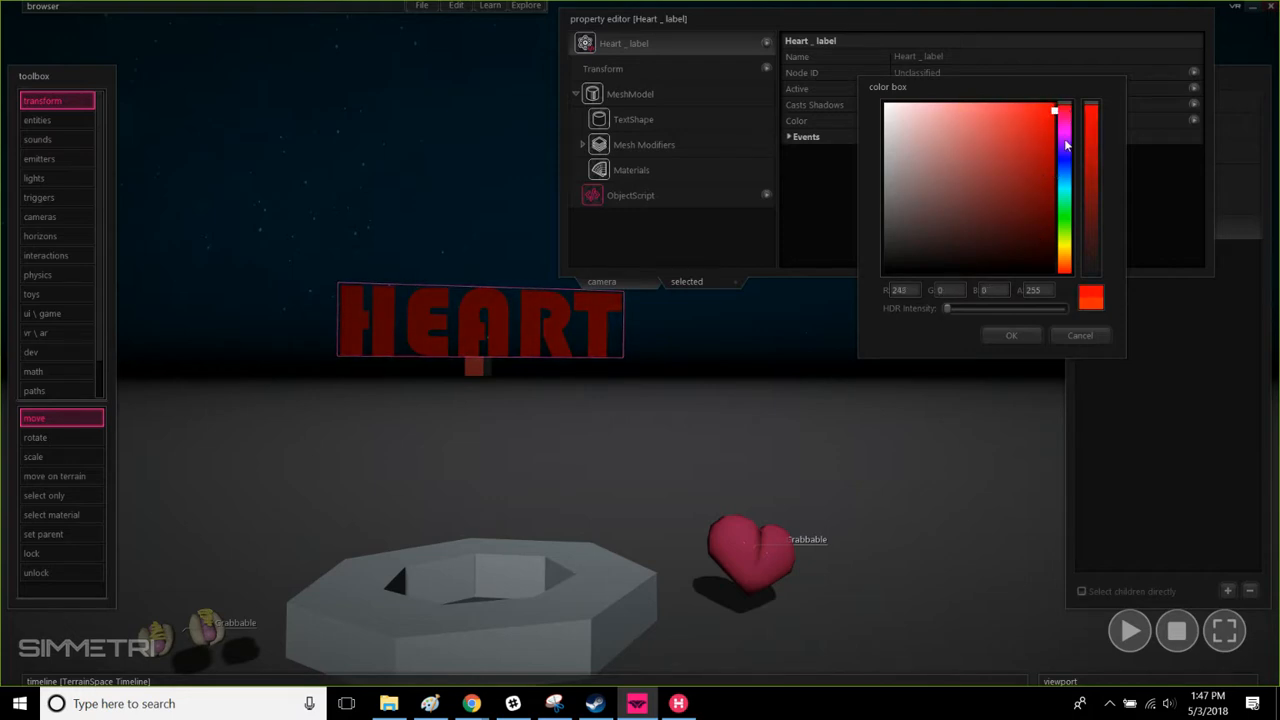
left_click(1063, 107)
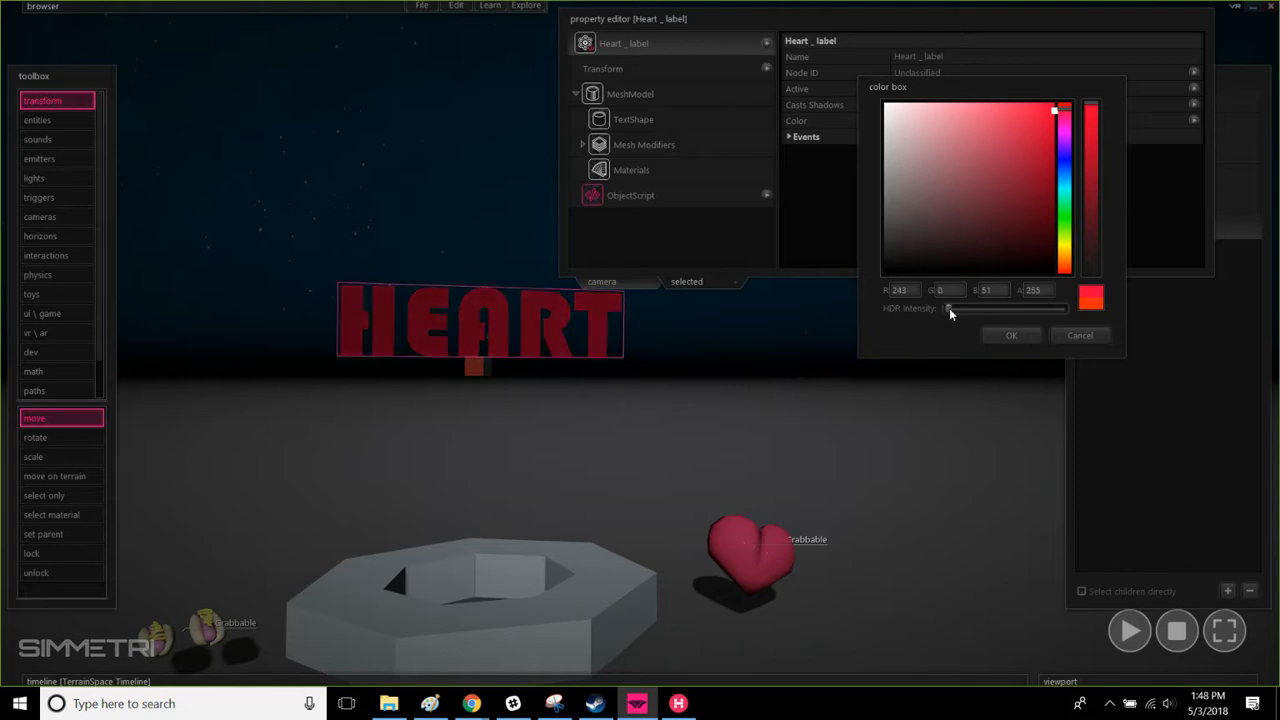
left_click_drag(951, 310, 957, 309)
left_click_drag(953, 310, 964, 310)
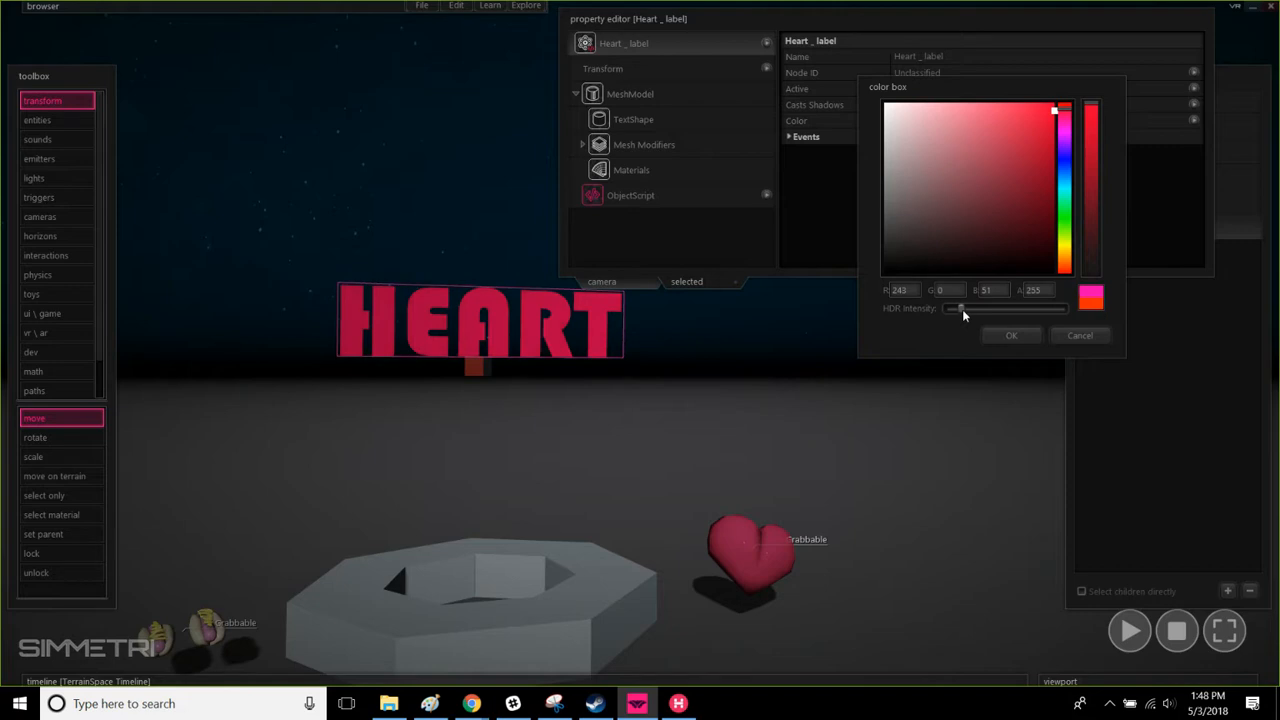
left_click(1012, 335)
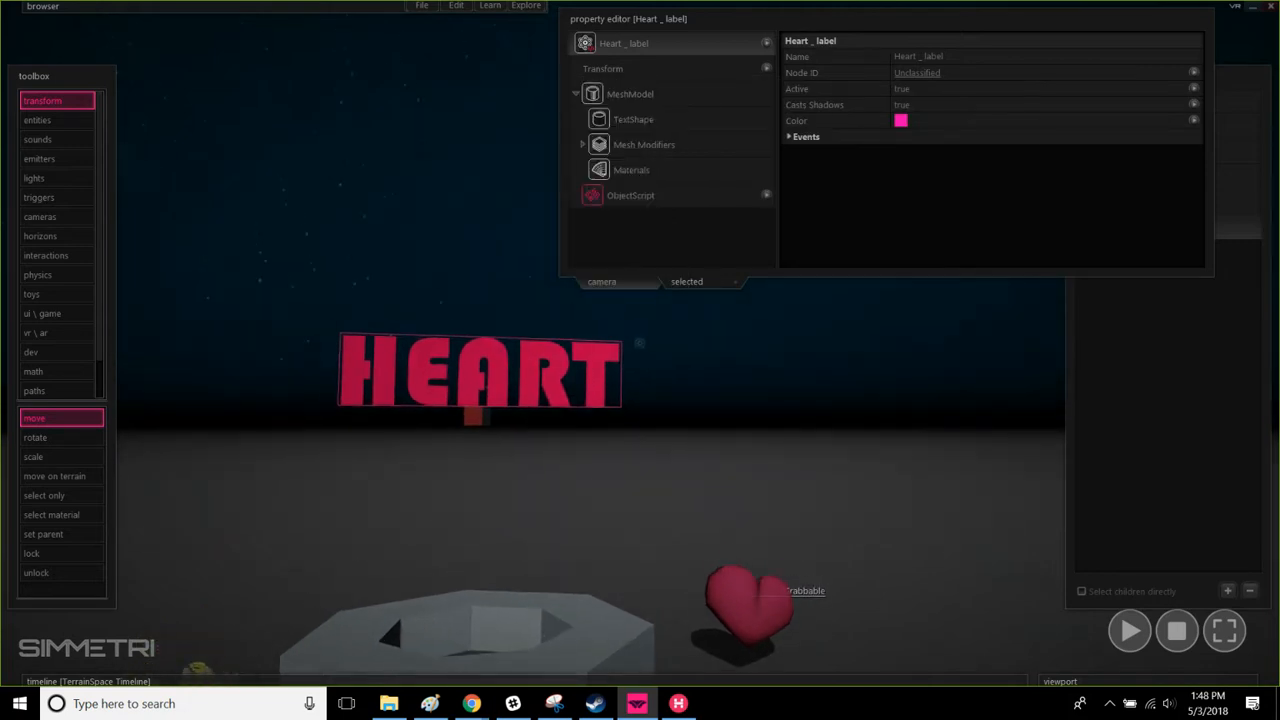
left_click(837, 310)
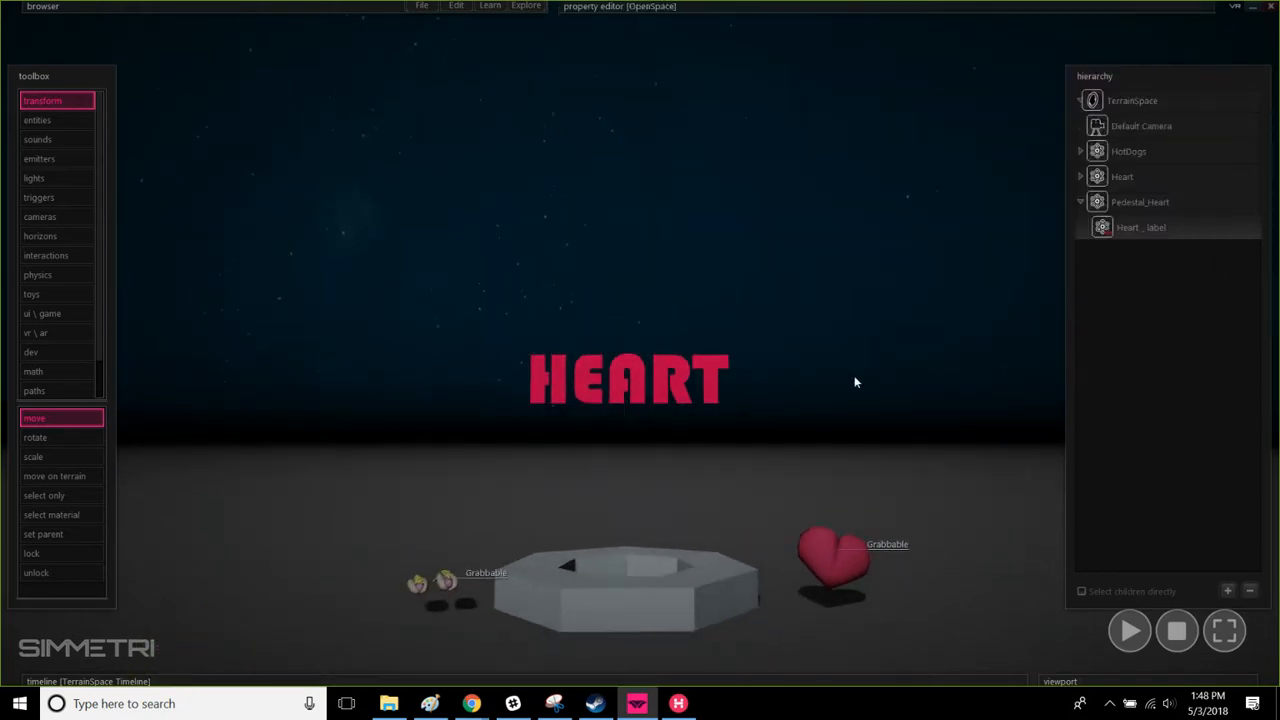
right_click_drag(889, 431, 928, 455)
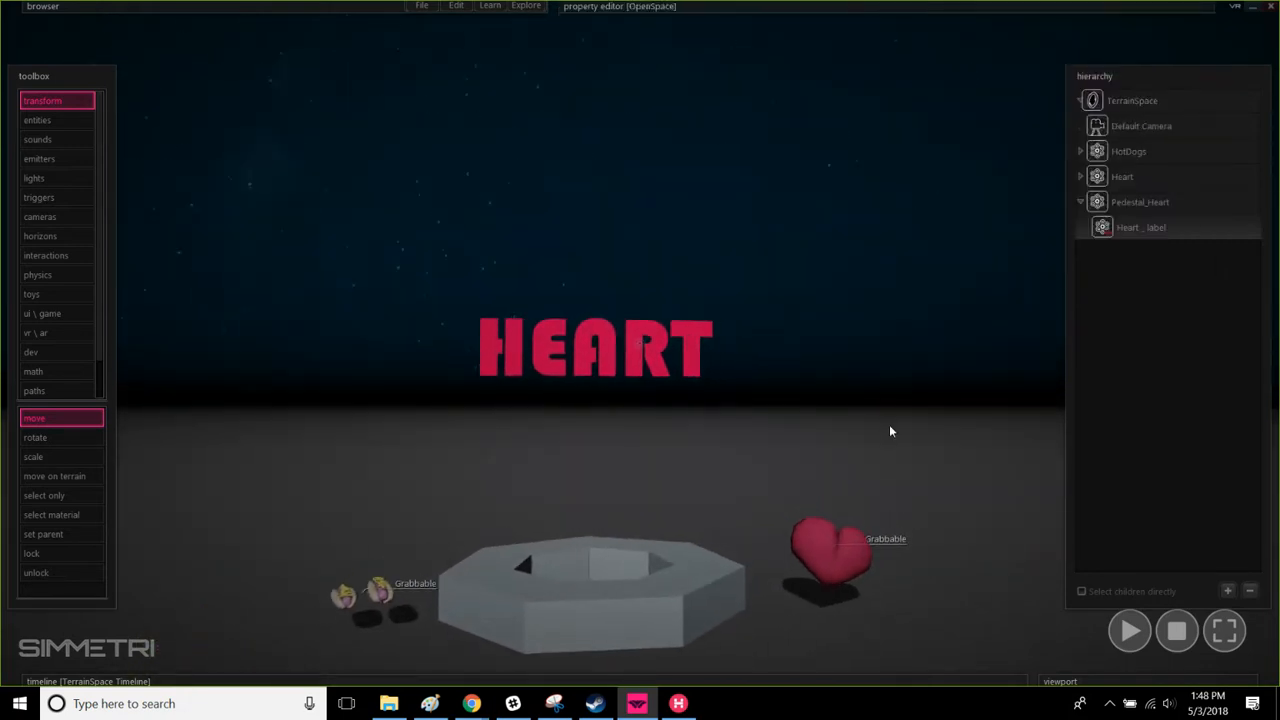
right_click_drag(889, 391, 890, 392)
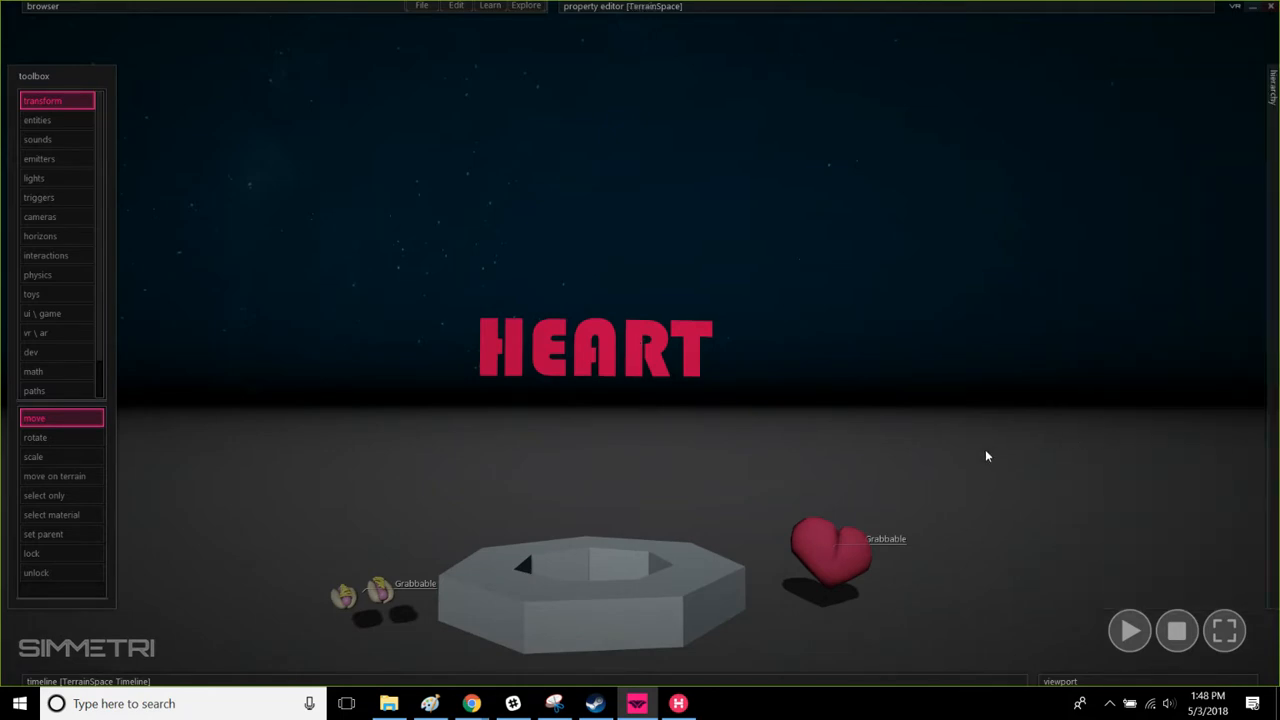
left_click_drag(719, 270, 442, 412)
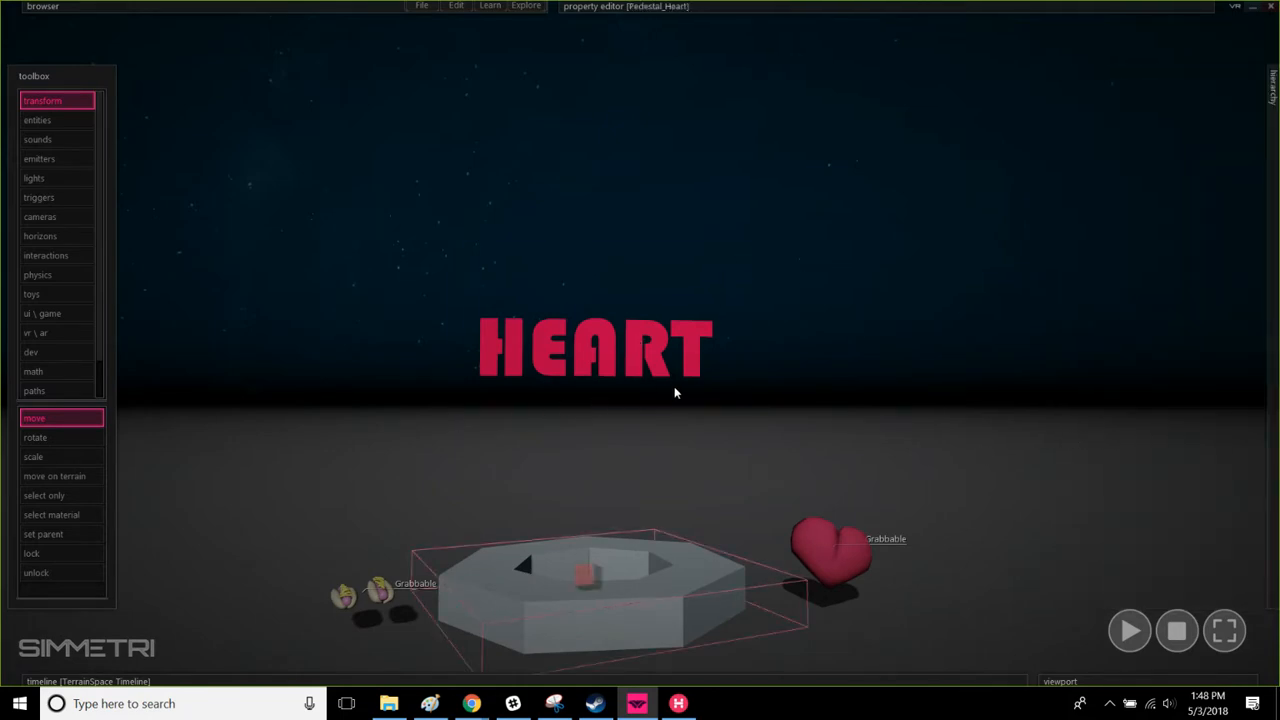
left_click(807, 406)
right_click_drag(975, 487, 1000, 454)
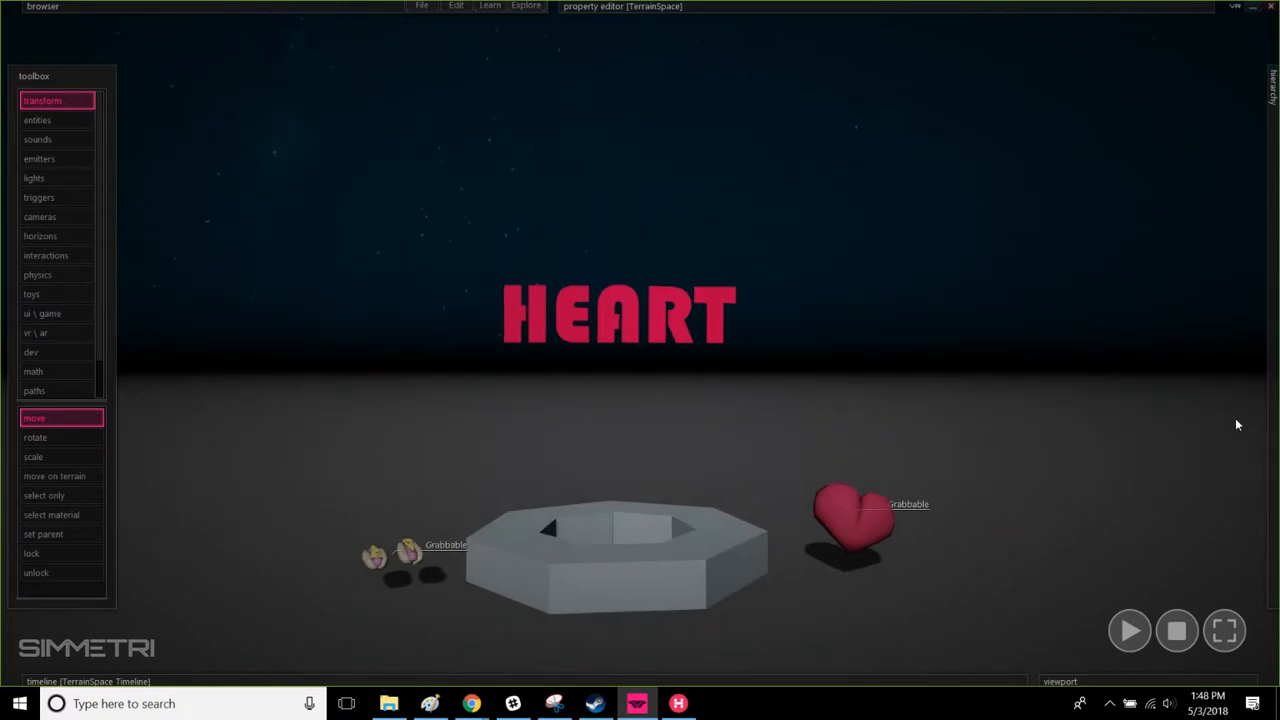
Step: Select Pedestal_Heart in the scene hierarchy, shift it slightly back from the hot dogs and heart, and deselect it
left_click(1271, 345)
left_click(1192, 228)
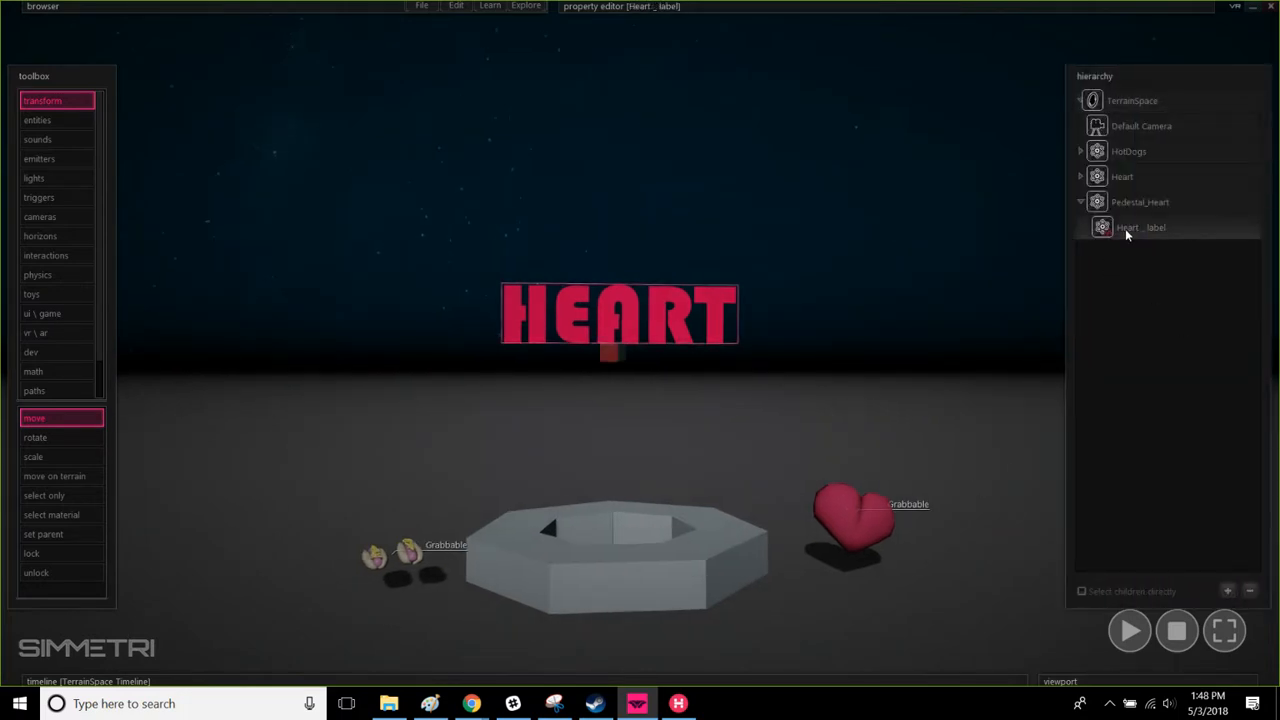
left_click(1145, 201)
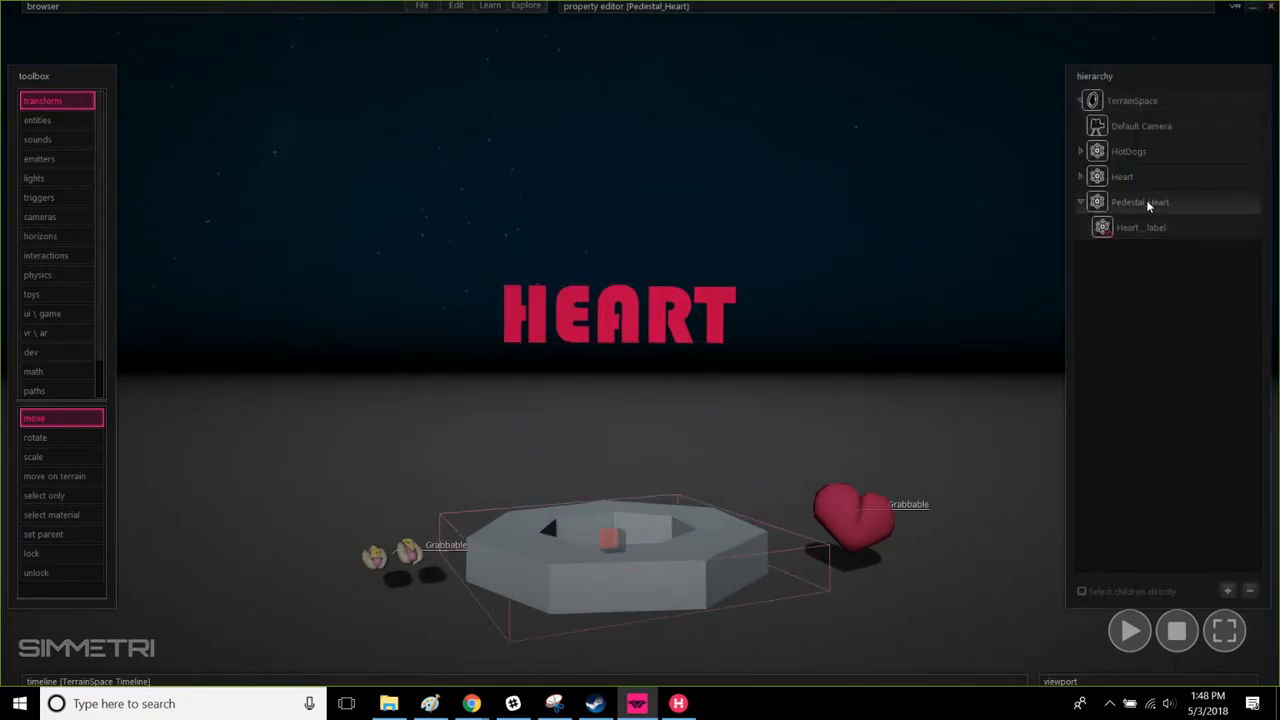
mouse_move(613, 557)
left_mouse_down()
mouse_move(606, 523)
mouse_move(606, 534)
mouse_move(227, 468)
mouse_move(519, 419)
mouse_move(739, 478)
mouse_move(623, 560)
mouse_move(619, 543)
left_mouse_up()
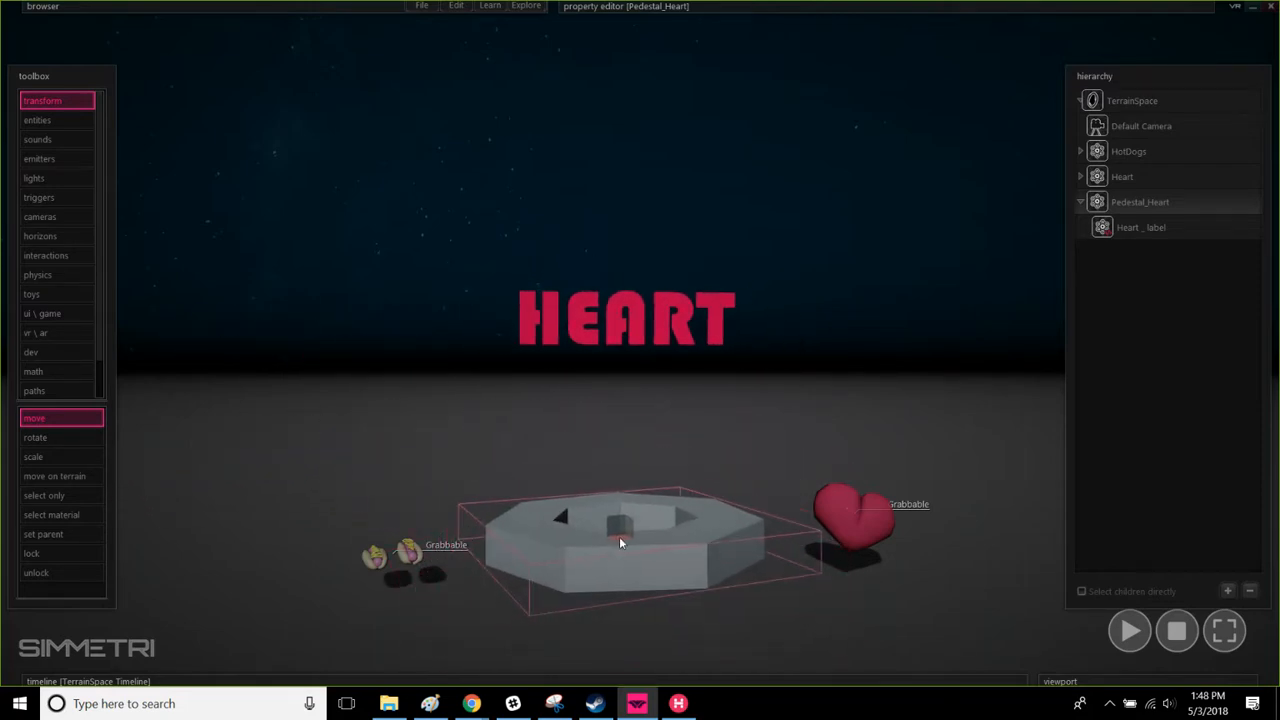
left_click(894, 604)
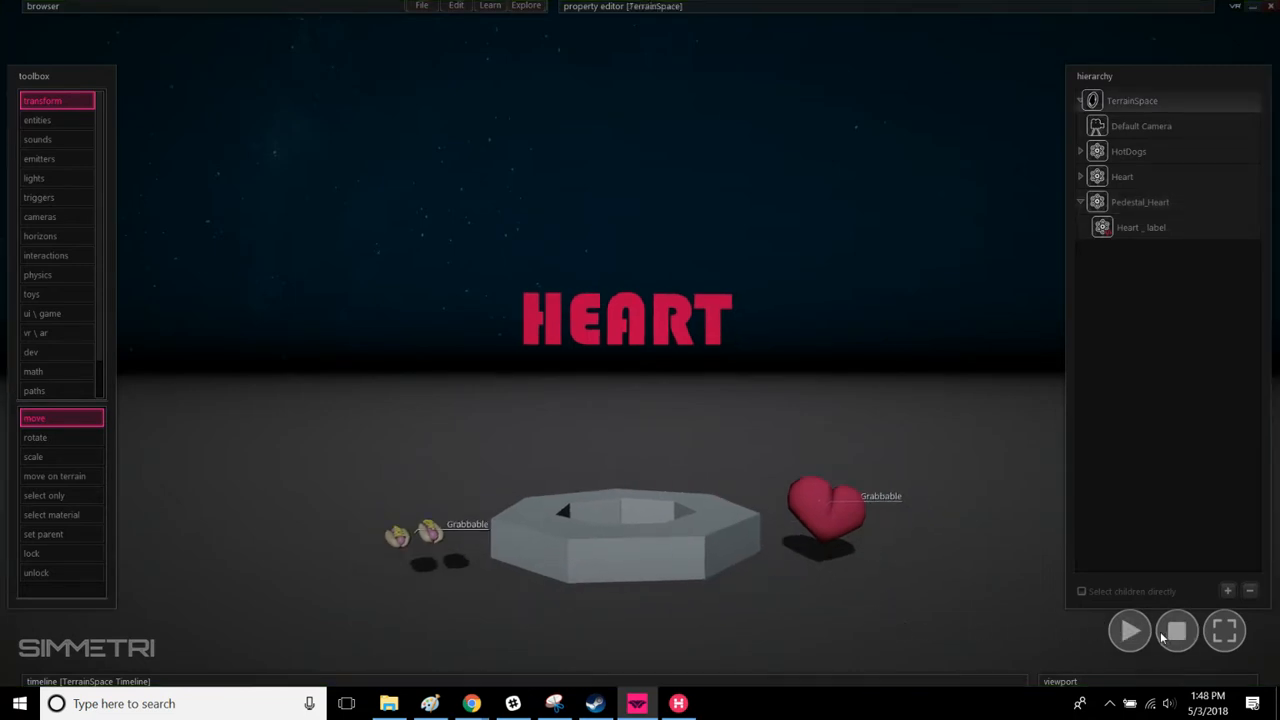
Step: Play the scene, fly around to examine the pedestal, hot dogs, heart and HEART label, and stop playback
left_click(1125, 632)
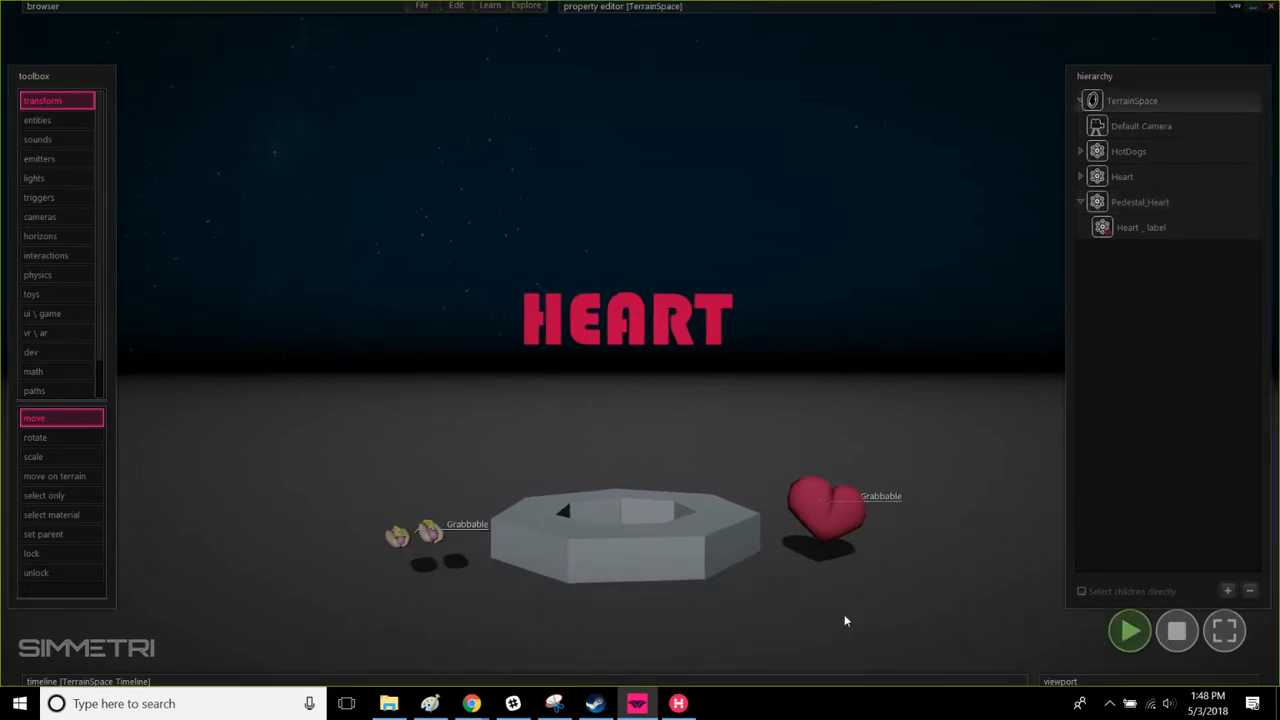
key("a")
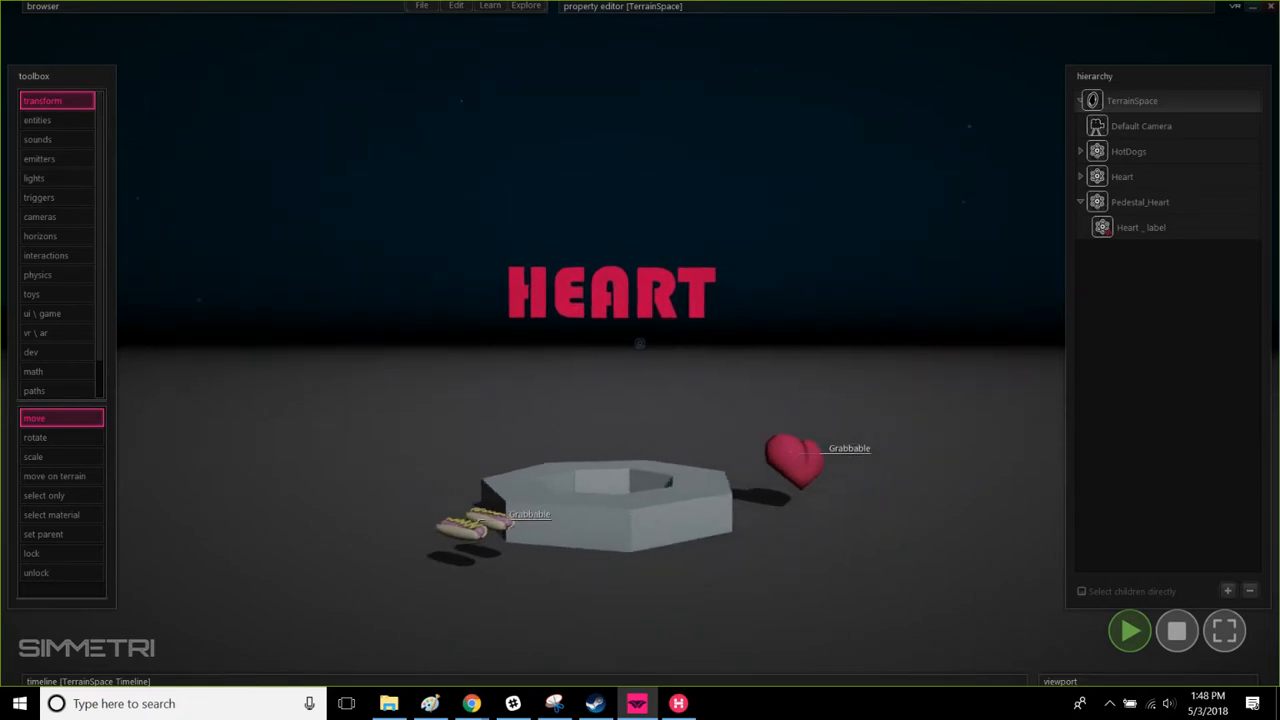
key("a")
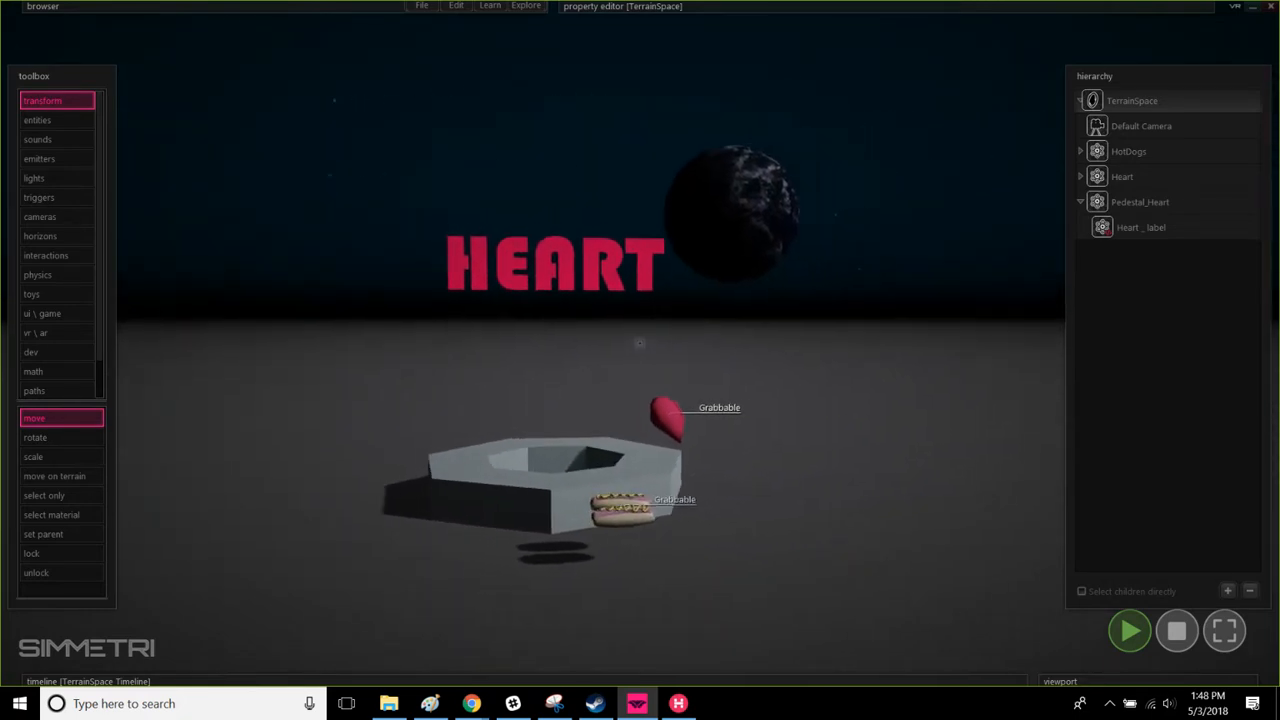
key("d")
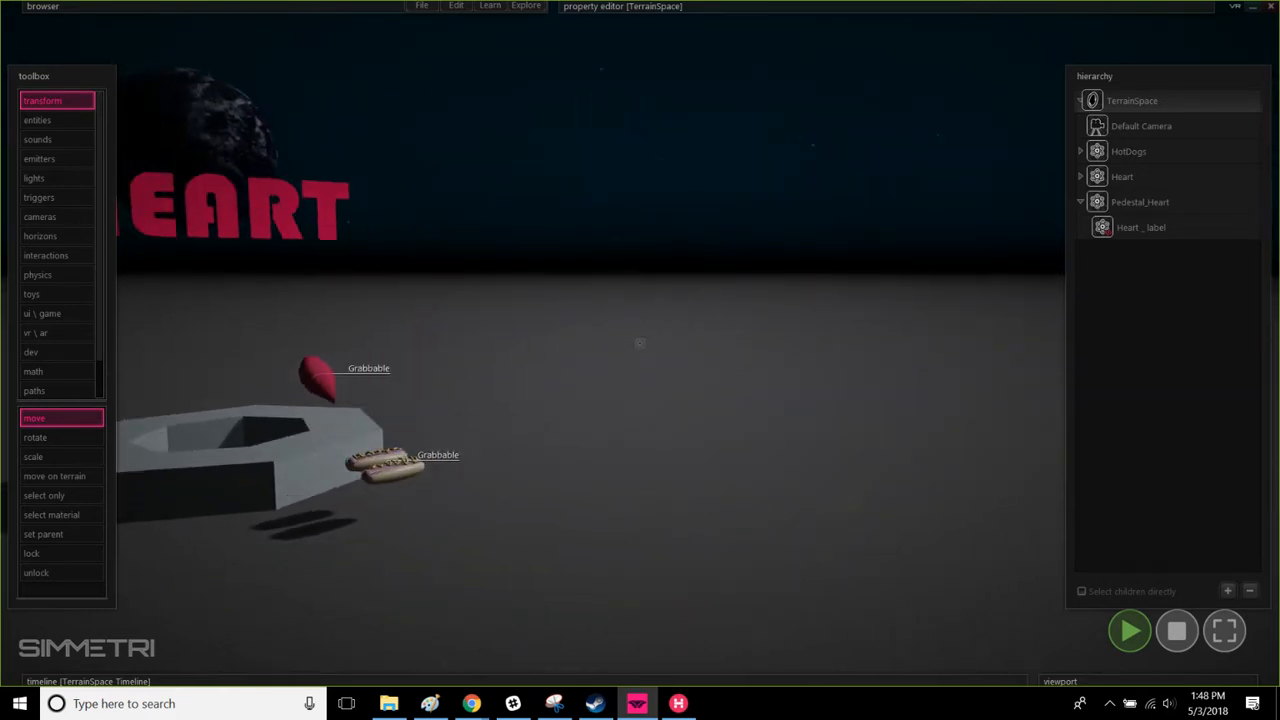
key("w")
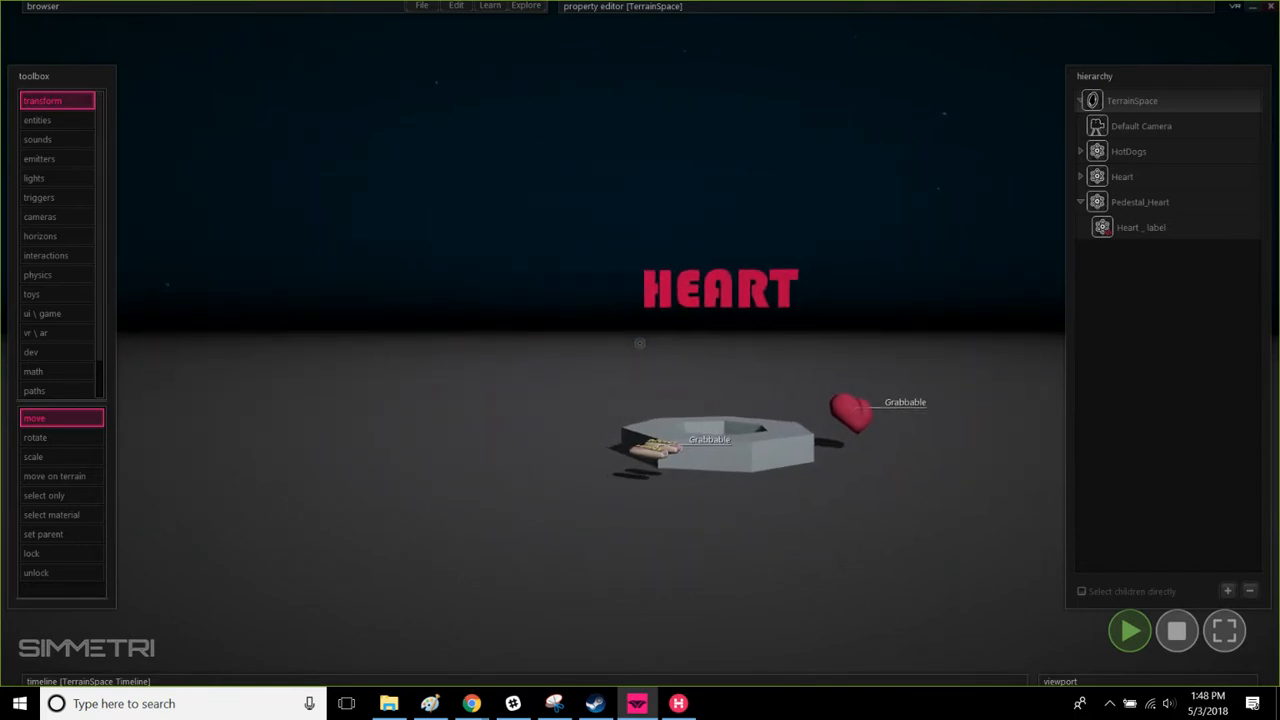
key("w")
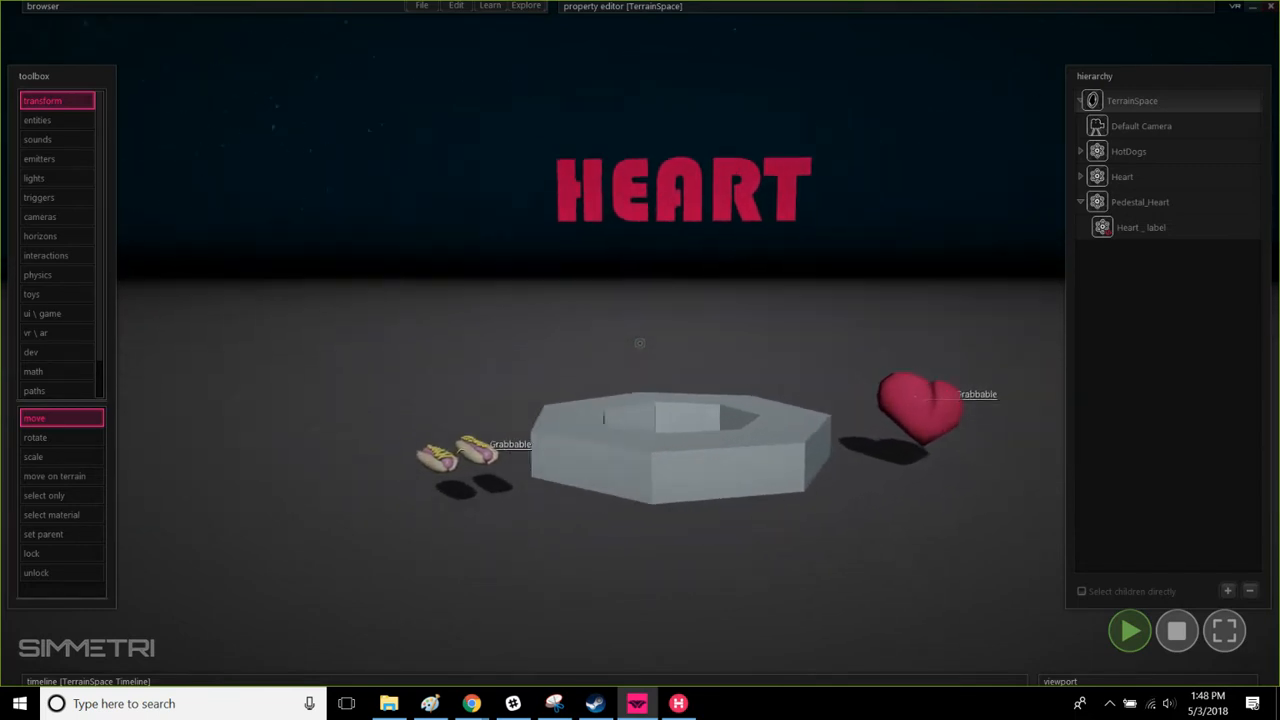
key("s")
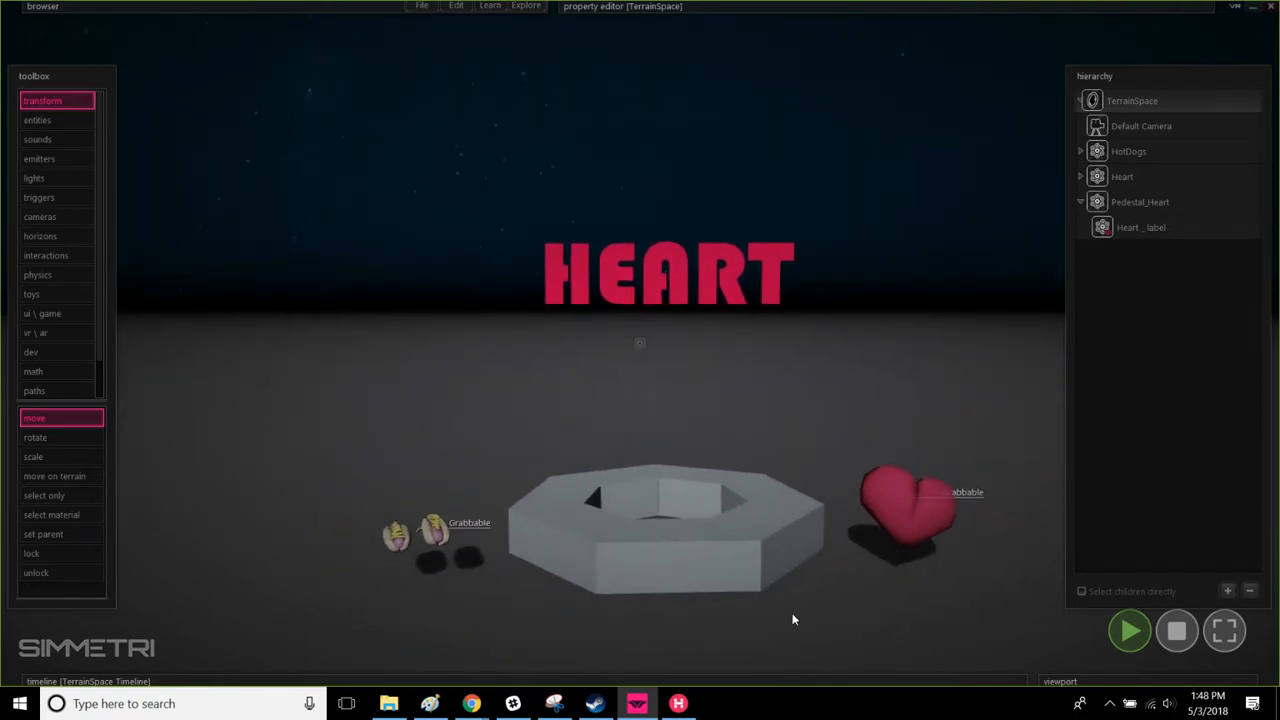
left_click(1170, 632)
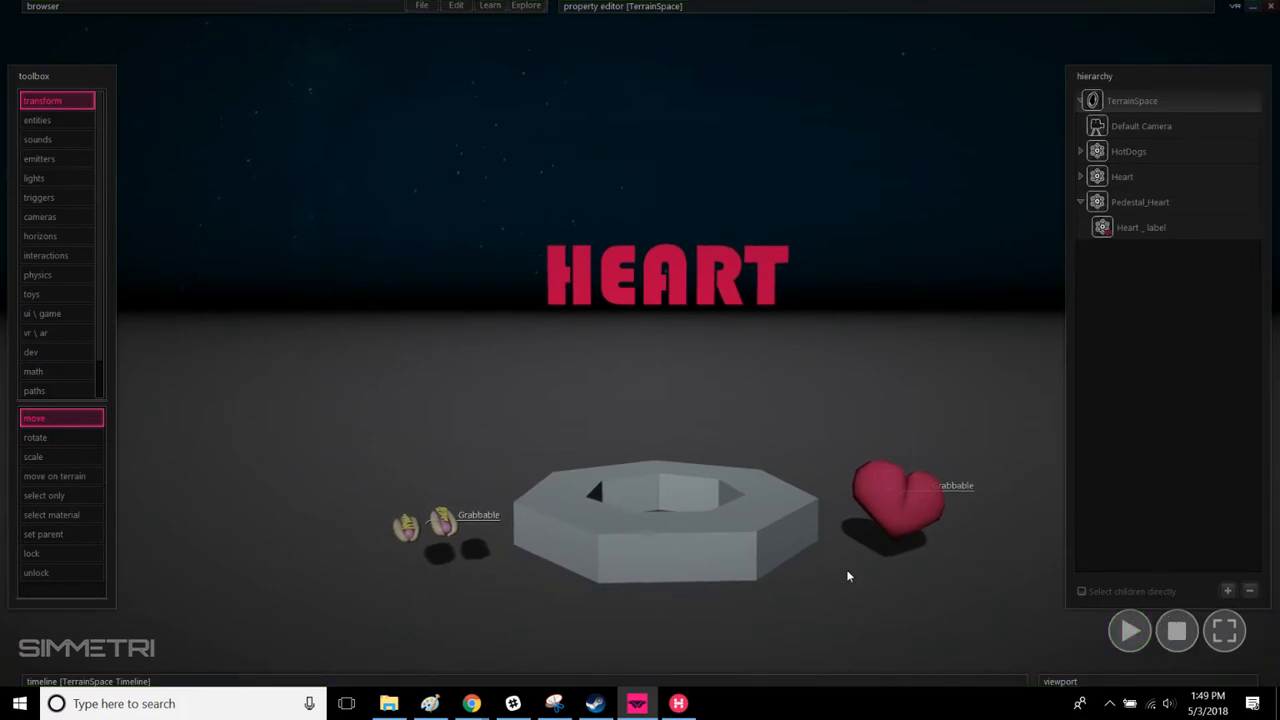
Step: Collapse the scene hierarchy and reframe the view on the pedestal, hot dogs and heart
right_click_drag(848, 576, 942, 536)
key("s")
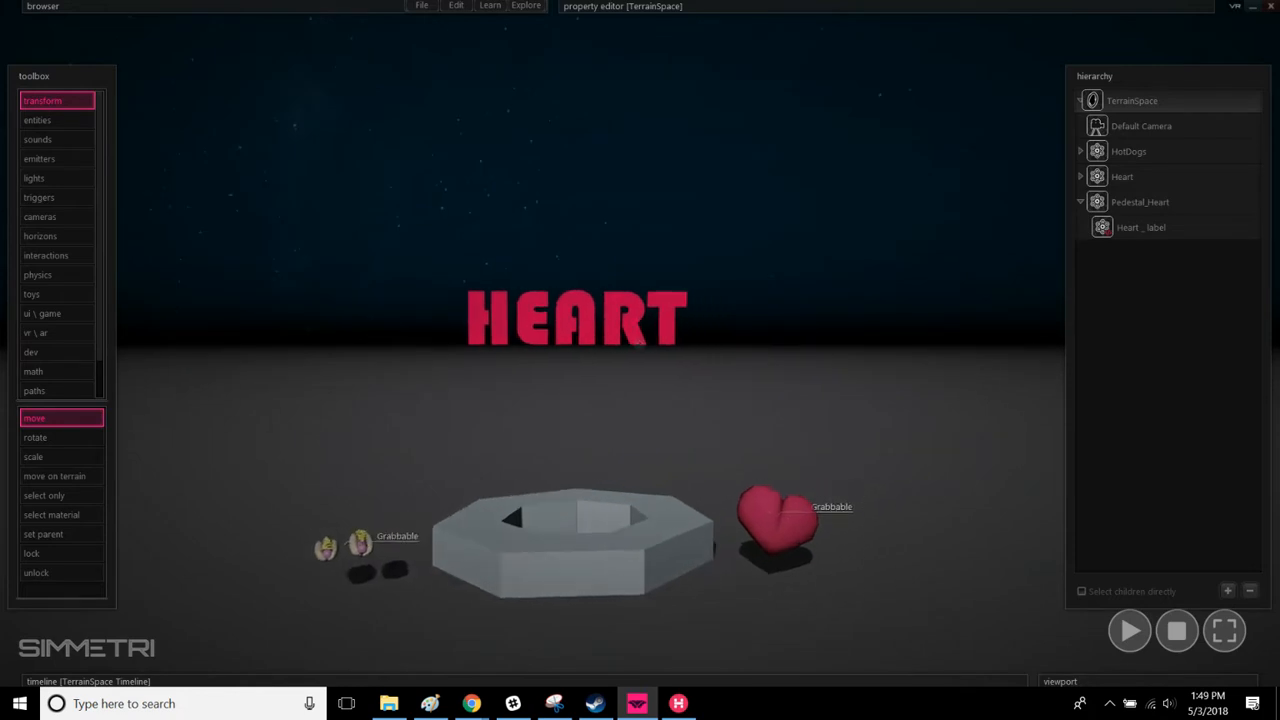
left_click(1272, 385)
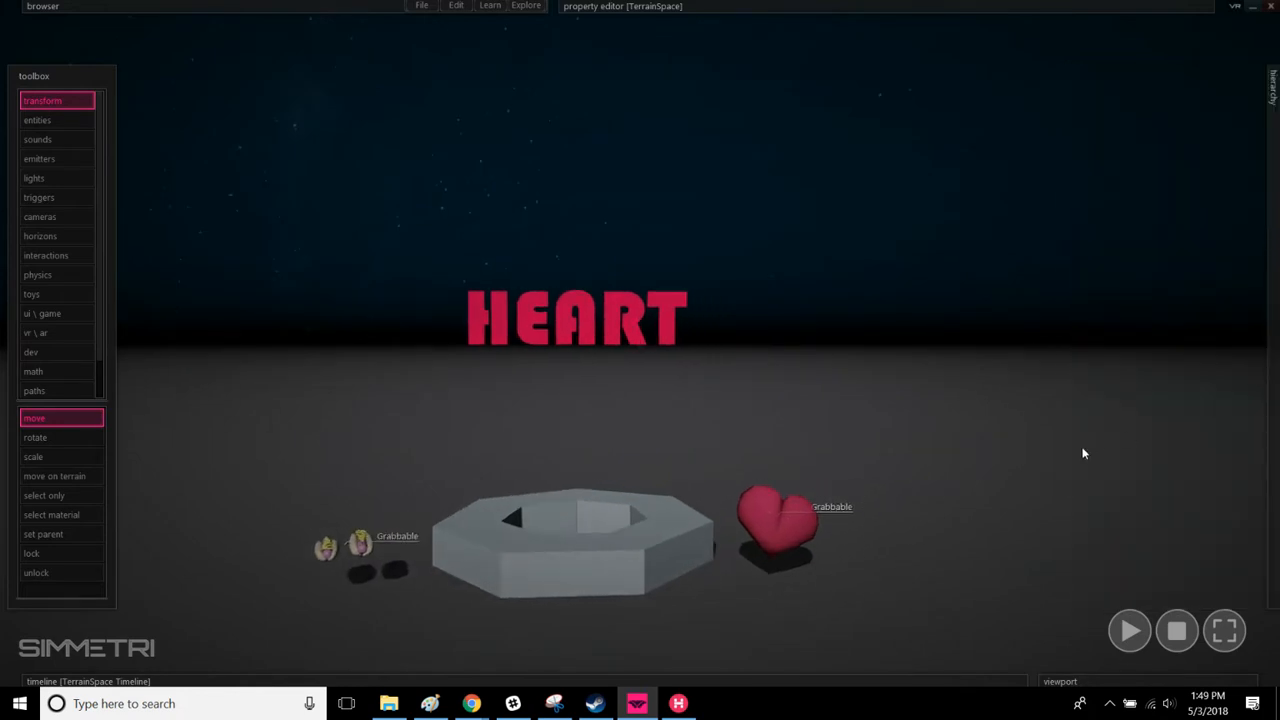
right_click_drag(1081, 449, 1079, 459)
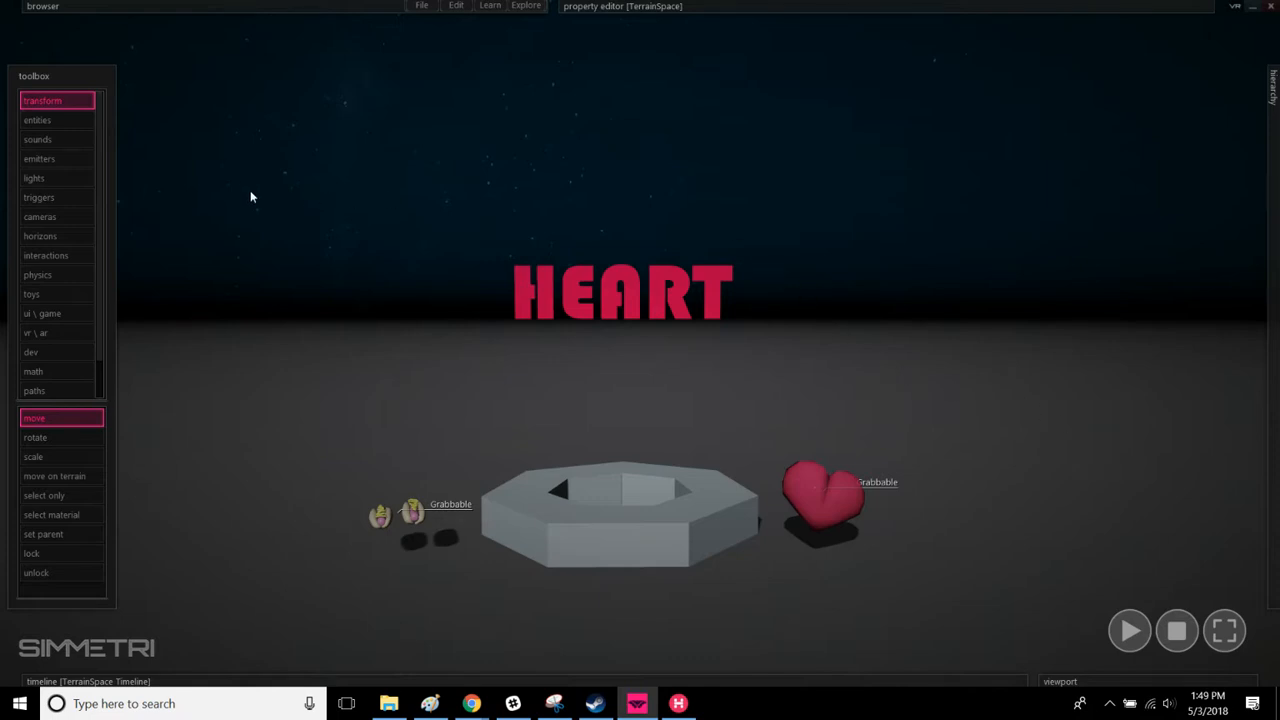
Step: Try a plane trigger by drawing it beside the hot dogs and moving it over the pedestal, and delete it
left_click(58, 199)
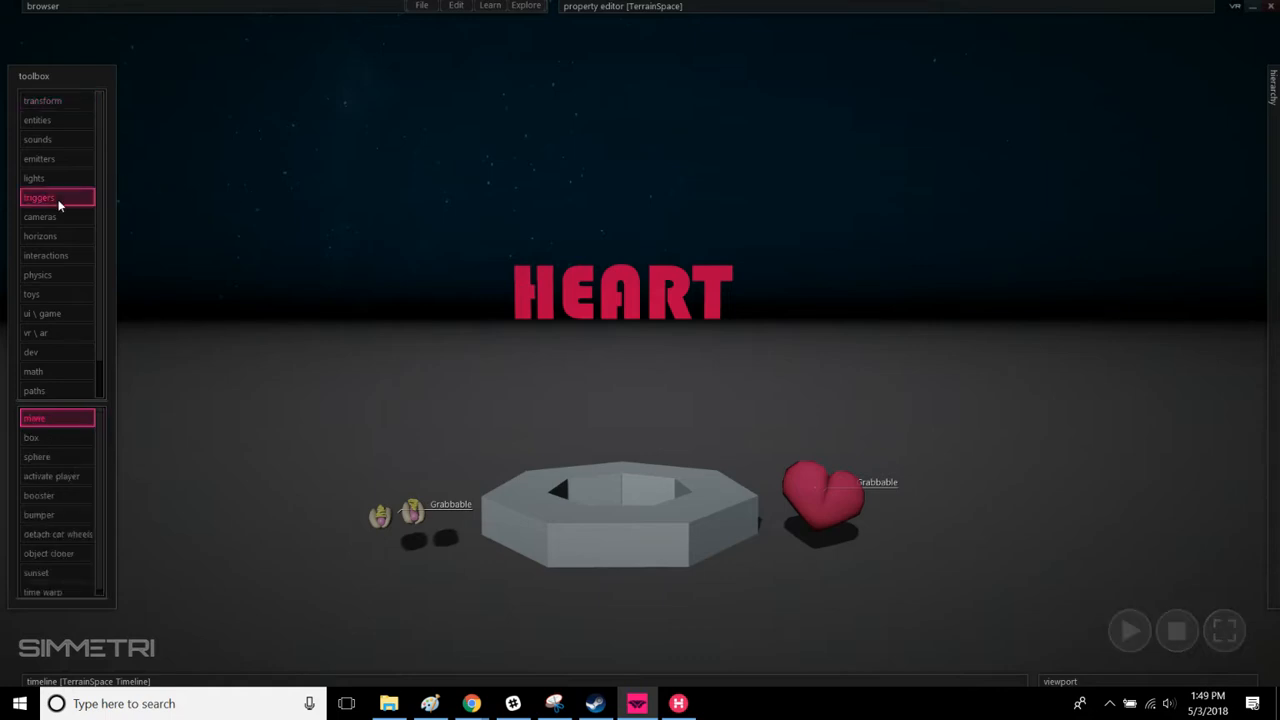
left_click(52, 458)
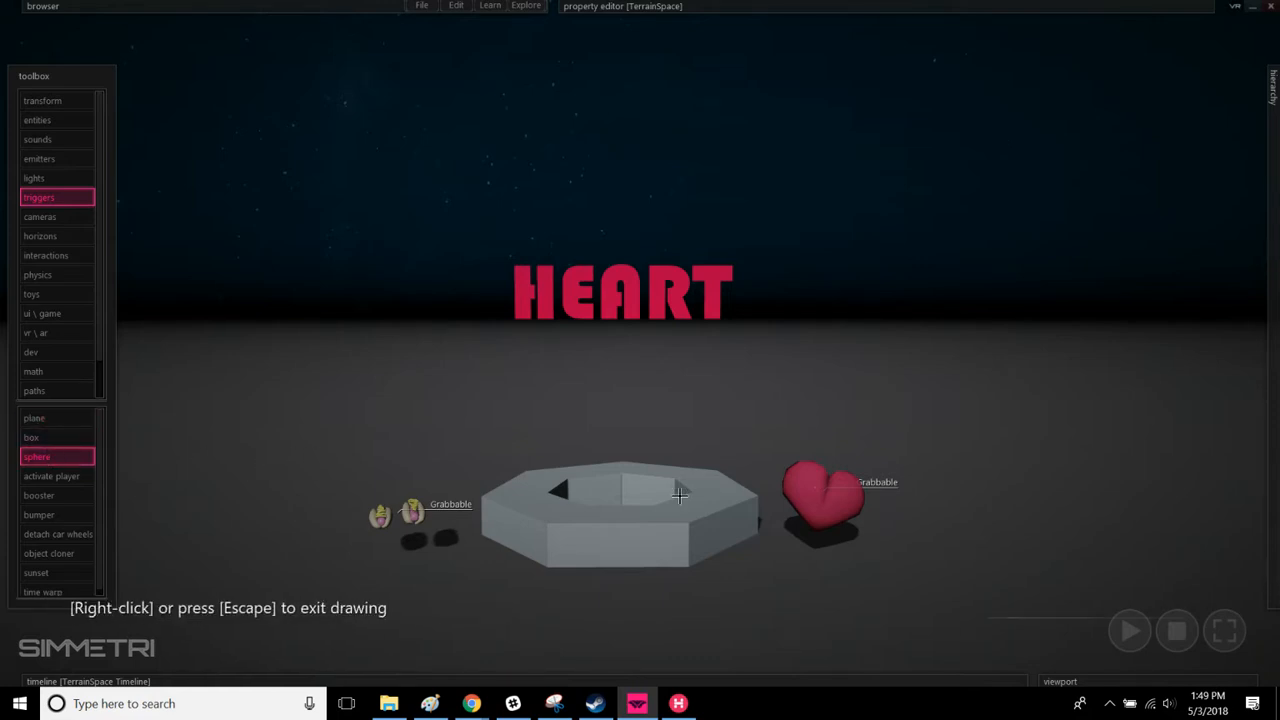
middle_click_drag(655, 400, 677, 490)
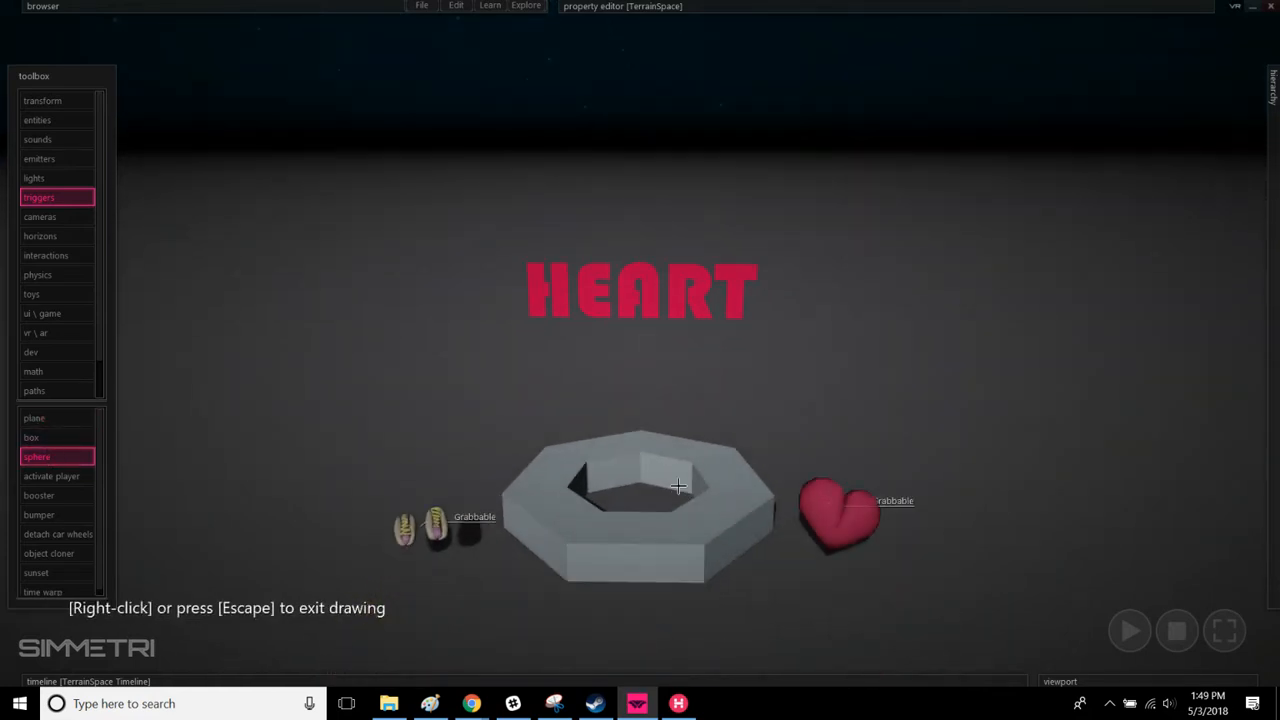
left_click(57, 438)
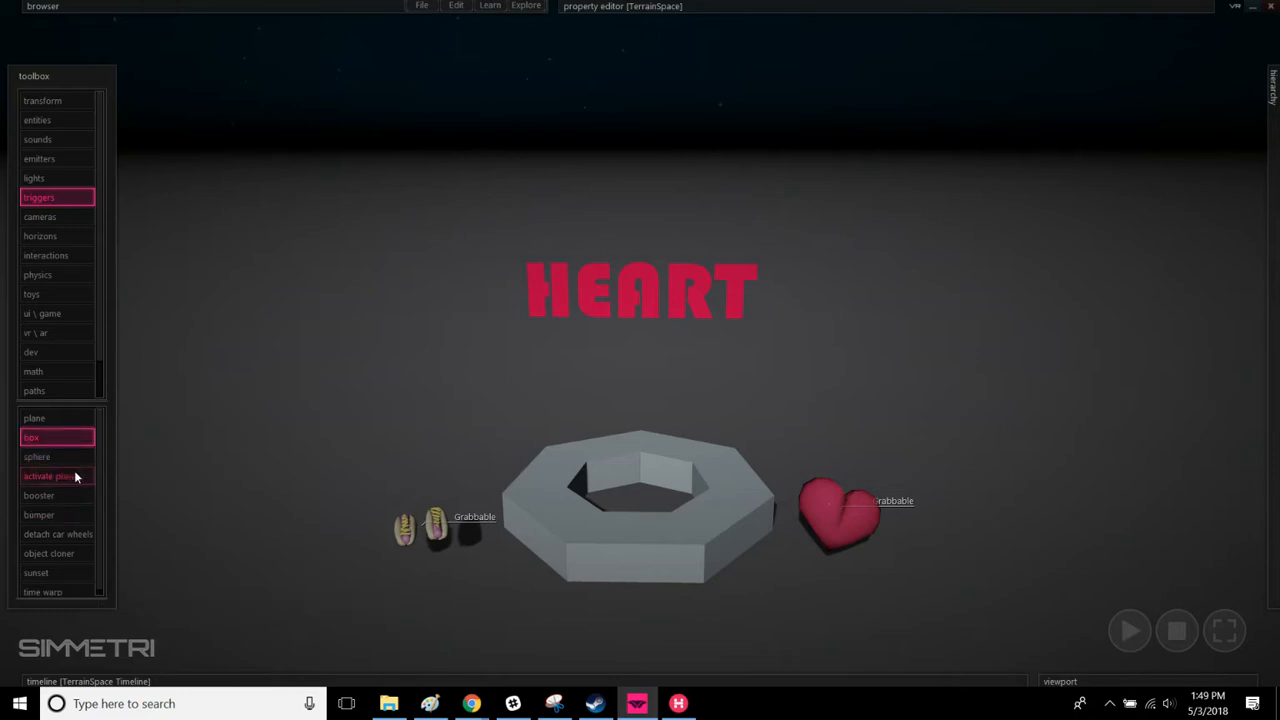
left_click(80, 420)
left_click(267, 533)
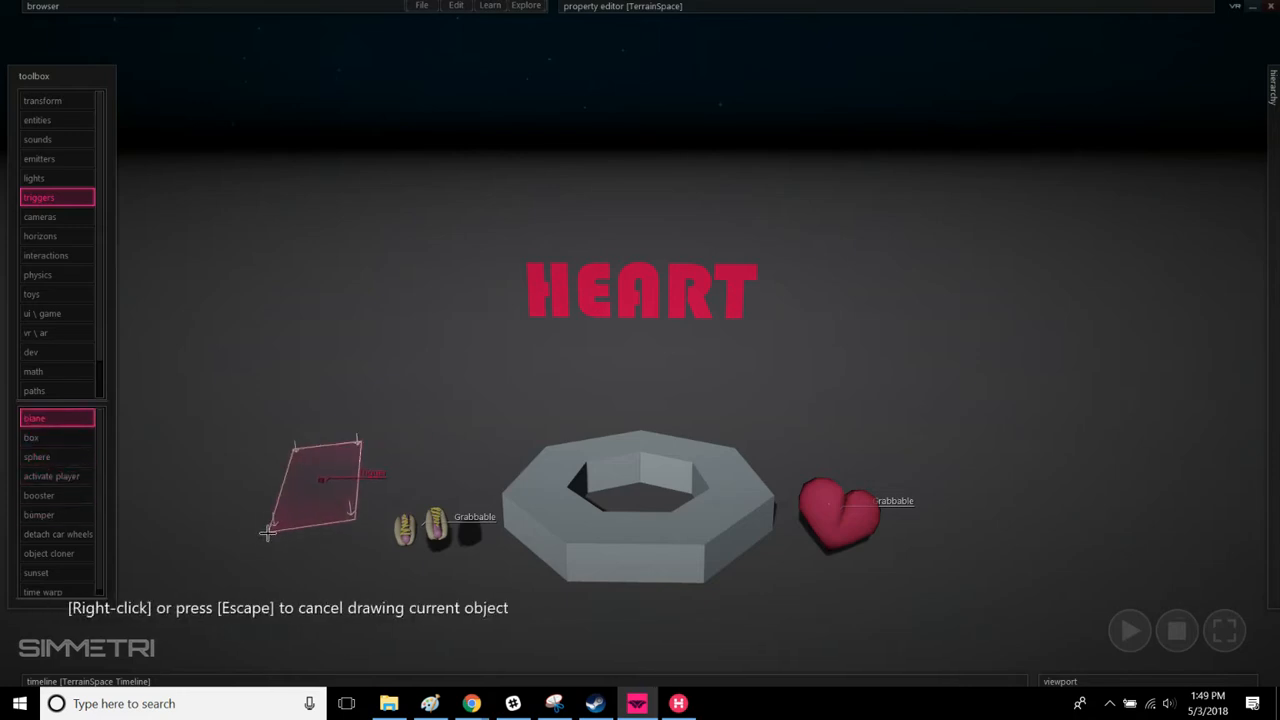
left_click(180, 542)
left_click_drag(300, 466, 632, 398)
right_click_drag(610, 398, 640, 389)
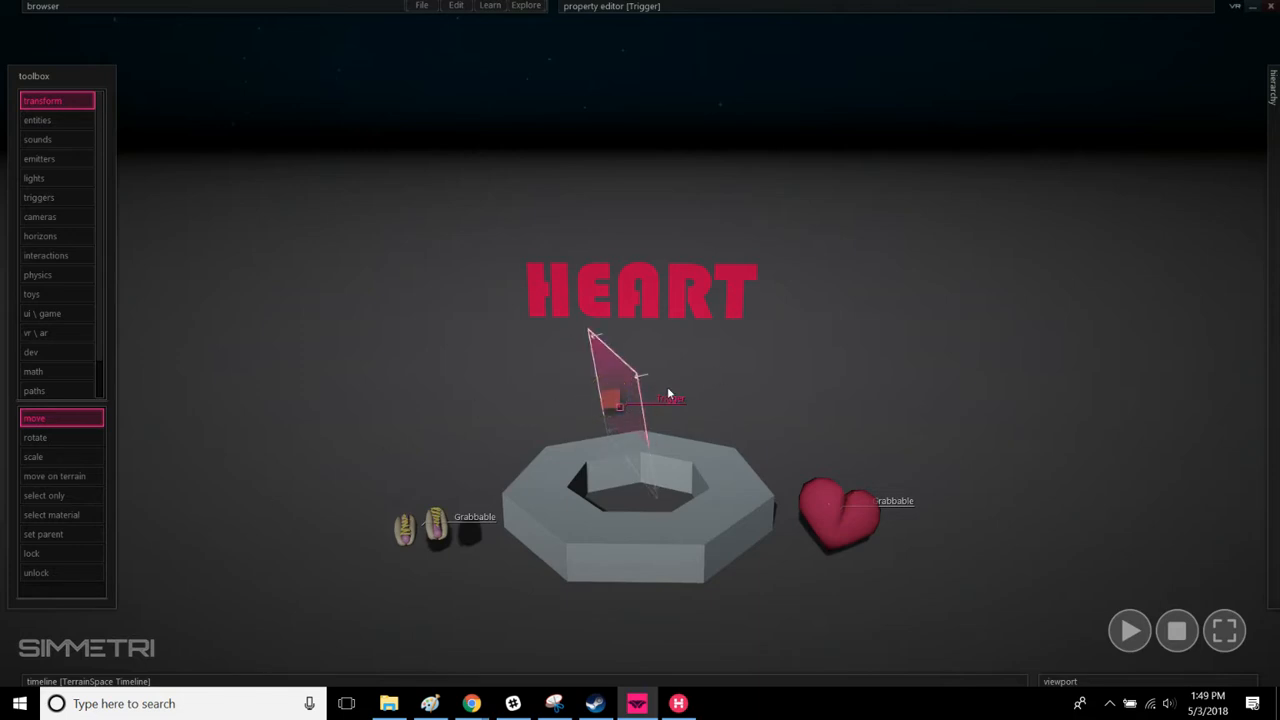
key("Delete")
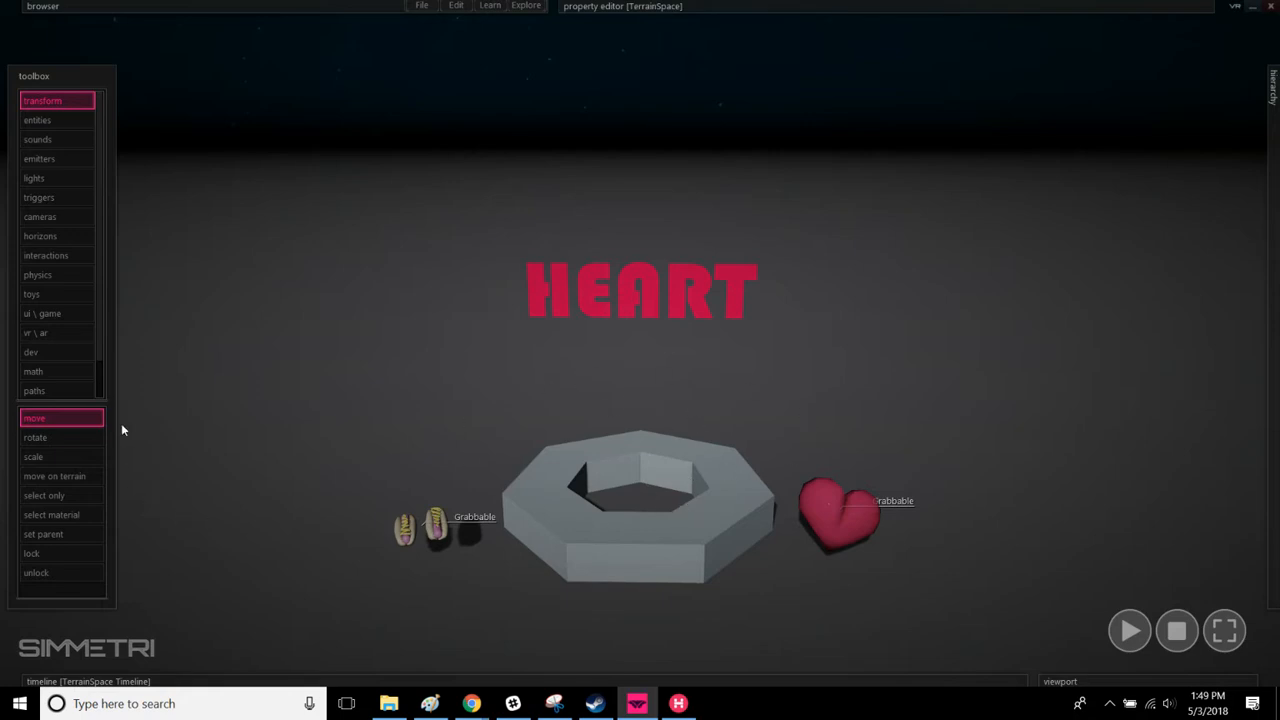
Step: Draw a sphere trigger centred in the pedestal's ring, nearly as wide as the pedestal, and adjust its position over the opening
left_click(61, 195)
left_click(72, 460)
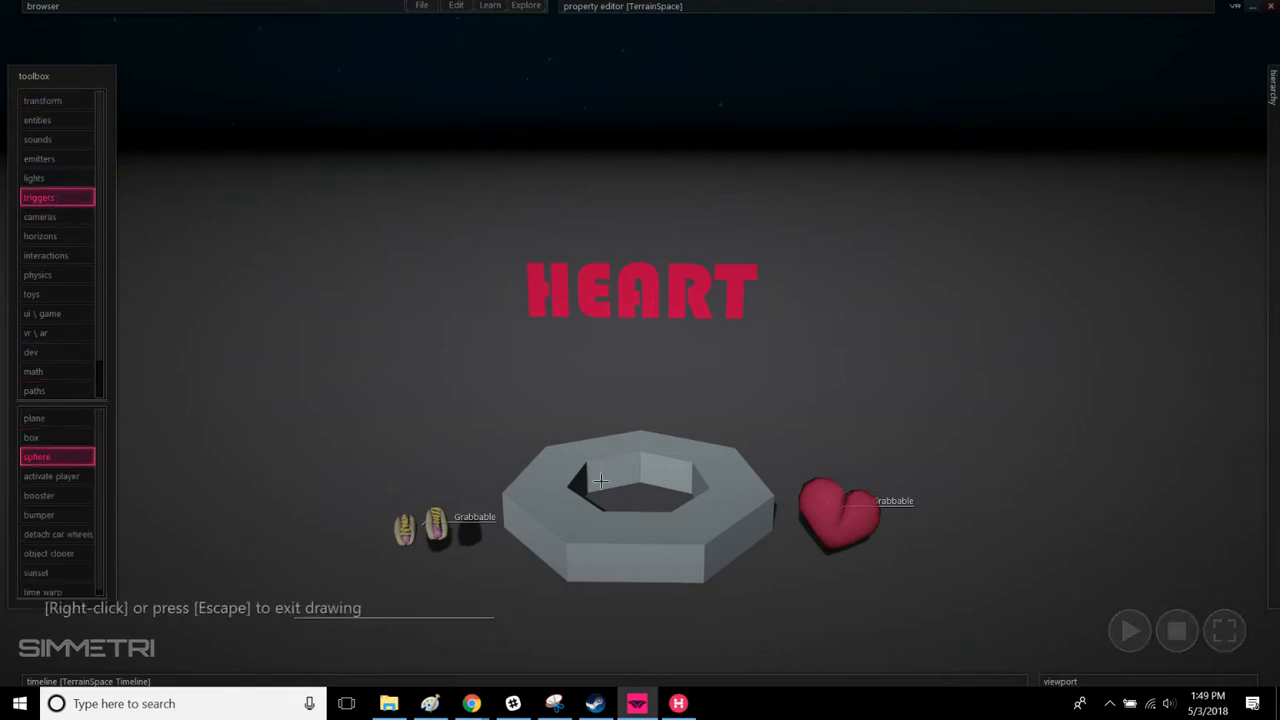
left_click_drag(637, 503, 545, 532)
right_click(800, 578)
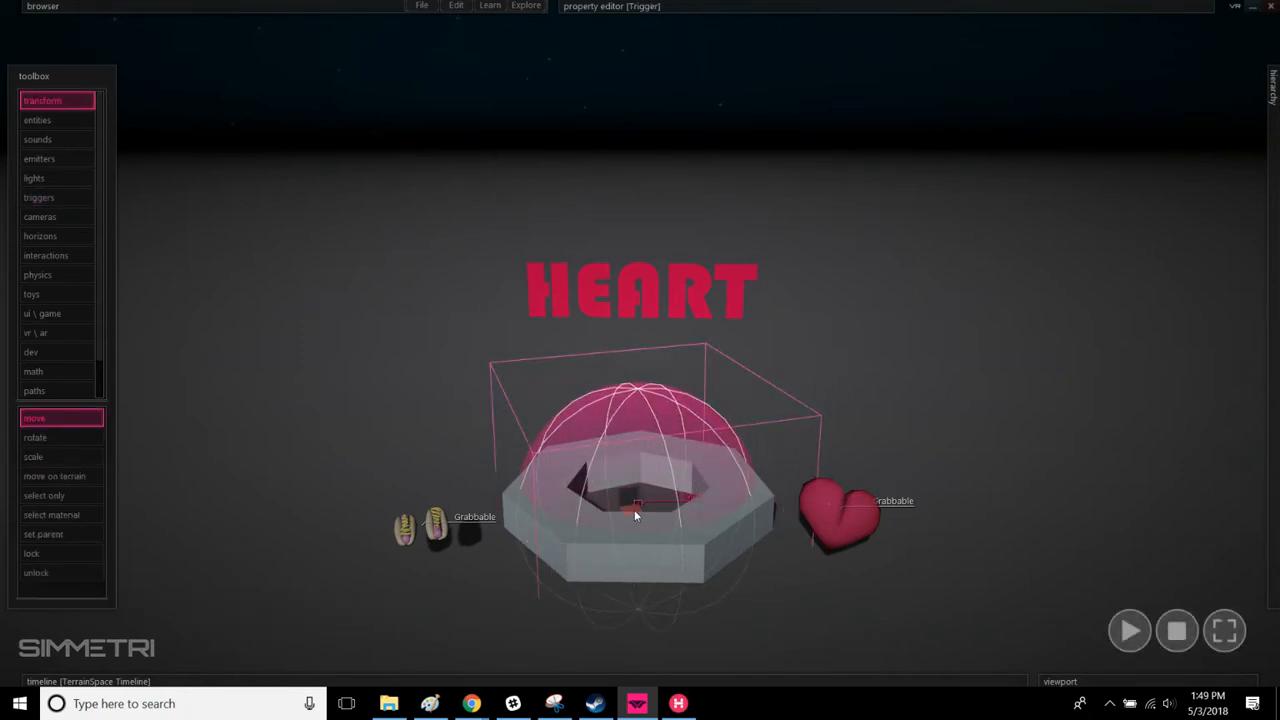
left_click_drag(634, 509, 634, 488)
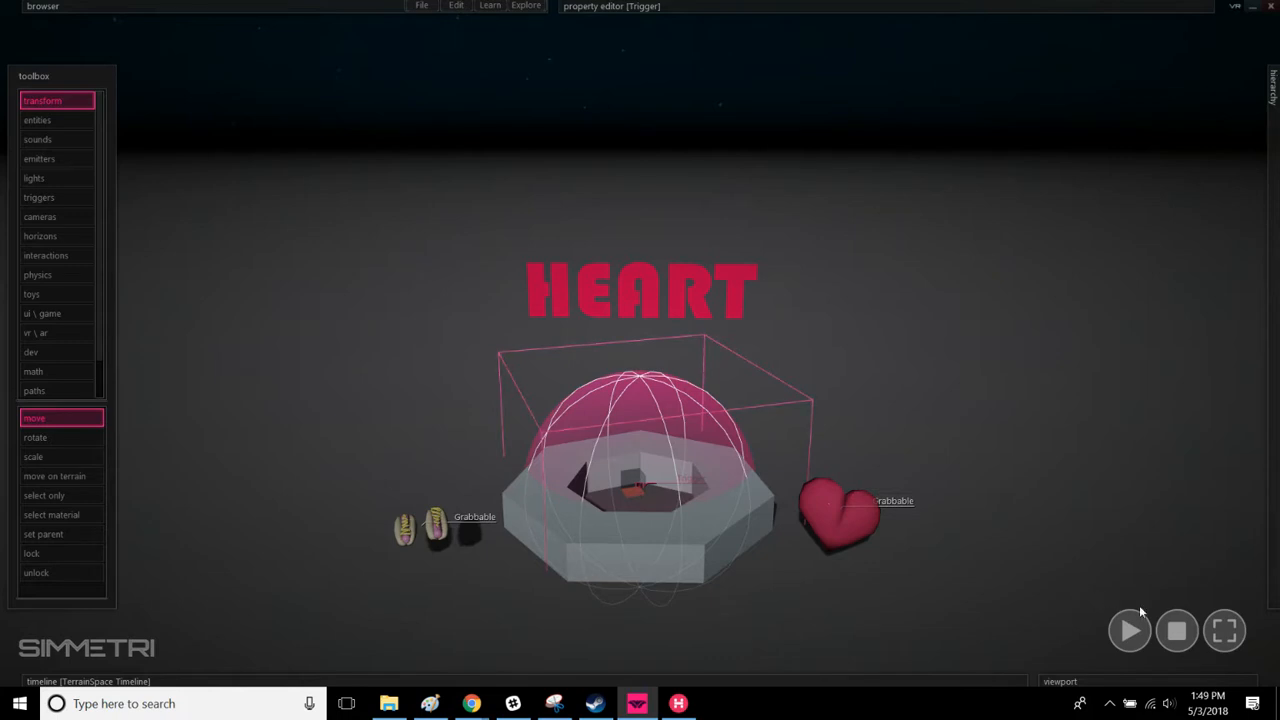
Step: Preview the scene in full screen, play it, and test moving the heart toward the pedestal
left_click(1233, 635)
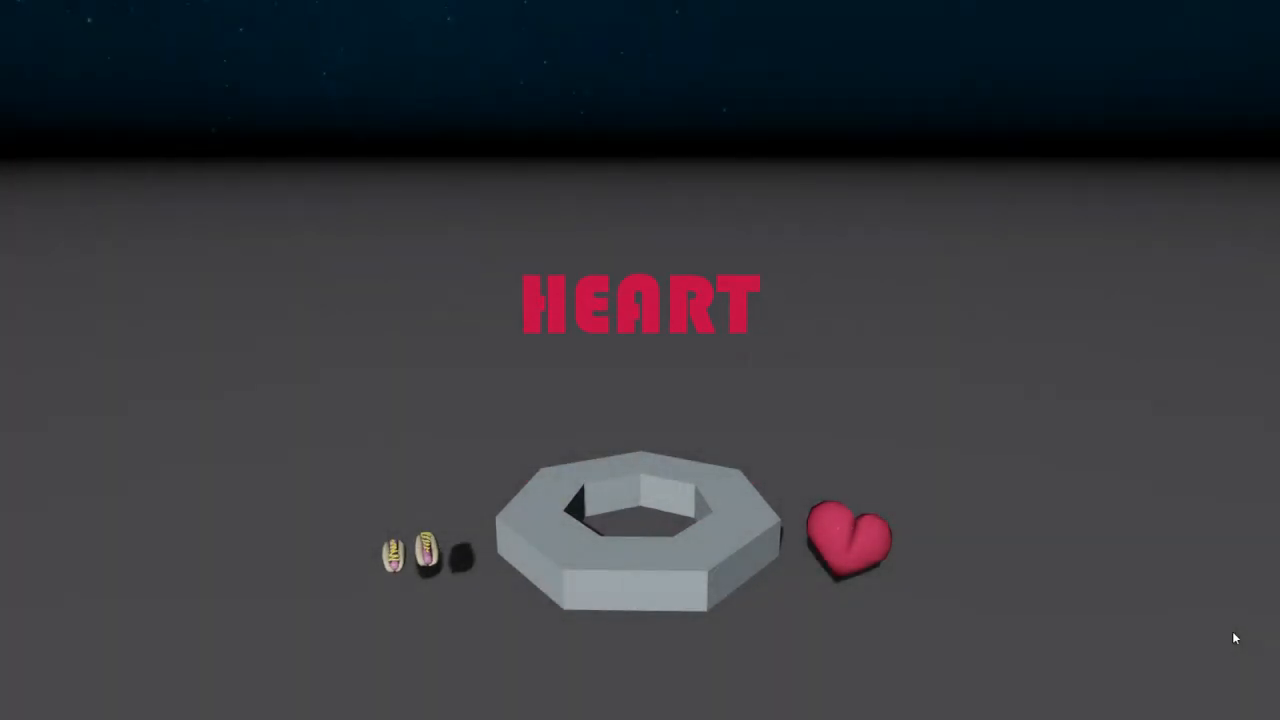
key("Escape")
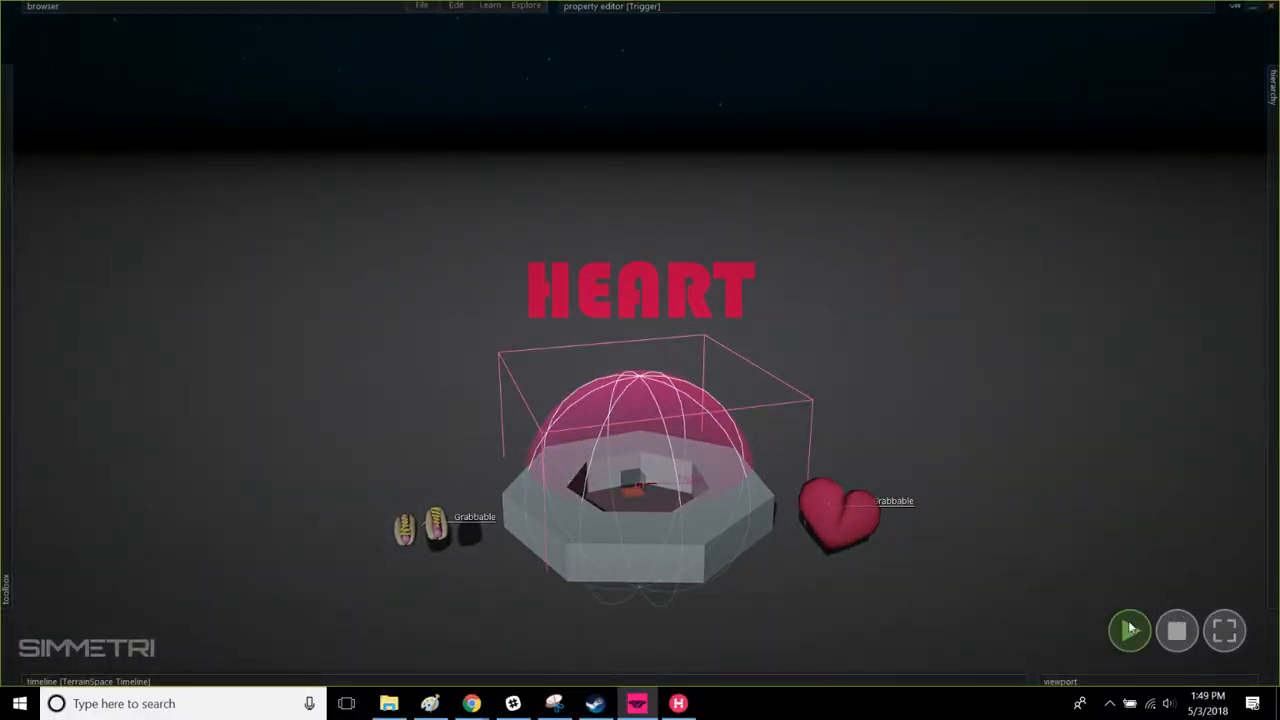
left_click_drag(839, 516, 818, 535)
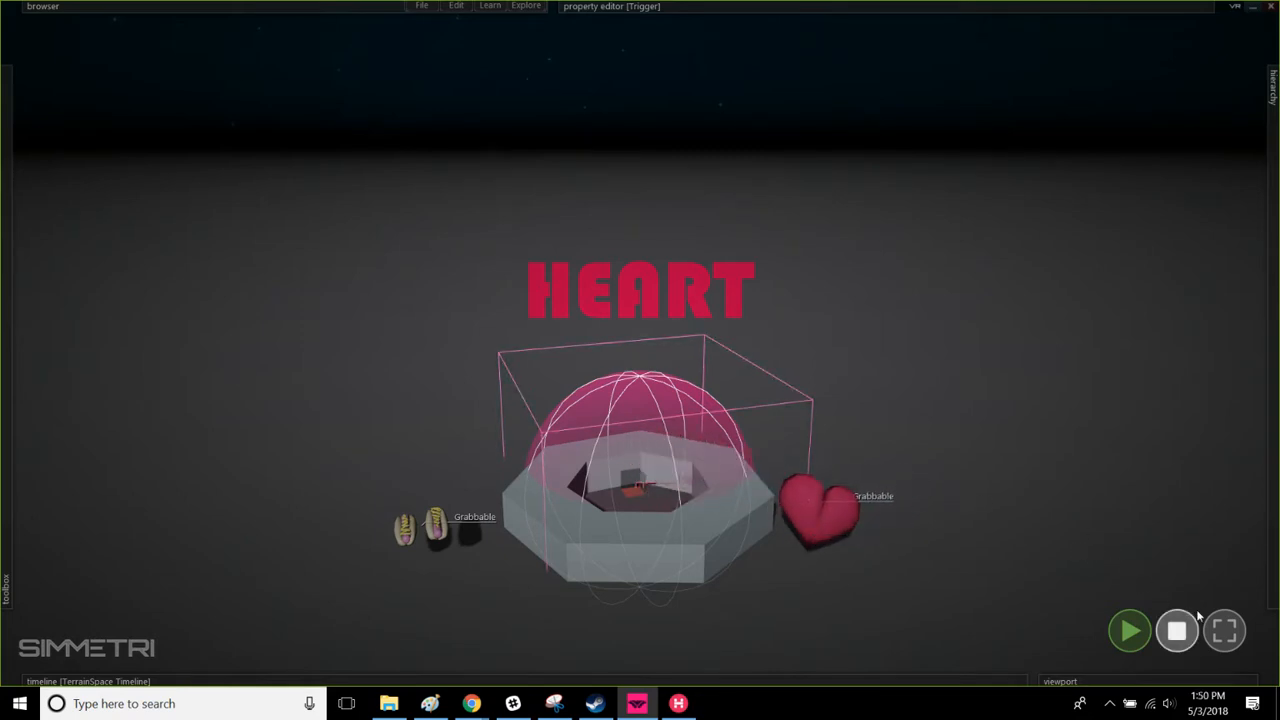
left_click(1224, 630)
key("Escape")
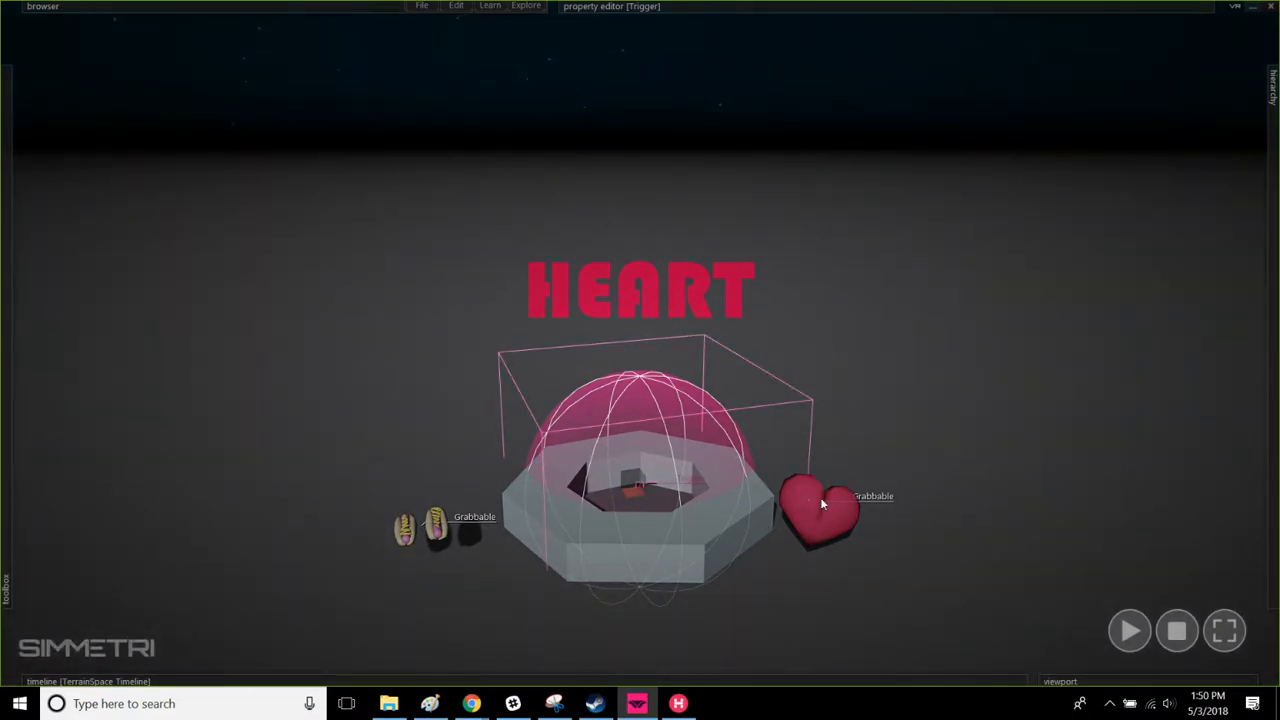
Step: Move the heart farther away from the pedestal and the sphere trigger, and deselect it
left_click_drag(820, 497, 849, 498)
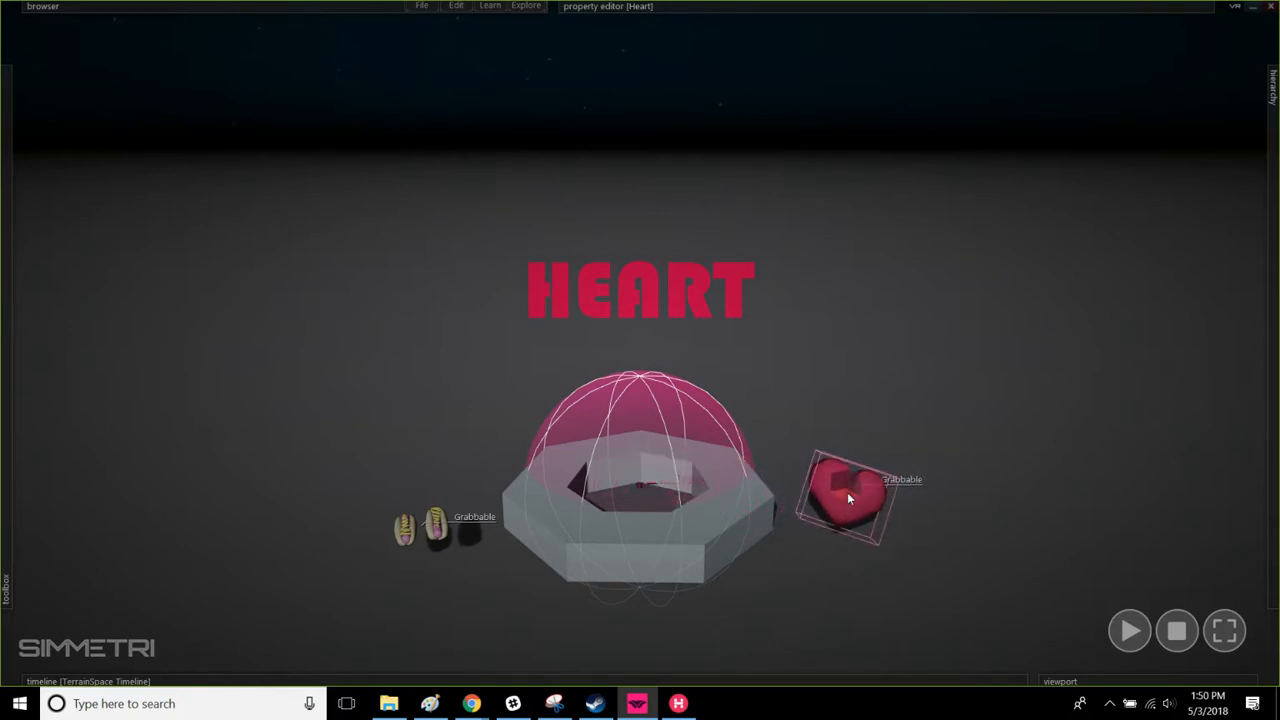
left_click(734, 383)
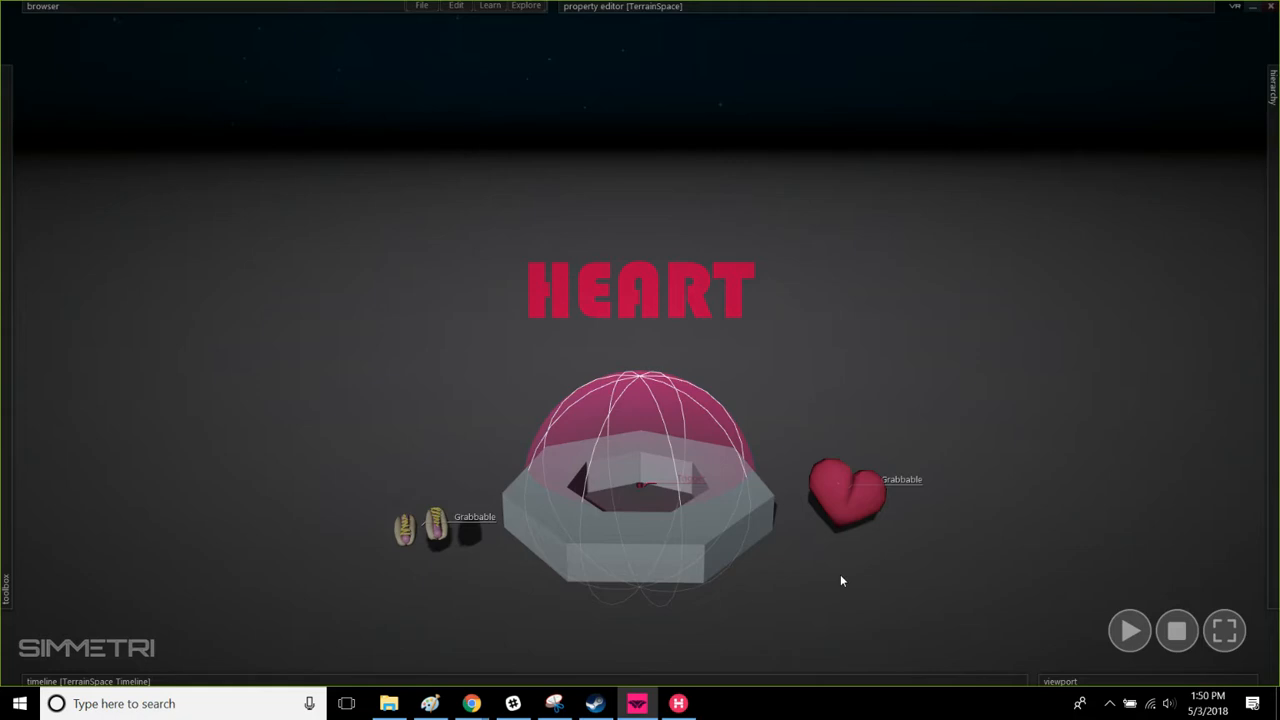
Step: Select the sphere trigger and shift it slightly toward the hot dogs
key("s")
mouse_move(835, 571)
right_mouse_down()
mouse_move(862, 645)
mouse_move(835, 571)
right_mouse_up()
key("w")
key("w")
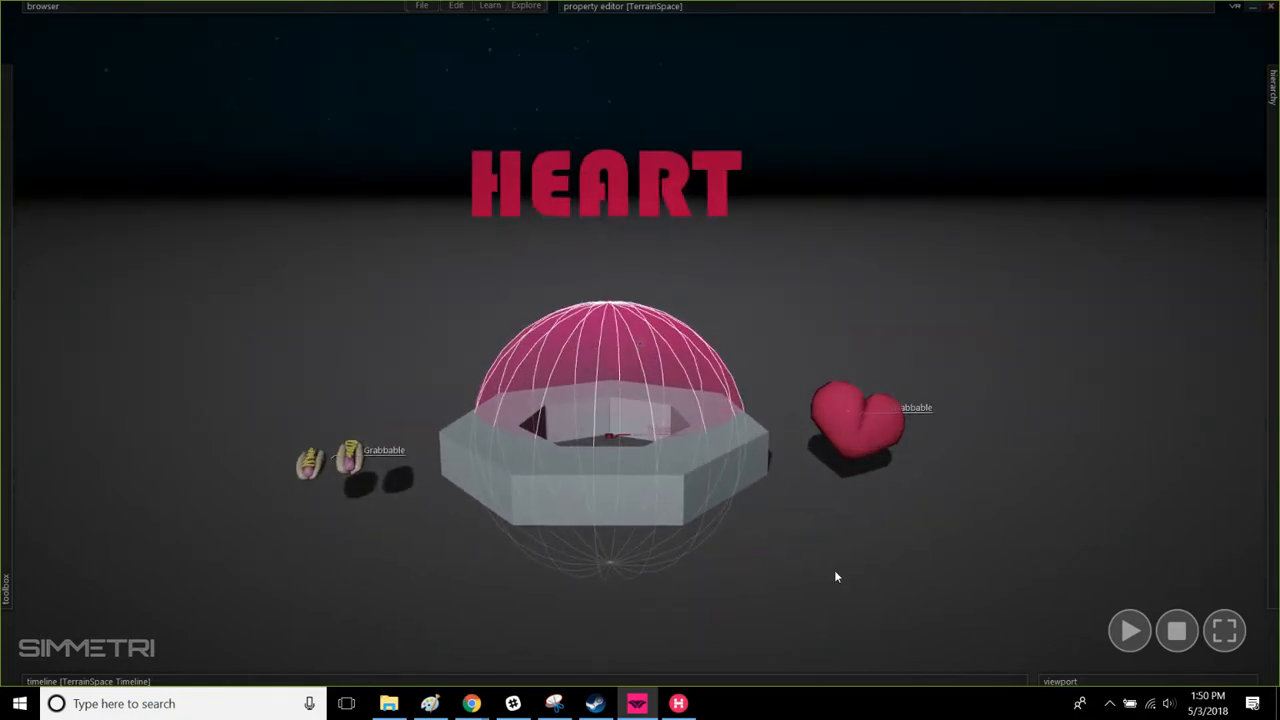
left_click(654, 387)
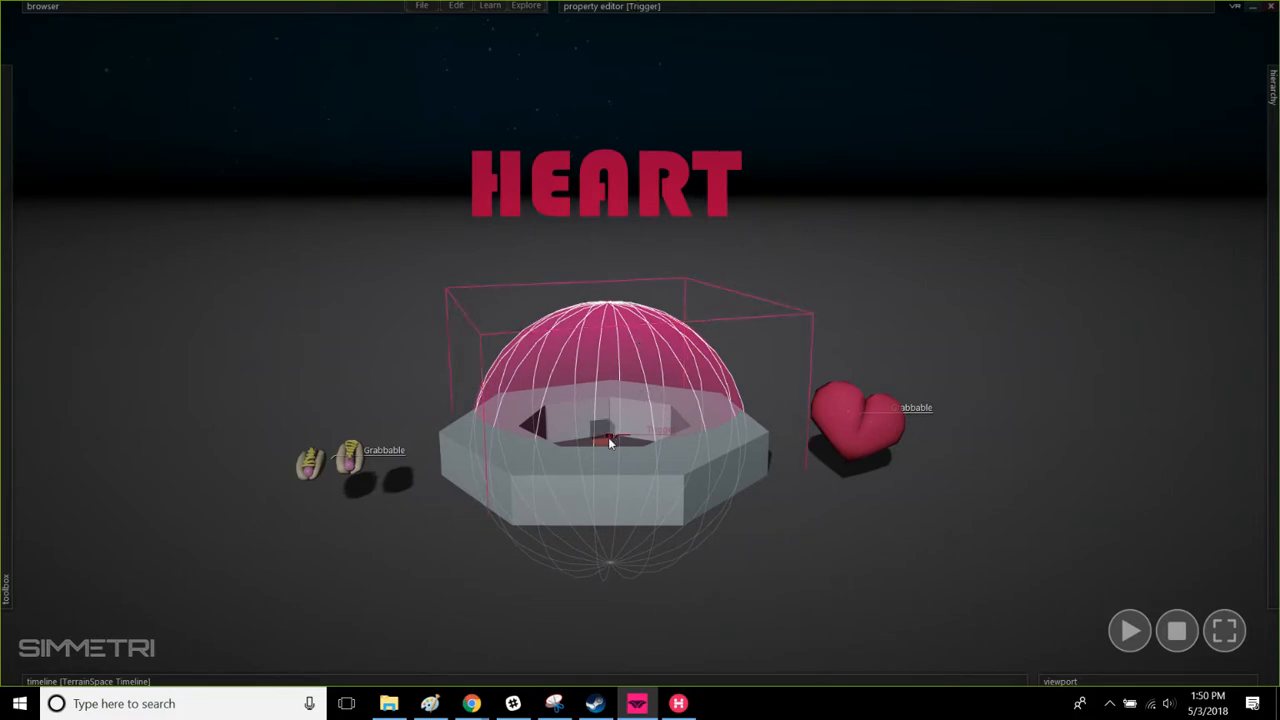
left_click_drag(608, 437, 603, 437)
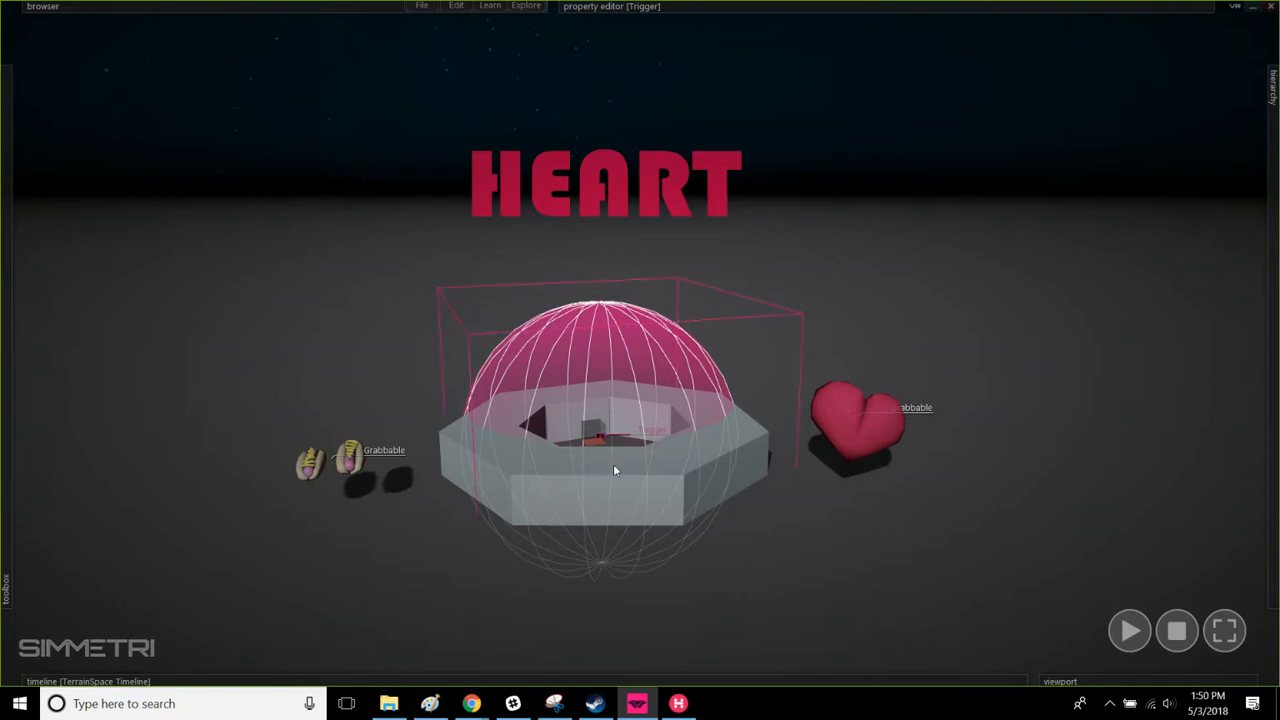
Step: Add the TriggerActivating component to the heart
left_click(864, 493)
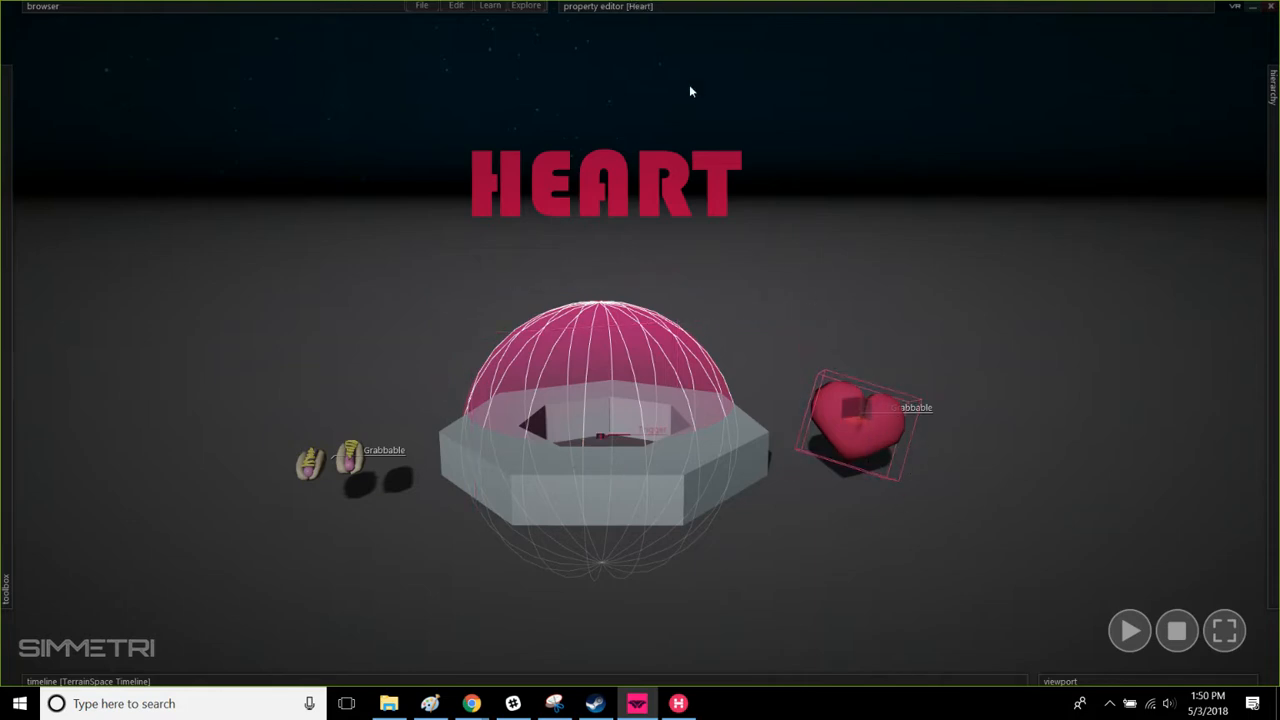
mouse_move(669, 5)
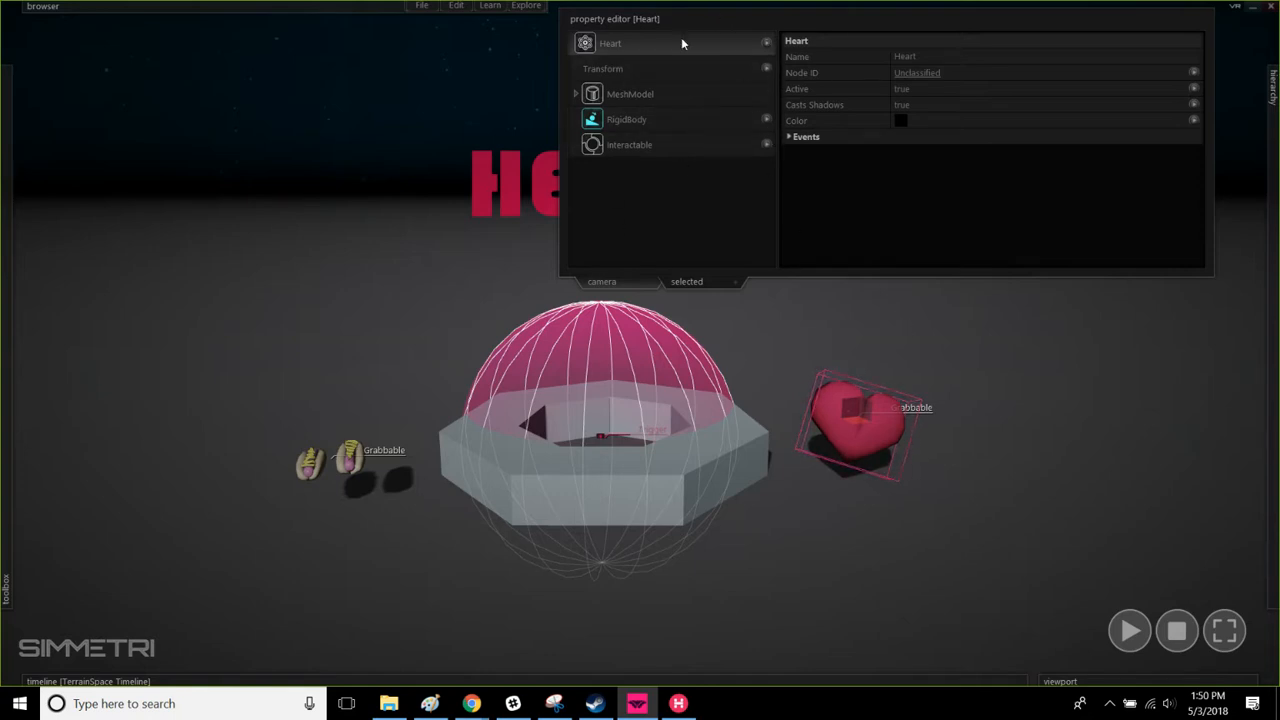
left_click(767, 43)
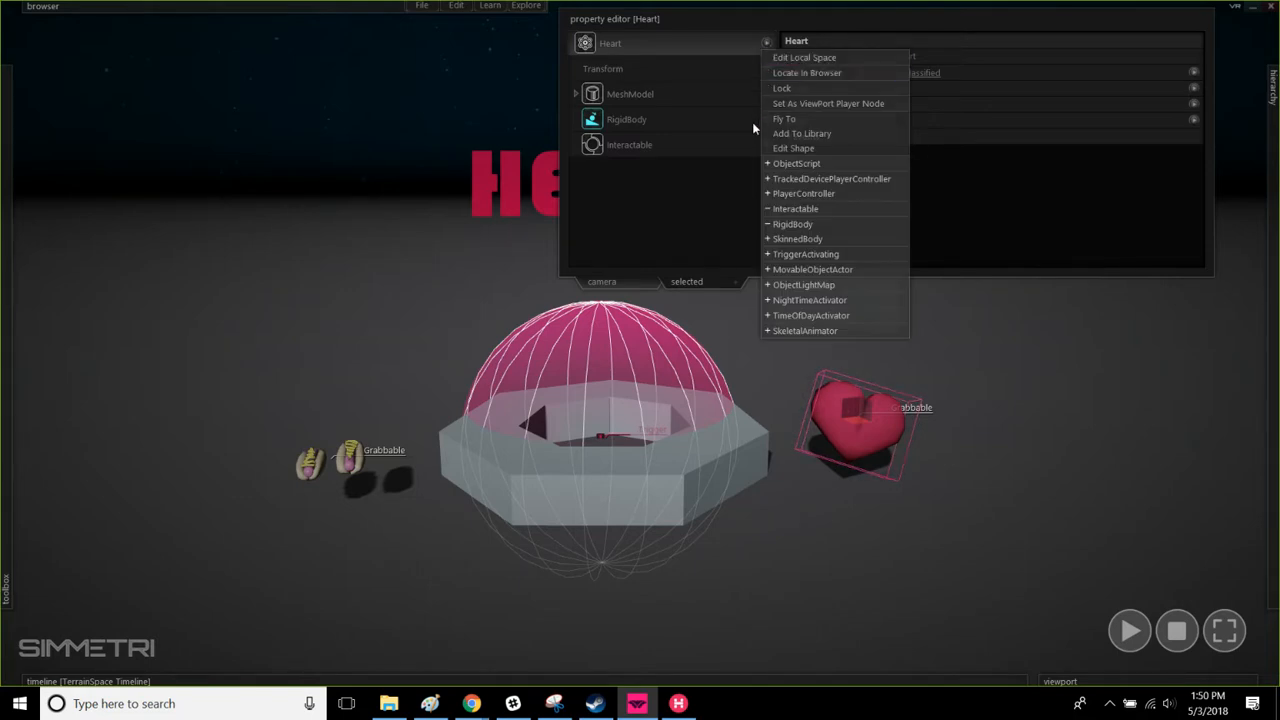
left_click(851, 258)
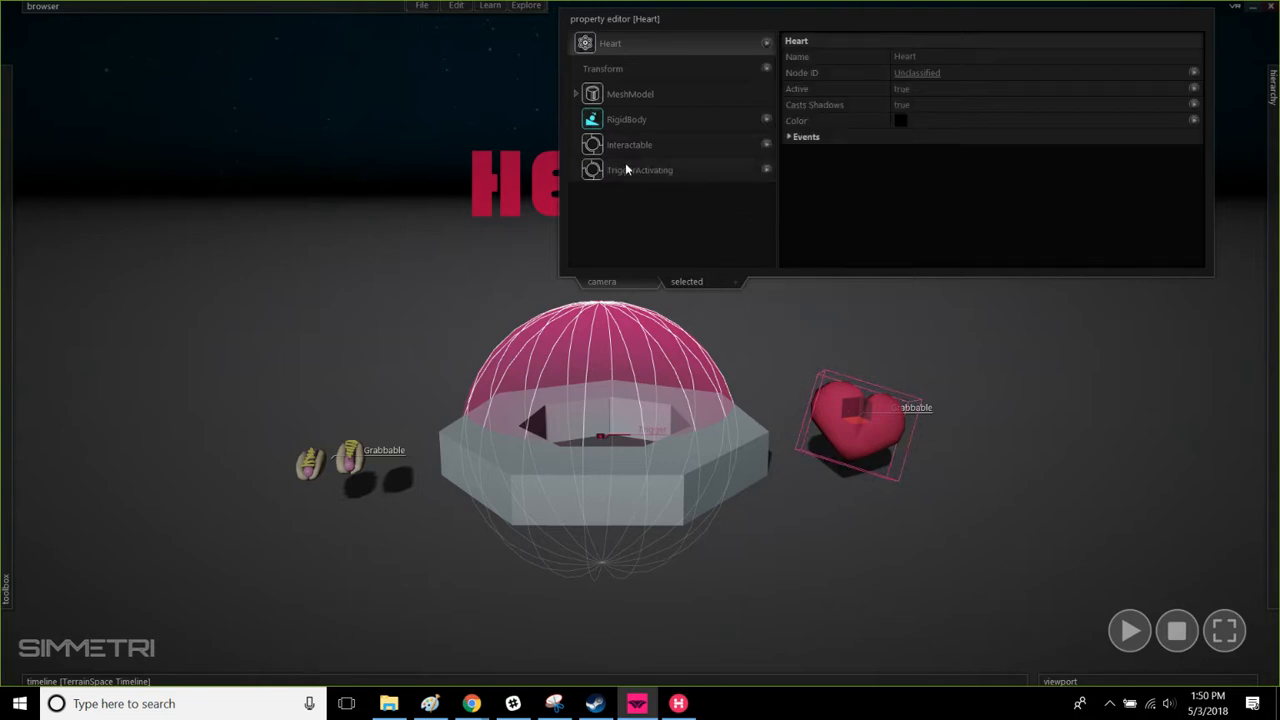
Step: Add the TriggerActivating component to the hot dogs and deselect them
right_click_drag(878, 605, 828, 447)
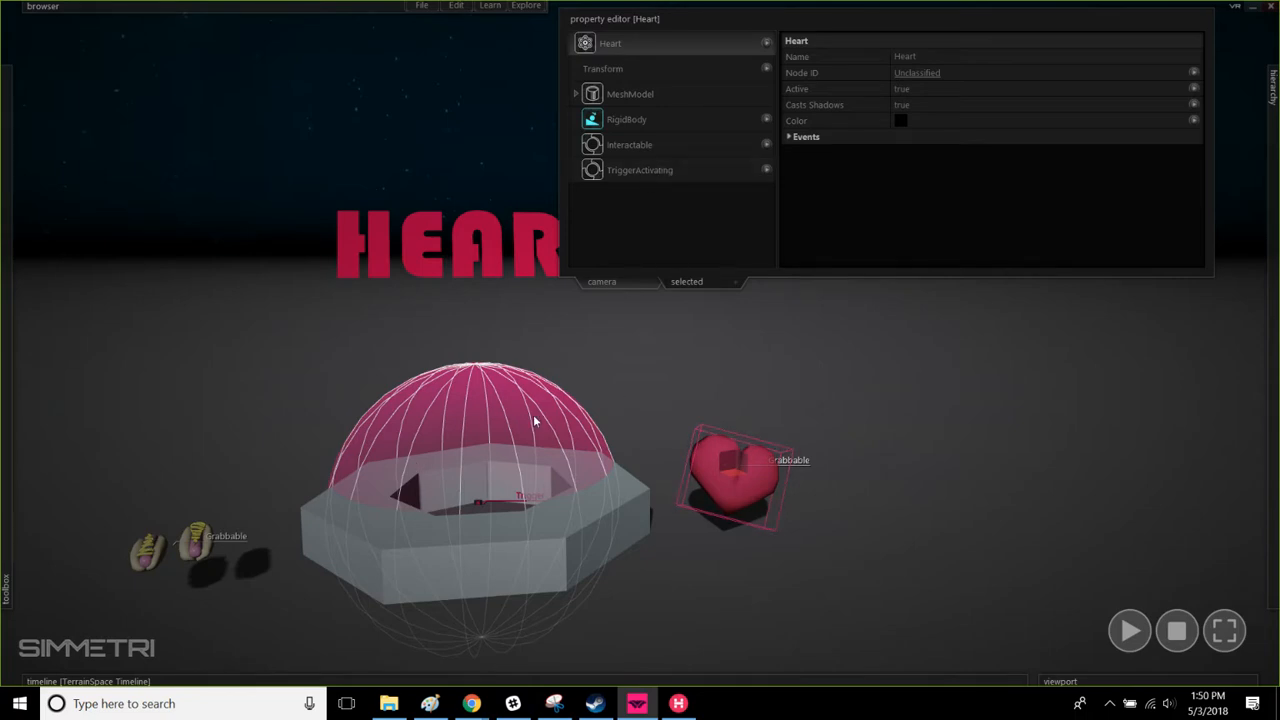
left_click(636, 369)
left_click(597, 432)
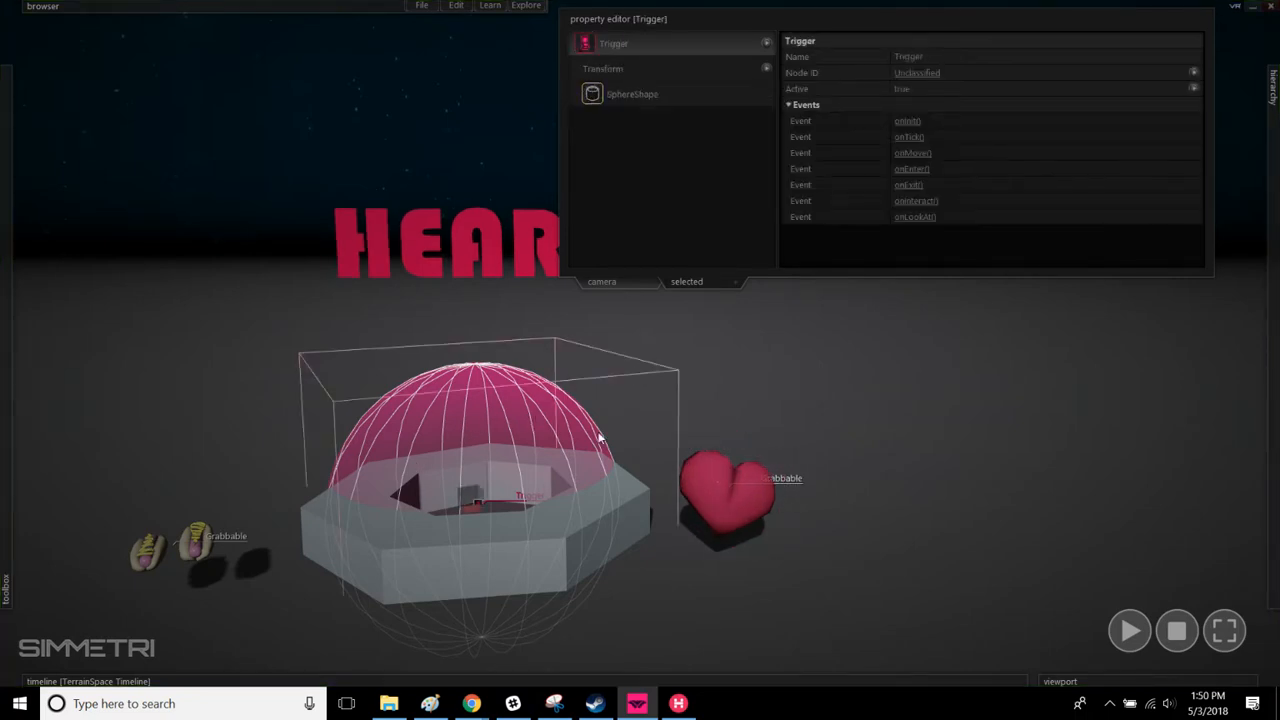
right_click_drag(597, 432, 694, 440)
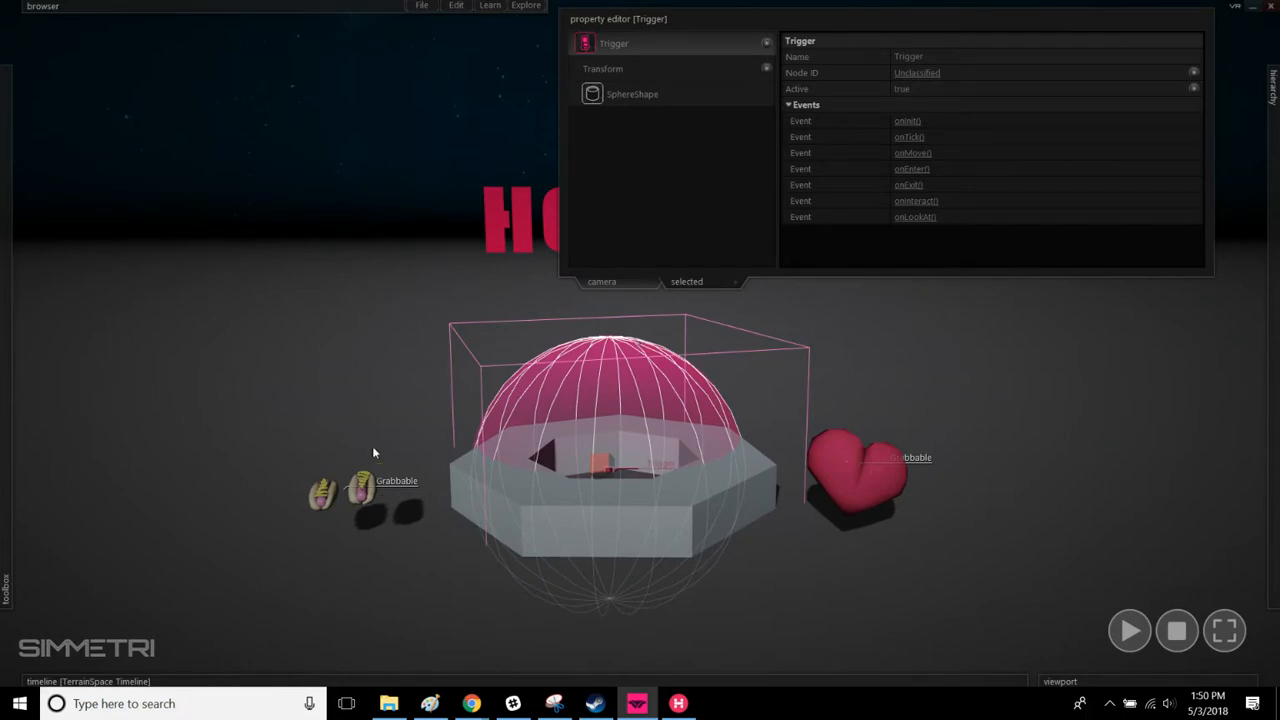
left_click_drag(373, 449, 297, 524)
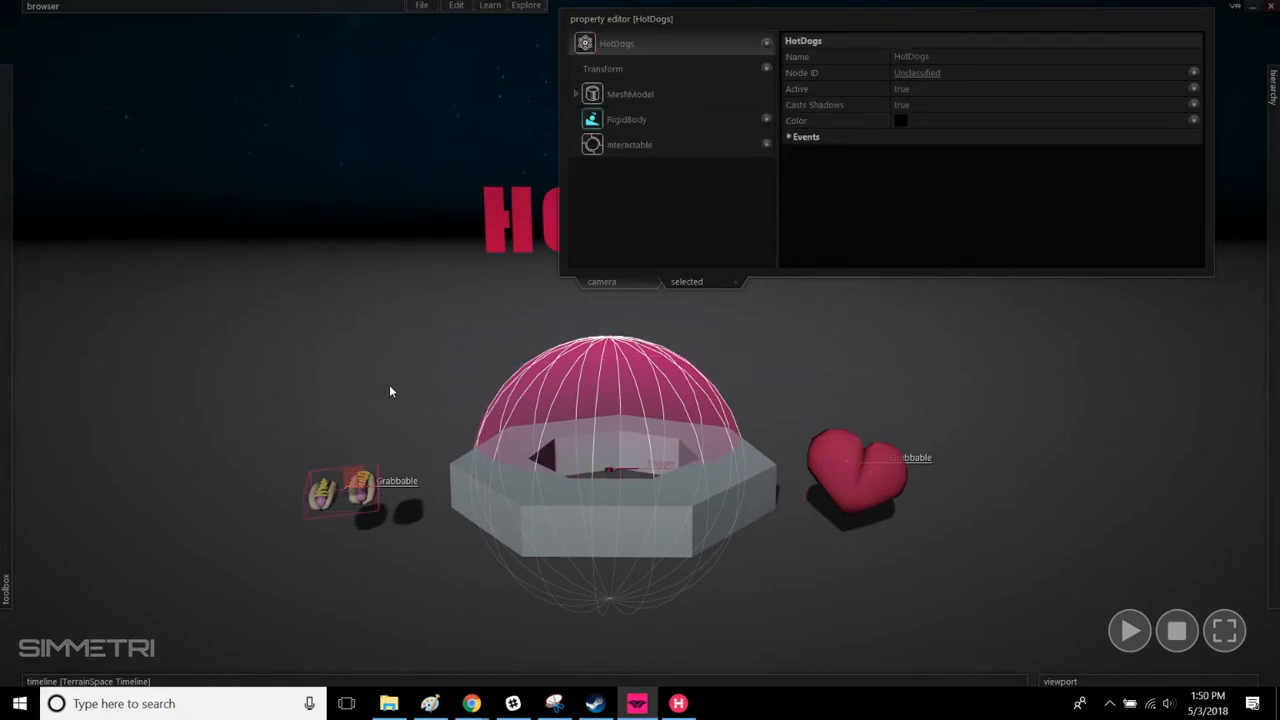
left_click(766, 45)
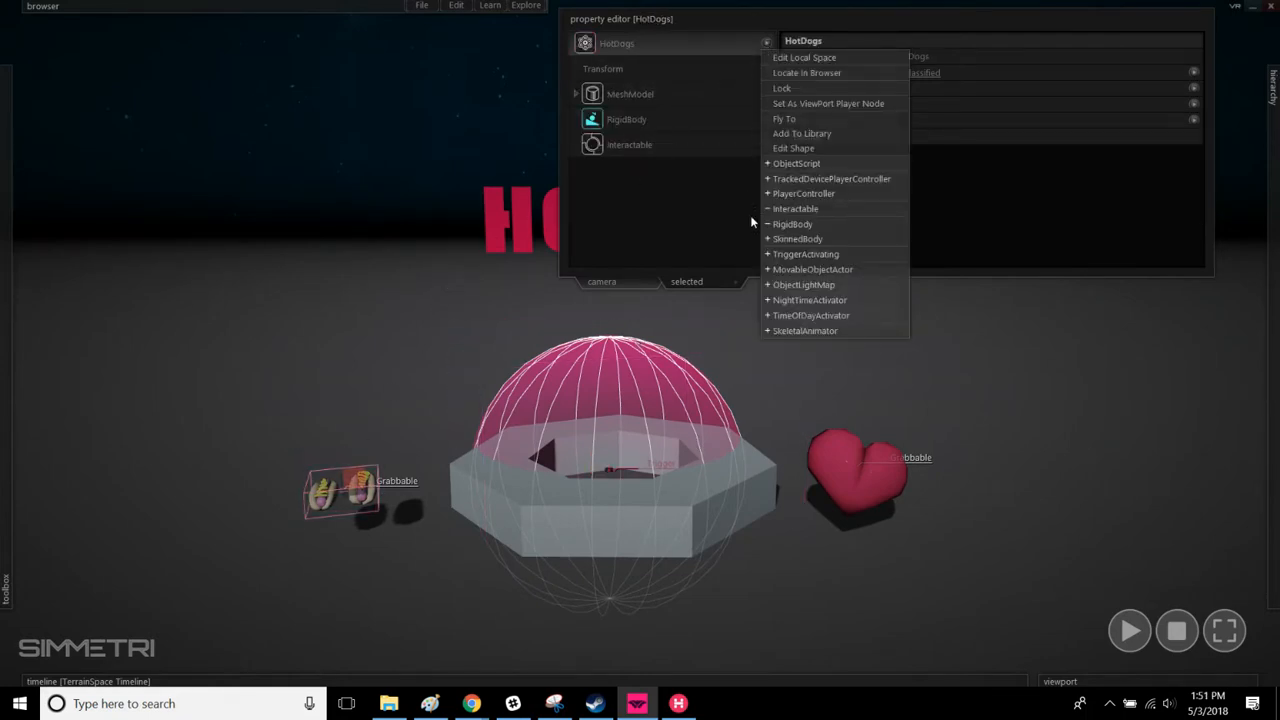
left_click(847, 253)
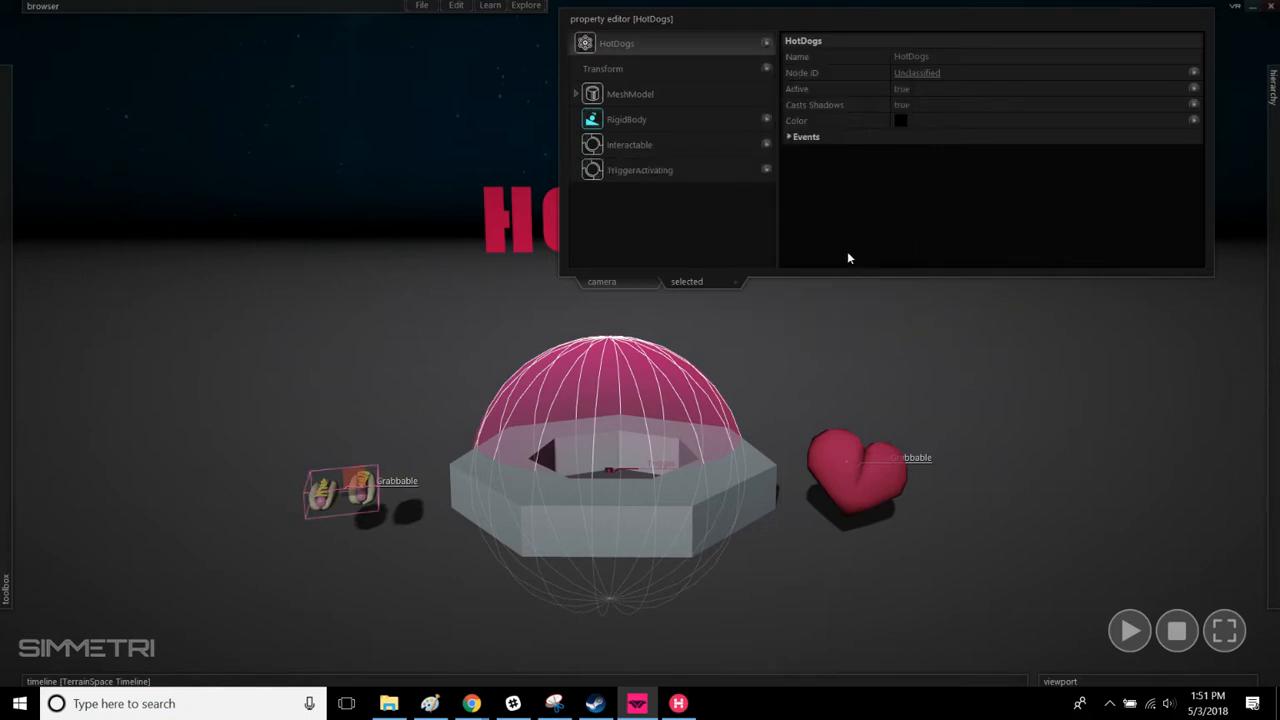
left_click(812, 378)
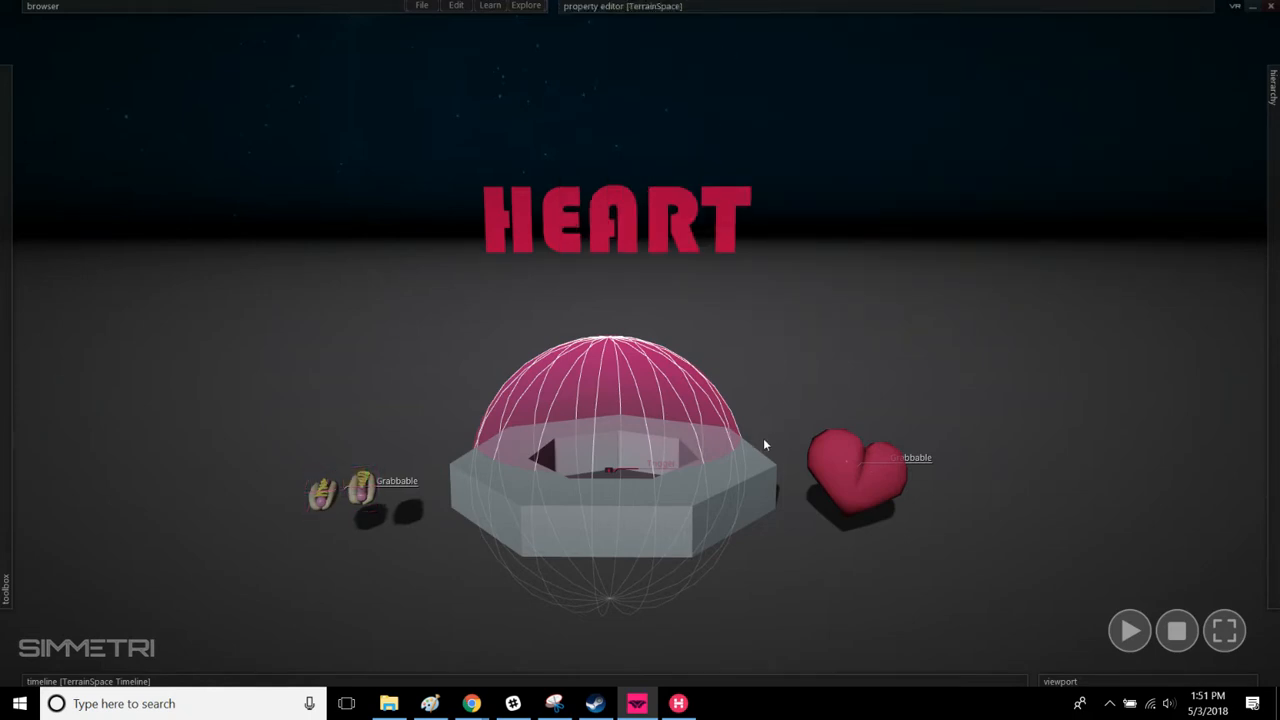
Step: Remove the TriggerActivating component from the Pedestal_Heart object
left_click(759, 482)
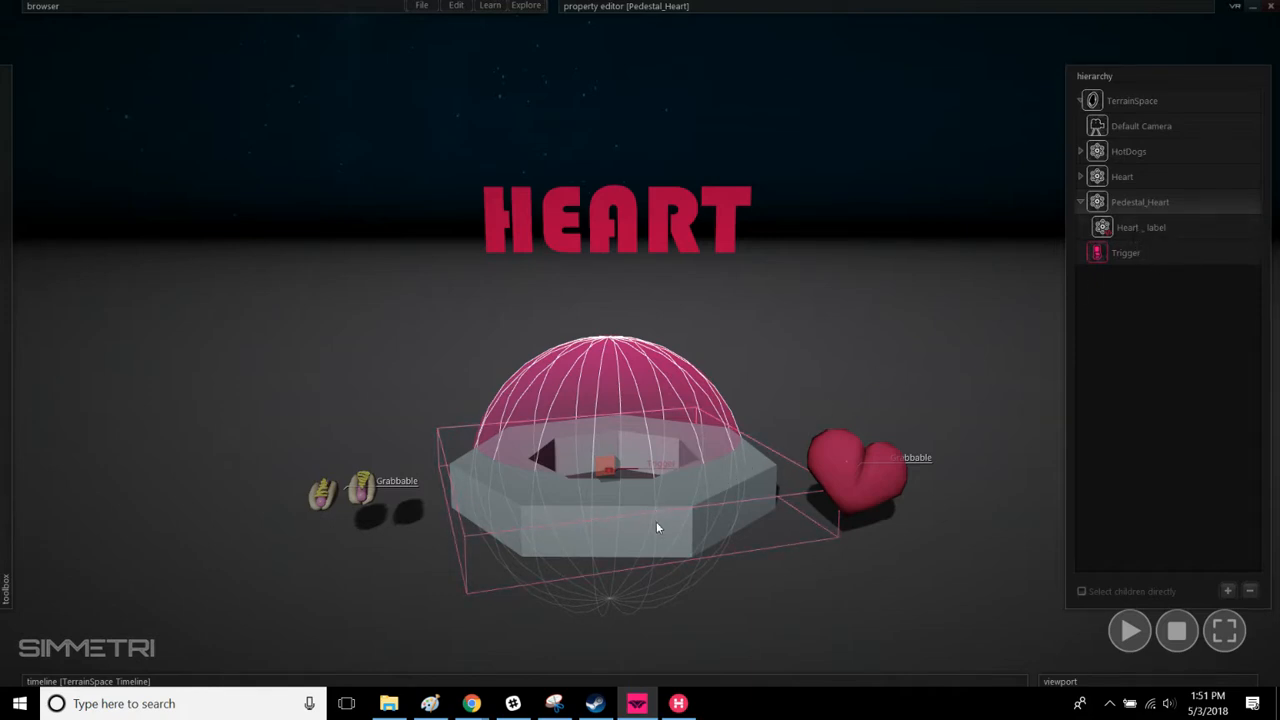
mouse_move(729, 31)
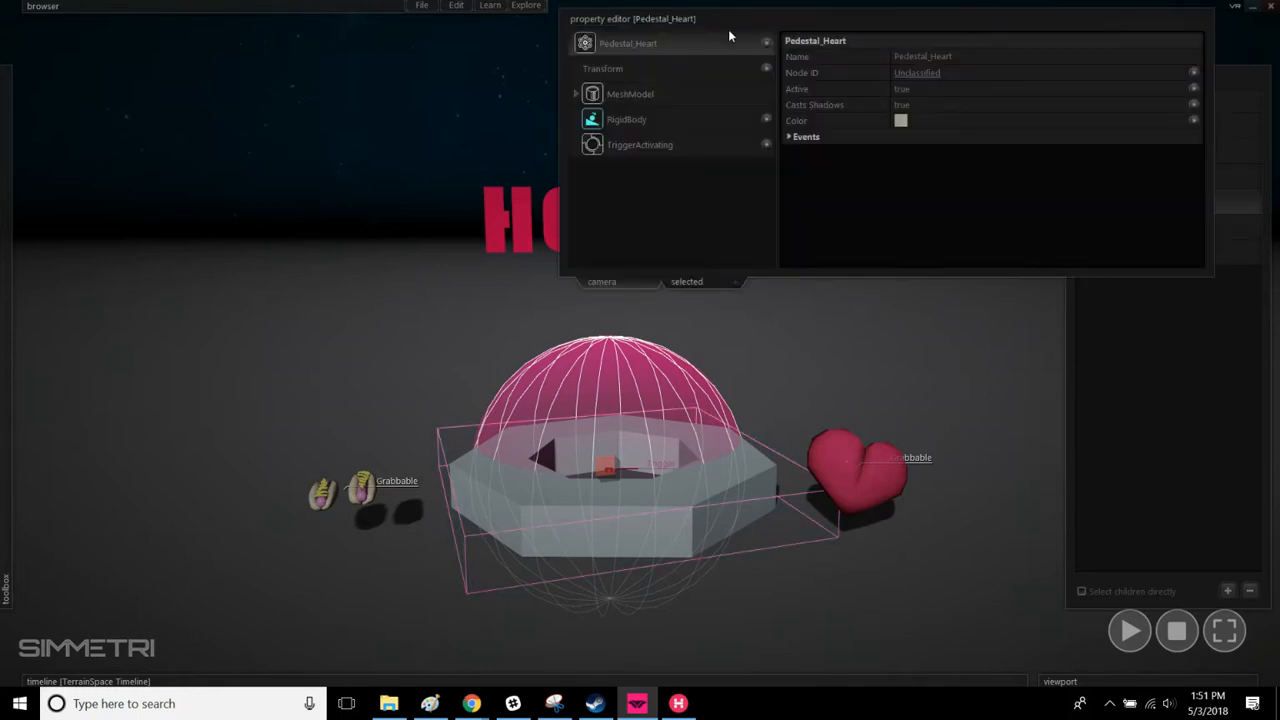
mouse_move(4, 208)
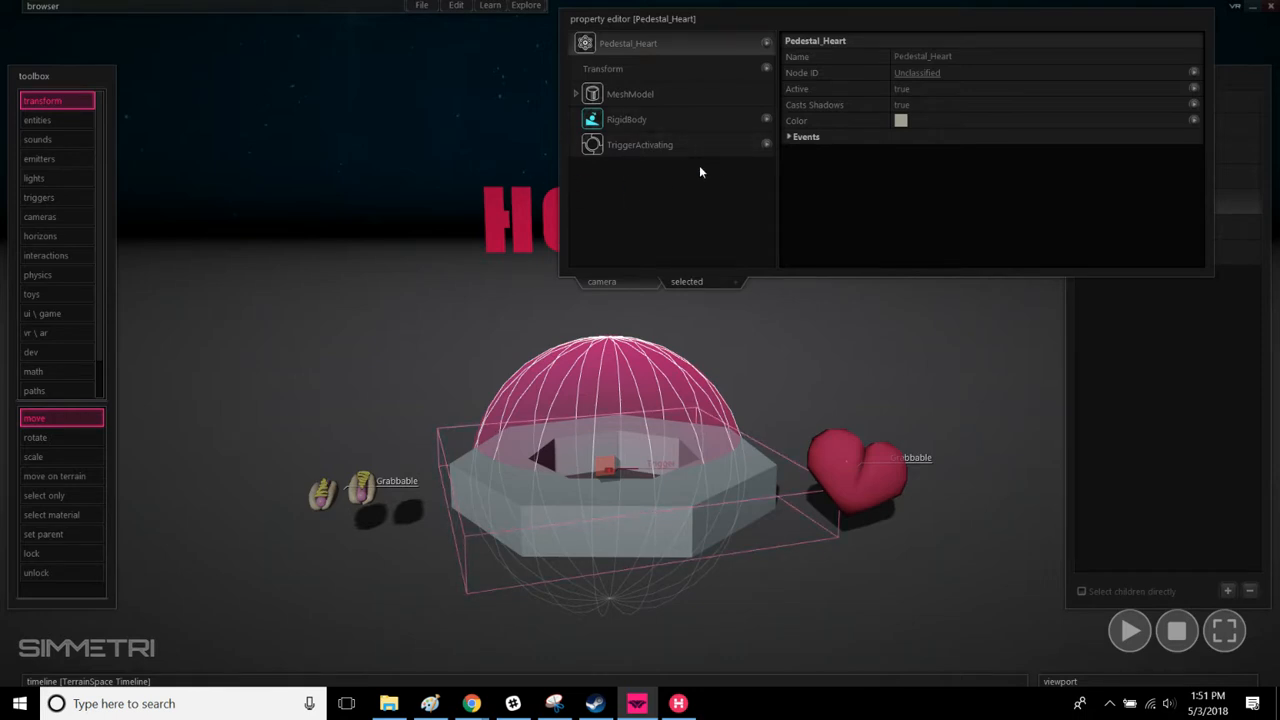
left_click(766, 144)
left_click(680, 145)
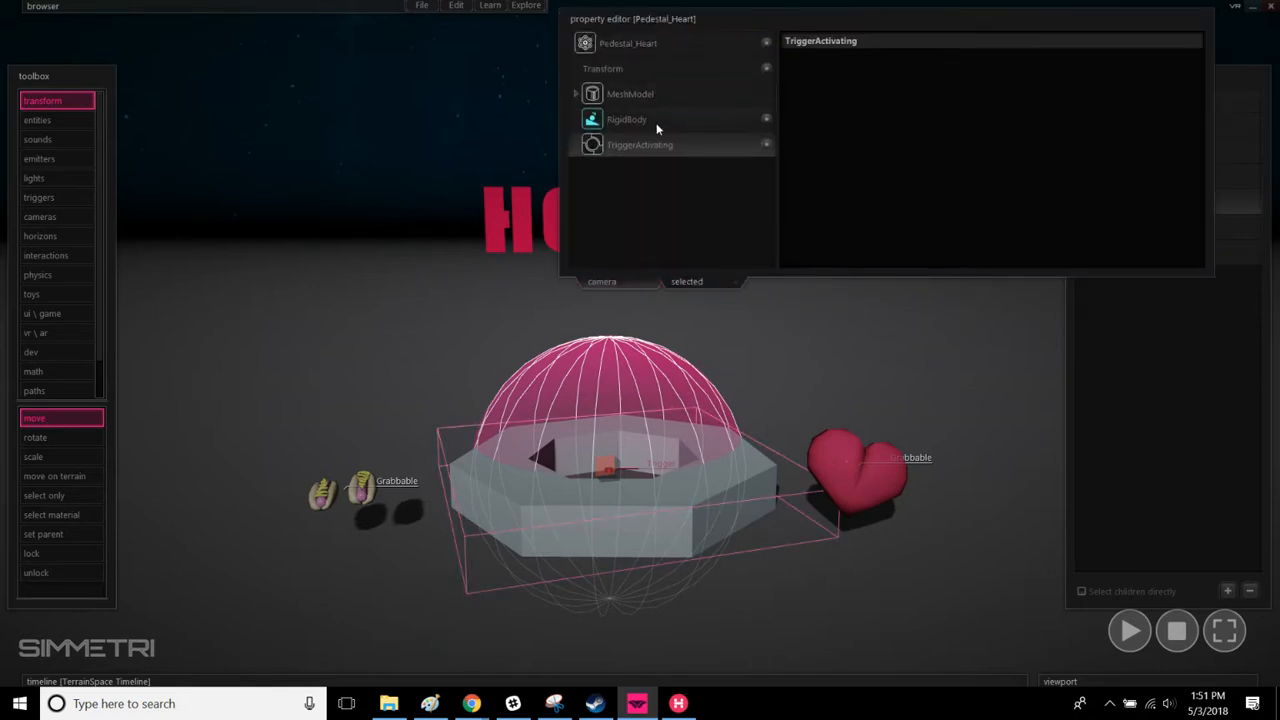
left_click(767, 145)
left_click(785, 159)
left_click(767, 43)
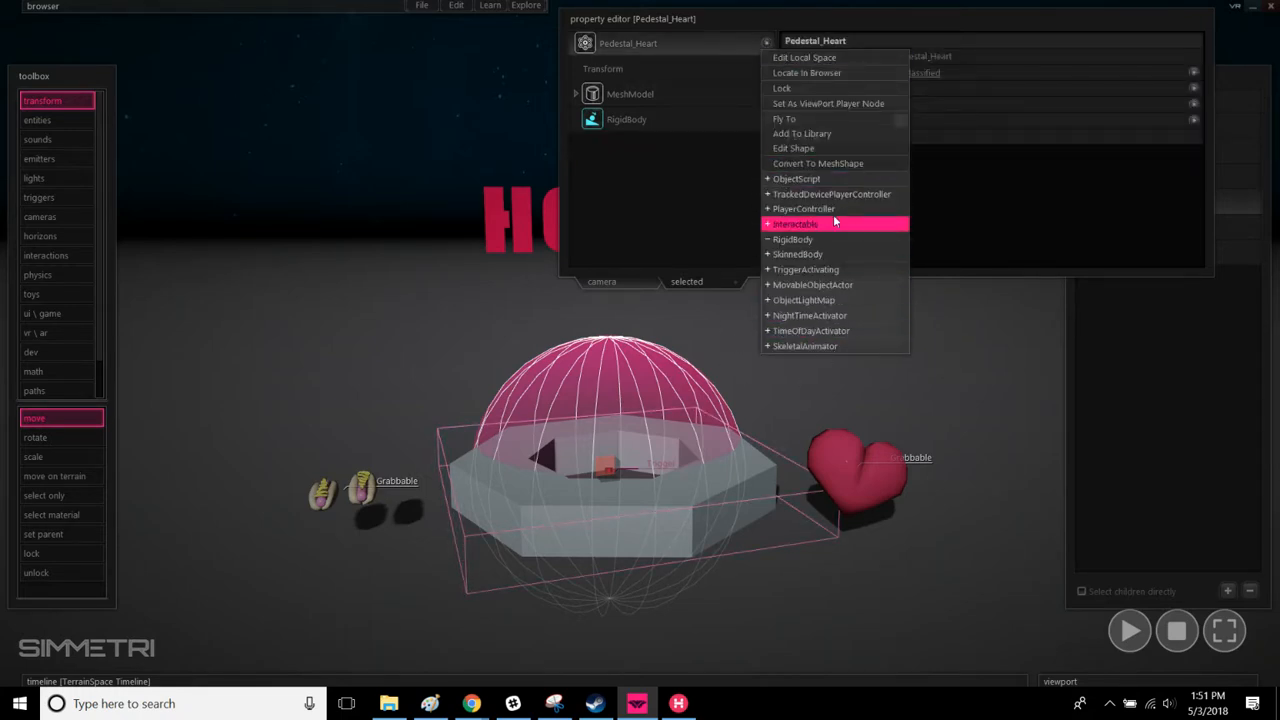
left_click(702, 203)
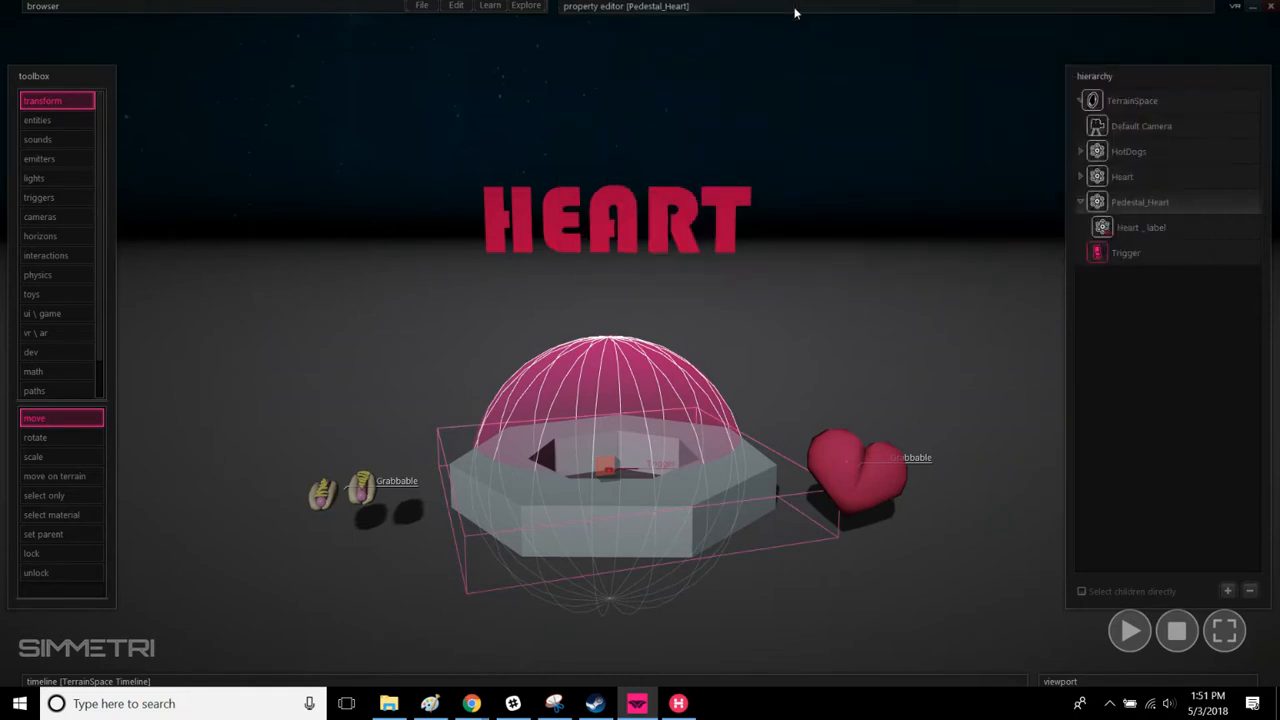
Step: Deselect the pedestal and test pulling the heart toward the sphere trigger in play mode
left_click(903, 325)
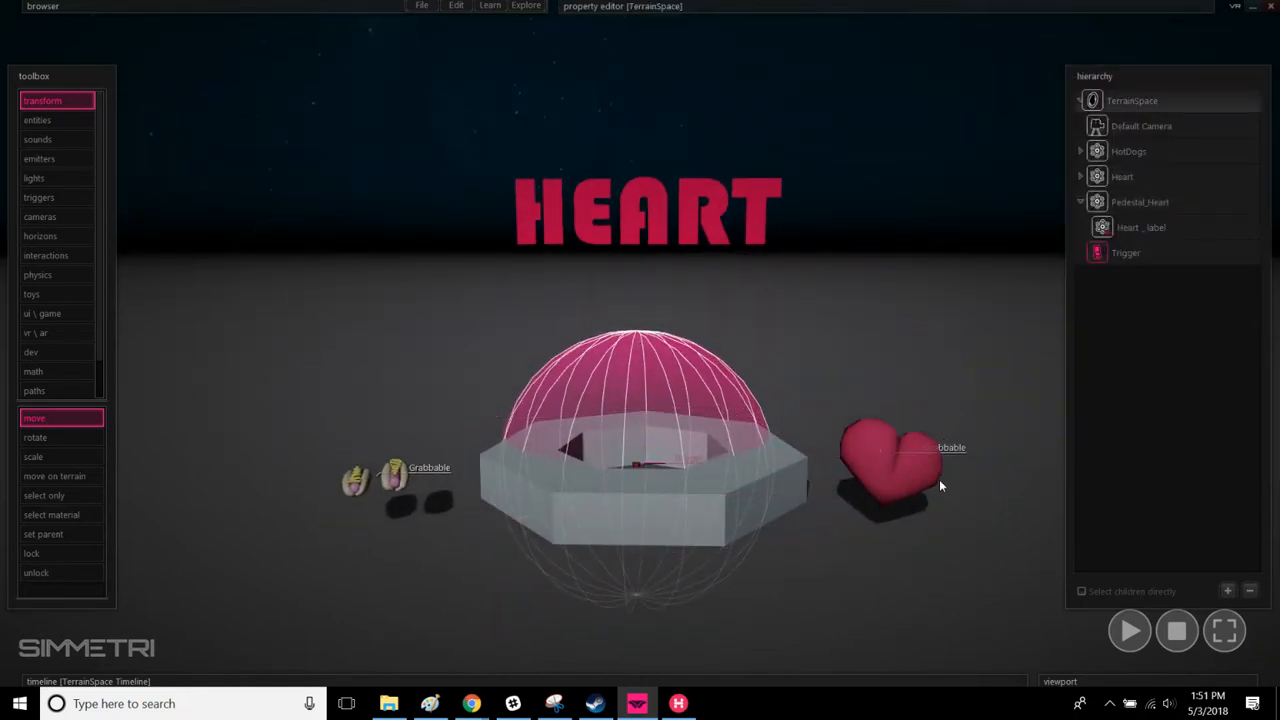
left_click_drag(924, 464, 864, 406)
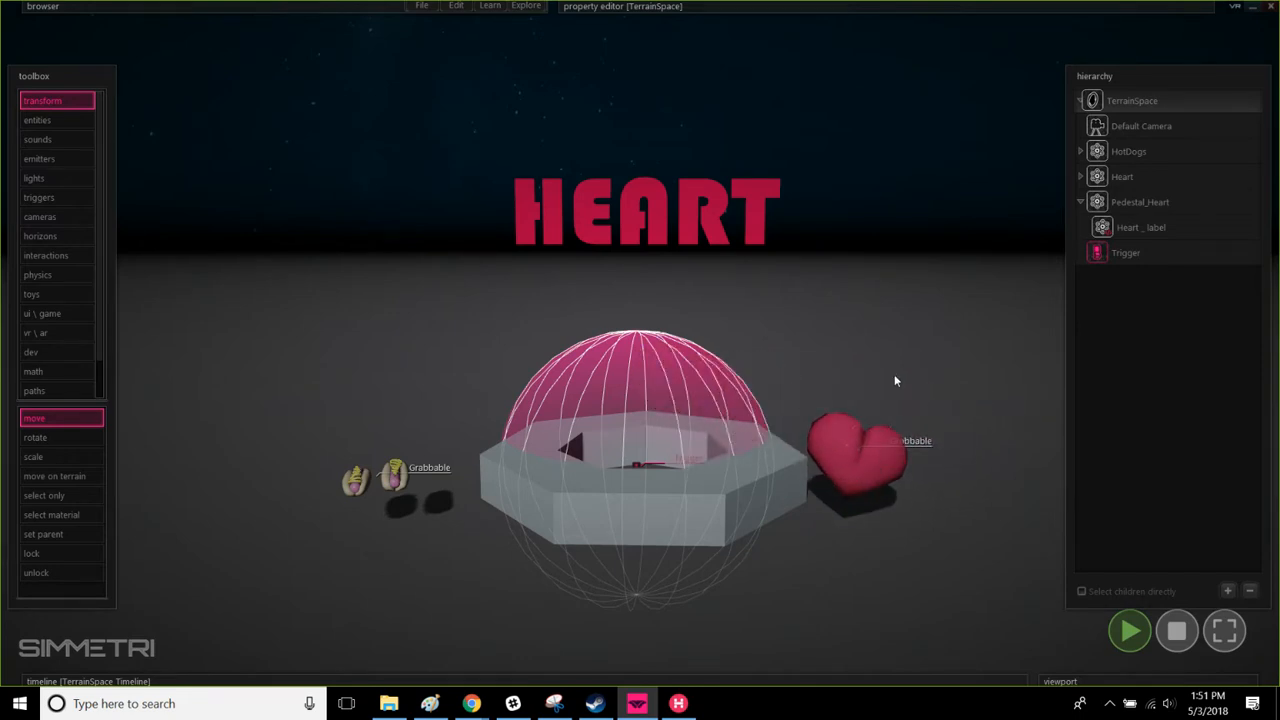
key("w")
right_click_drag(894, 374, 900, 404)
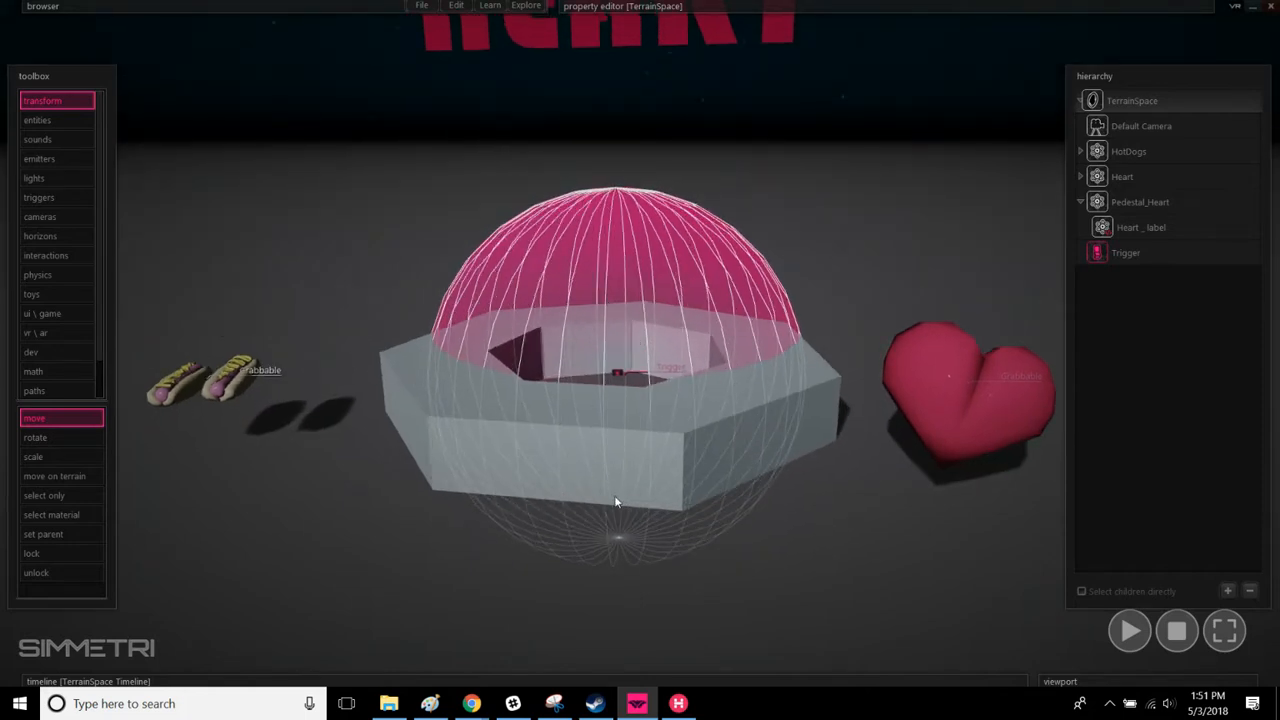
Step: Make the Trigger a child of Pedestal_Heart in the scene hierarchy
right_click_drag(615, 497, 691, 501)
left_click(764, 446)
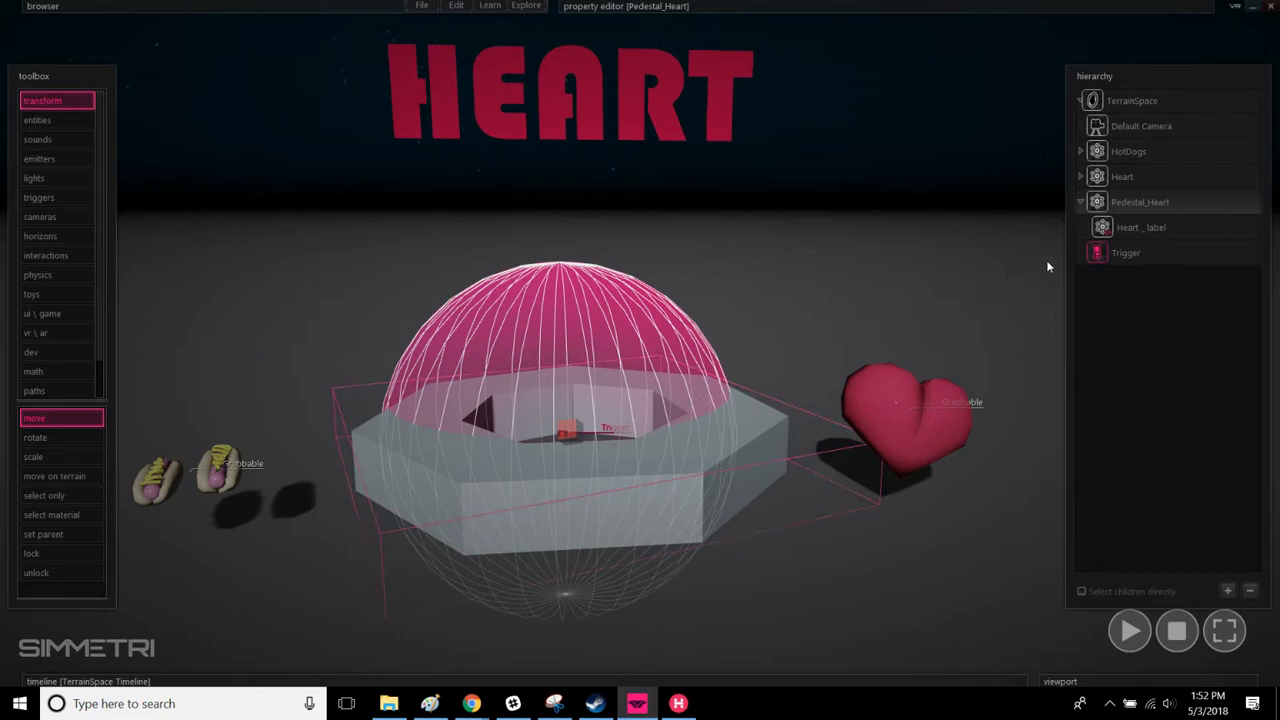
left_click(1124, 253)
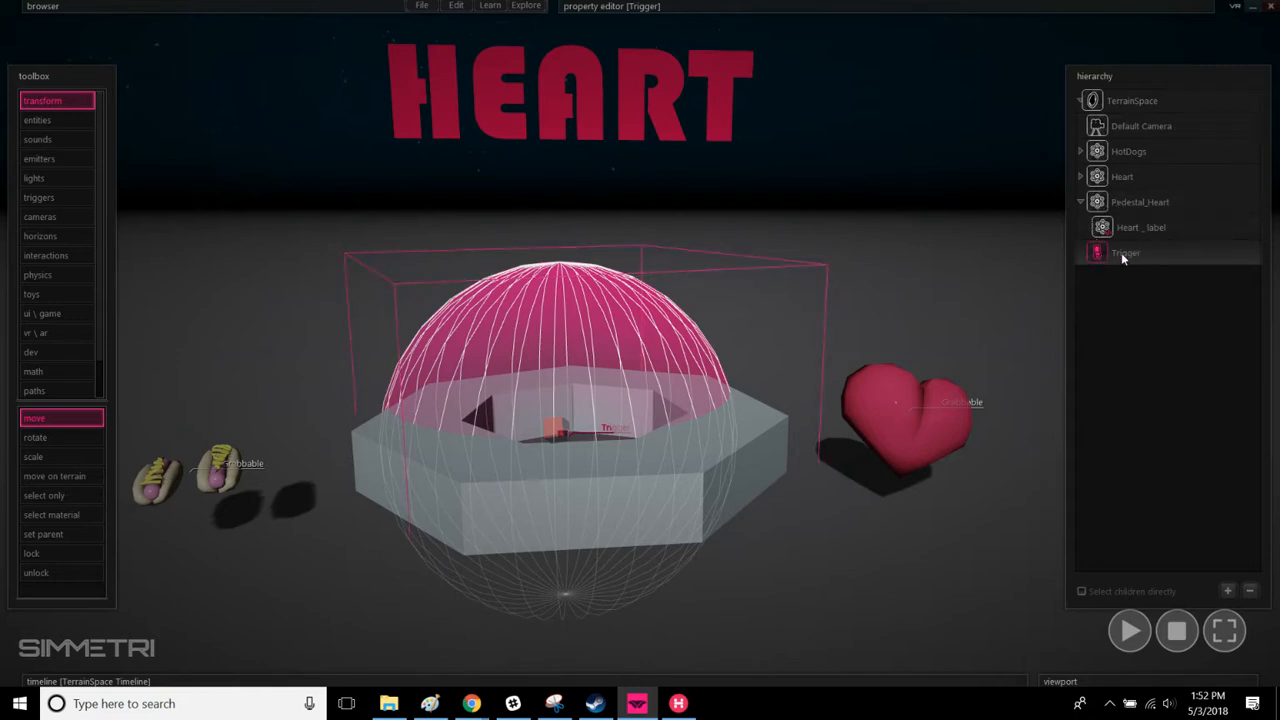
left_click_drag(1121, 252, 1142, 204)
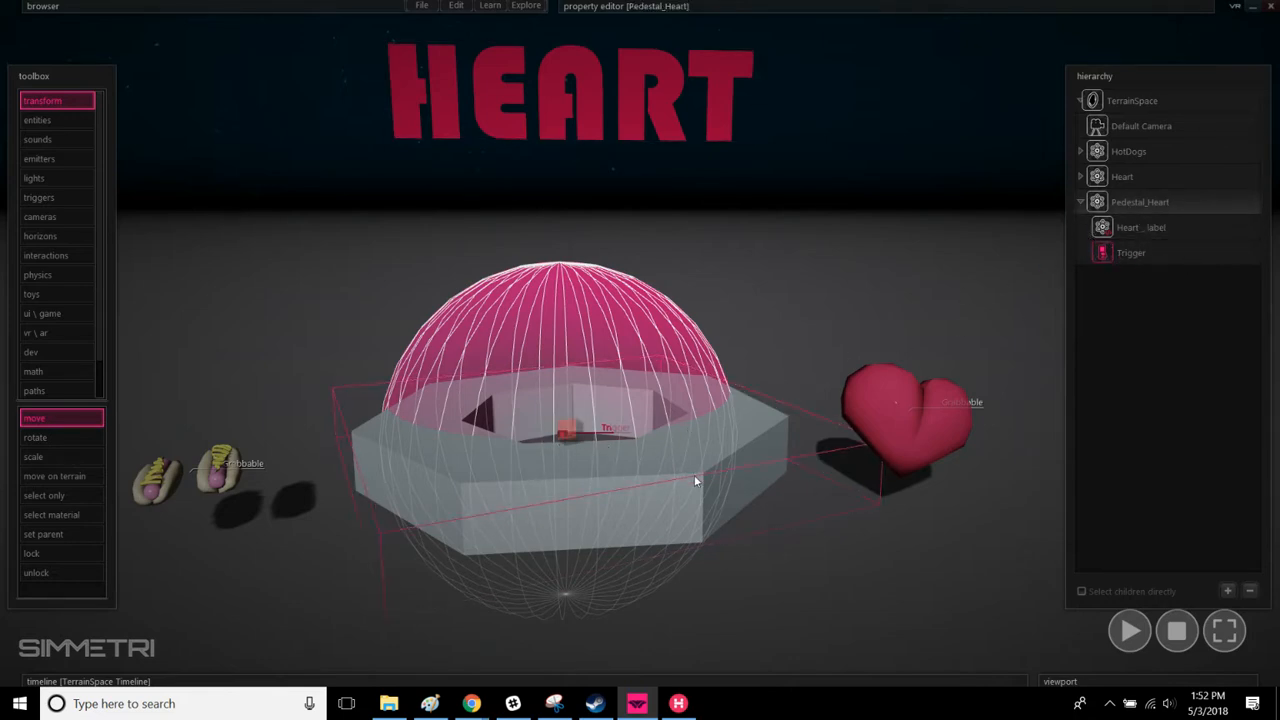
Step: Shift the pedestal slightly together with its child trigger to test the parenting, and deselect it
left_click_drag(700, 489, 703, 488)
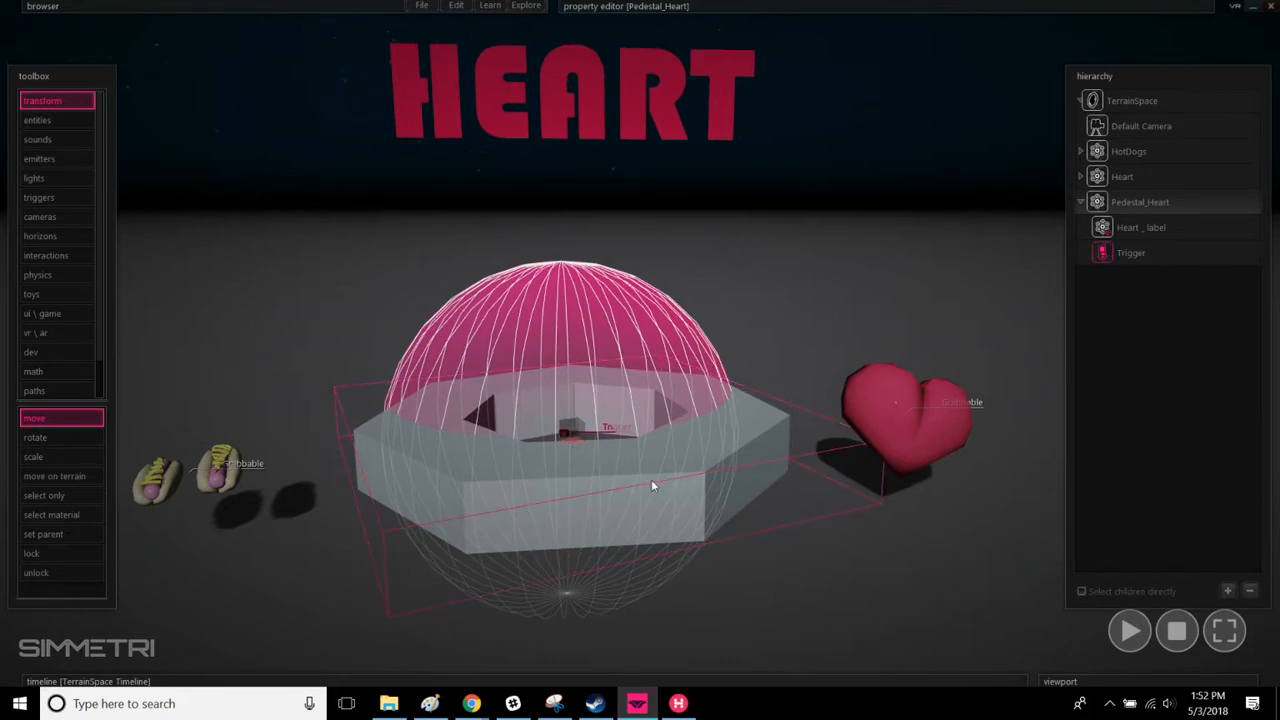
left_click_drag(691, 508, 648, 491)
left_click(801, 305)
right_click_drag(801, 305, 777, 333)
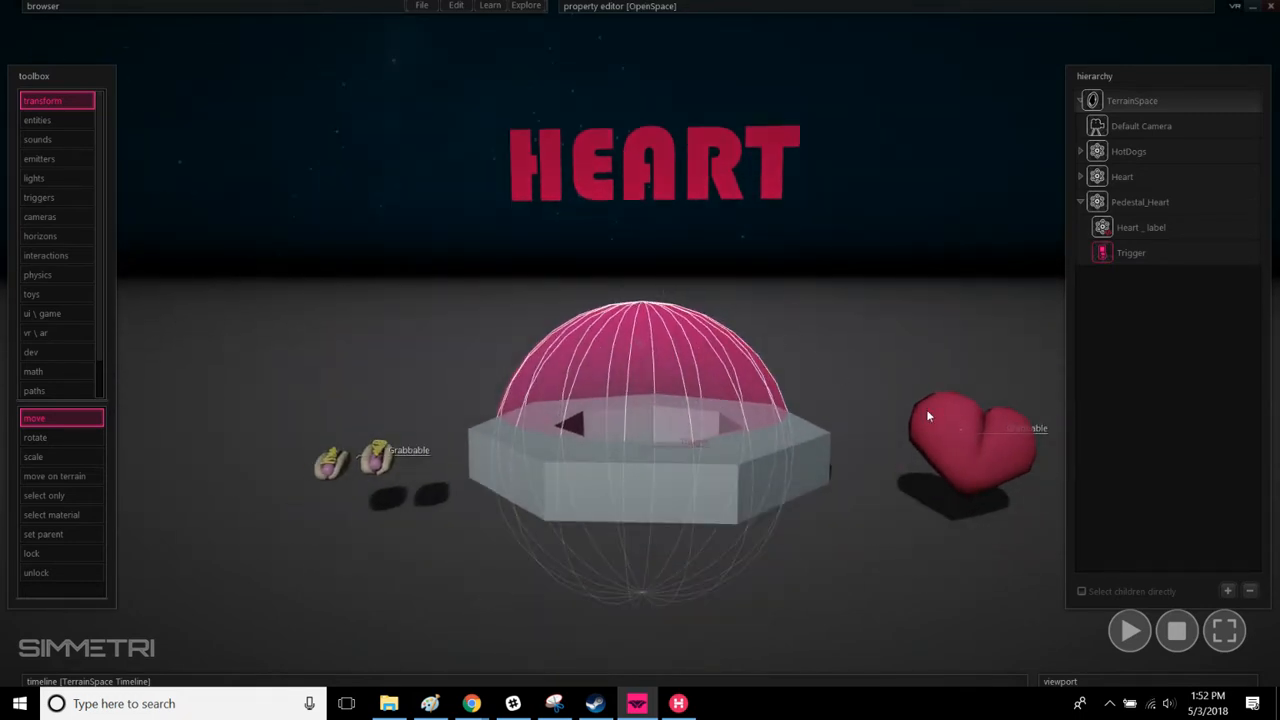
right_click_drag(884, 388, 826, 357)
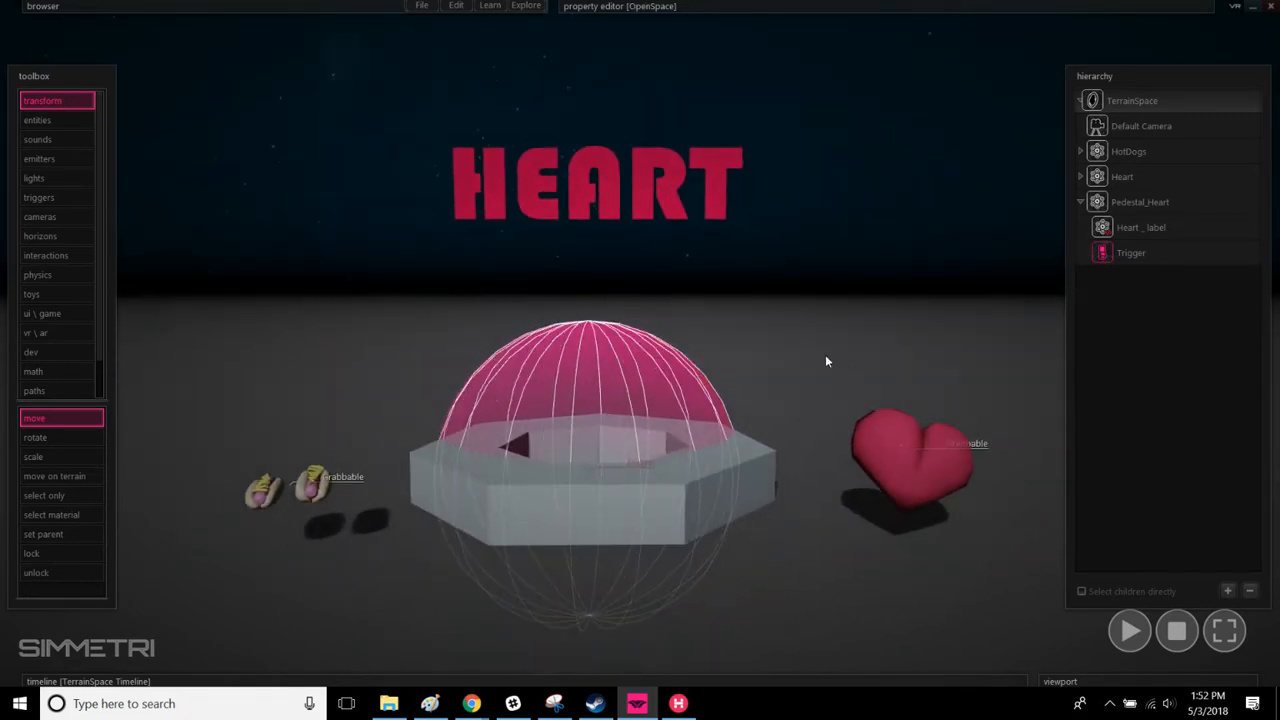
left_click(805, 347)
Step: Select the child Trigger and raise its sphere so that most of it sits above the pedestal
left_click(620, 421)
left_click(1154, 258)
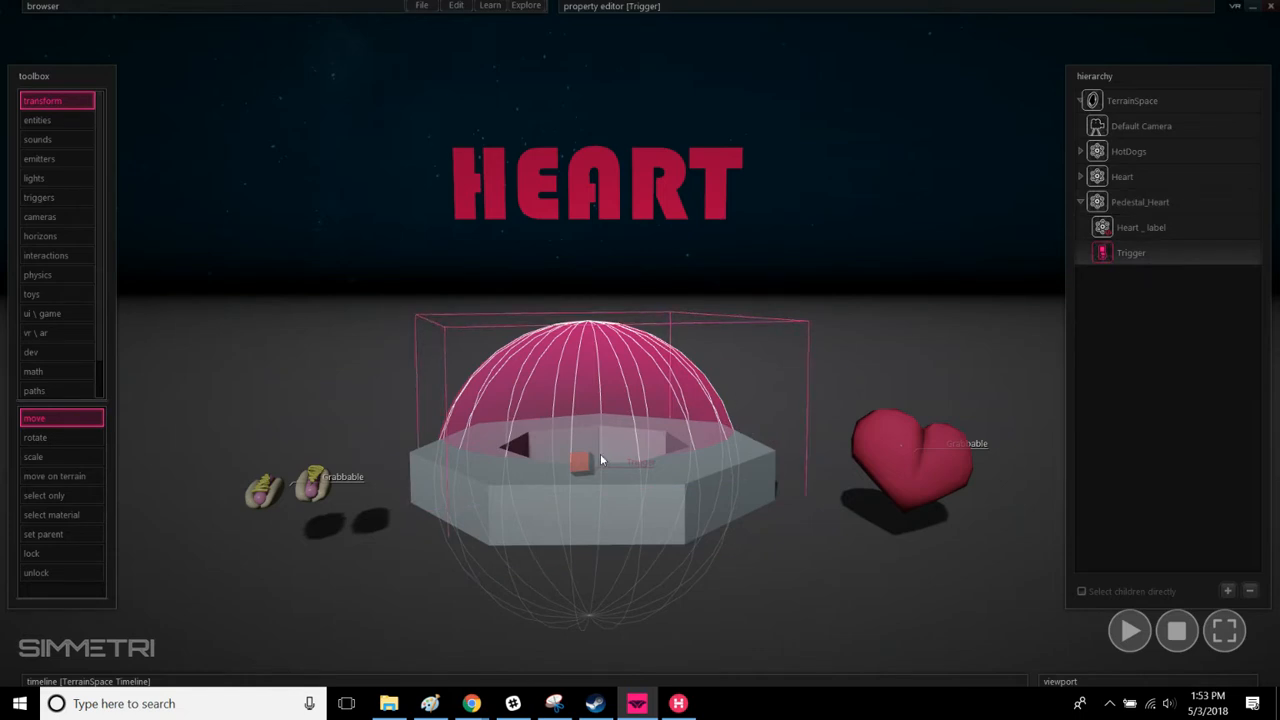
left_click_drag(584, 460, 583, 394)
left_click(581, 376)
left_click(1139, 254)
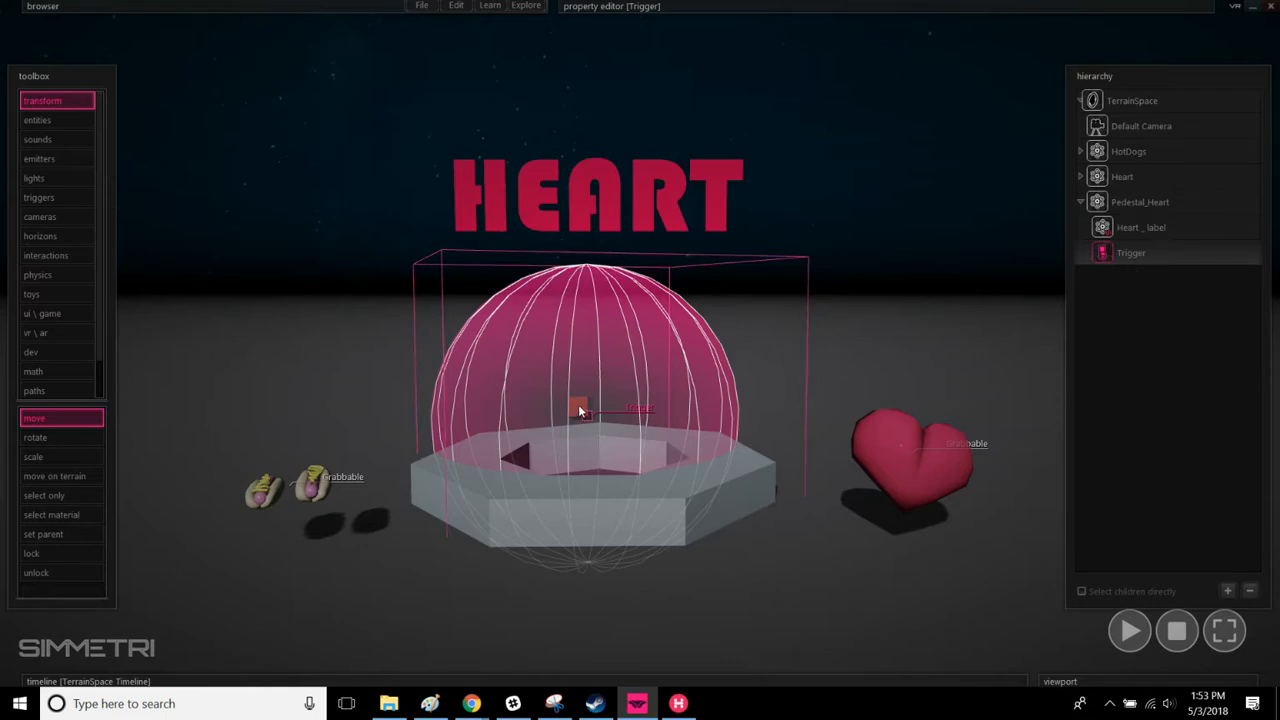
left_click_drag(585, 413, 582, 403)
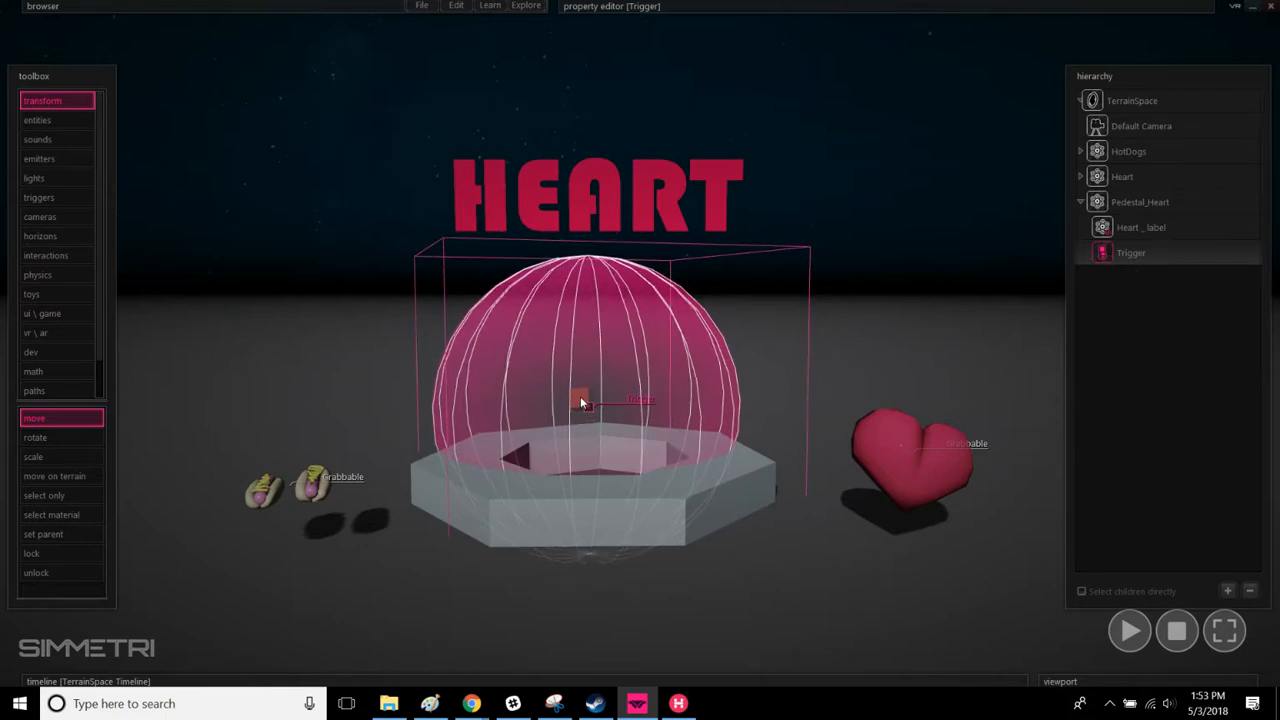
Step: Move the raised sphere trigger horizontally until it is centred over the pedestal's opening, and deselect it
right_click_drag(577, 442, 315, 438)
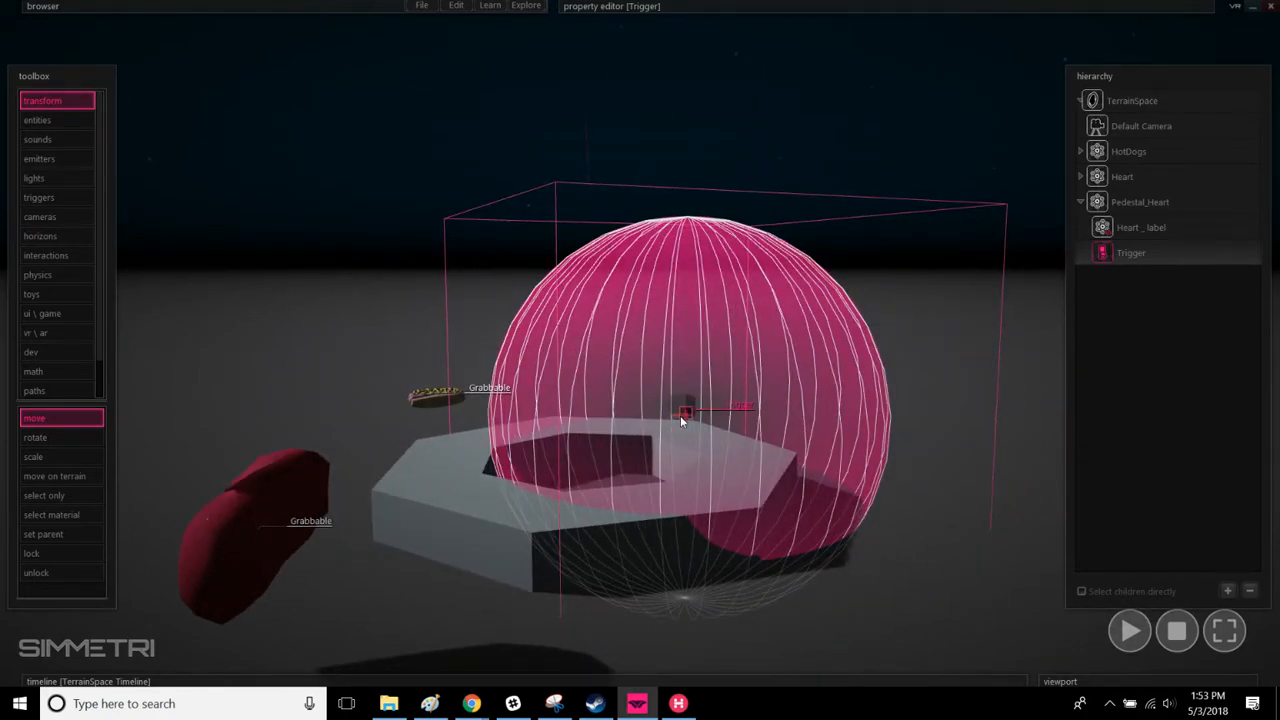
left_click_drag(680, 414, 577, 420)
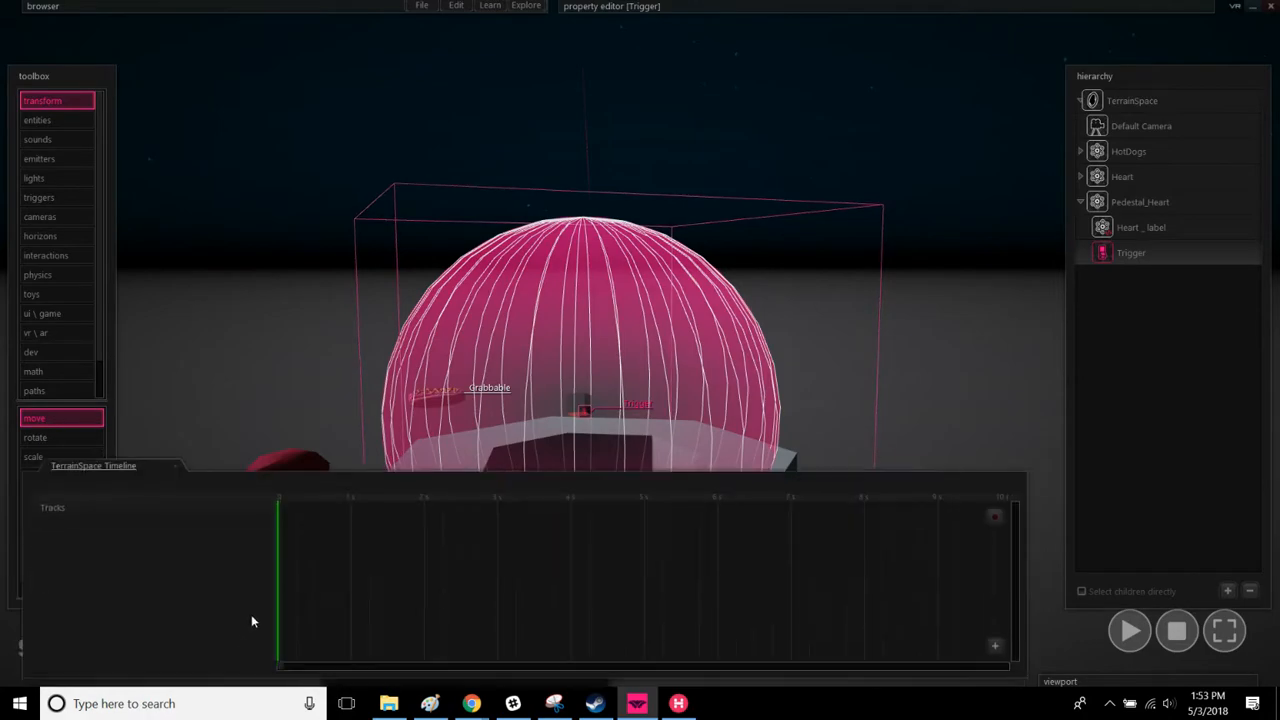
right_click_drag(484, 588, 630, 570)
right_click_drag(640, 343, 600, 343)
key("s")
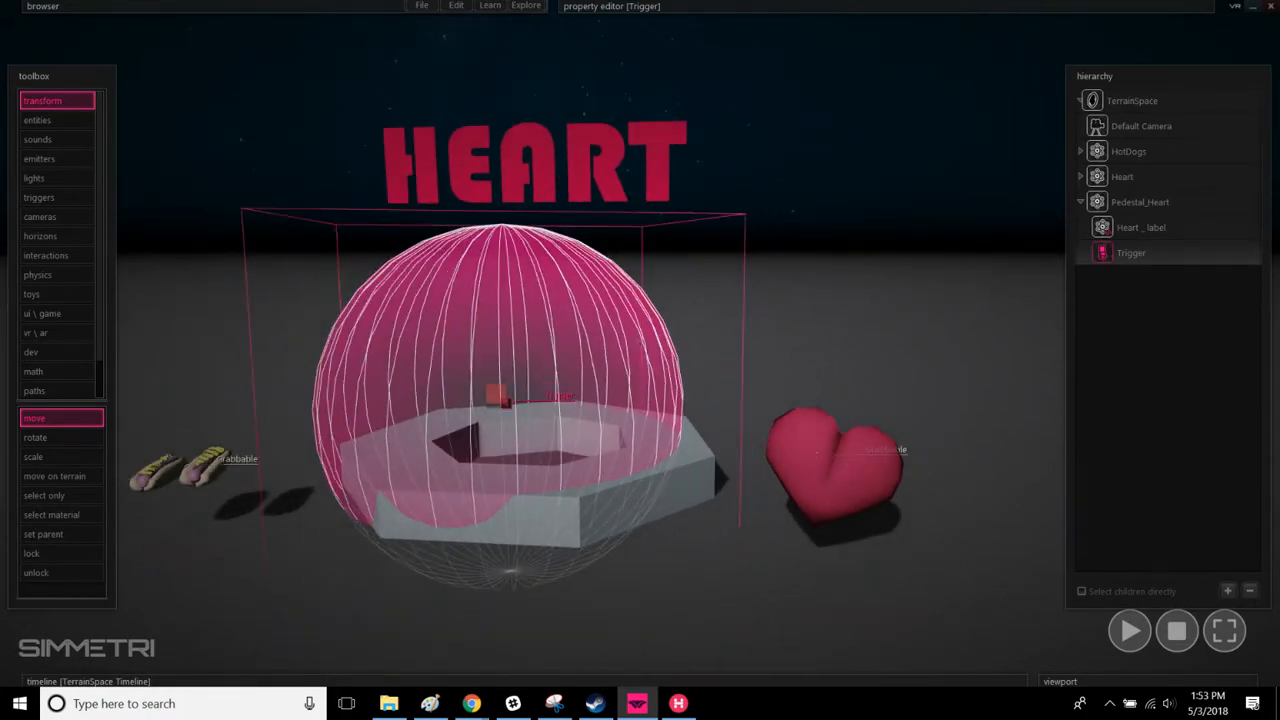
left_click_drag(495, 410, 518, 406)
scroll(700, 612, "down", 3)
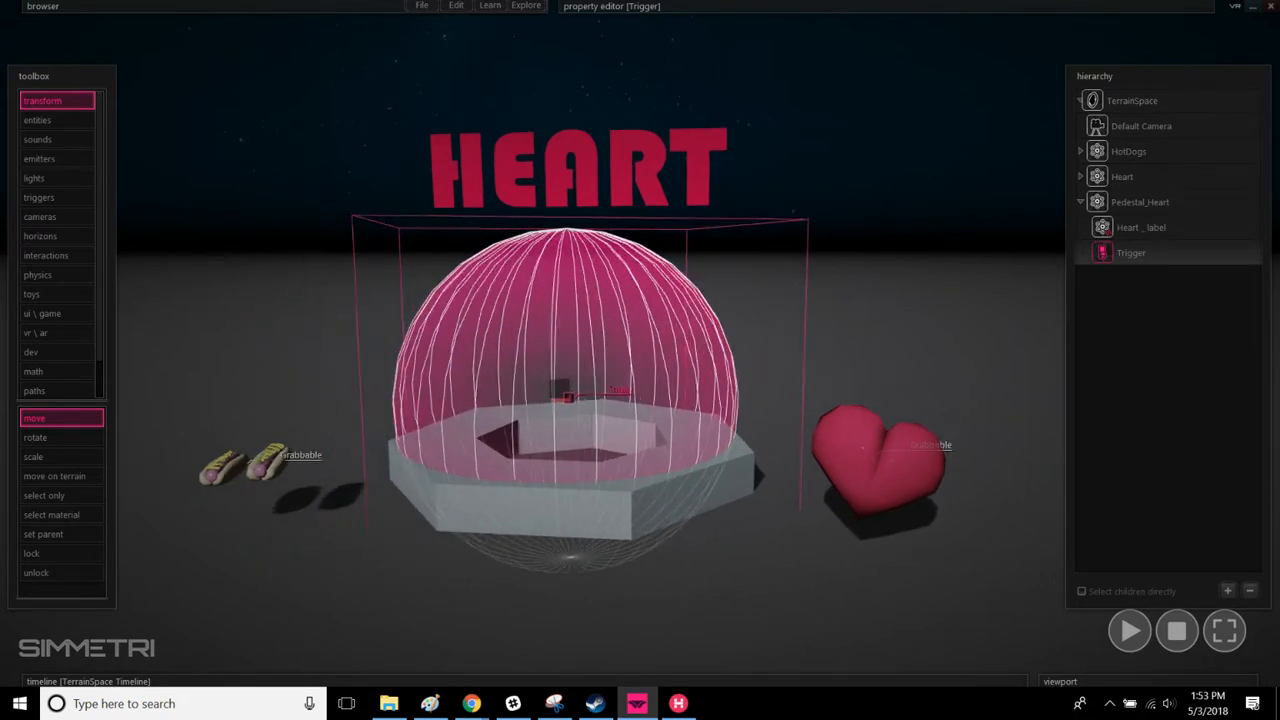
left_click(725, 622)
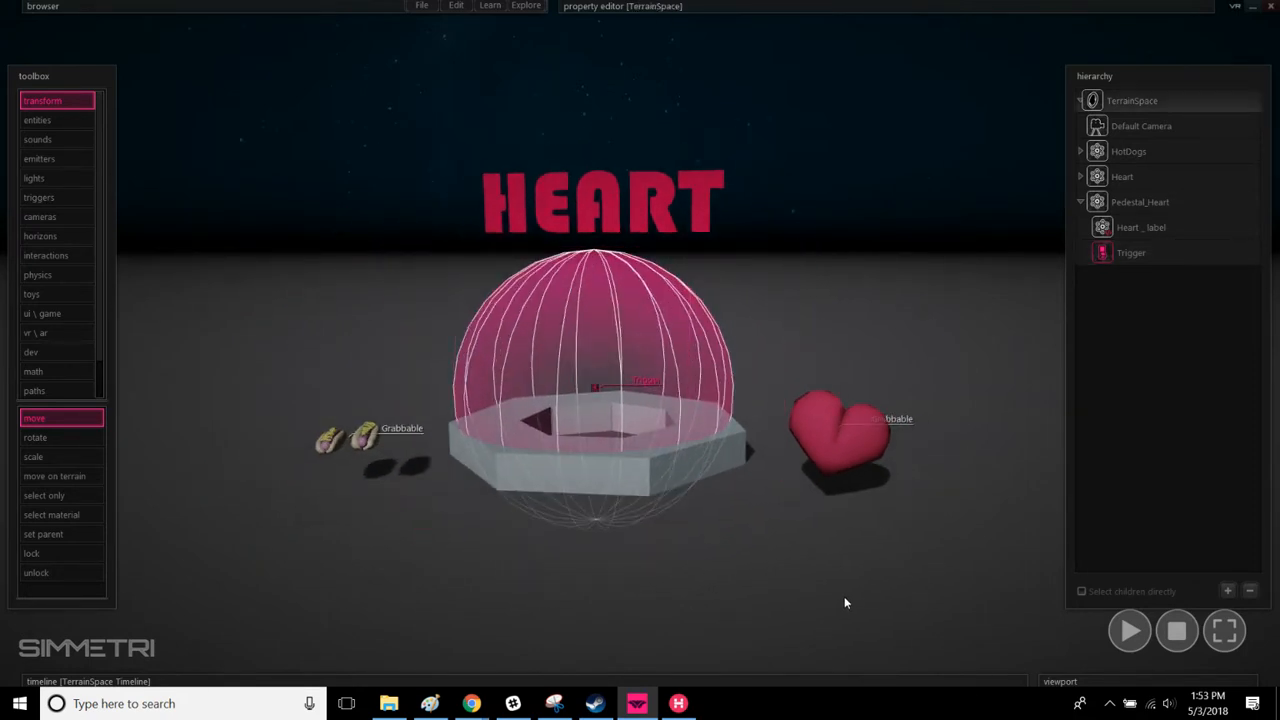
Step: Open the code of the child Trigger's onEnter() event and move the code editor window clear of its property settings
right_click_drag(971, 551, 971, 439)
left_click(1130, 253)
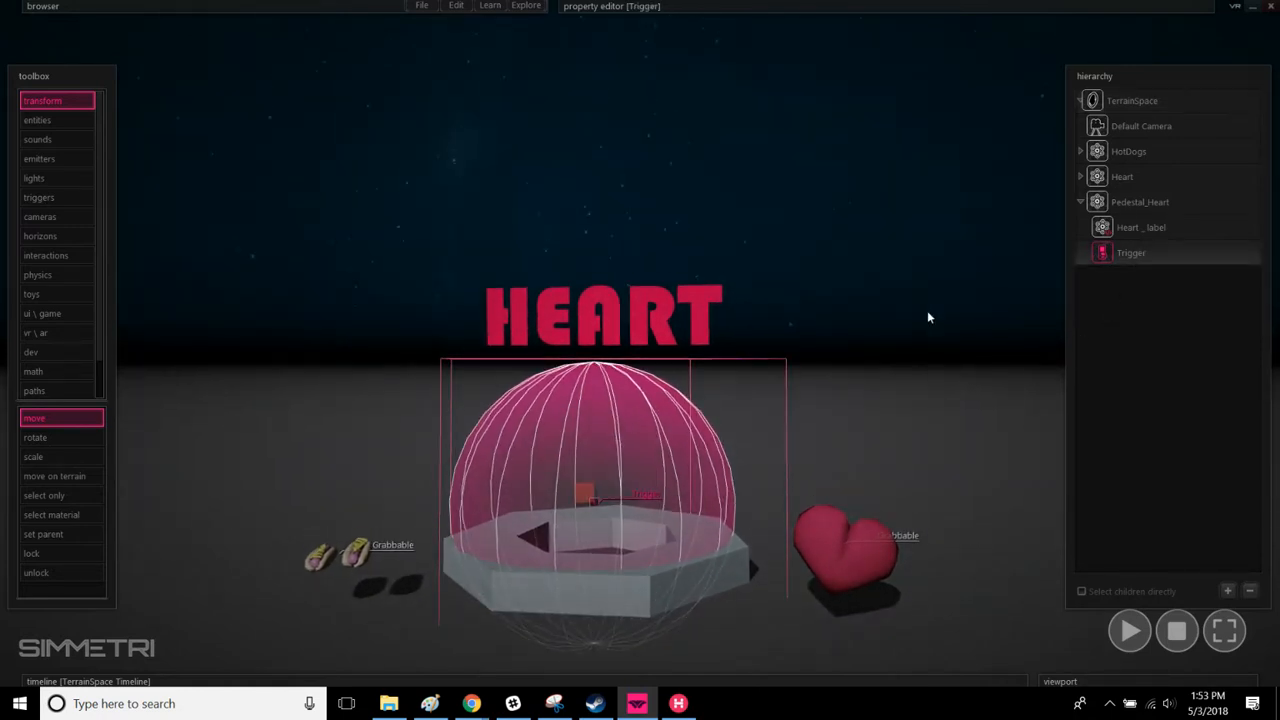
mouse_move(668, 6)
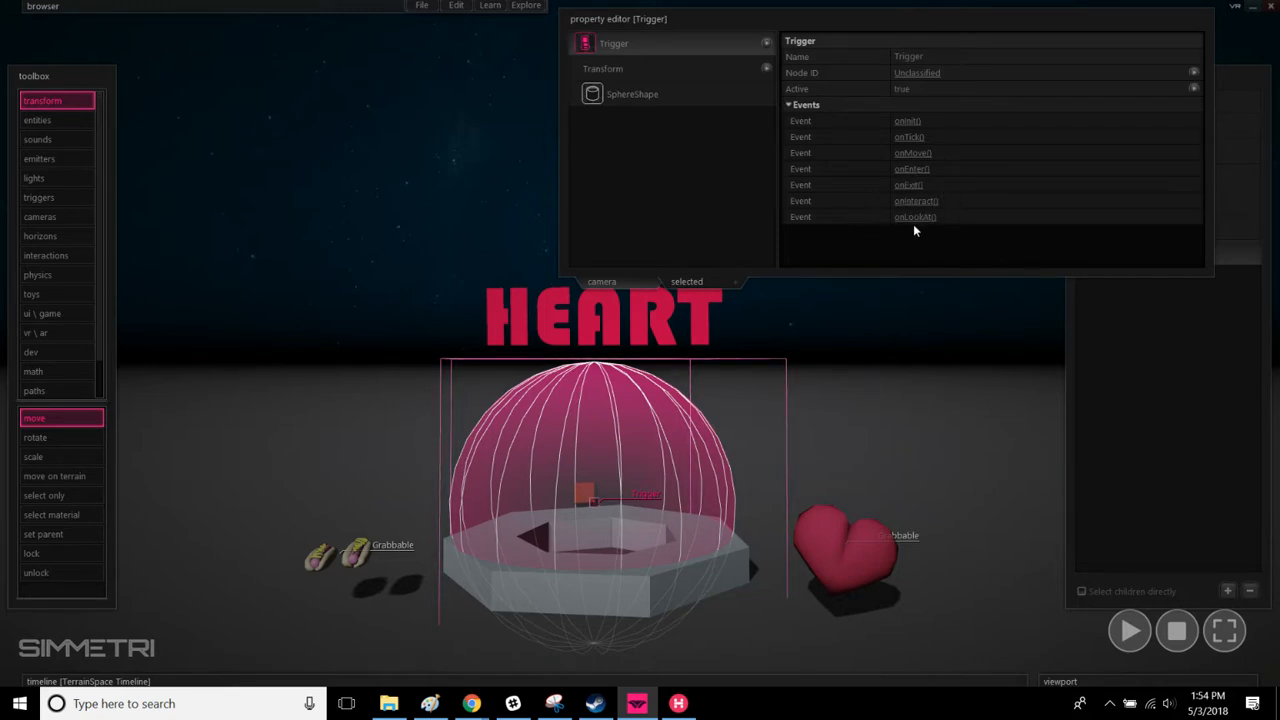
right_click_drag(907, 437, 862, 452)
mouse_move(640, 343)
right_mouse_down()
mouse_move(770, 300)
mouse_move(698, 324)
mouse_move(795, 269)
mouse_move(584, 381)
mouse_move(651, 328)
mouse_move(500, 424)
mouse_move(606, 365)
mouse_move(758, 320)
mouse_move(736, 334)
mouse_move(600, 346)
mouse_move(636, 340)
right_mouse_up()
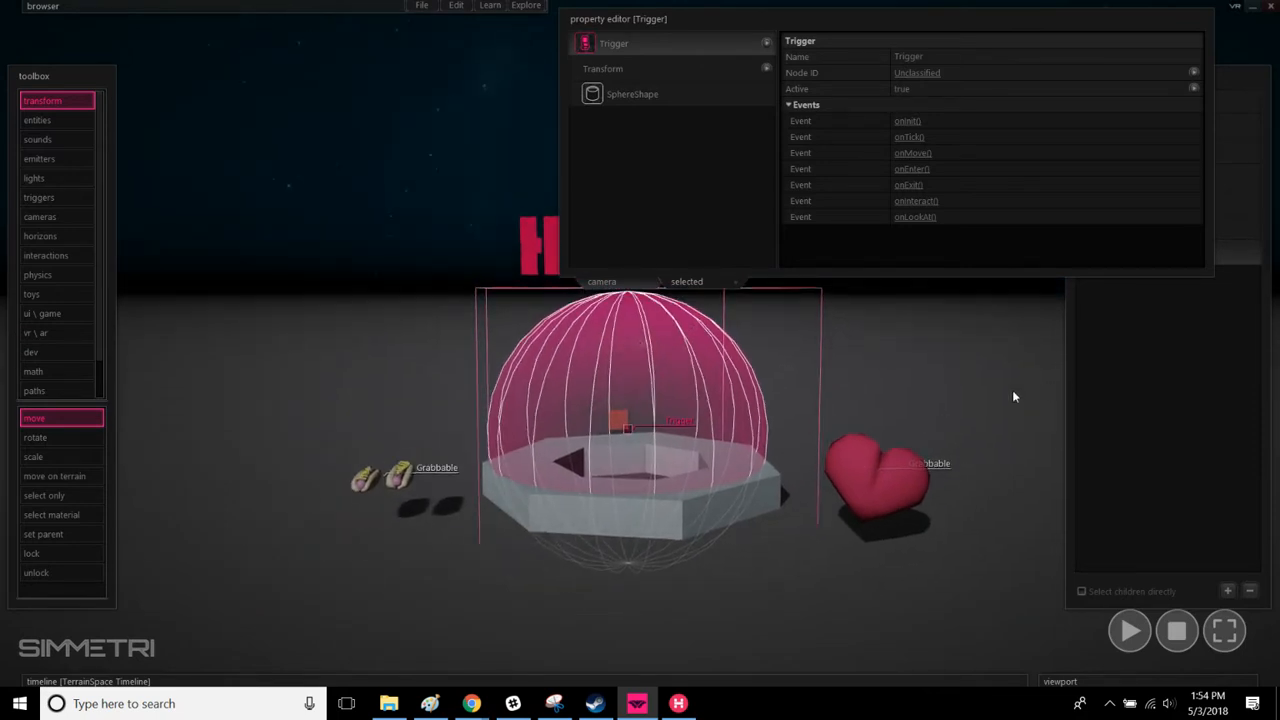
right_click_drag(1014, 397, 986, 476)
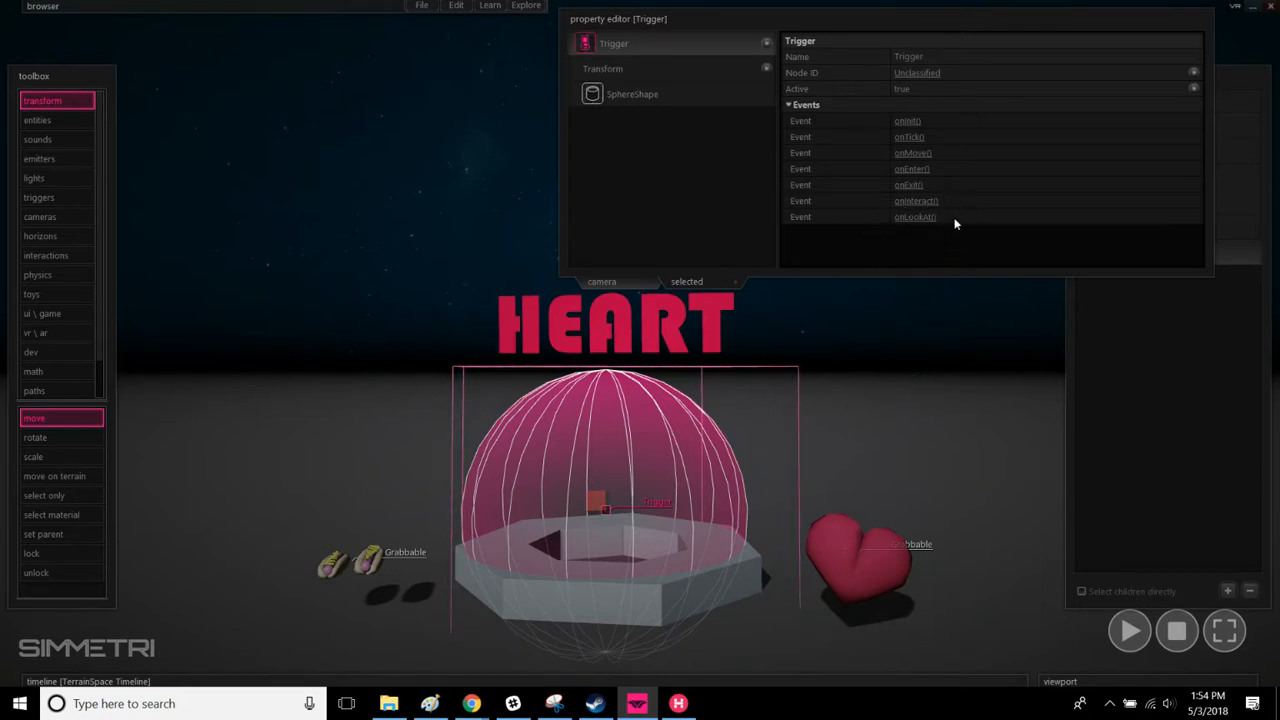
left_click(910, 170)
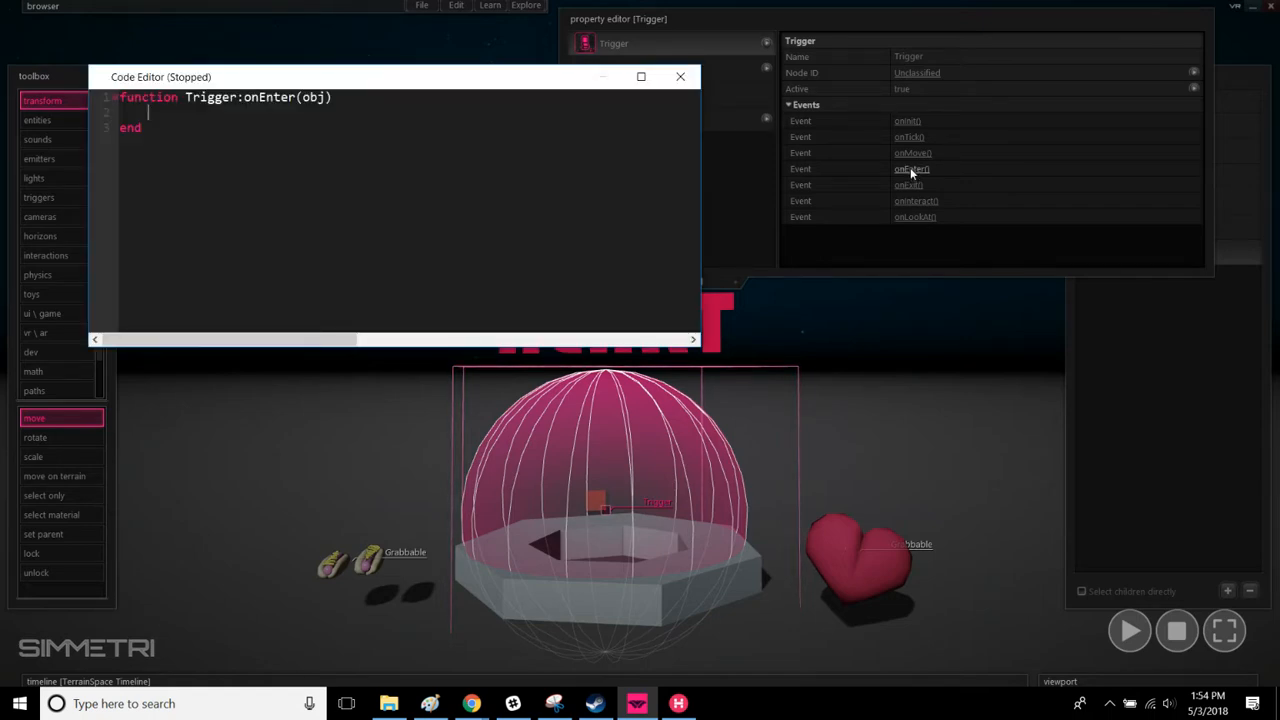
left_click_drag(409, 77, 375, 51)
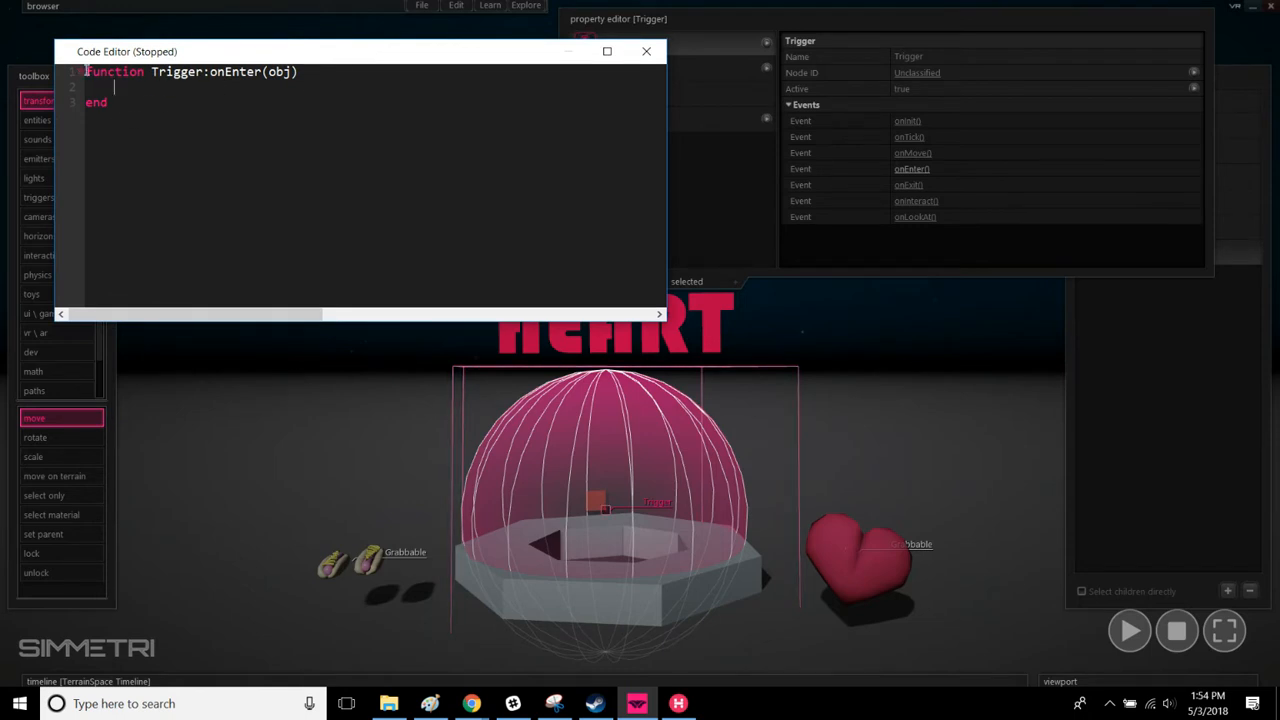
Step: Examine the Trigger:onEnter(obj) function signature, particularly its obj parameter
mouse_move(87, 72)
left_mouse_down()
mouse_move(135, 103)
mouse_move(82, 86)
left_mouse_up()
left_click(135, 103)
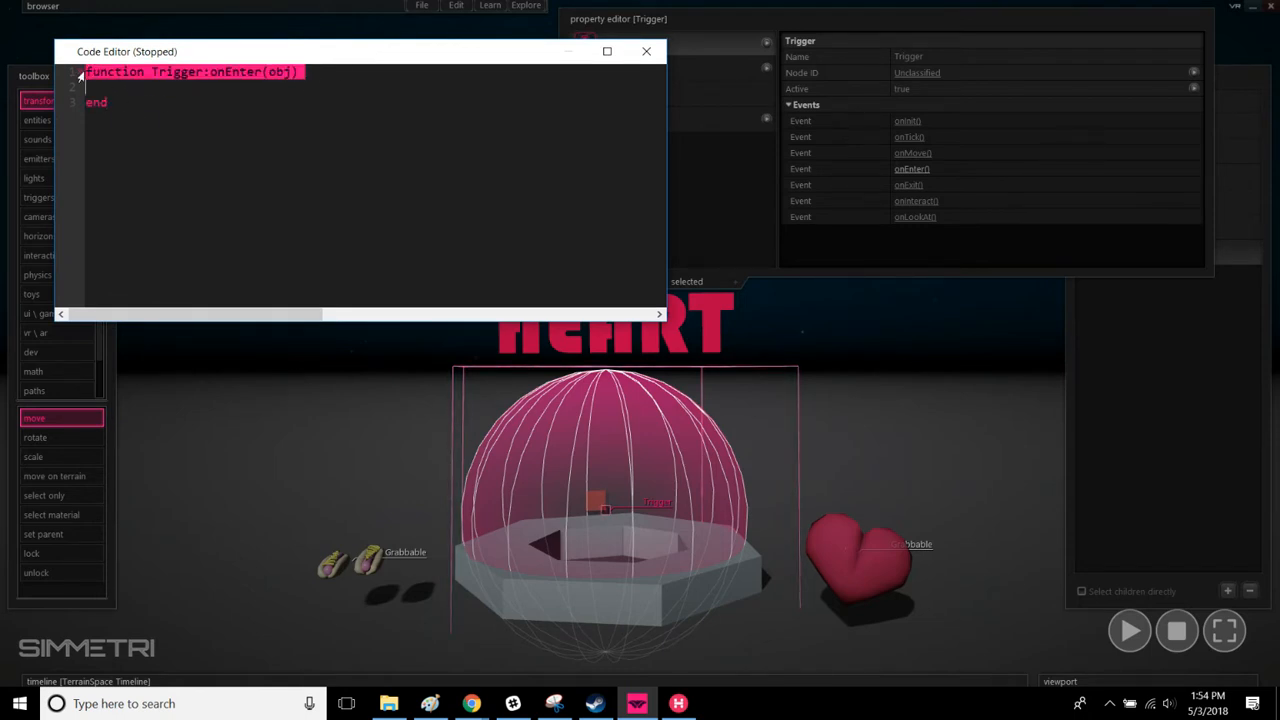
left_click_drag(159, 78, 267, 75)
left_click(280, 88)
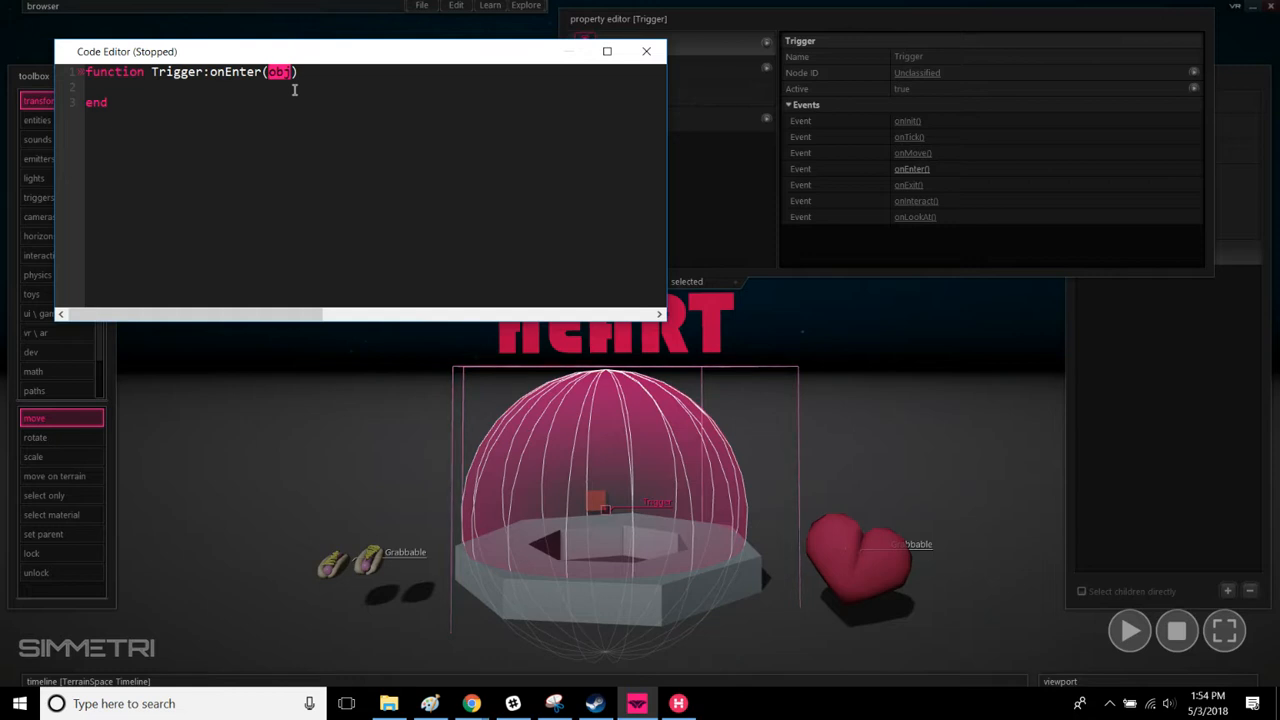
left_click(294, 90)
Step: Raise the heart, move it into the sphere trigger to illustrate onEnter(obj), and return it beside the pedestal
left_click(853, 552)
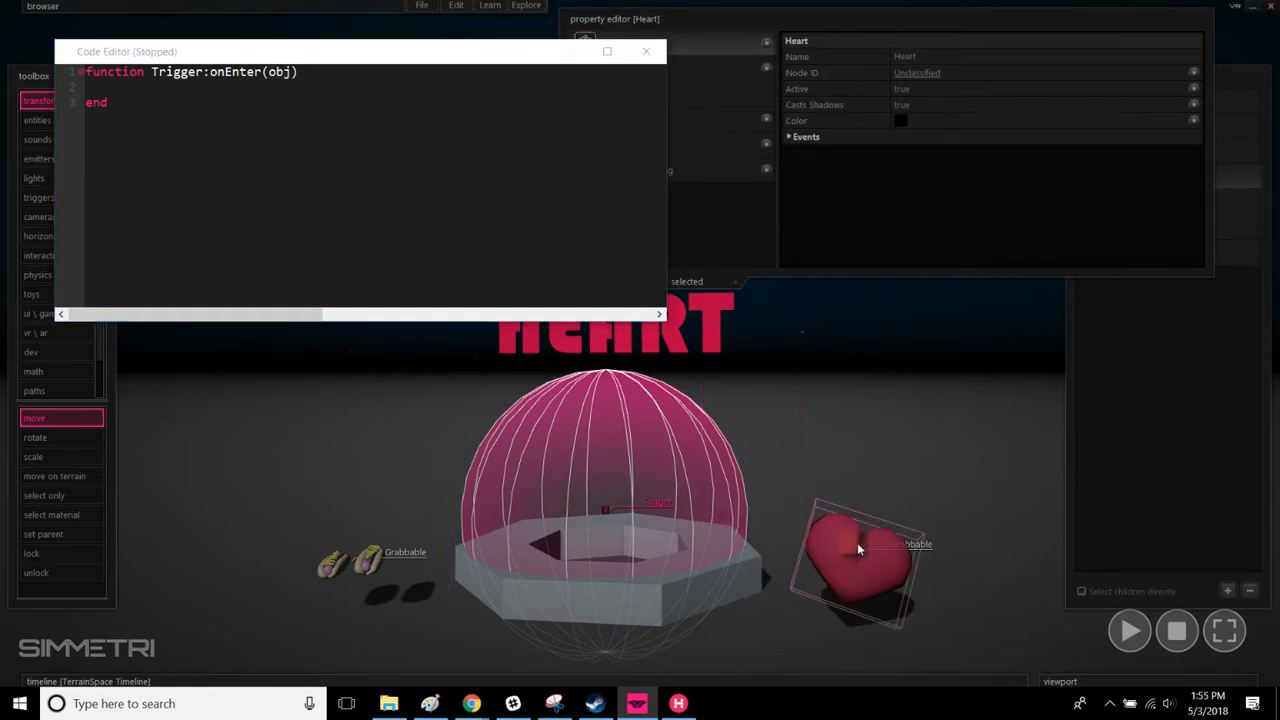
left_click_drag(868, 548, 863, 522)
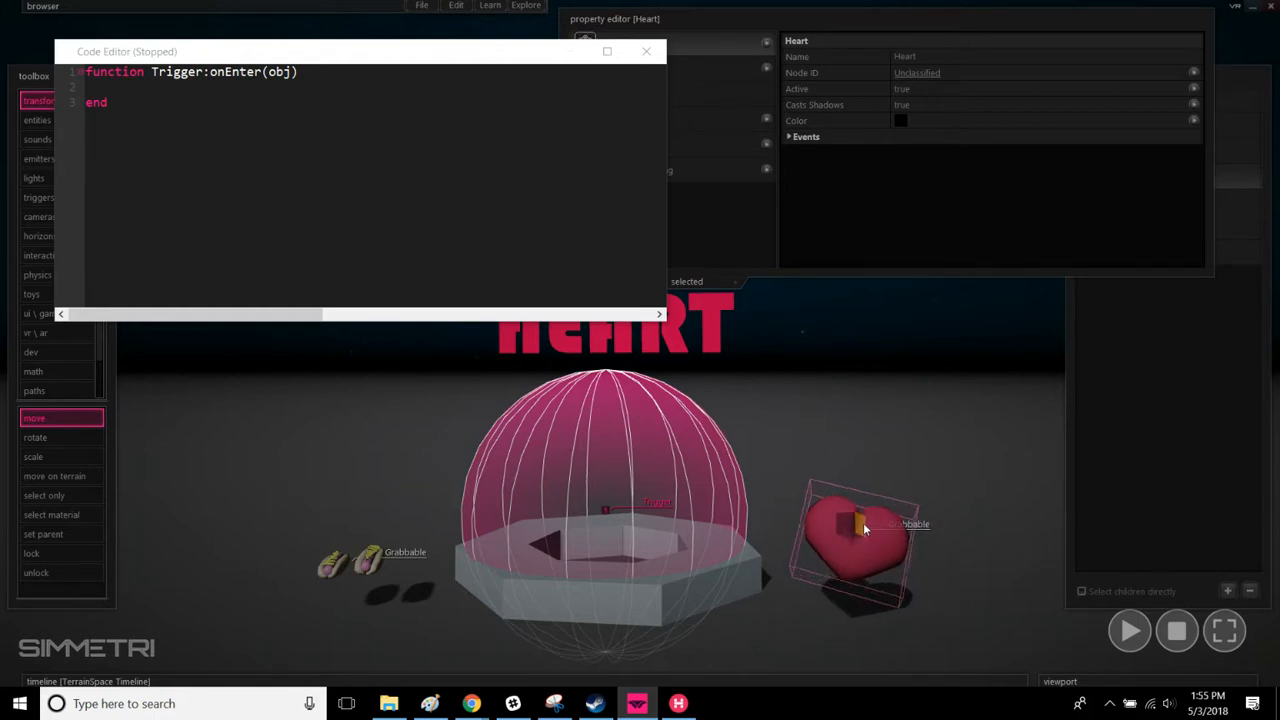
left_click(855, 530)
left_click(835, 545)
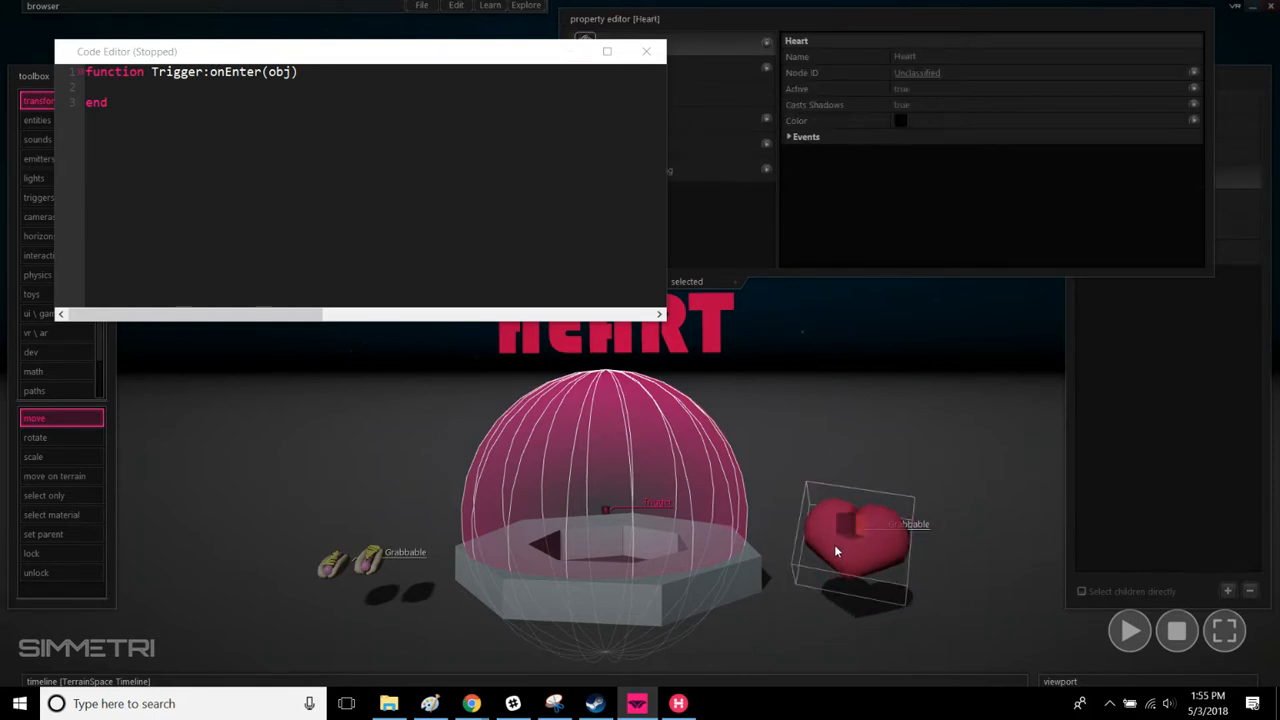
mouse_move(852, 540)
left_mouse_down()
mouse_move(701, 515)
mouse_move(865, 534)
left_mouse_up()
left_click_drag(783, 530, 606, 514)
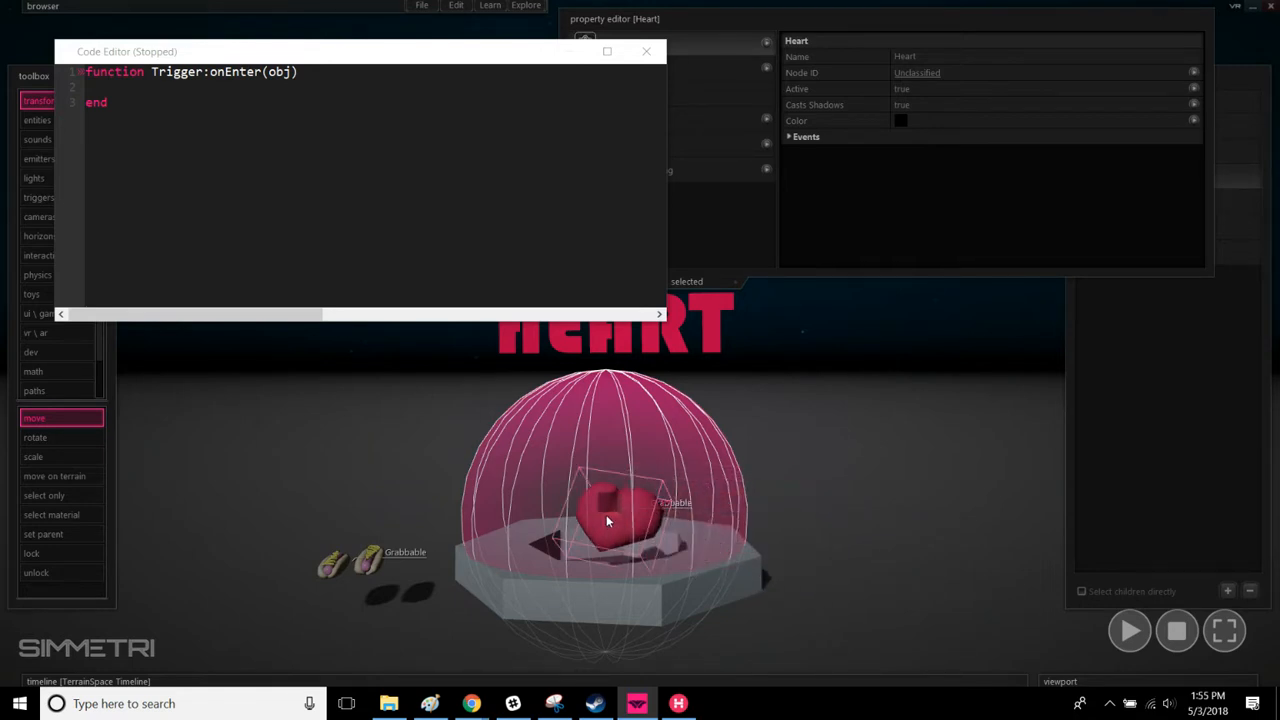
left_click_drag(88, 72, 291, 72)
left_click(196, 86)
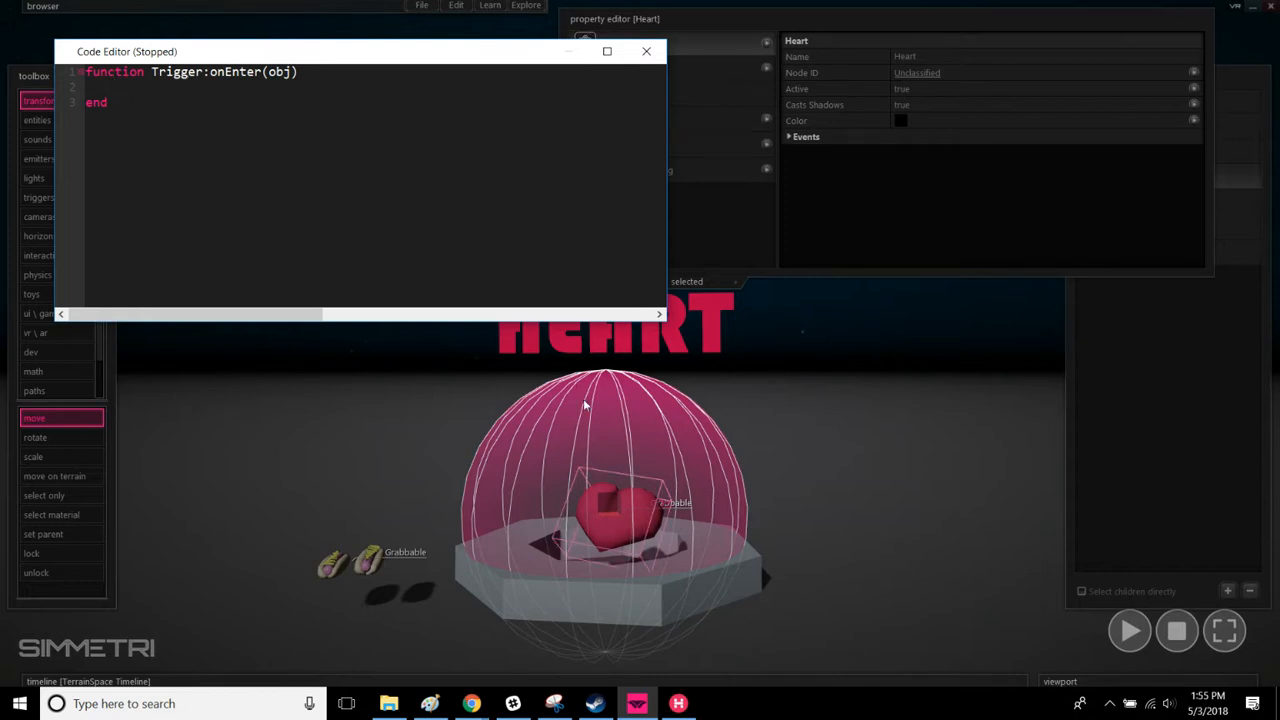
left_click_drag(611, 513, 839, 524)
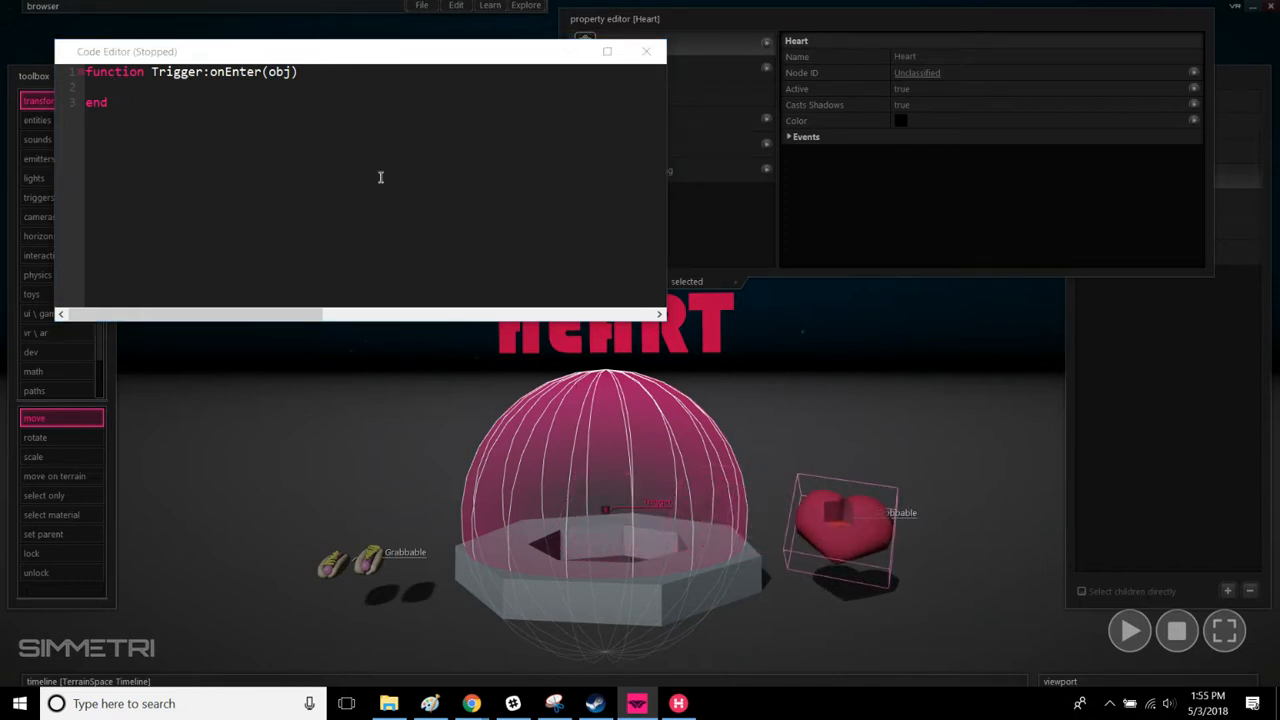
left_click(150, 86)
type("obj")
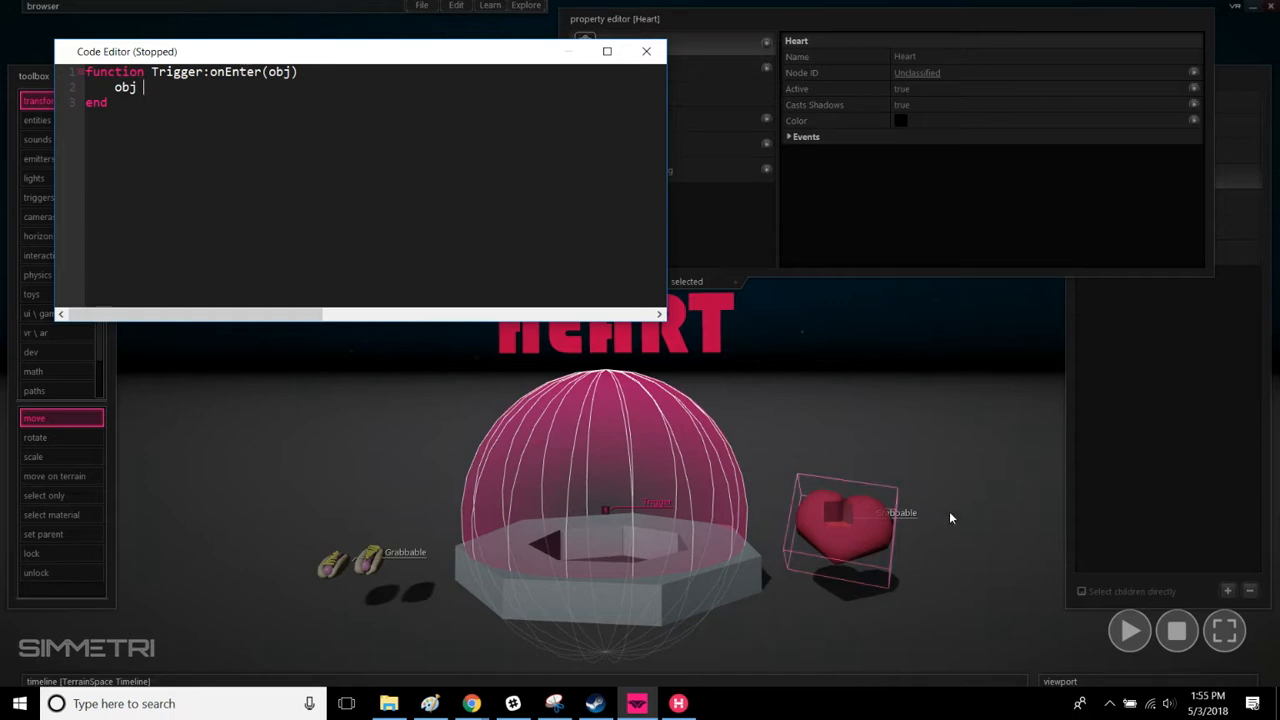
left_click(918, 516)
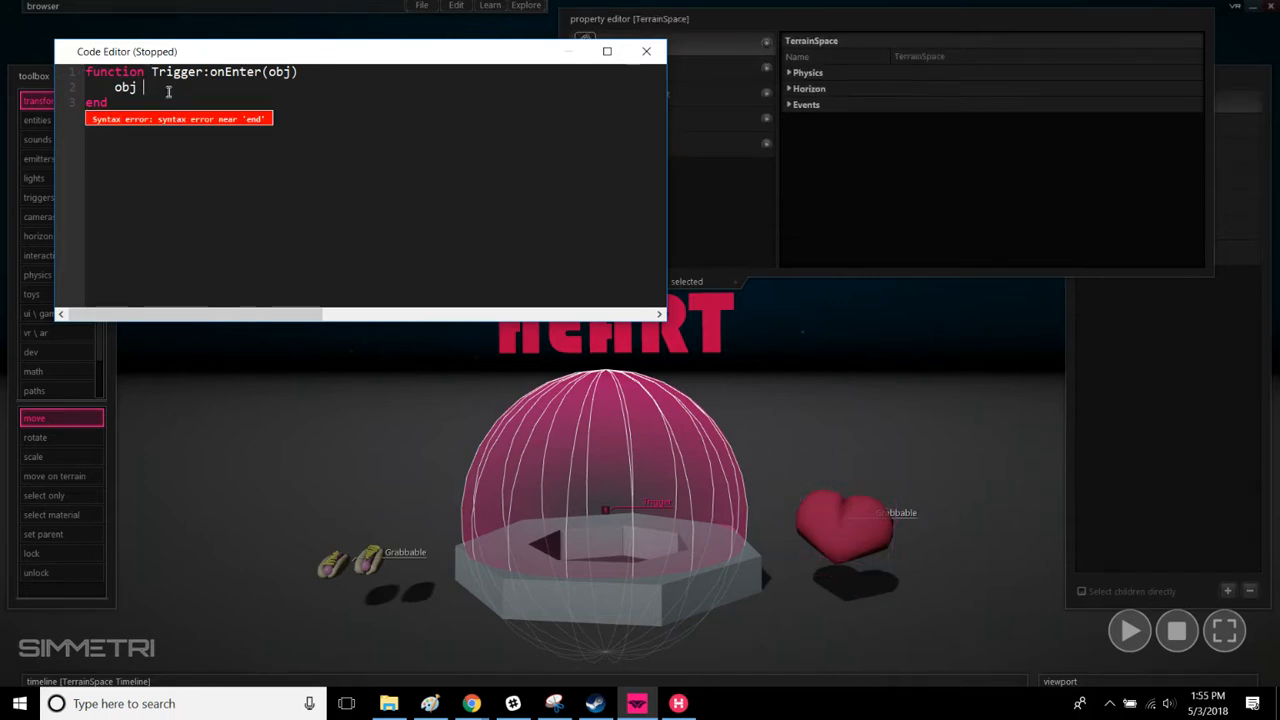
left_click_drag(143, 87, 110, 87)
key("BackSpace")
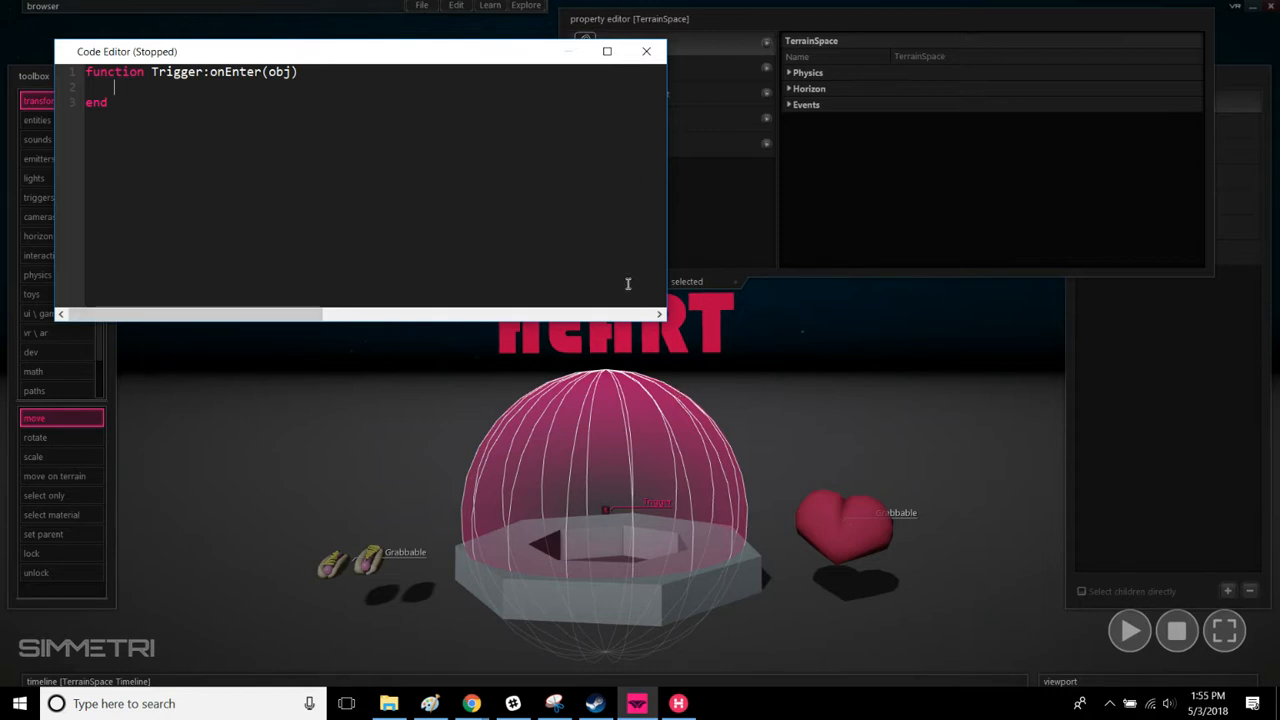
Step: Shorten the code editor window to uncover the HEART label, and place a particle emitter on the pedestal
left_click_drag(650, 322, 632, 258)
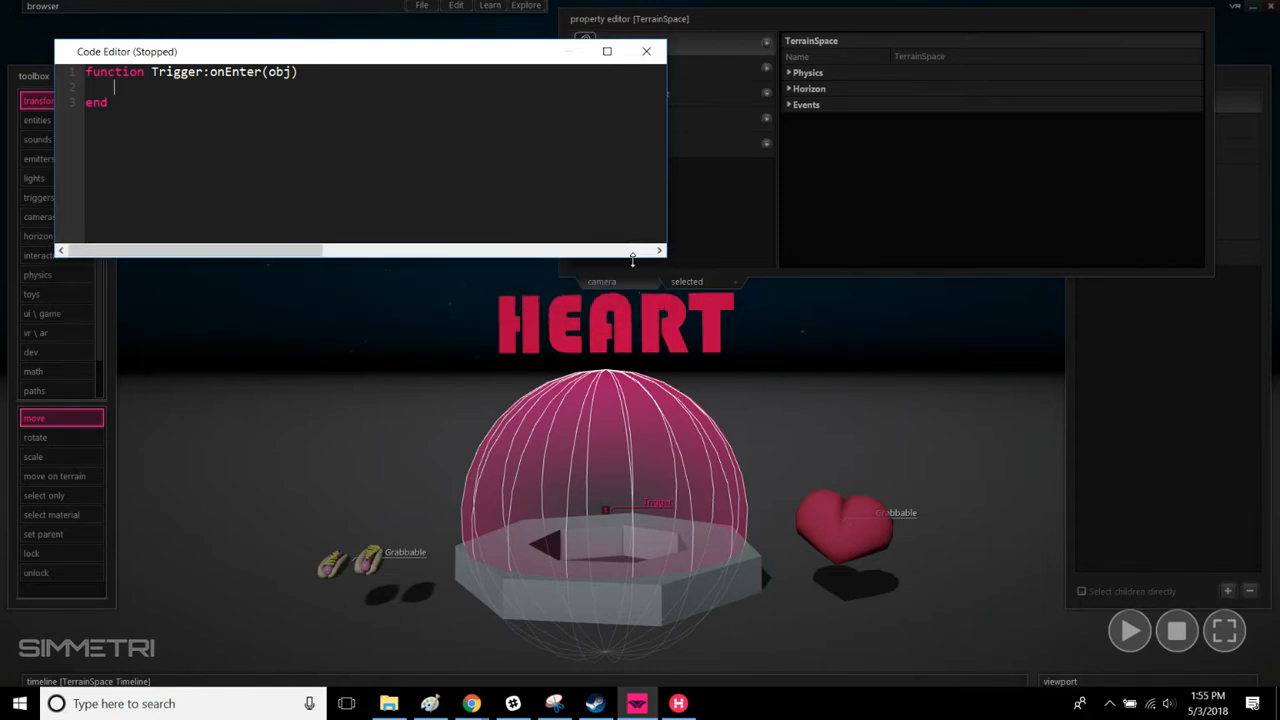
left_click(37, 162)
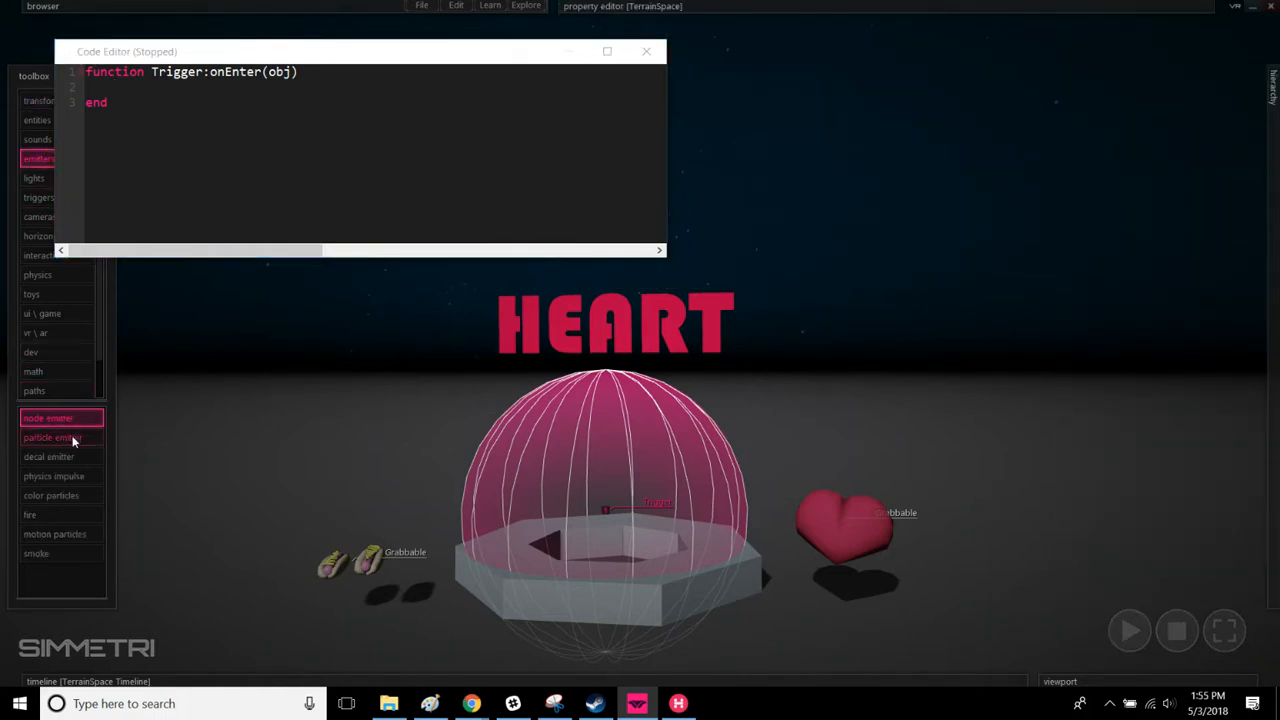
left_click(46, 440)
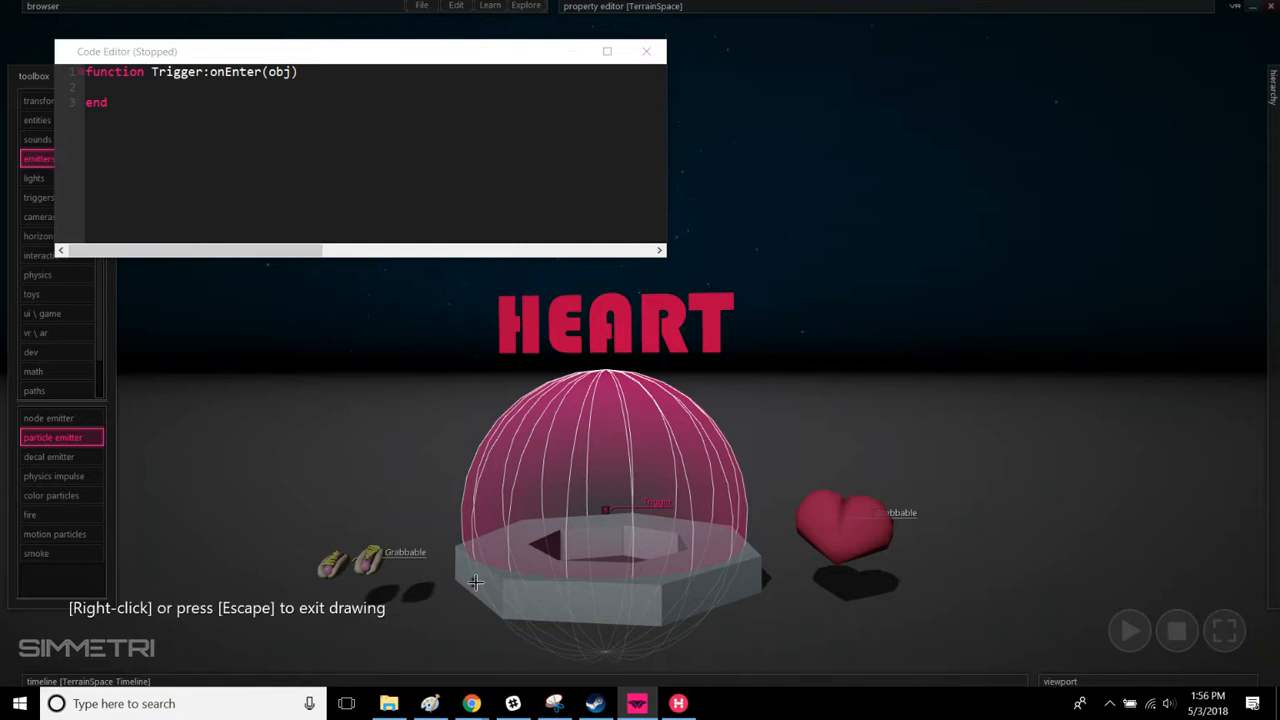
left_click(476, 582)
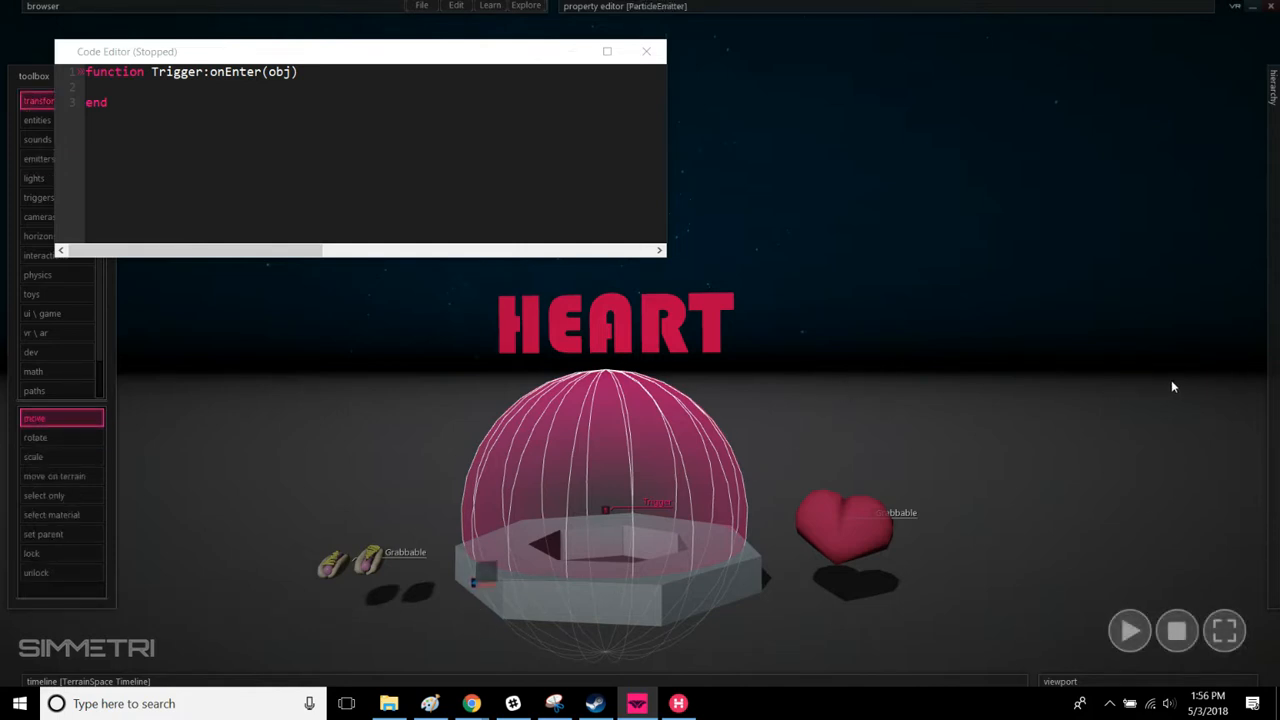
Step: Make the ParticleEmitter a child of Pedestal_Heart in the scene hierarchy
mouse_move(1266, 382)
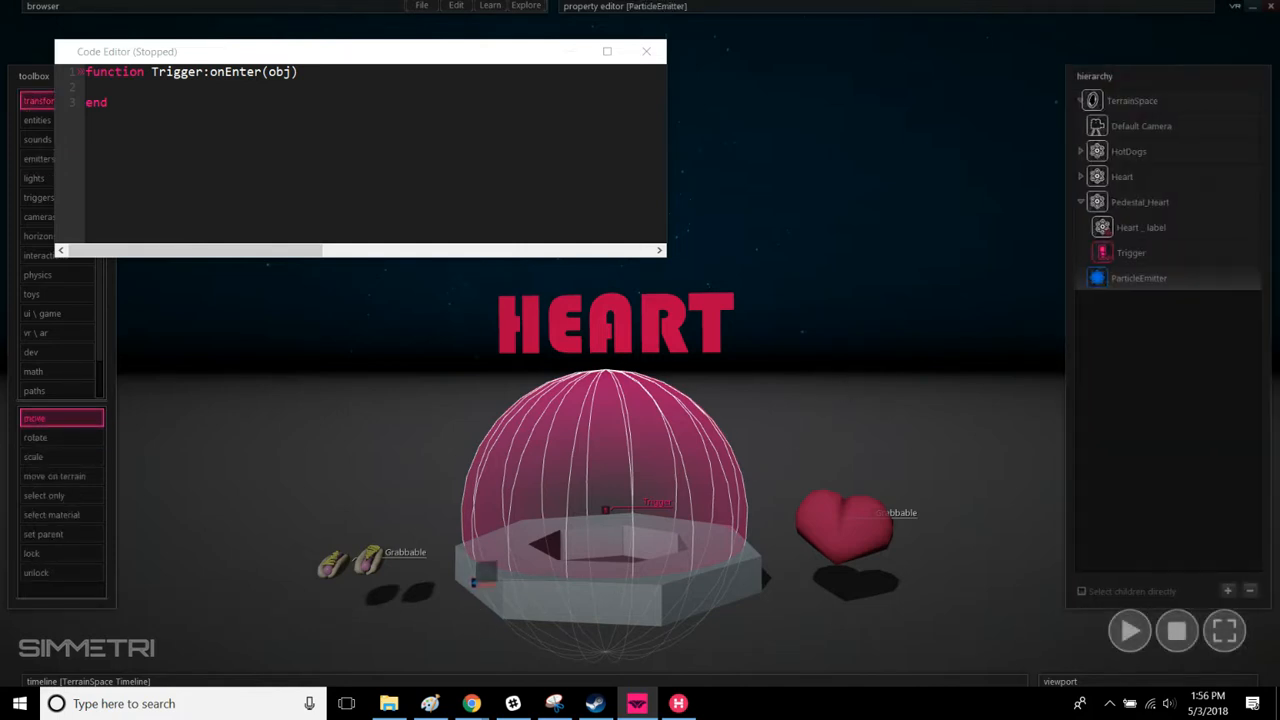
left_click_drag(1130, 280, 1170, 213)
left_click(1132, 282)
left_click(1124, 204)
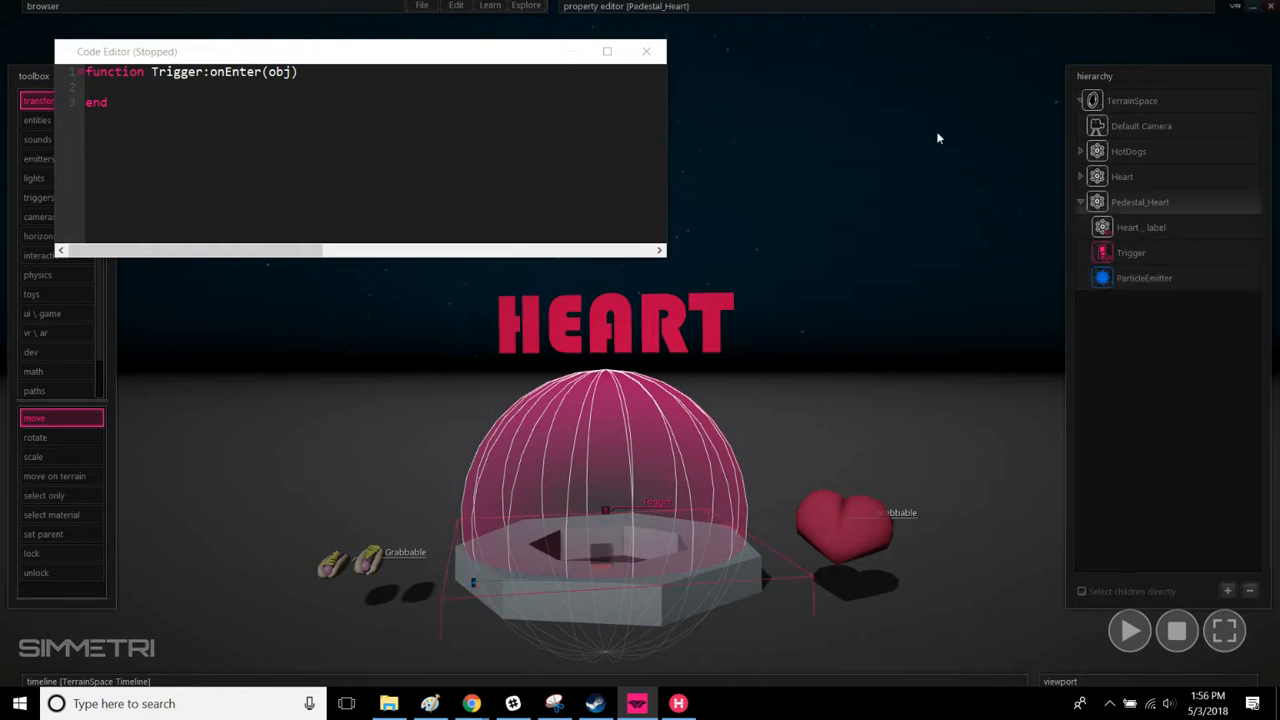
Step: Narrow the code editor window, set the ParticleEmitter's Use Parent Surface to true, and play the scene
left_click(1150, 280)
mouse_move(854, 10)
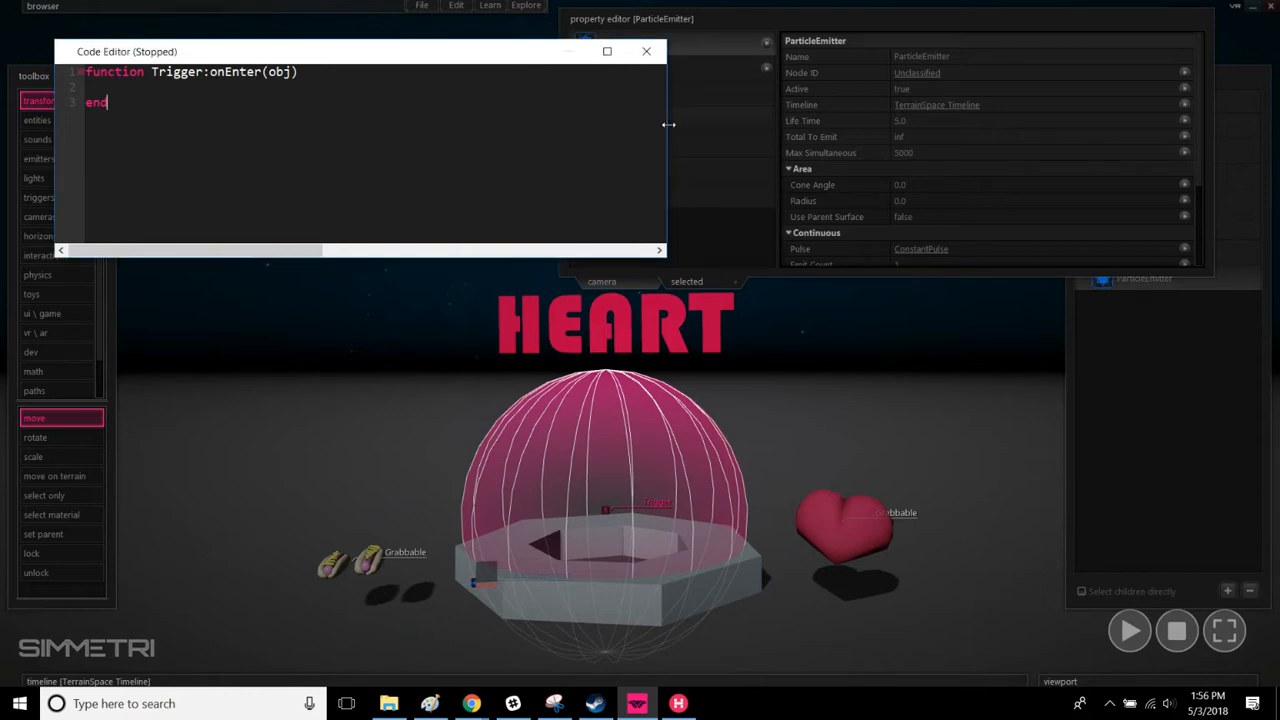
left_click_drag(667, 124, 543, 123)
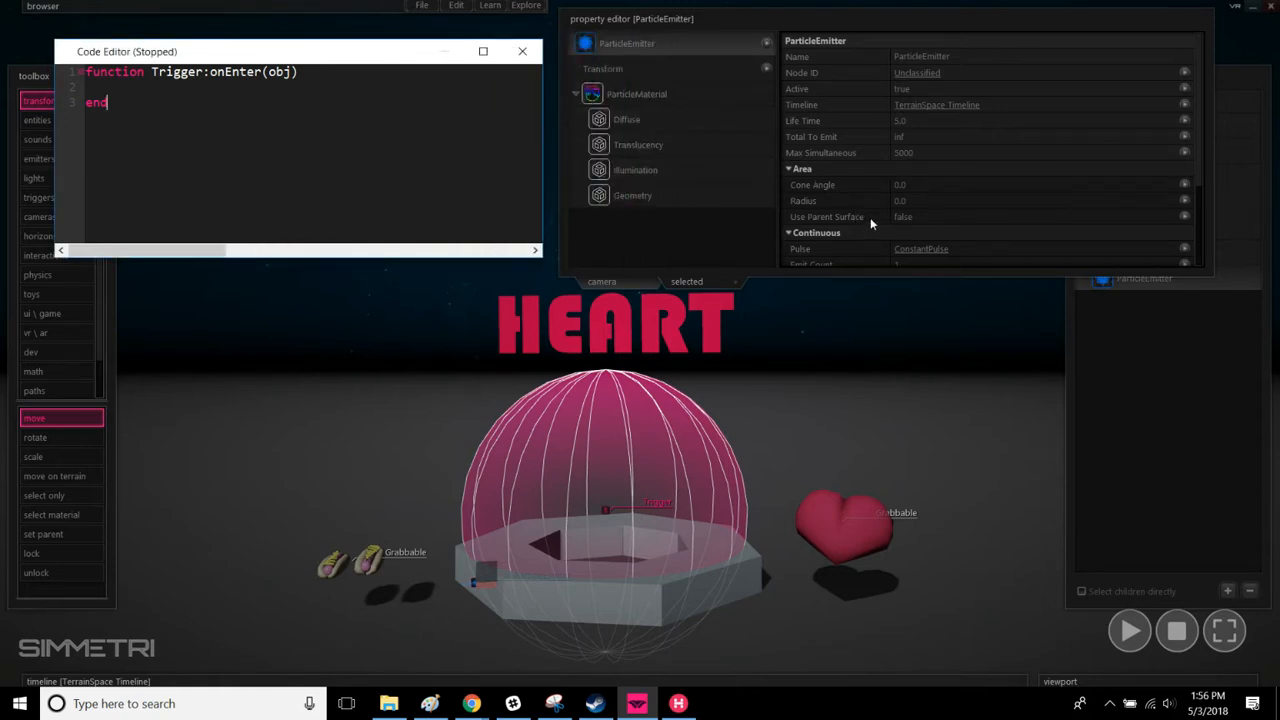
mouse_move(803, 190)
left_click(644, 41)
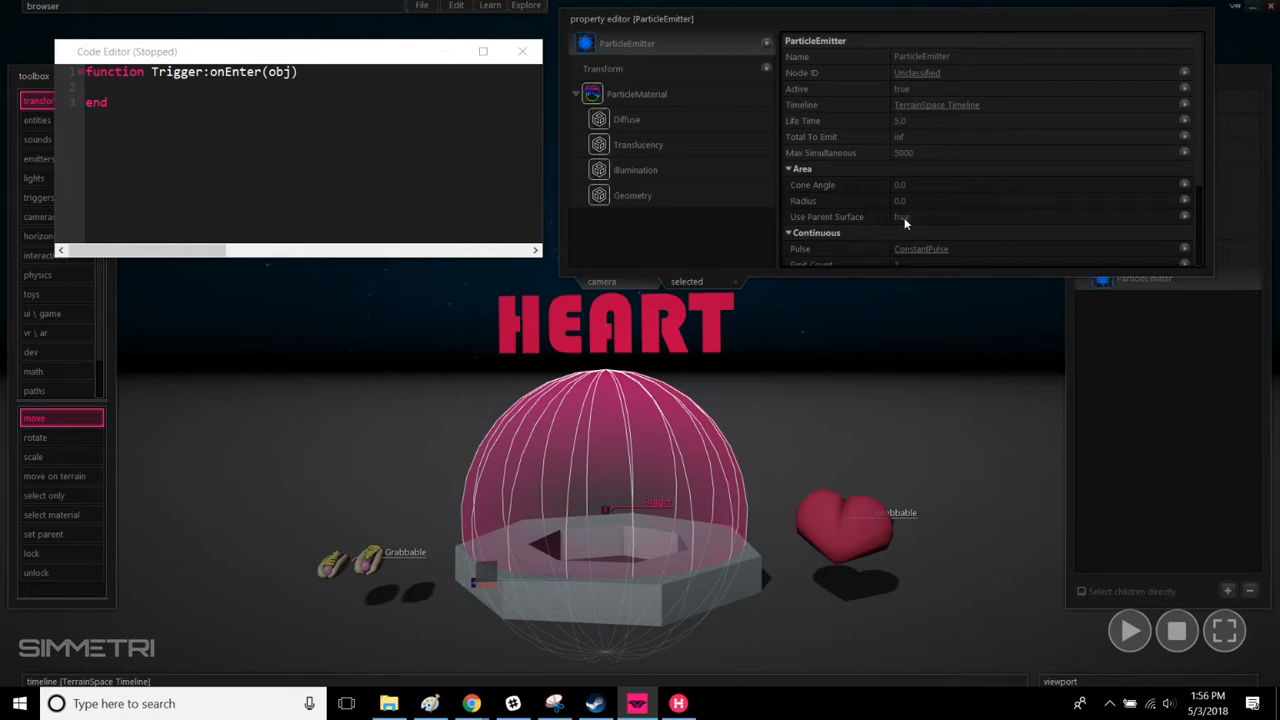
left_click(978, 443)
key("space")
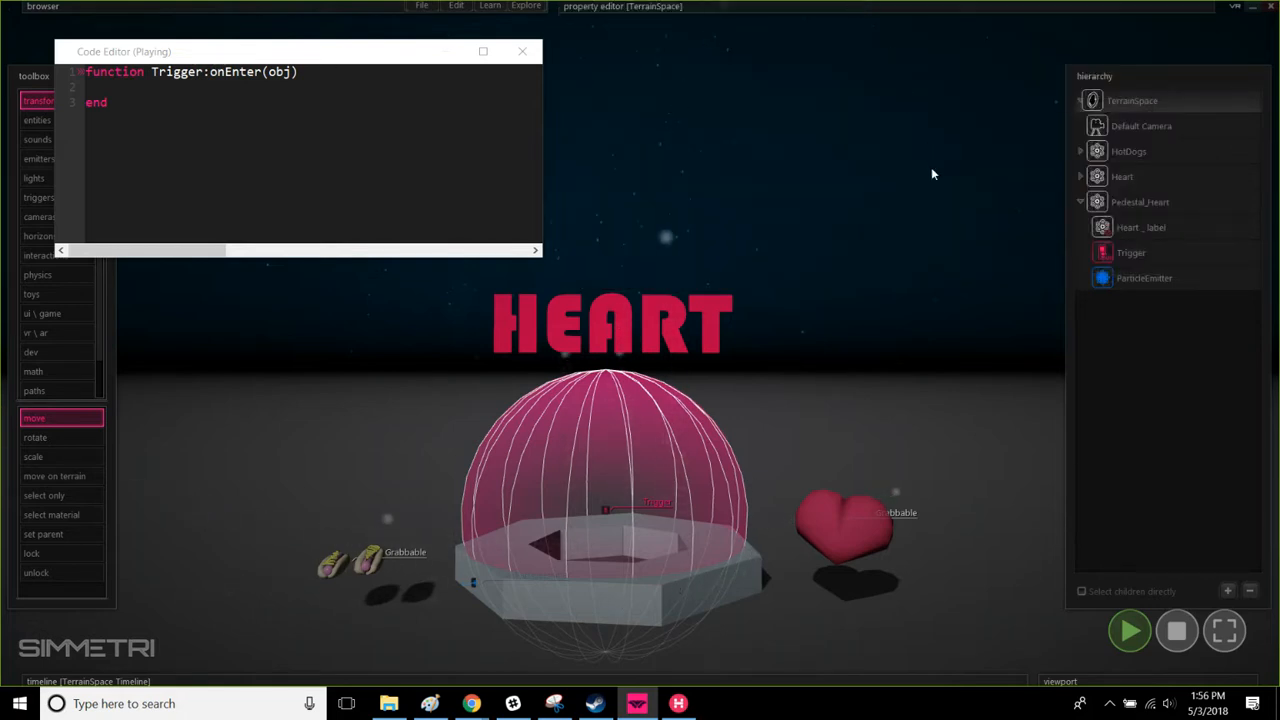
Step: Set the ParticleEmitter's continuous Pulse to none so that it stops emitting constantly
left_click(1154, 278)
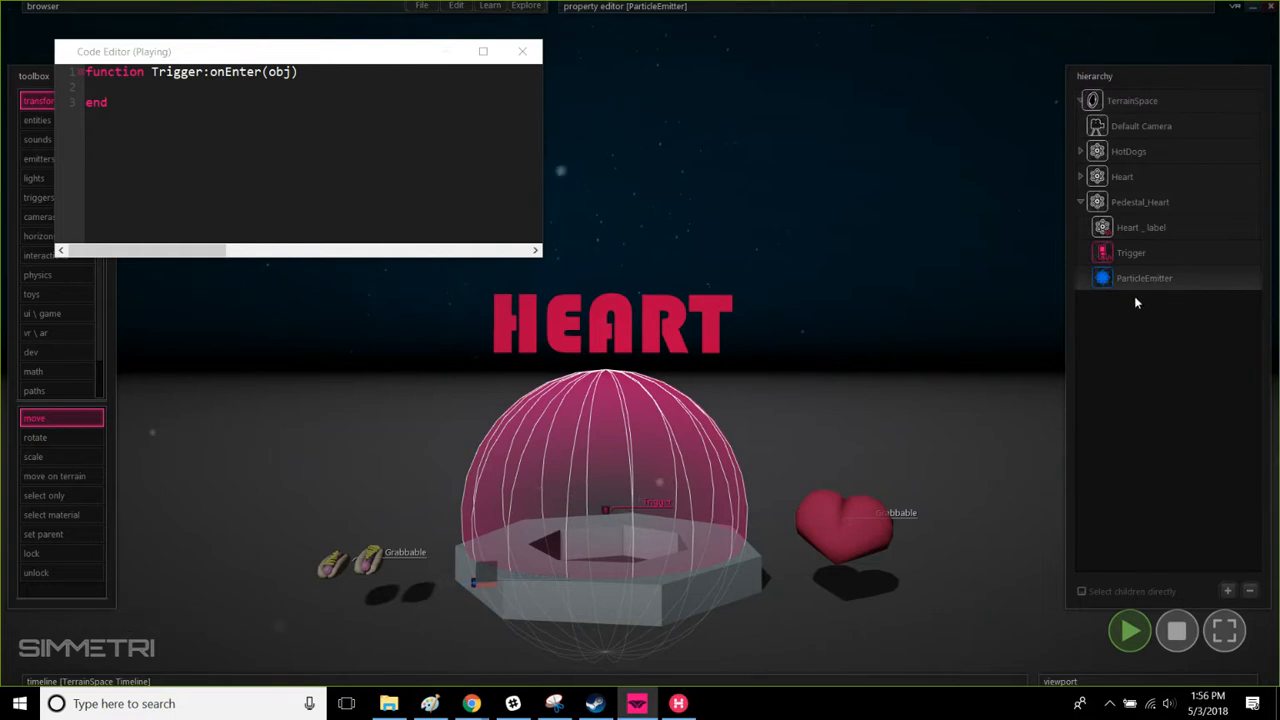
left_click(660, 6)
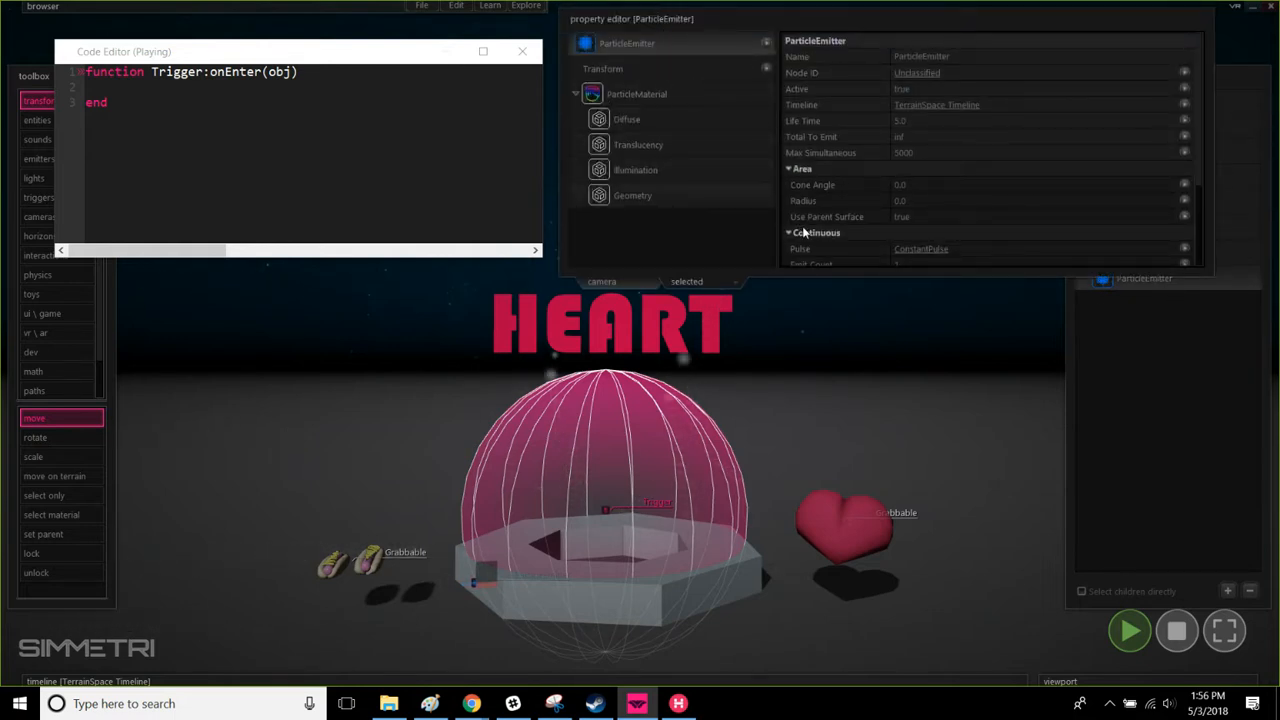
scroll(806, 231, "down", 1)
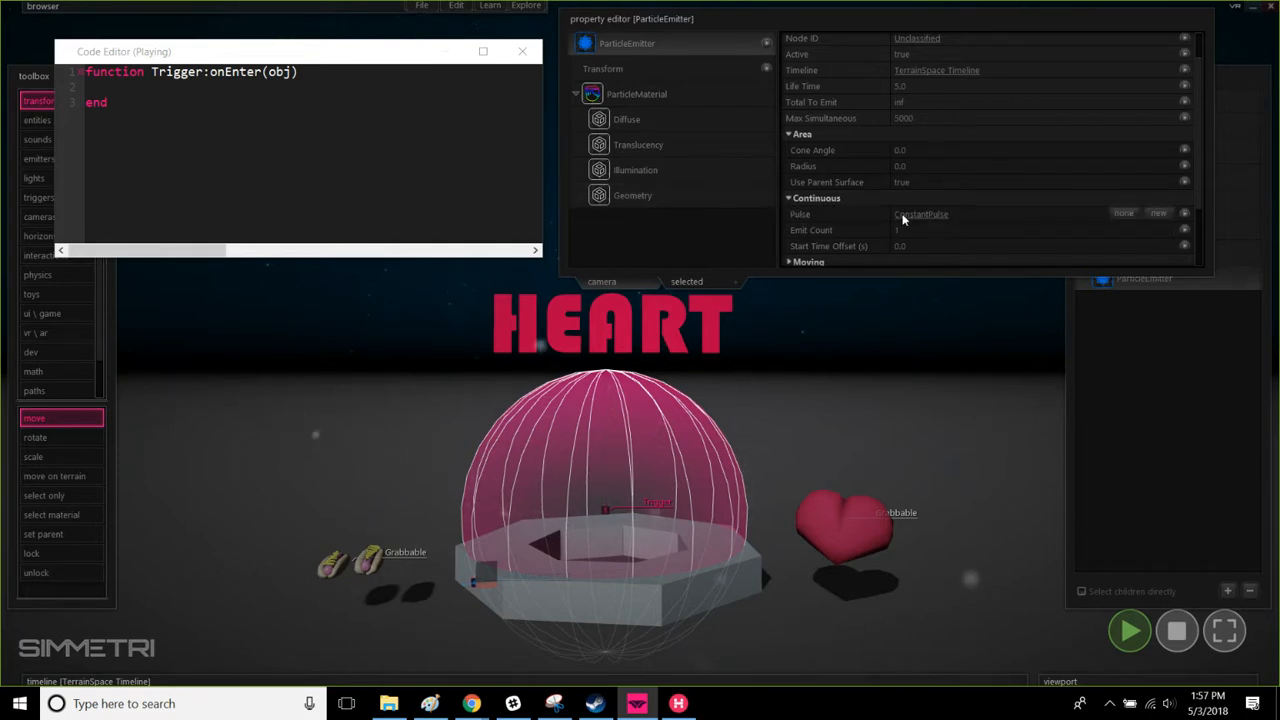
left_click(1127, 212)
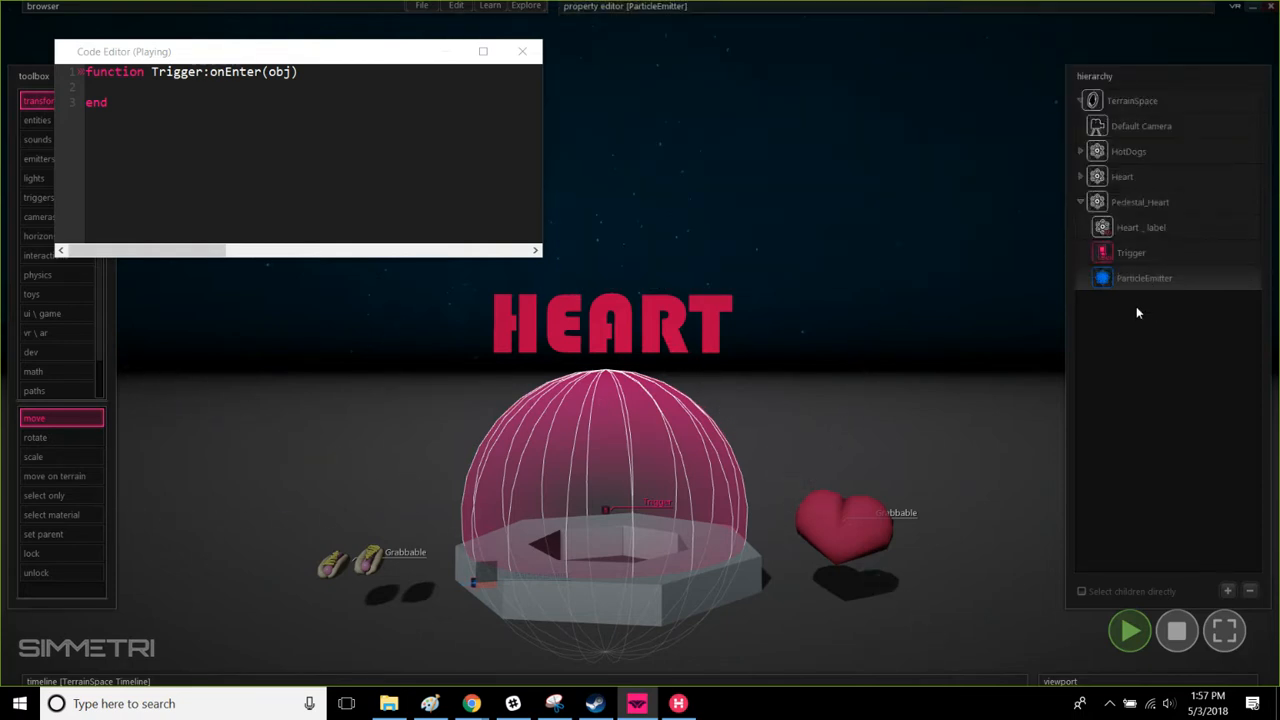
Step: Return to the Trigger's onEnter() code and add four blank lines to the function body, leaving the cursor indented on line 3
left_click(254, 129)
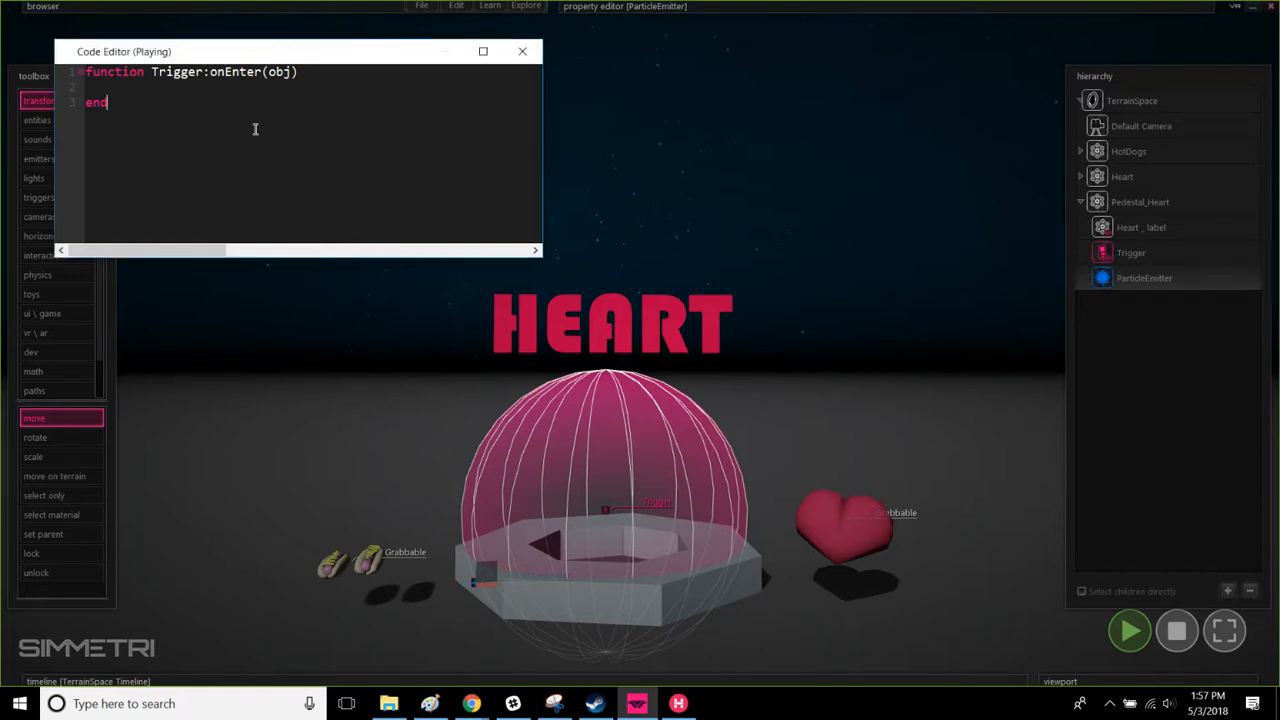
left_click(1133, 252)
mouse_move(625, 8)
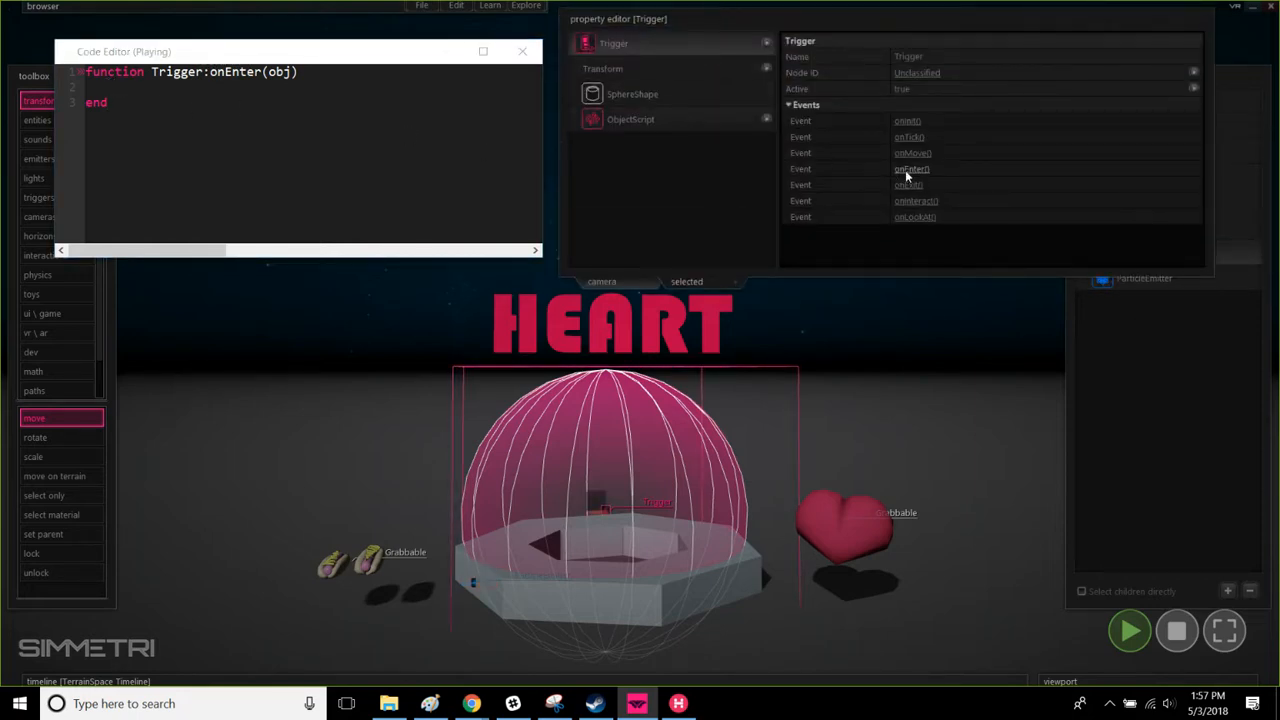
left_click(906, 170)
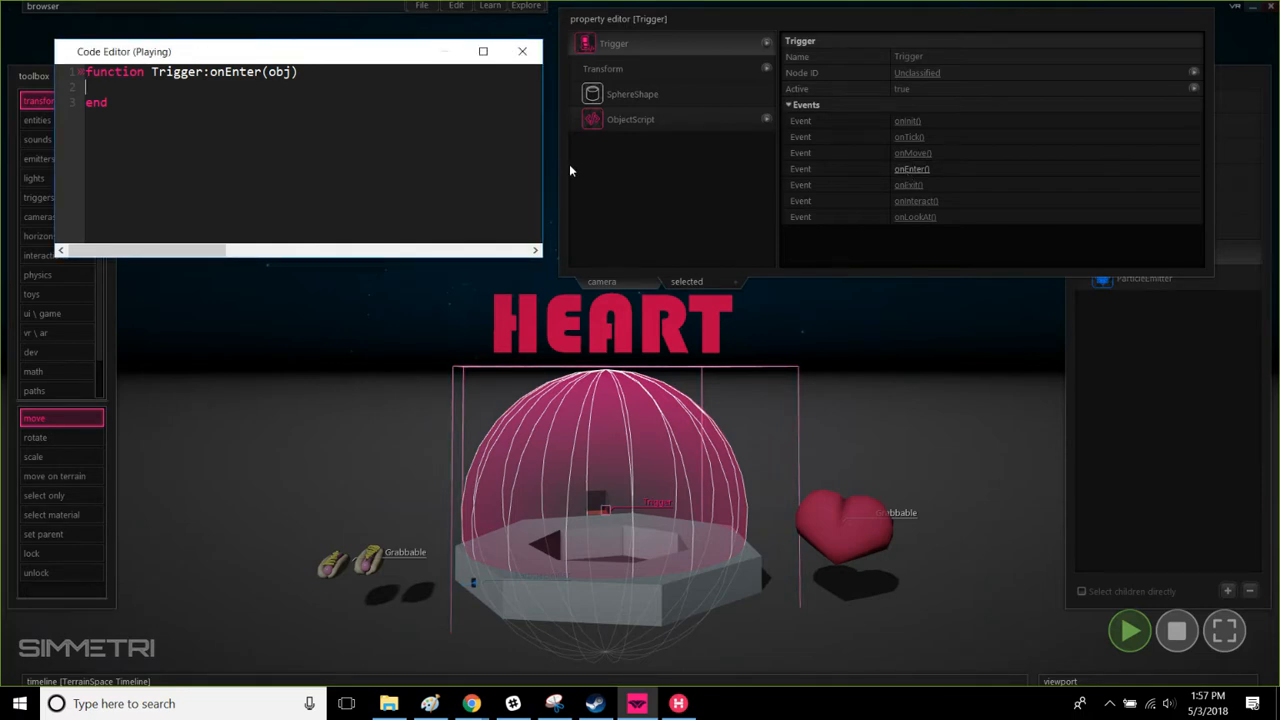
key("Tab")
key("Return")
key("Return")
key("Return")
key("Return")
left_click(129, 92)
left_click(130, 99)
left_click(788, 9)
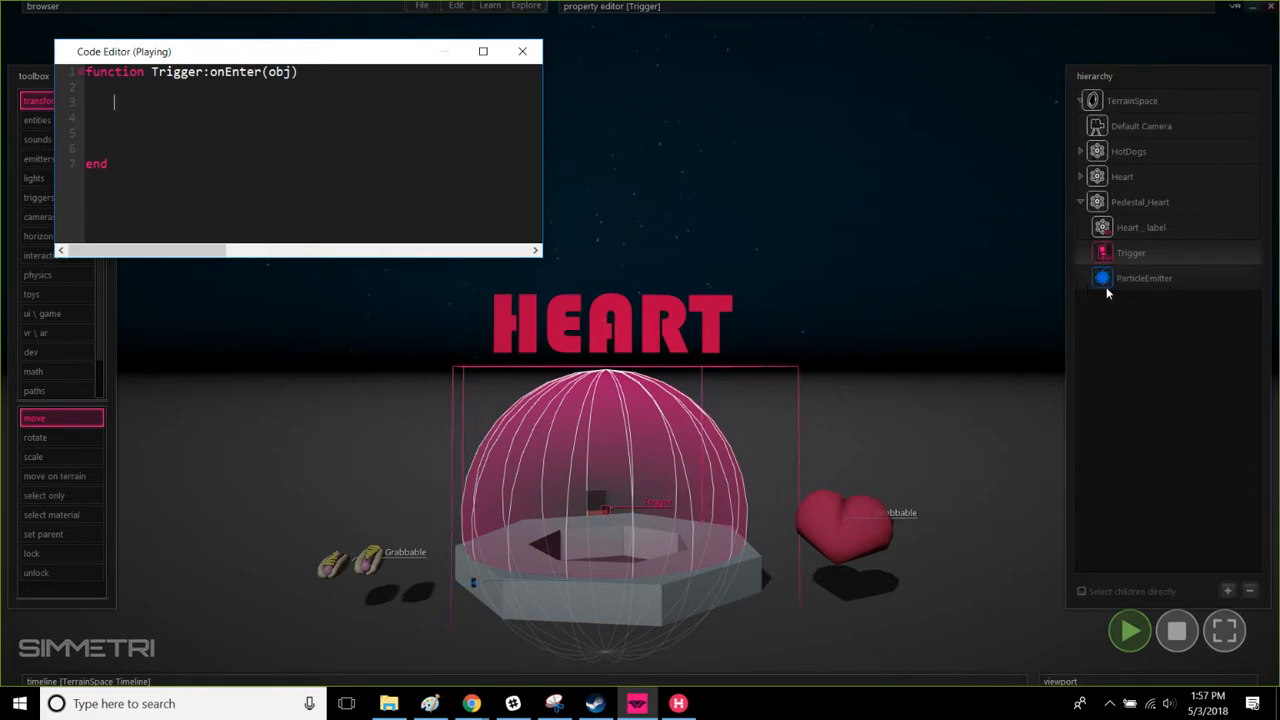
Step: Paste the ParticleEmitter's findObjectByUid reference as a variable assignment on line 3 of the Trigger's onEnter() function
left_click(472, 151)
key("ctrl+v")
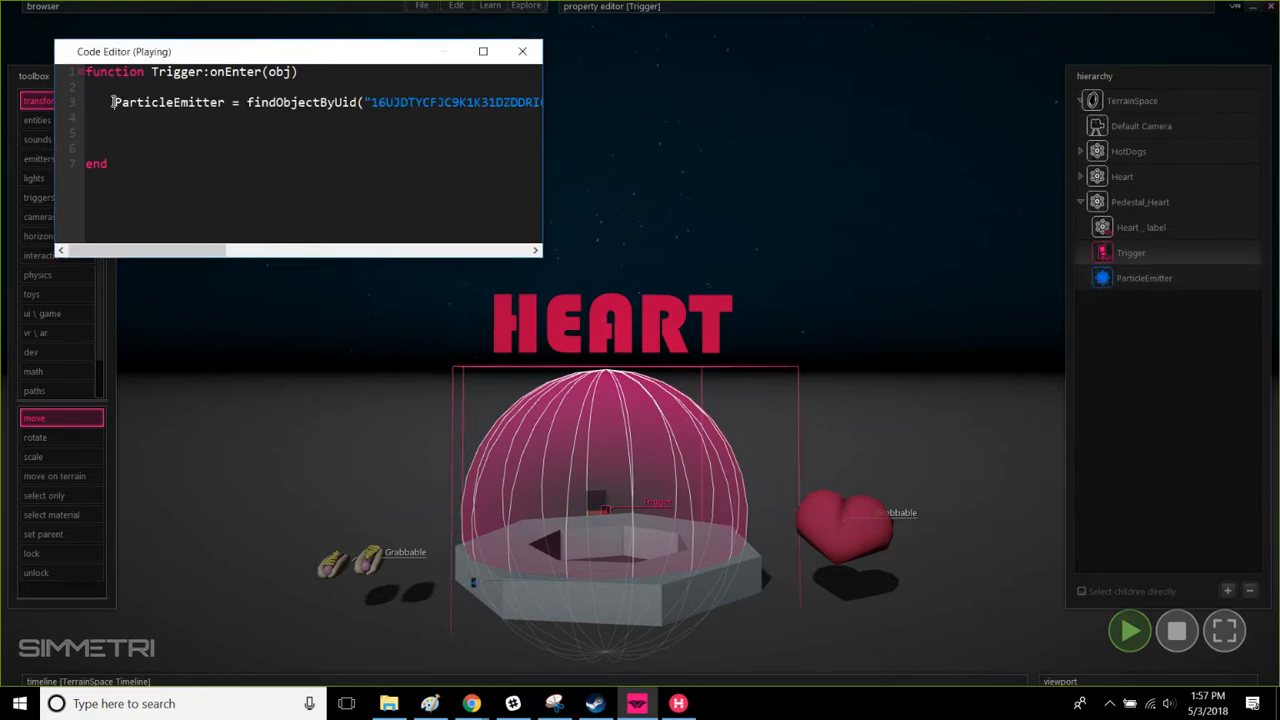
left_click(113, 102)
left_click_drag(247, 102, 370, 102)
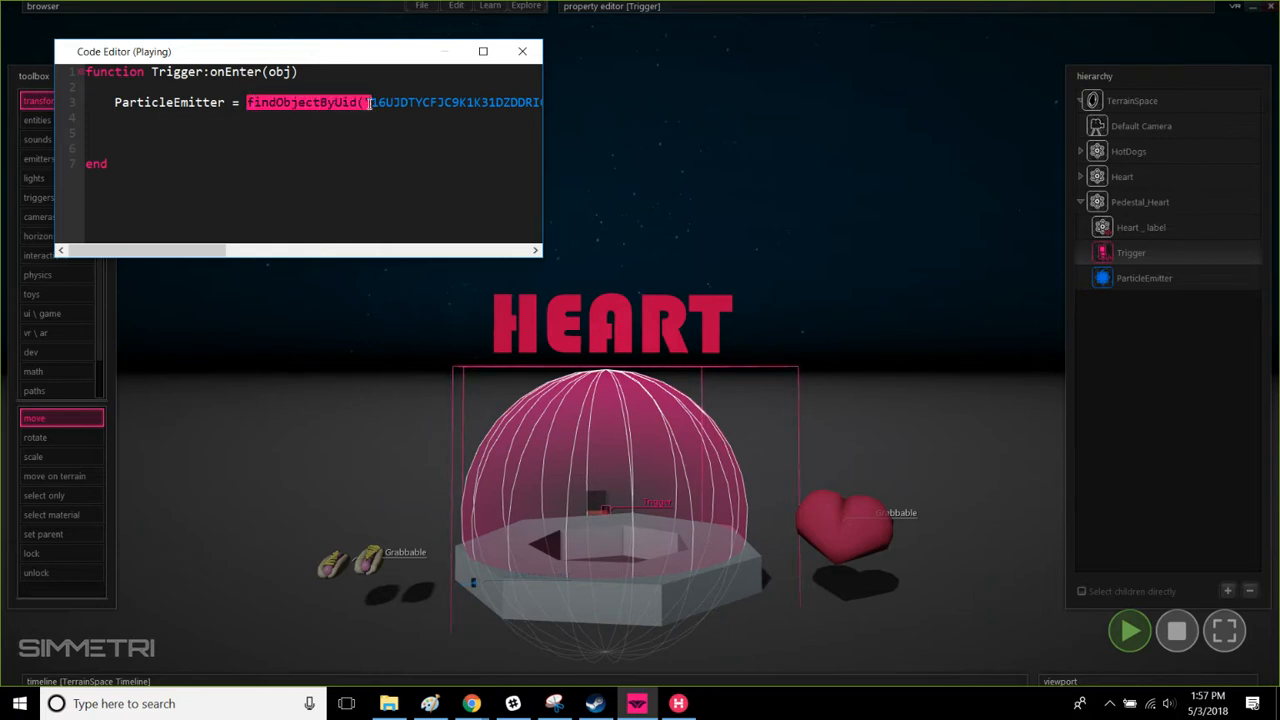
Step: Add a ParticleEmitter:emitBurst() call on line 5 of the onEnter() function
left_click(310, 135)
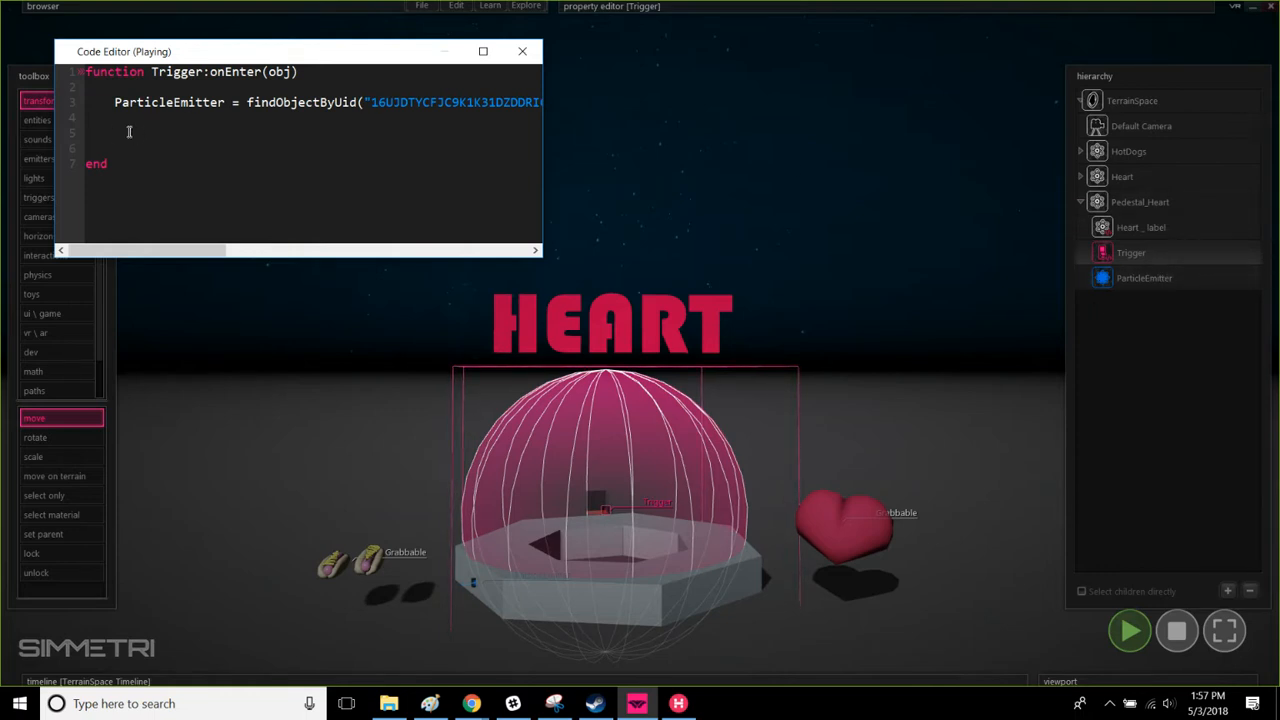
type("ParticleEmitter")
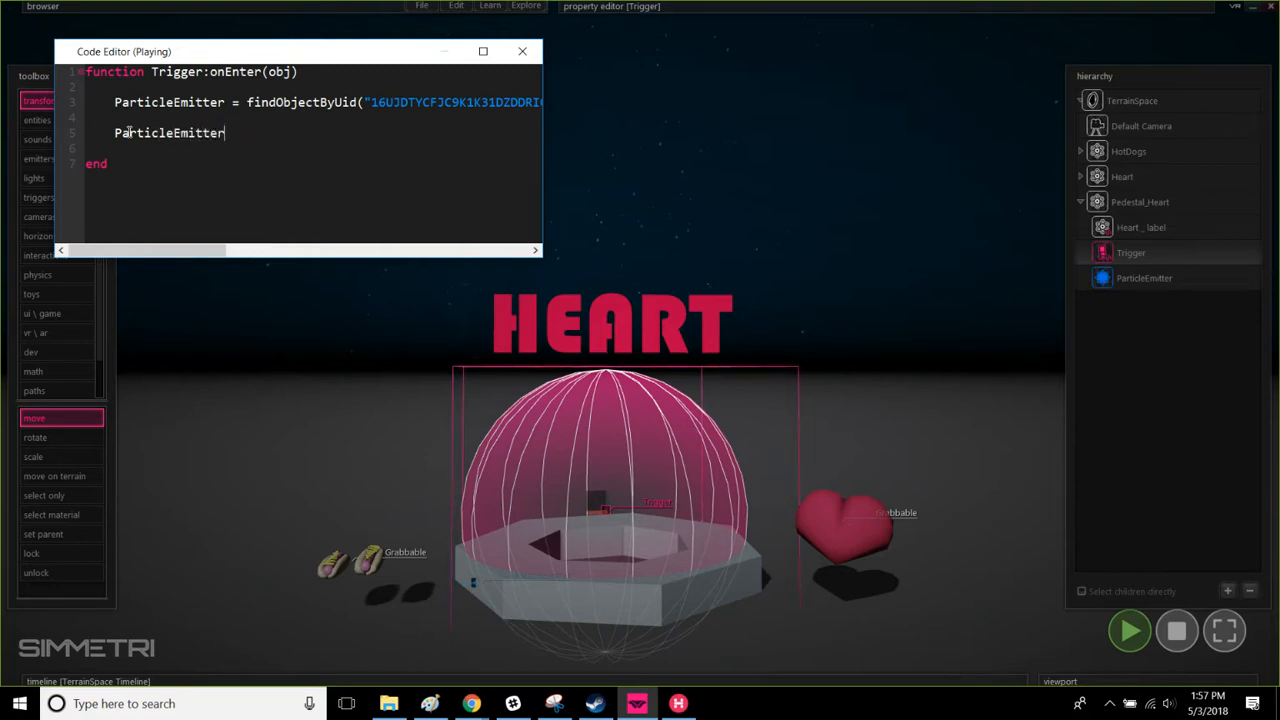
type(":emitBurst()")
Step: Examine how the ParticleEmitter variable on line 3 is reused by the emitBurst() call on line 5
left_click_drag(114, 102, 226, 102)
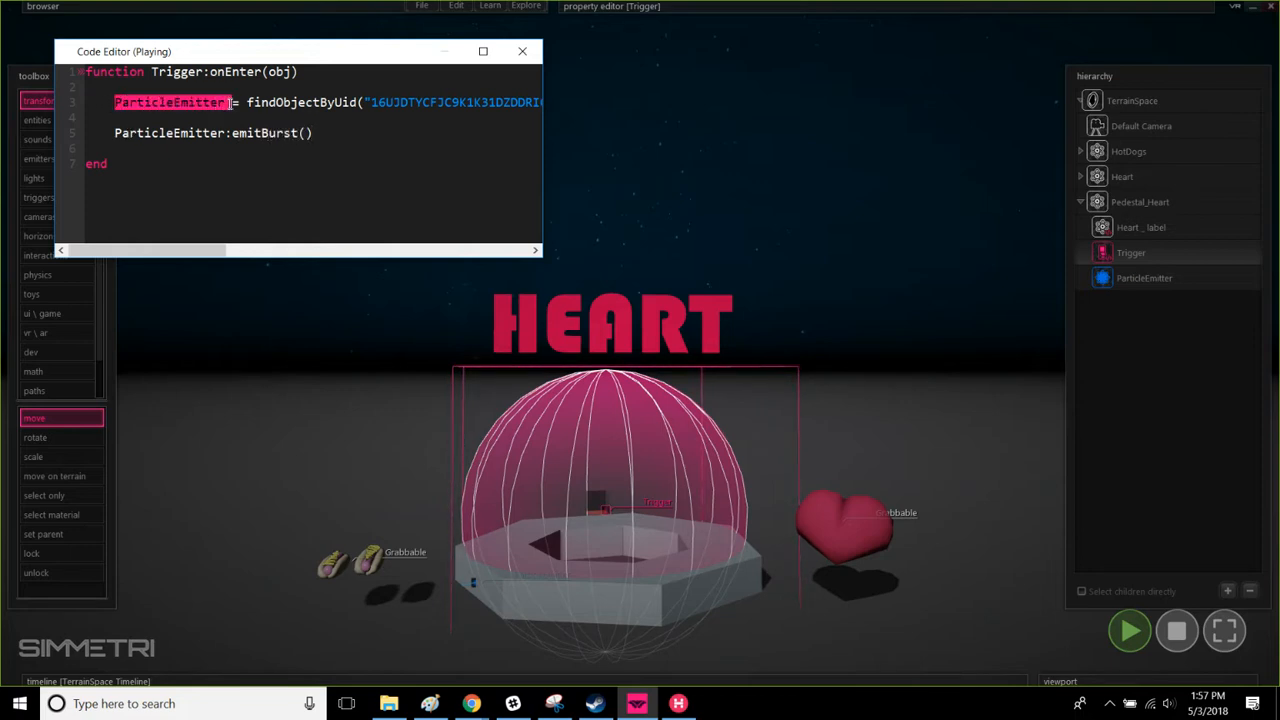
left_click_drag(114, 133, 114, 103)
left_click(115, 130)
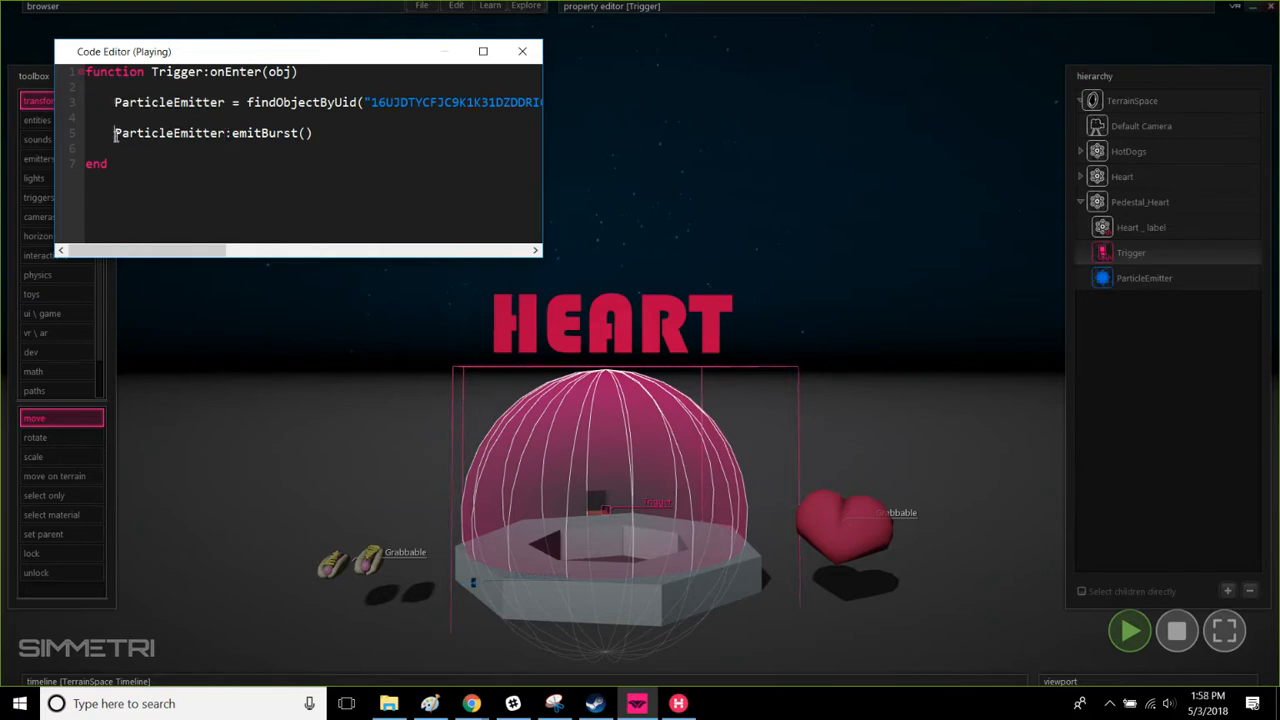
left_click(228, 133)
key("shift+Right")
key("shift+Right")
key("shift+Right")
key("shift+Right")
key("shift+Right")
key("shift+Right")
key("shift+Right")
key("shift+Right")
key("shift+Right")
key("shift+Right")
key("shift+Right")
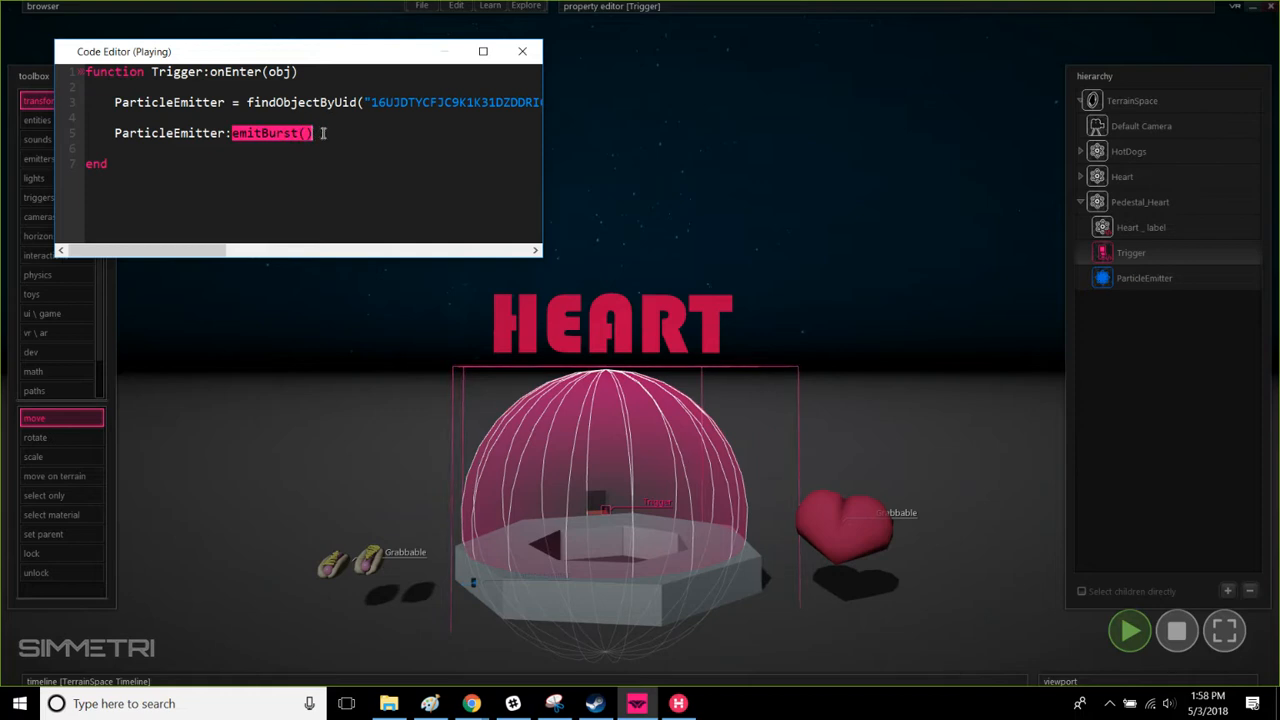
key("Down")
left_click(233, 133)
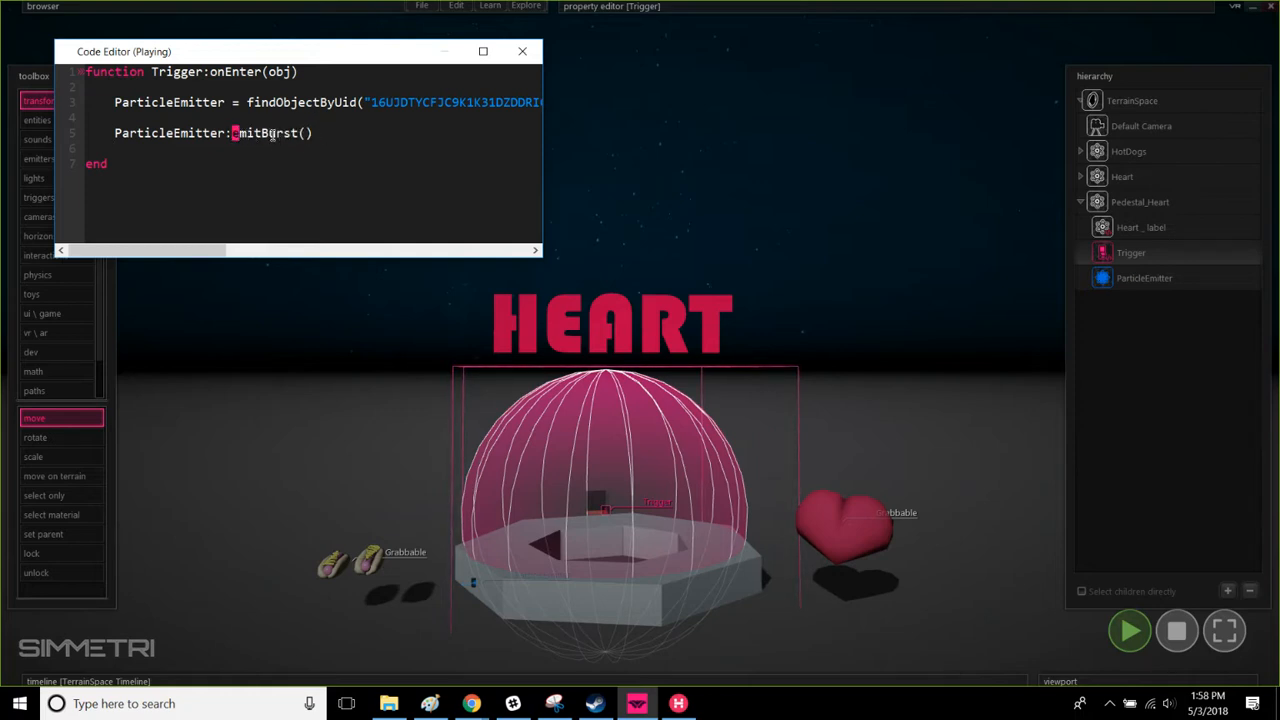
Step: Set the emitBurst() argument to 400 and close the code editor
left_click(331, 136)
key("Left")
type("400")
left_click(524, 53)
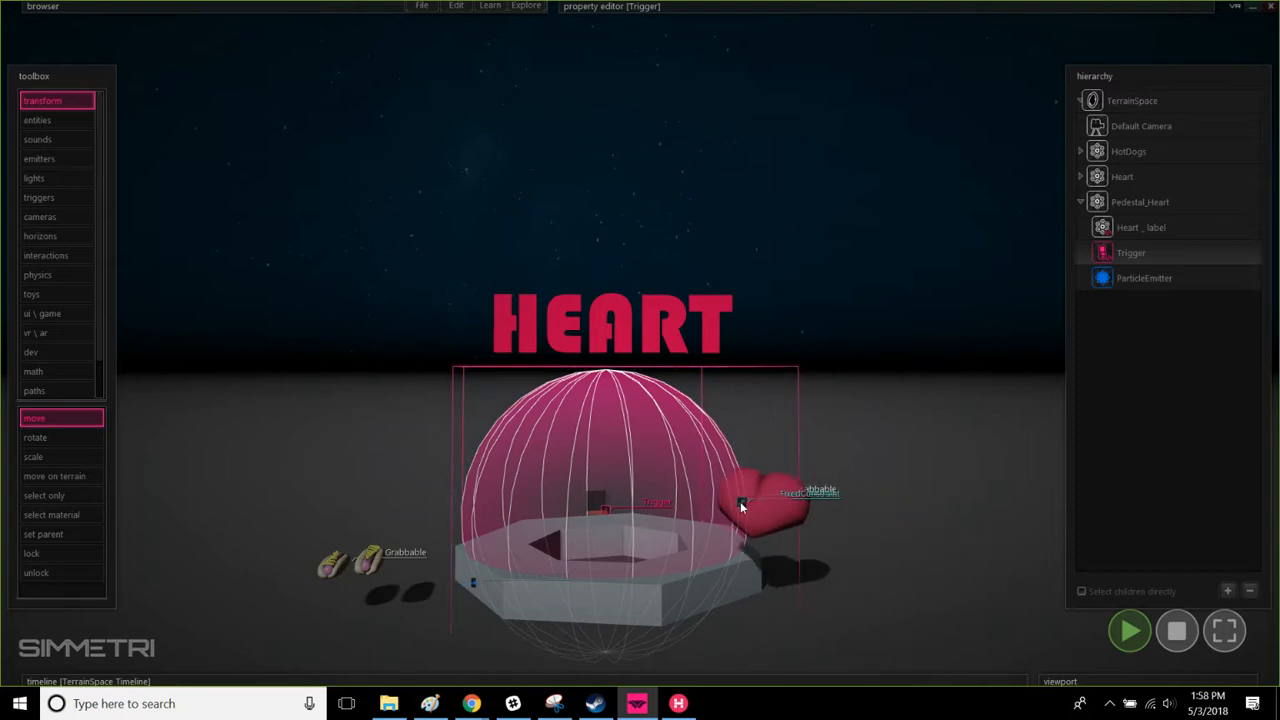
Step: Test the trigger by moving the heart into the pedestal's sphere, restarting the scene and moving the heart through the sphere again
left_click_drag(675, 503, 645, 499)
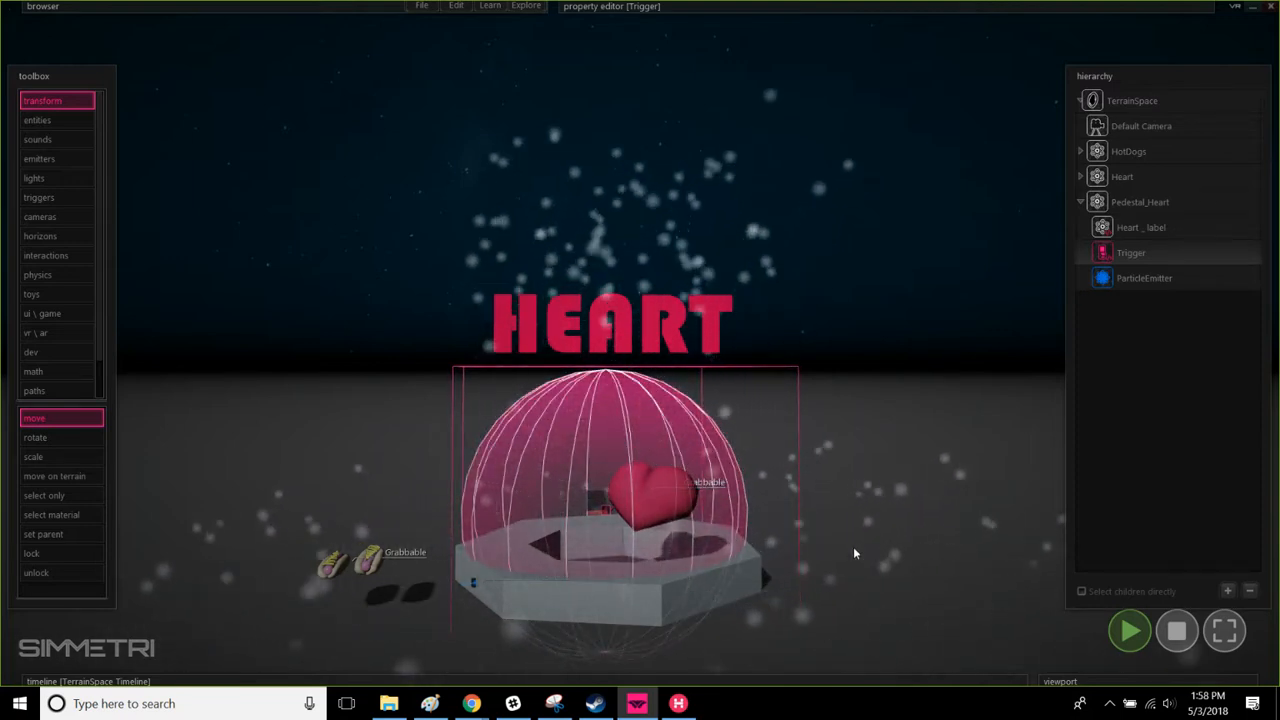
left_click(861, 508)
key("space")
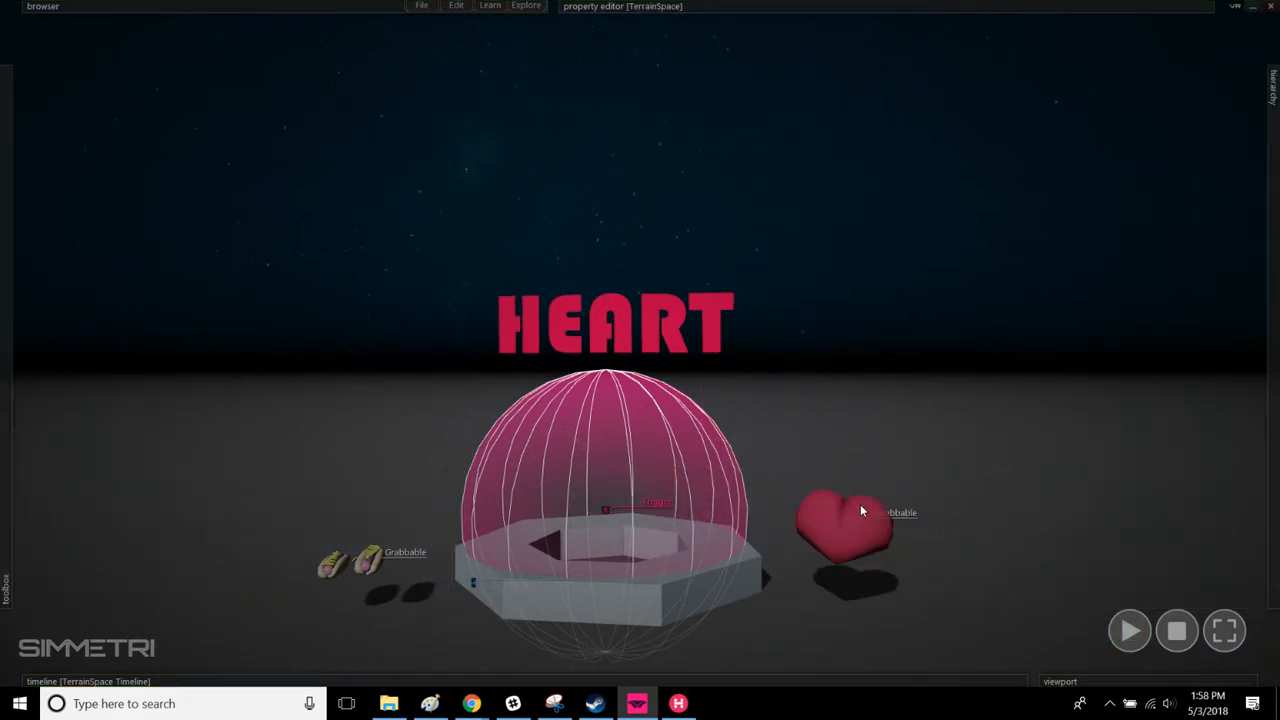
key("space")
left_click_drag(845, 517, 798, 508)
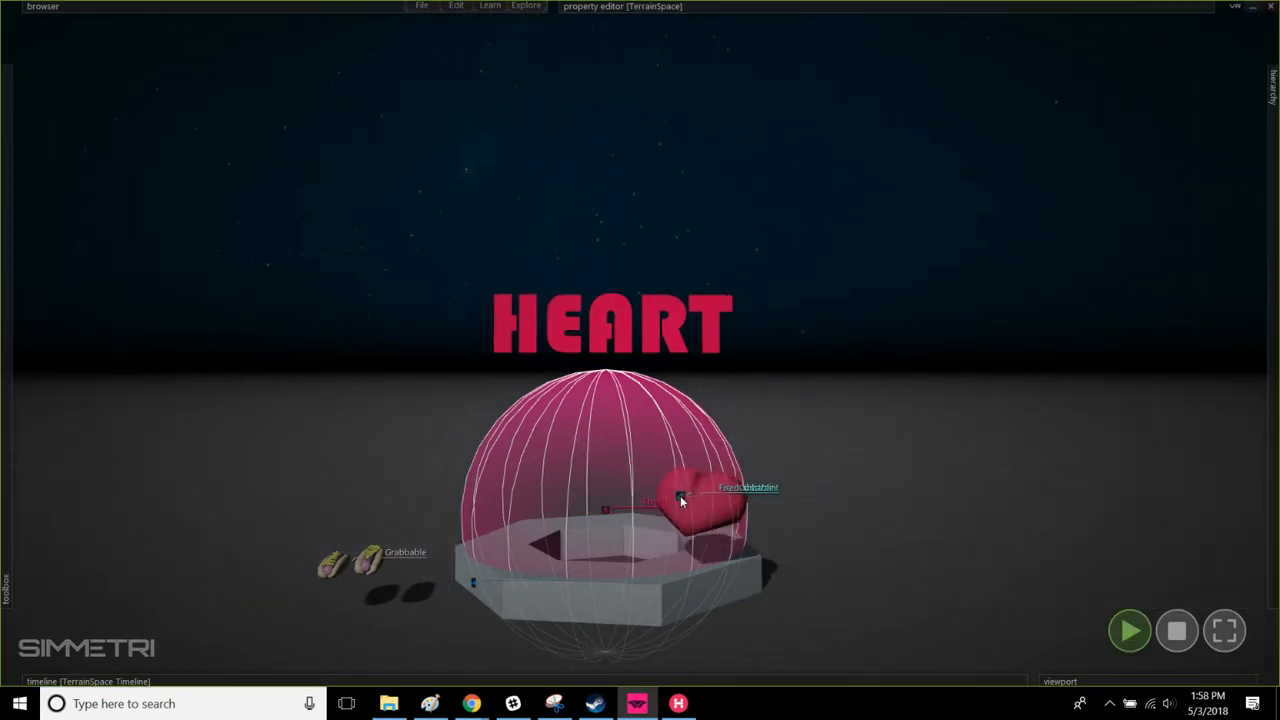
left_click_drag(680, 500, 888, 463)
Step: View the running scene full screen to check the particle burst, and return to the stopped editor view
mouse_move(1273, 95)
left_click(1223, 630)
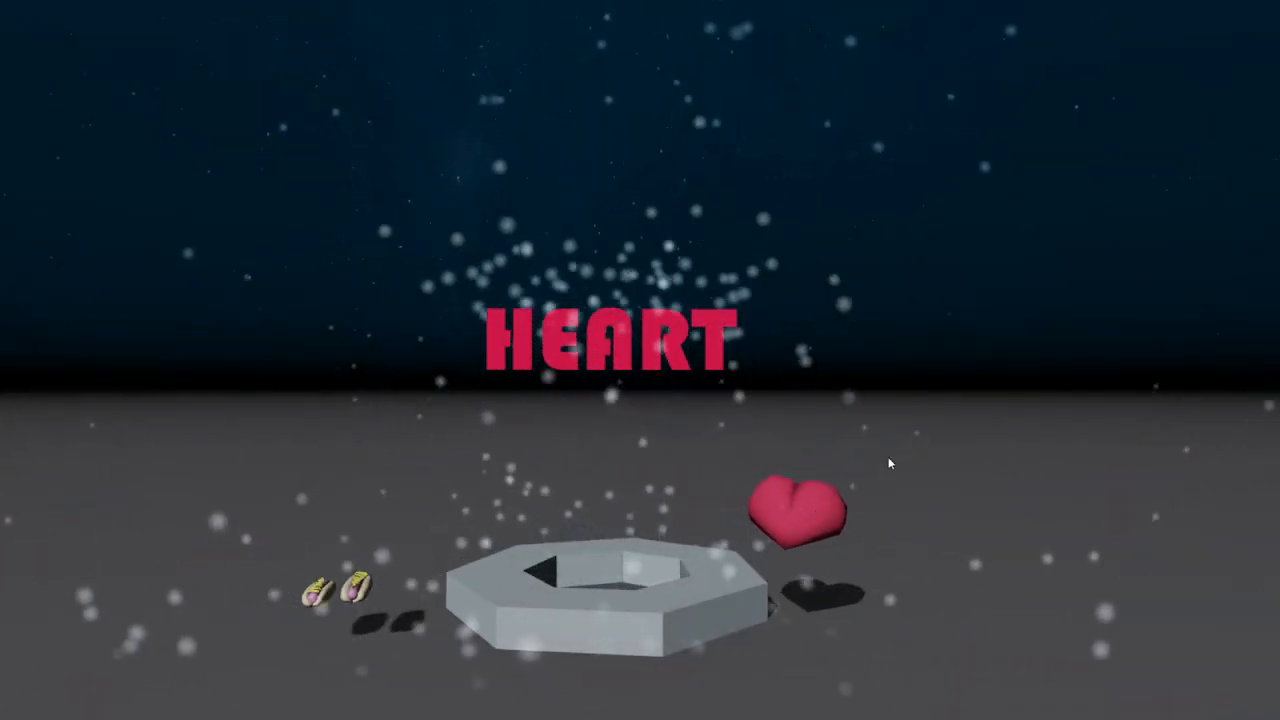
key("Escape")
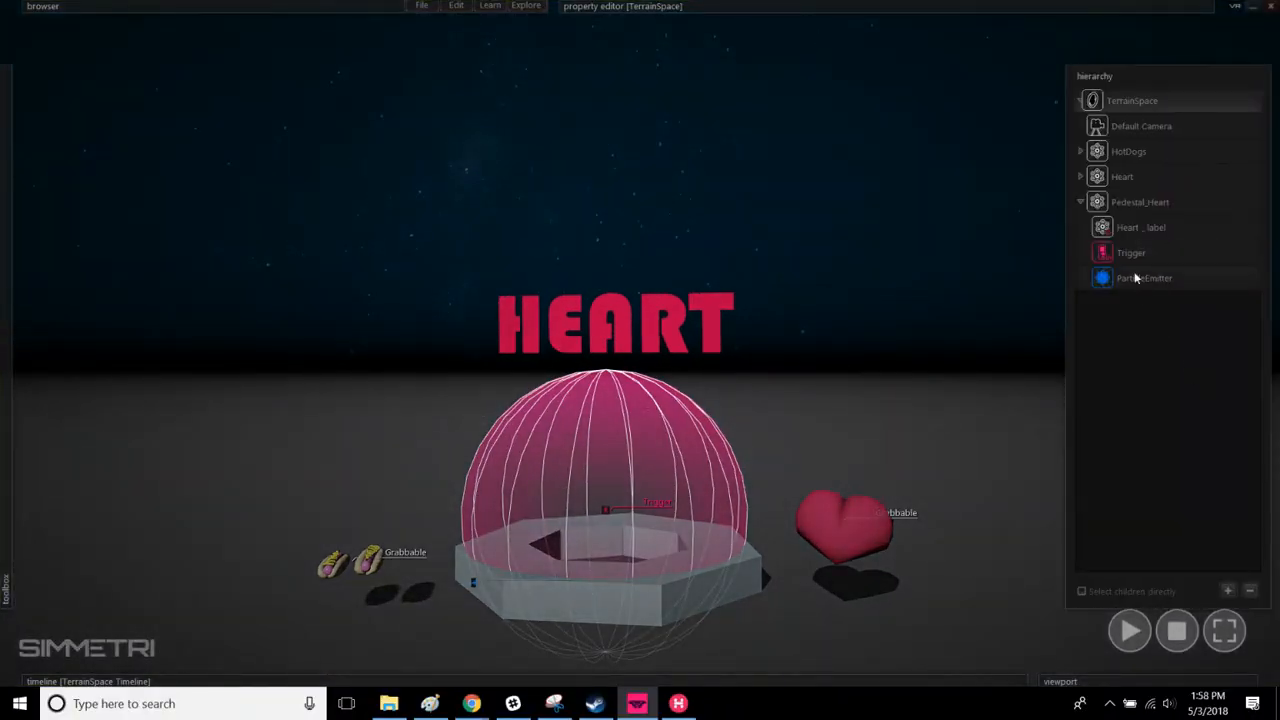
Step: Set the emitBurst() argument to 1000 in the Trigger's onEnter() code, close the editor and play the scene full screen
right_click(1135, 259)
left_click(1170, 262)
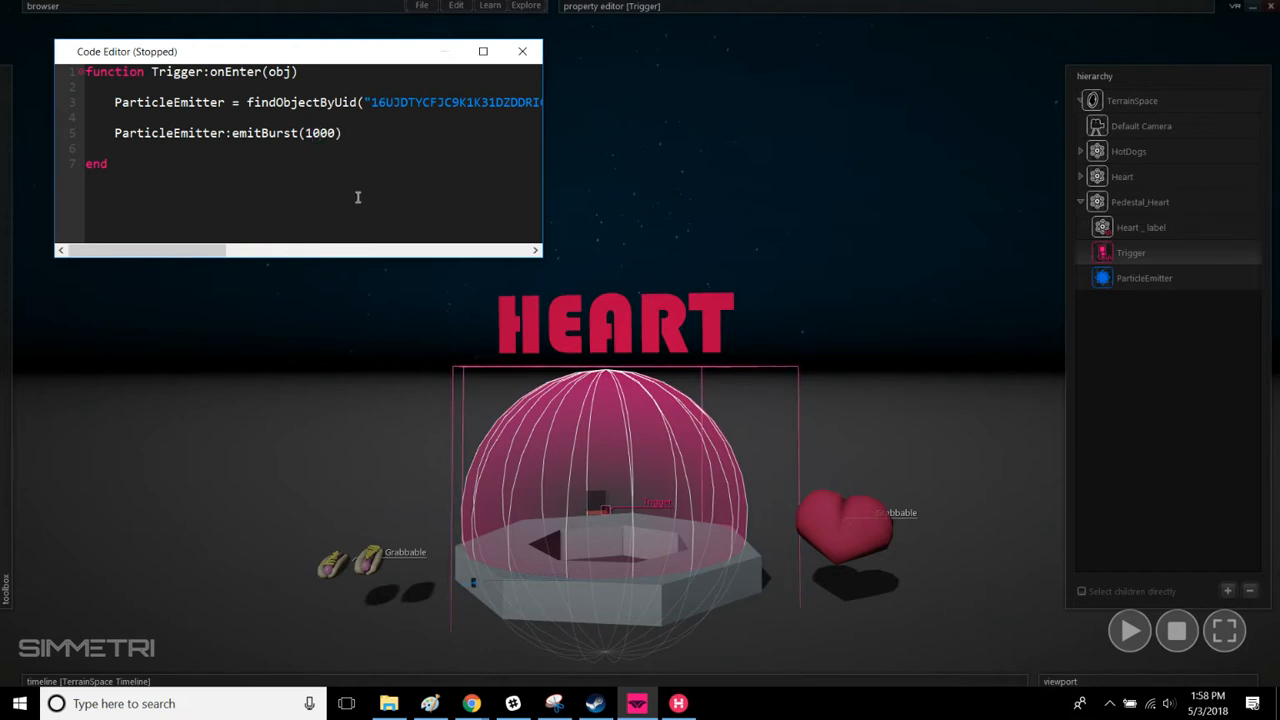
left_click(522, 51)
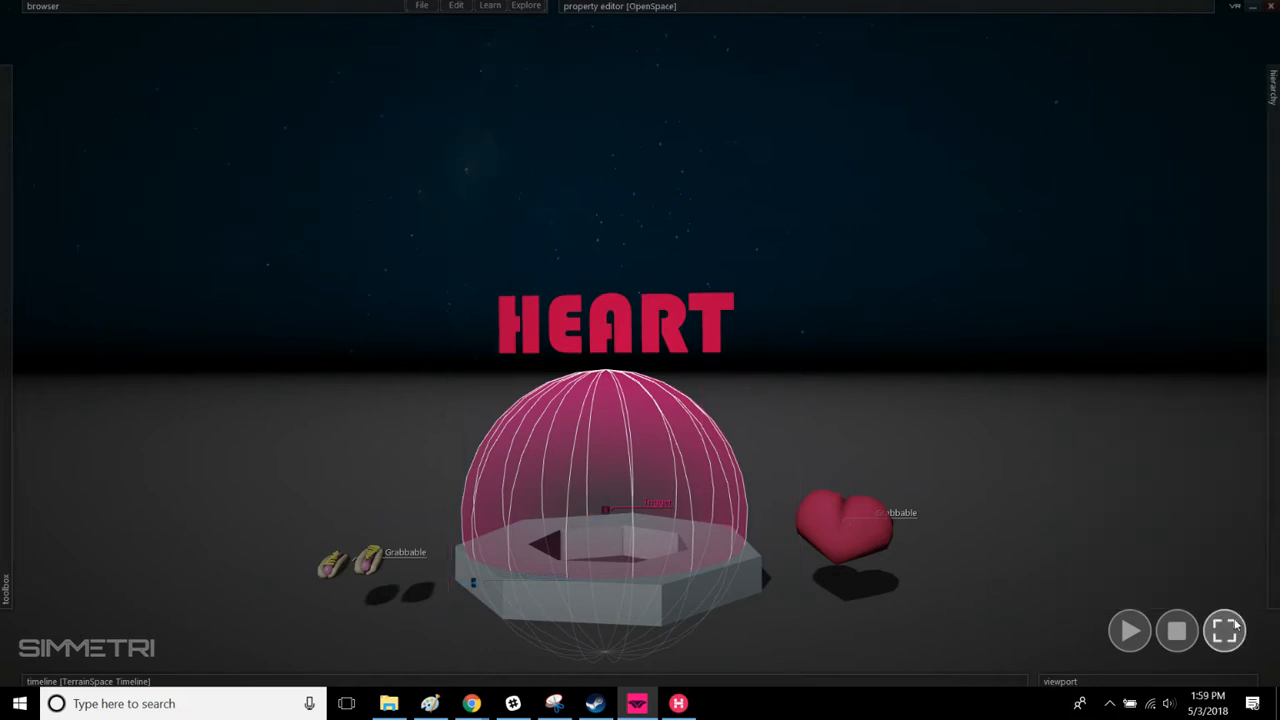
left_click(1224, 630)
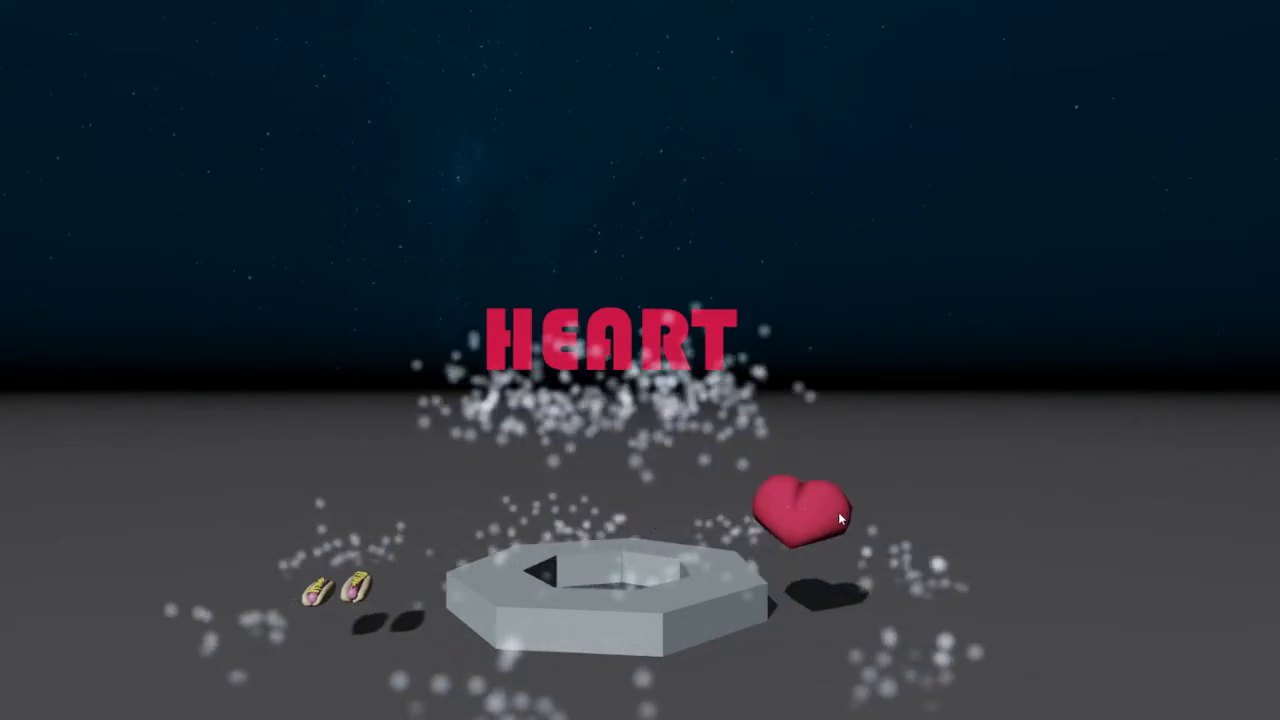